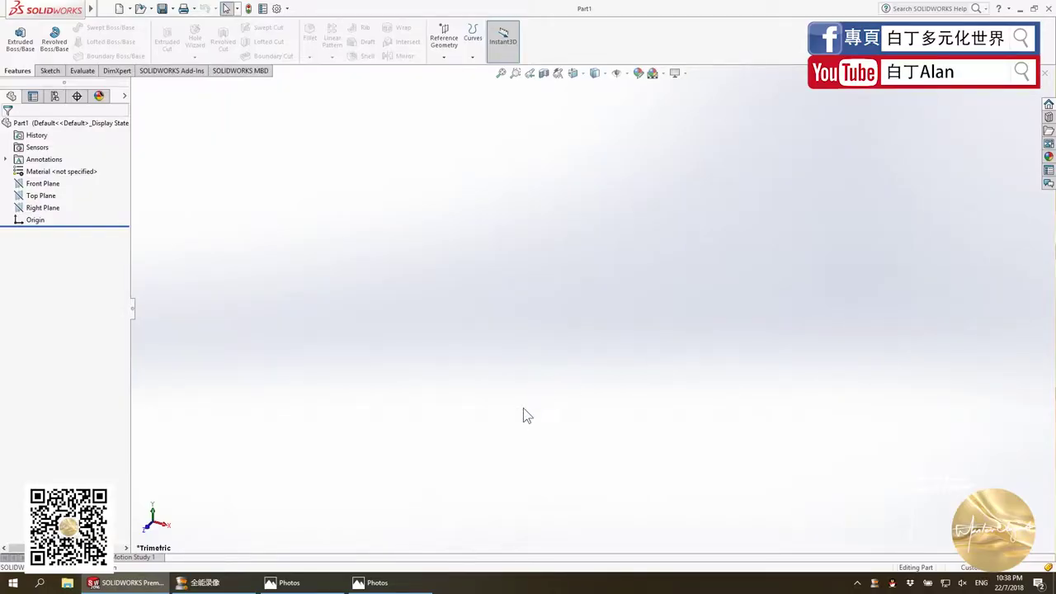
Arrange the faucet reference photo and drawing side by side.
left_click(283, 583)
left_click(372, 583)
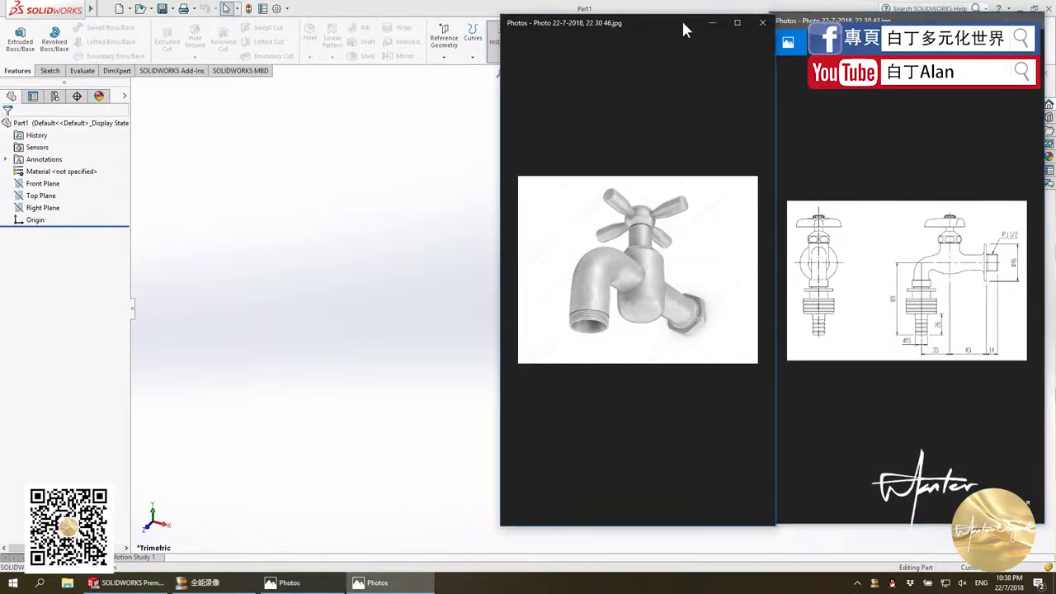
left_click_drag(683, 22, 661, 23)
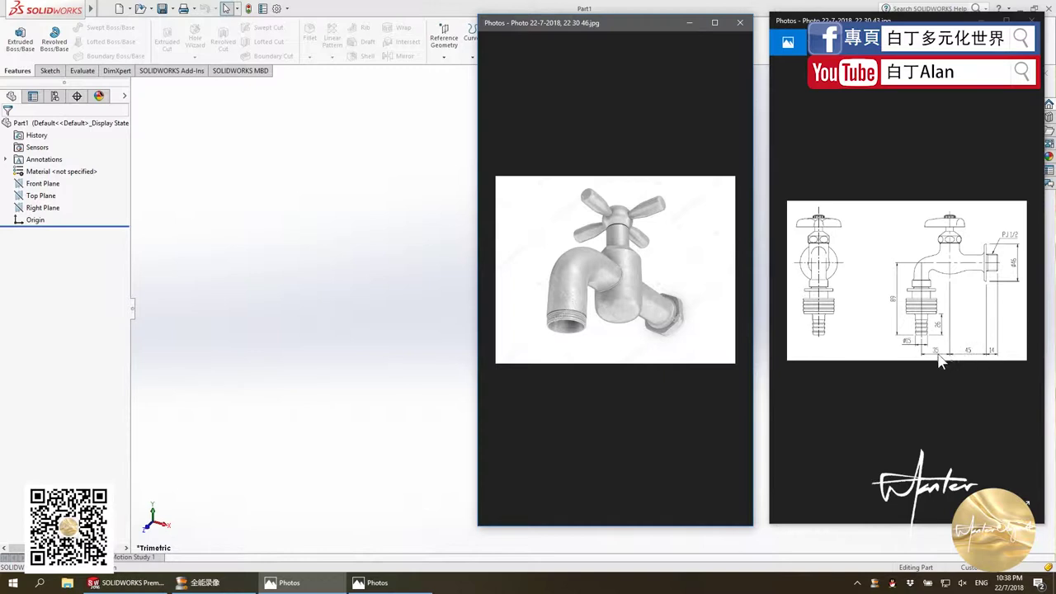
Start a sketch on the Top Plane, viewed normal, and draw a line from the origin.
left_click(280, 240)
left_click(48, 198)
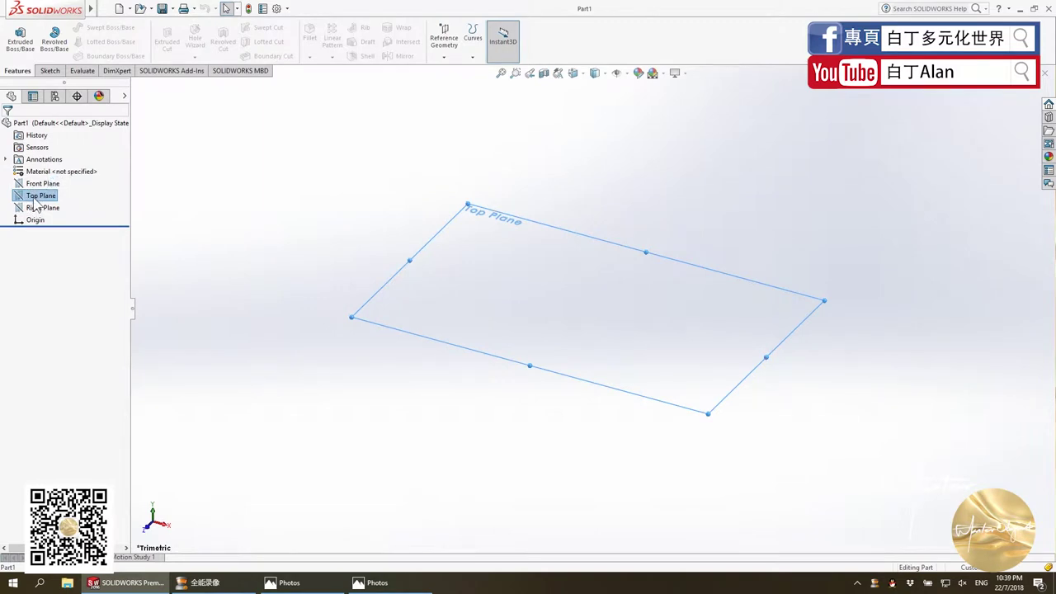
key("ctrl+8")
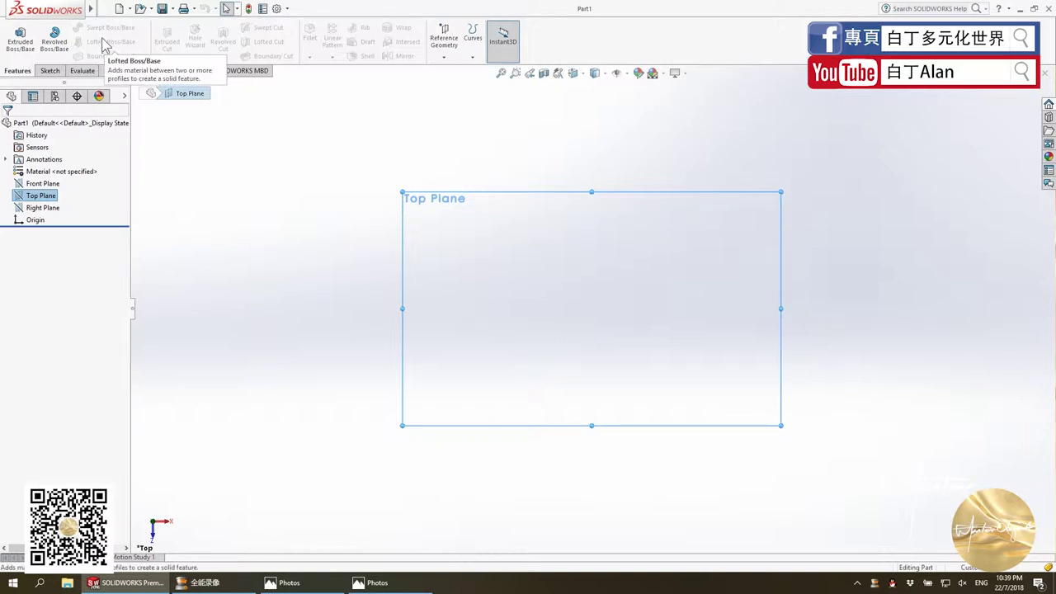
left_click(48, 71)
left_click(16, 37)
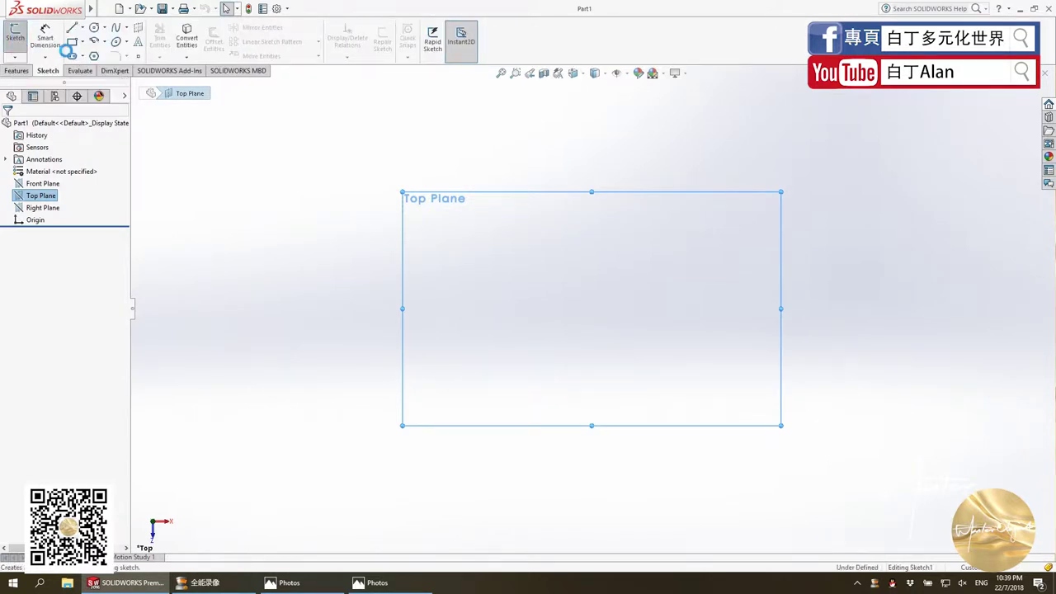
left_click(72, 27)
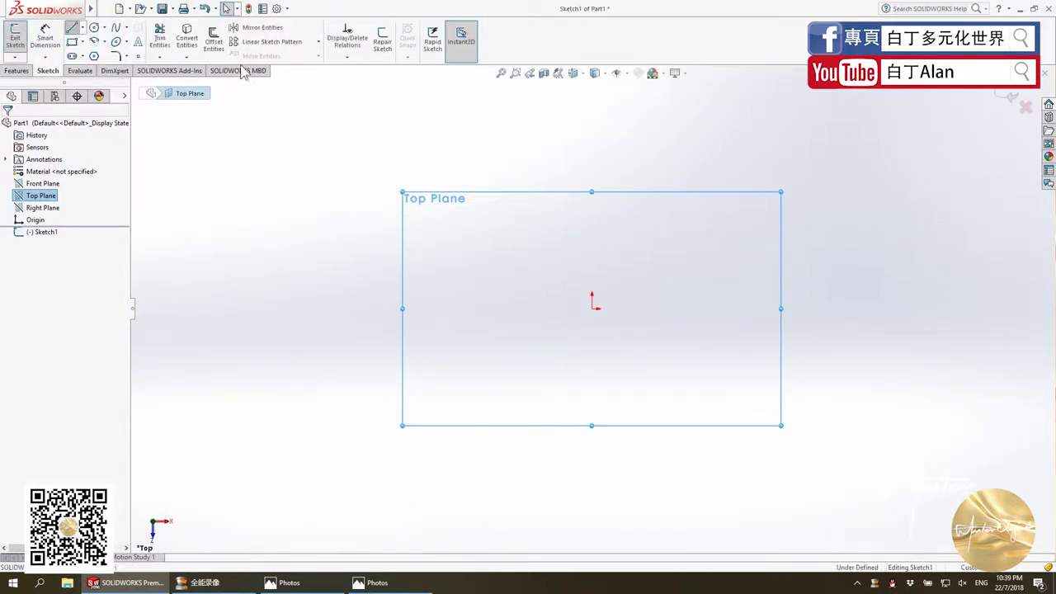
left_click(591, 308)
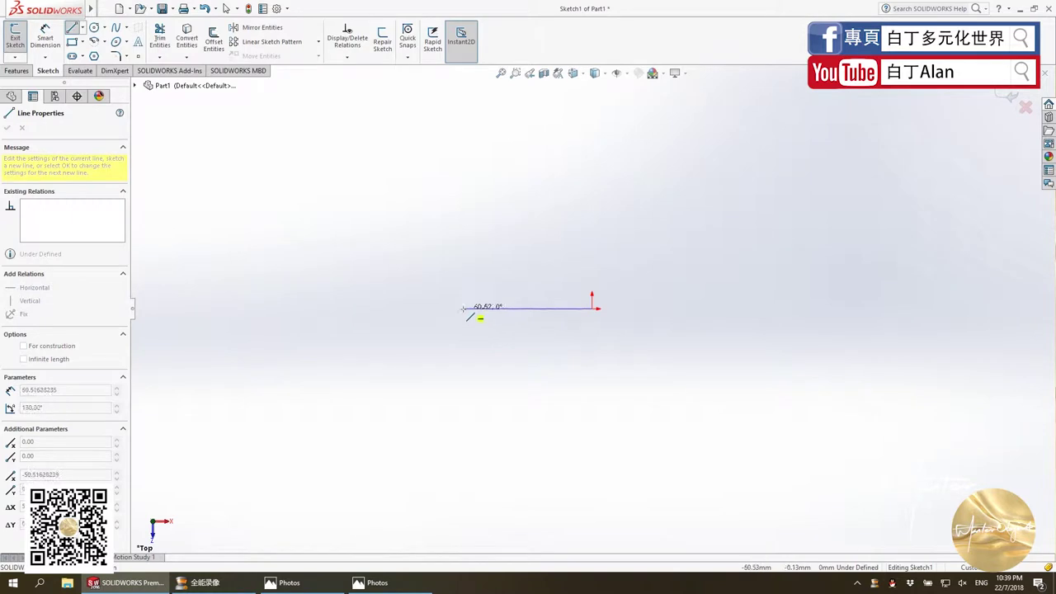
key("Escape")
Dimension the line to 94 mm, taking the value from the faucet drawing.
left_click(46, 37)
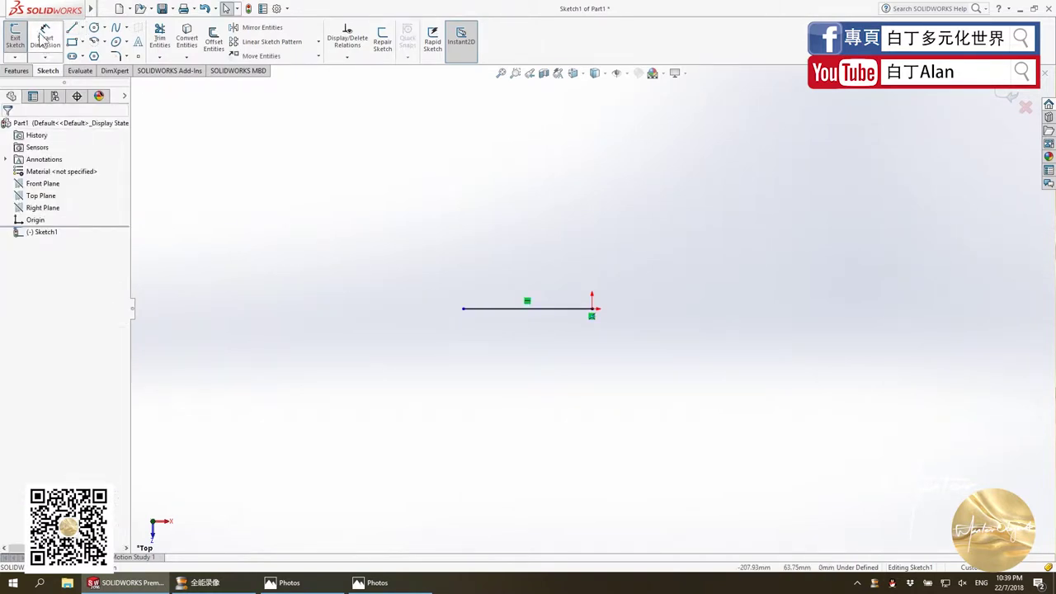
left_click(557, 308)
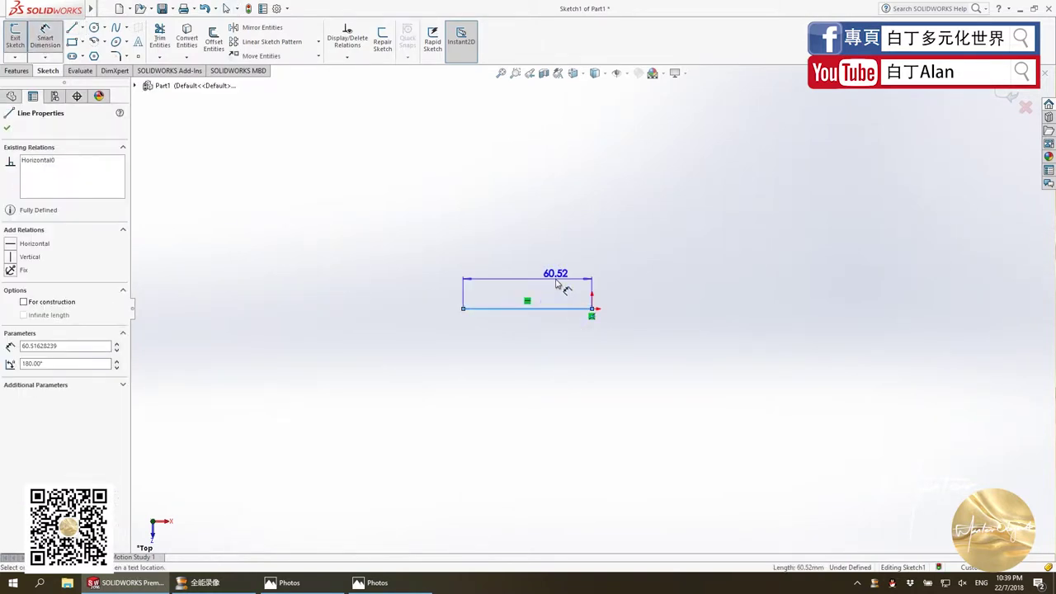
left_click(557, 283)
key("alt+Tab")
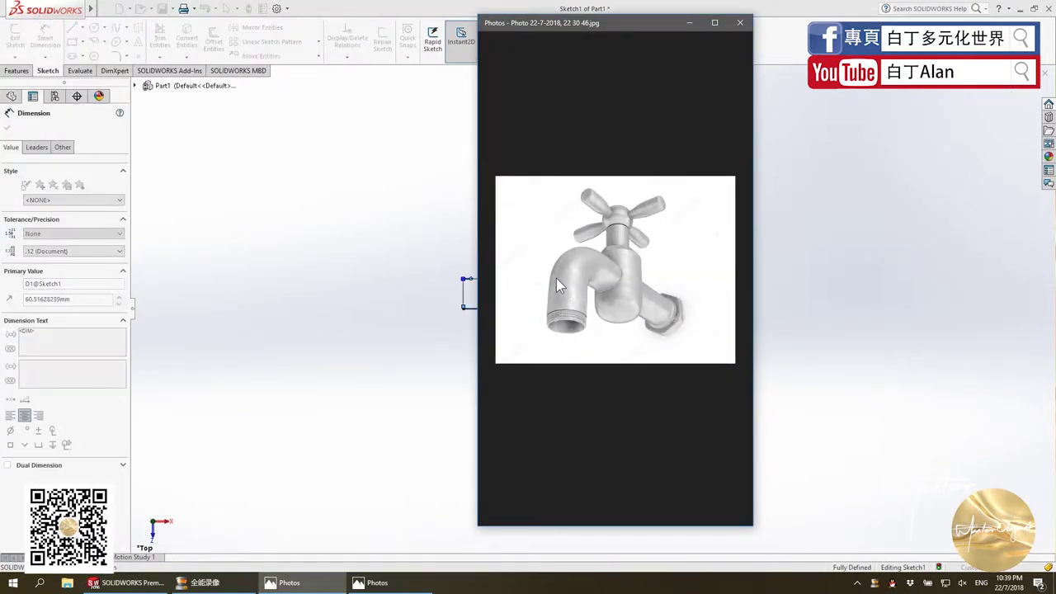
key("alt+Tab")
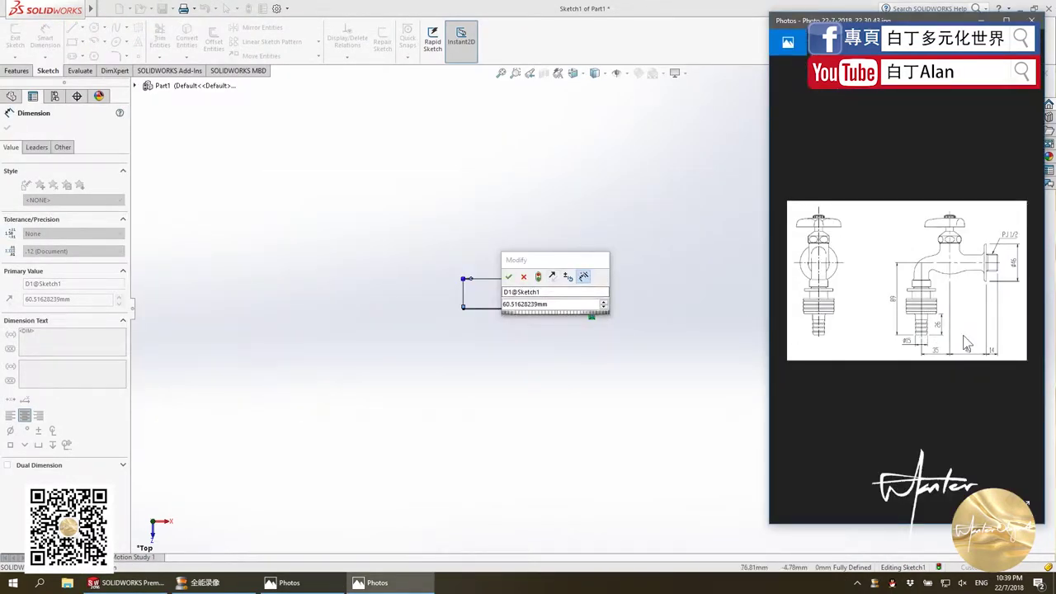
key("alt+Tab")
type("94")
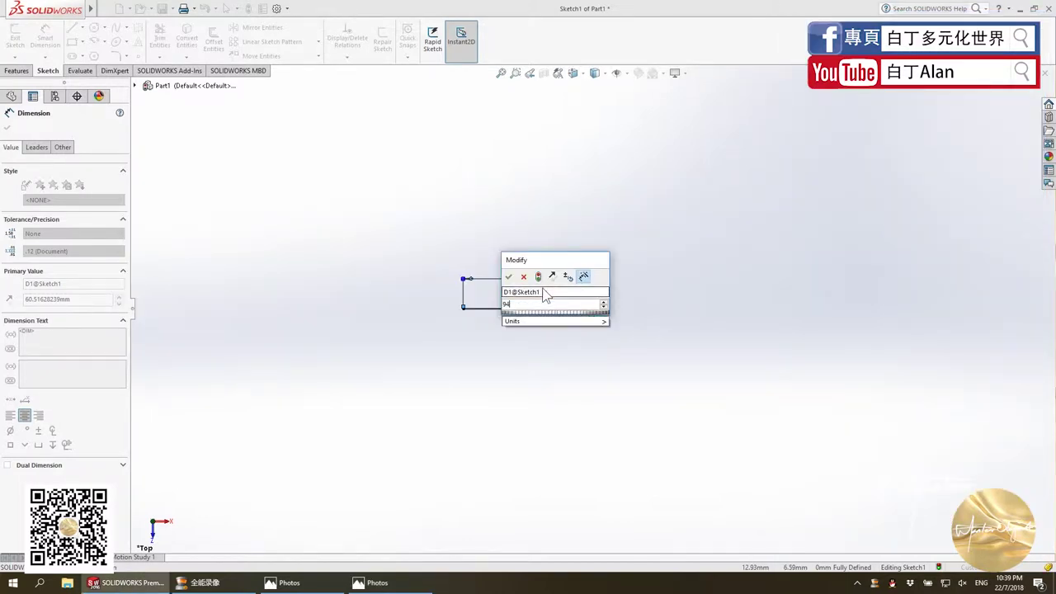
key("Return")
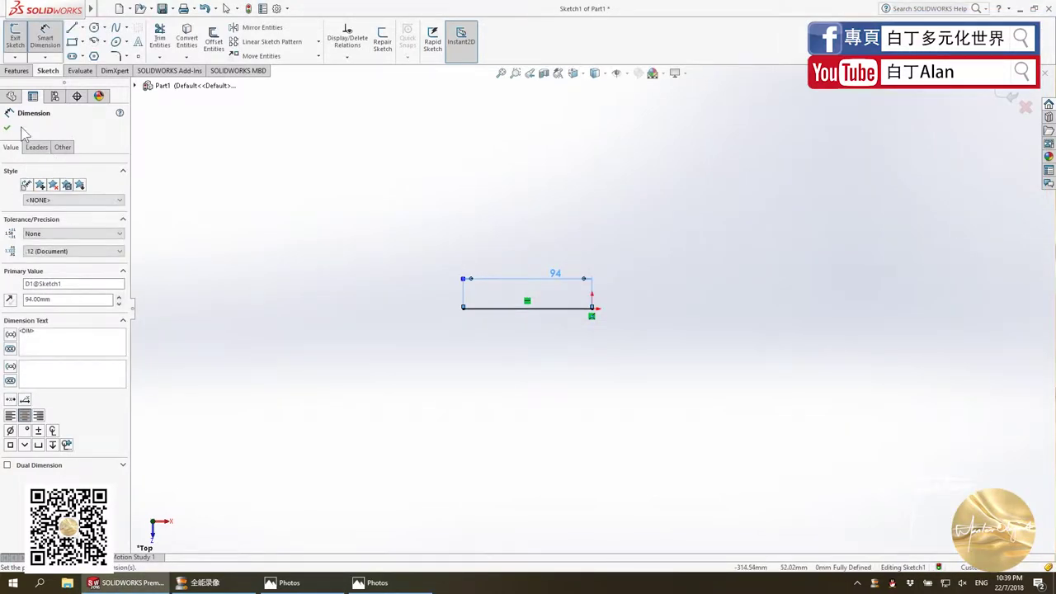
left_click(6, 129)
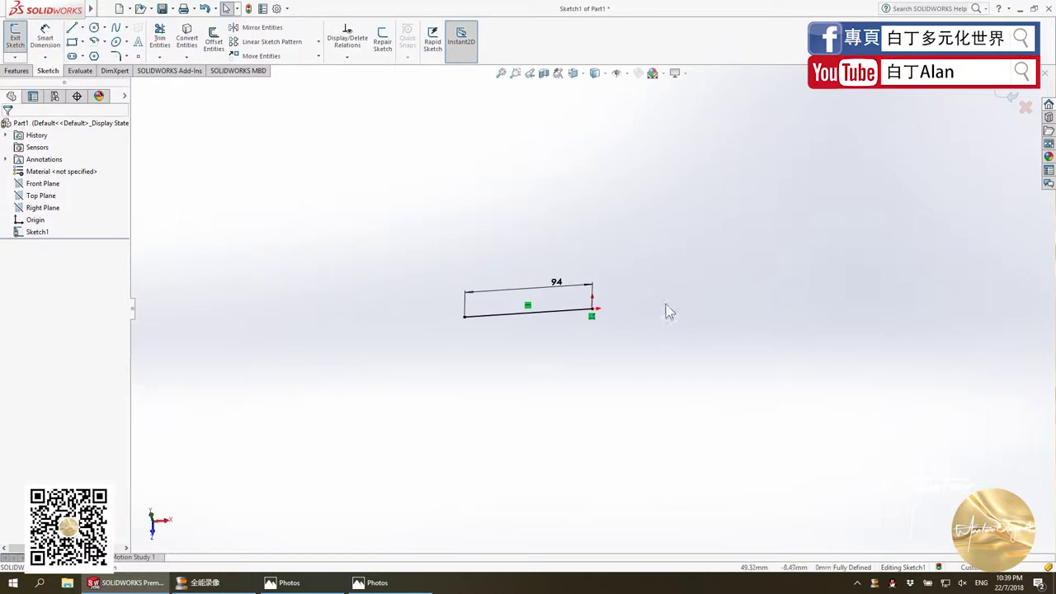
Cancel the extra line and exit Sketch1.
scroll(453, 380, "down", 5)
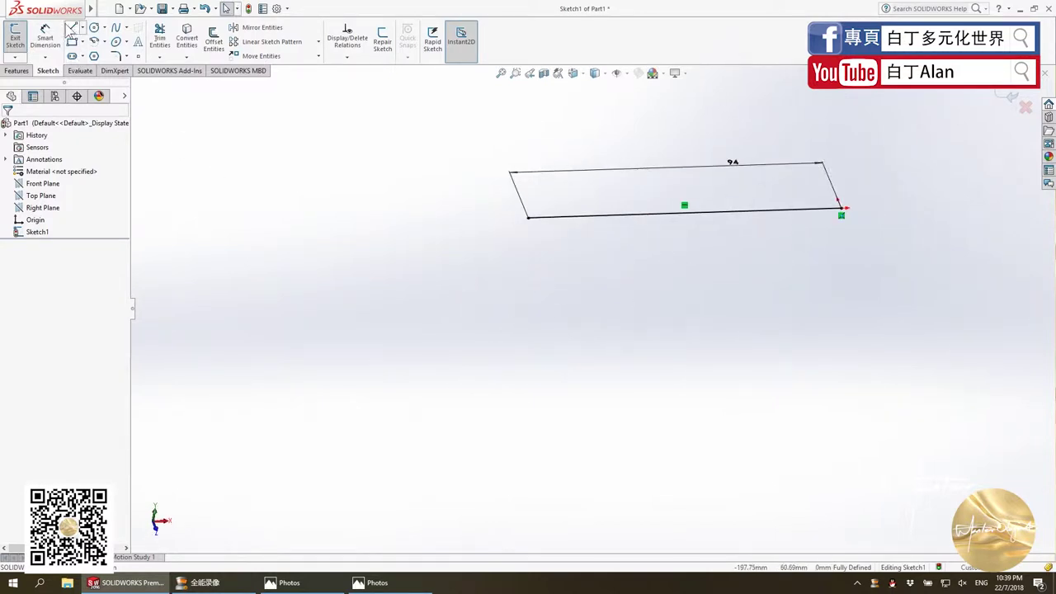
left_click(73, 29)
left_click(73, 29)
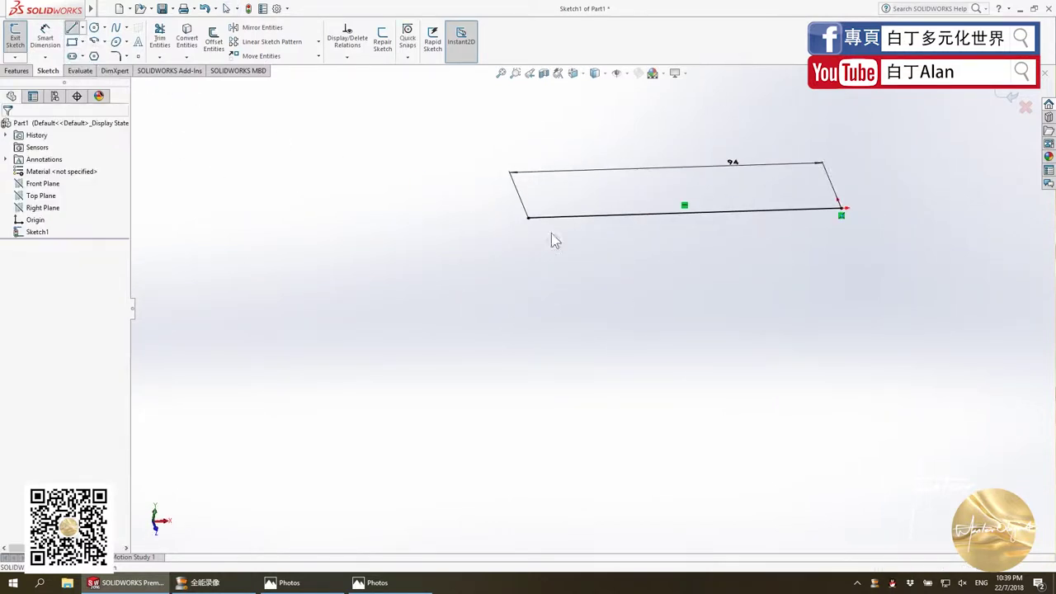
left_click(43, 197)
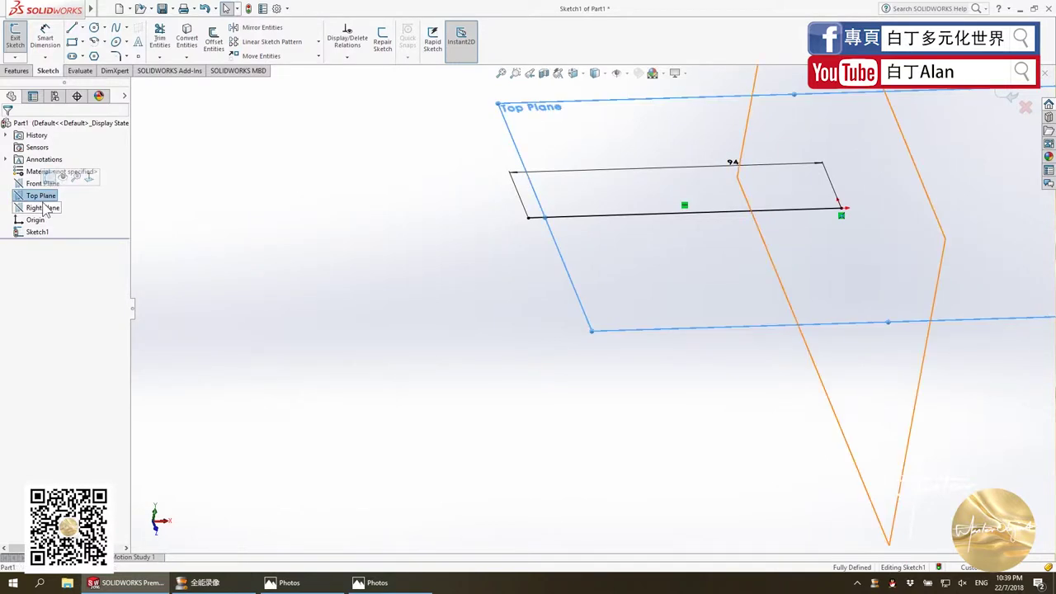
right_click(33, 233)
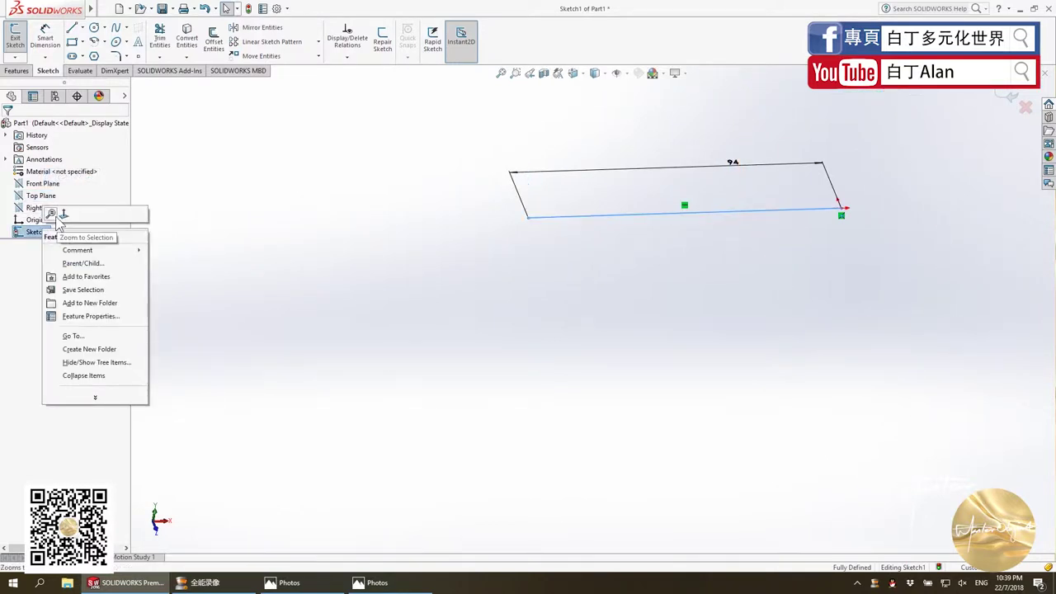
left_click(17, 288)
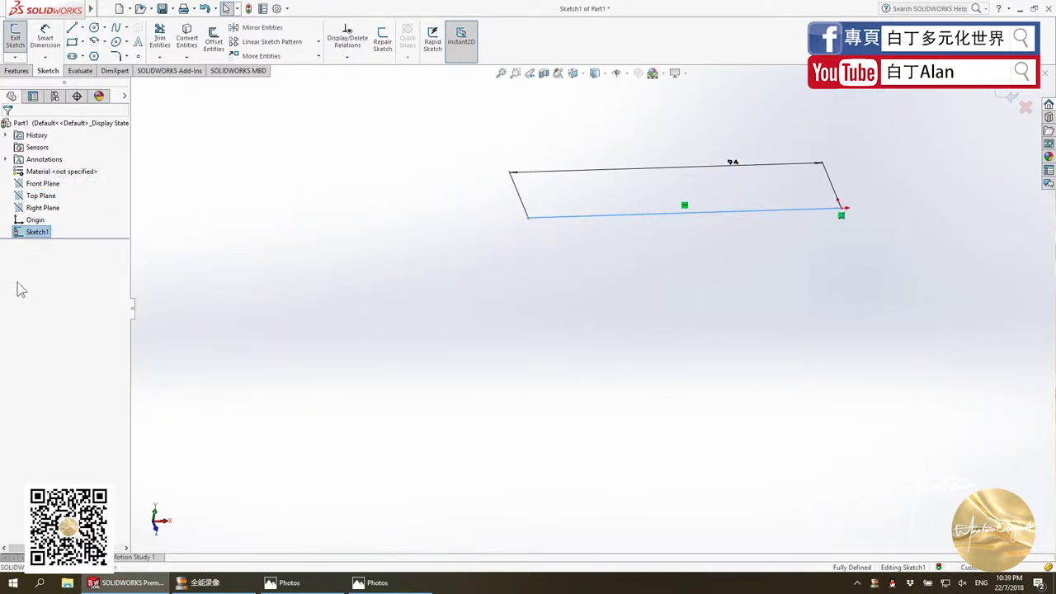
left_click(1008, 98)
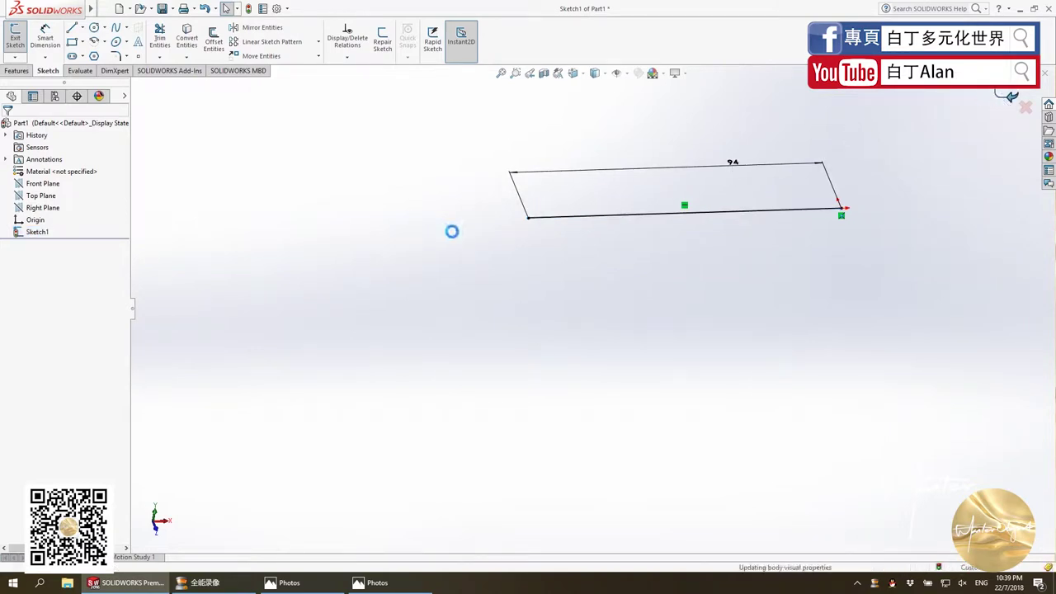
Move Sketch1 from the Top Plane onto the Front Plane.
right_click(39, 238)
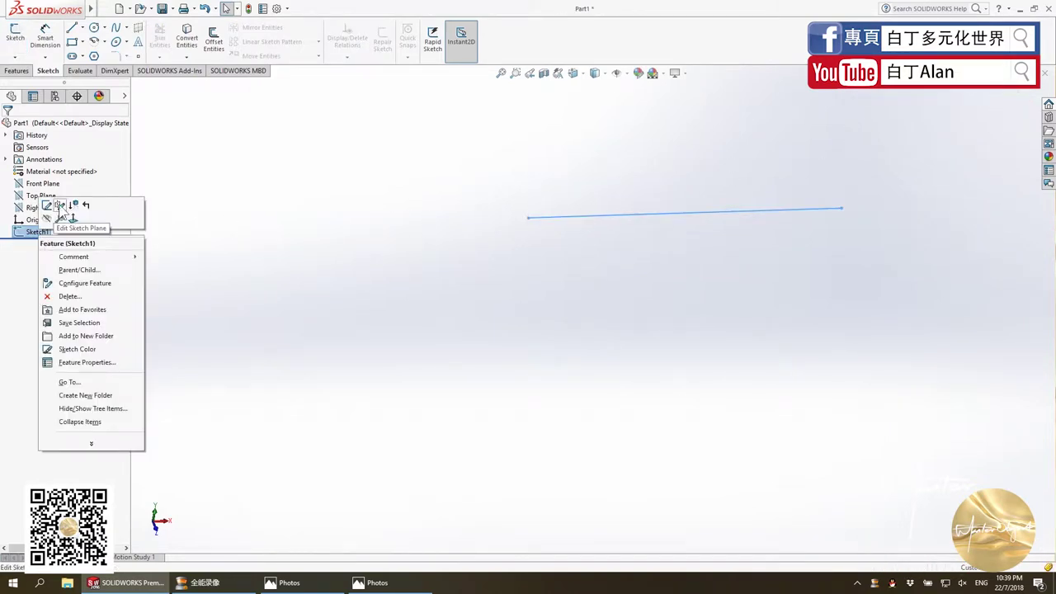
left_click(60, 205)
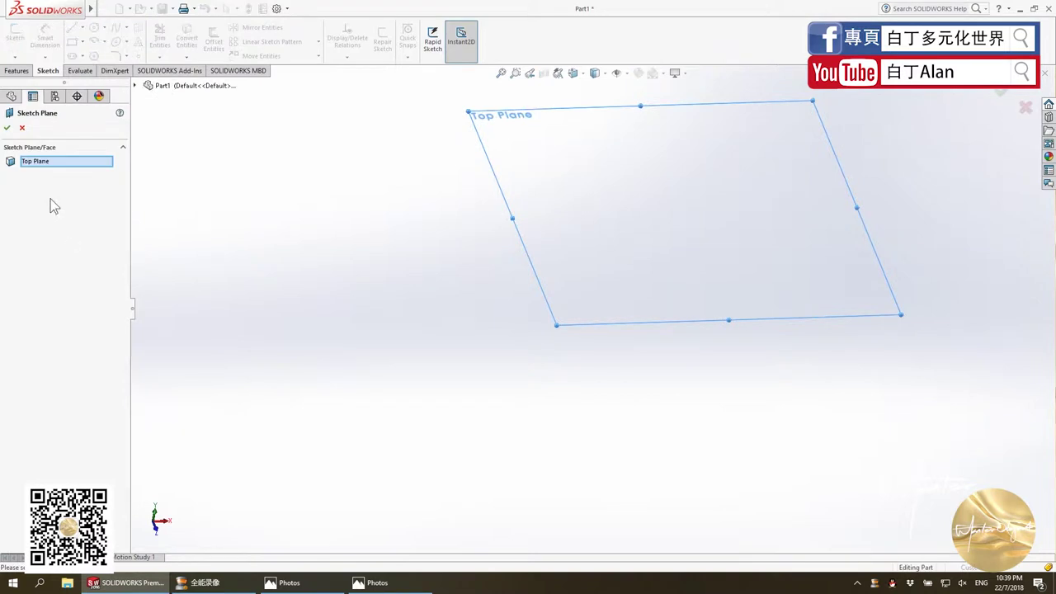
left_click(147, 86)
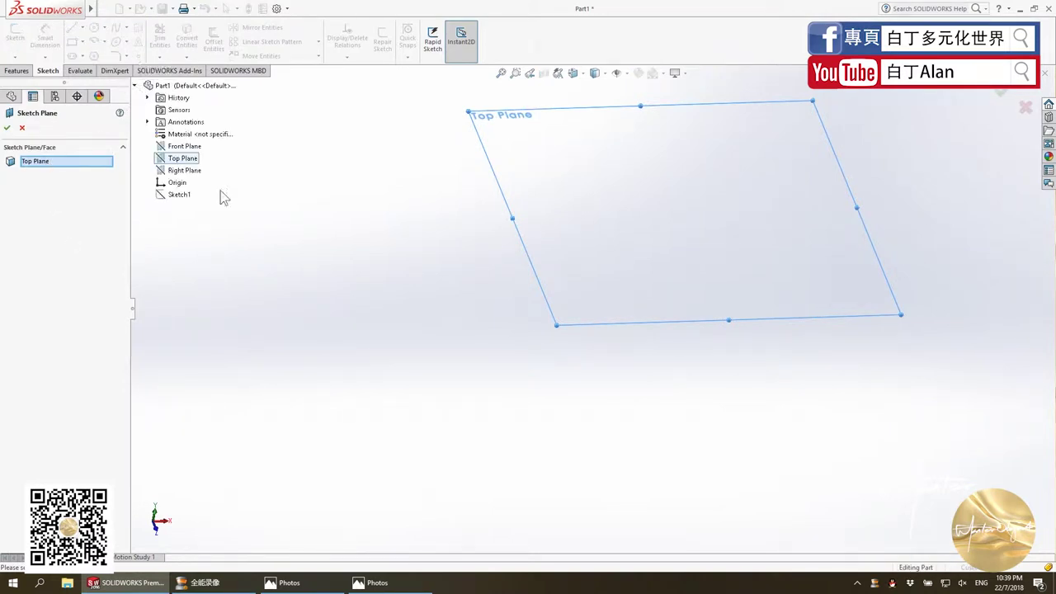
left_click(184, 146)
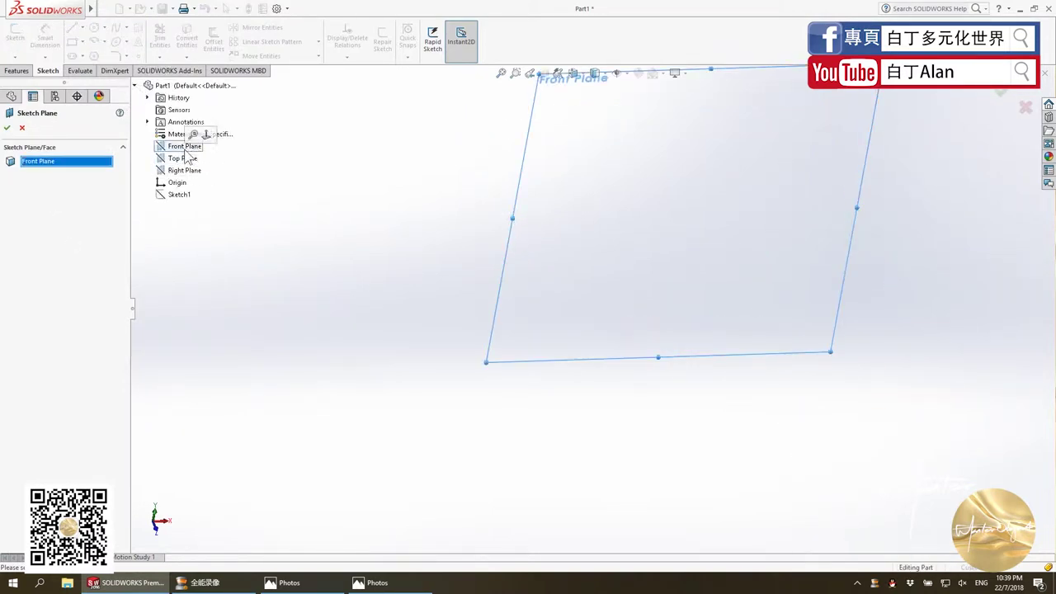
left_click(7, 129)
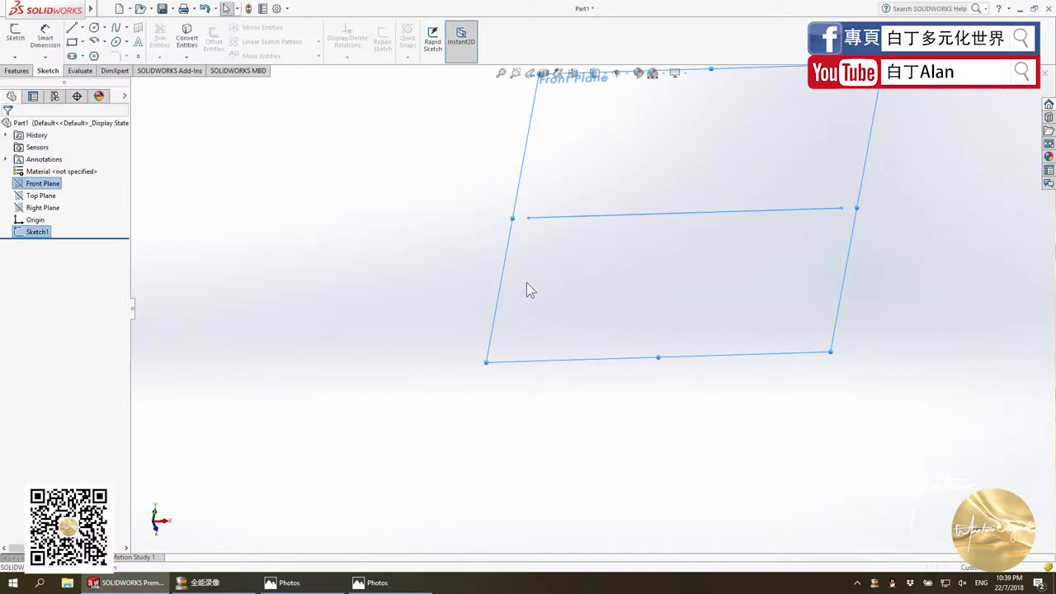
Reopen Sketch1 for editing with Edit Sketch.
right_click(27, 235)
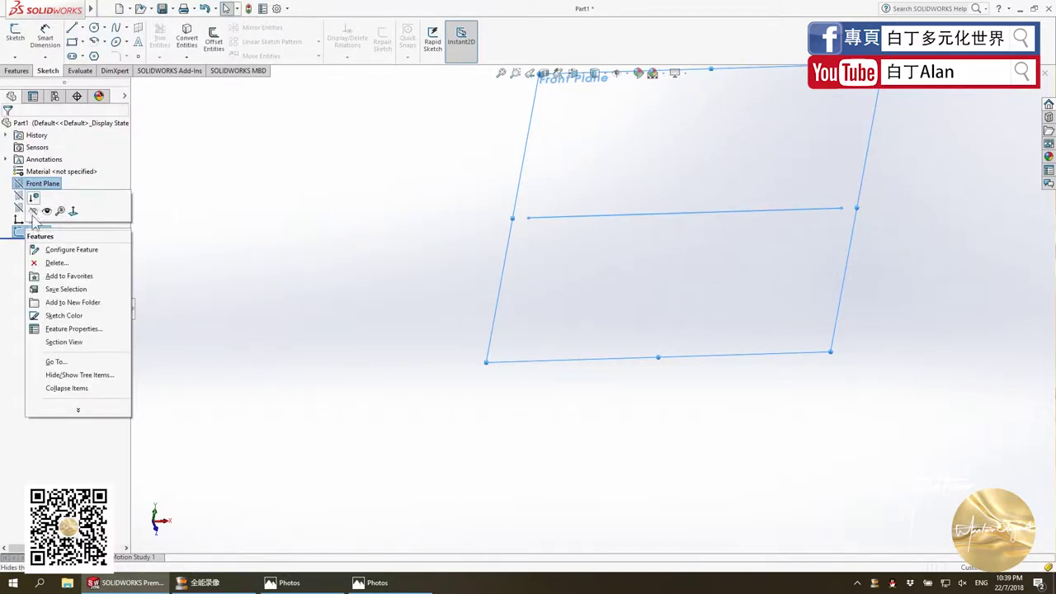
key("Escape")
left_click(303, 348)
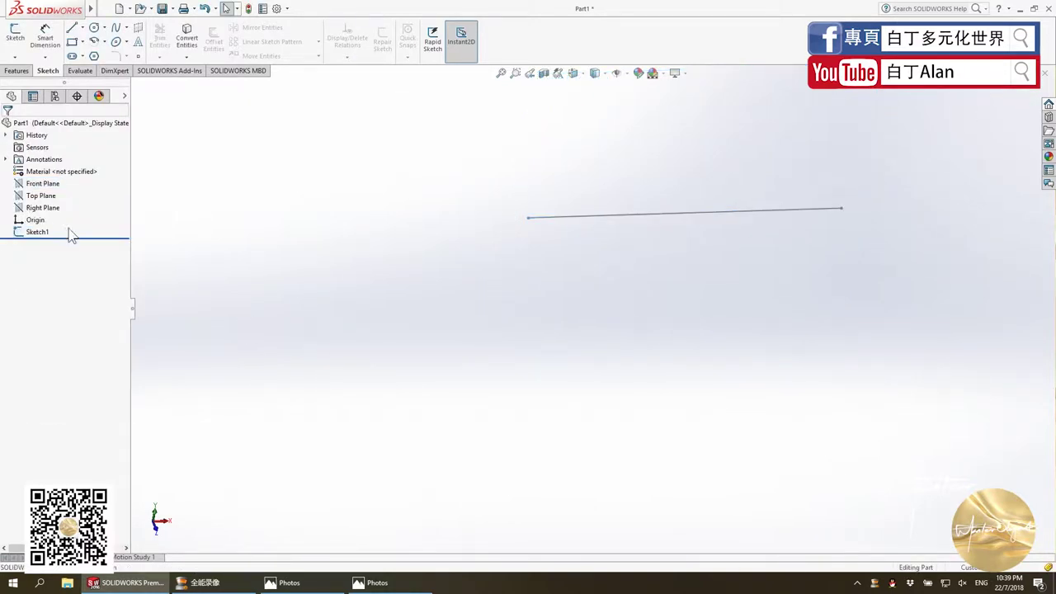
right_click(43, 235)
key("Escape")
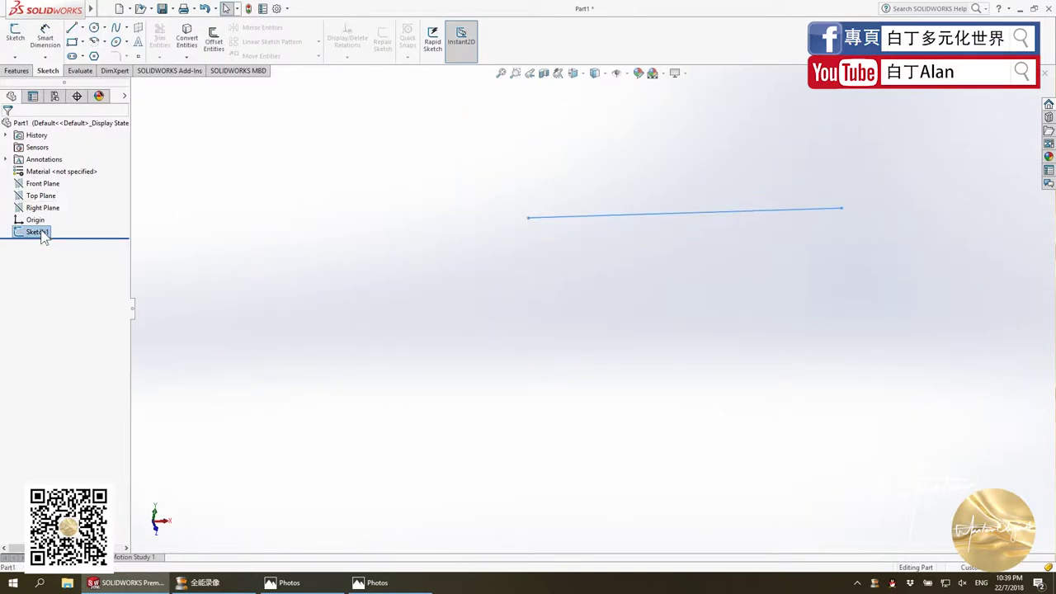
right_click(42, 235)
left_click(51, 202)
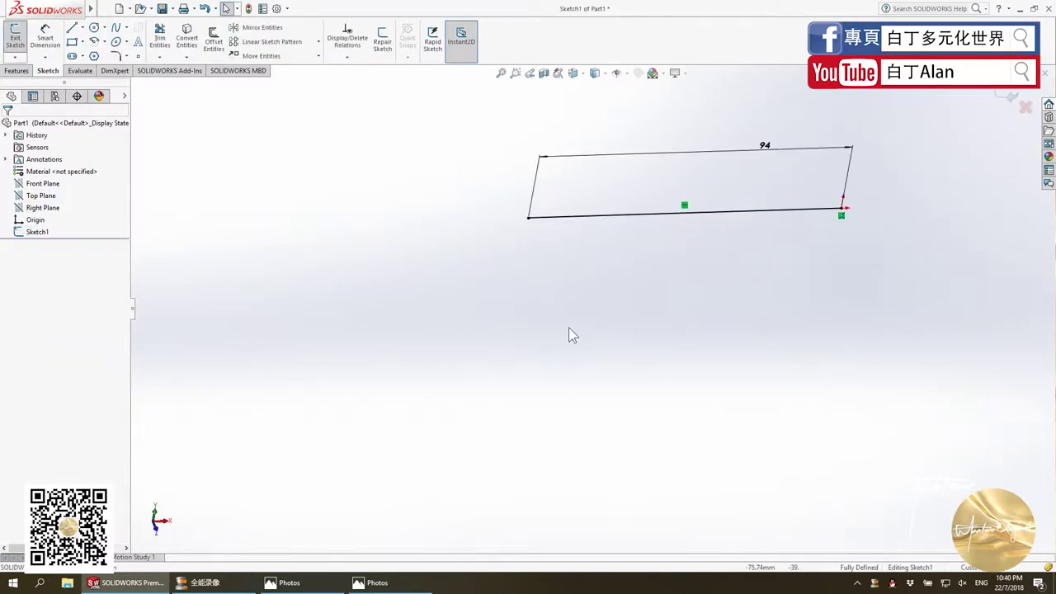
Draw a vertical line down from the 94 mm line's left end and dimension it to 30 mm.
key("ctrl+1")
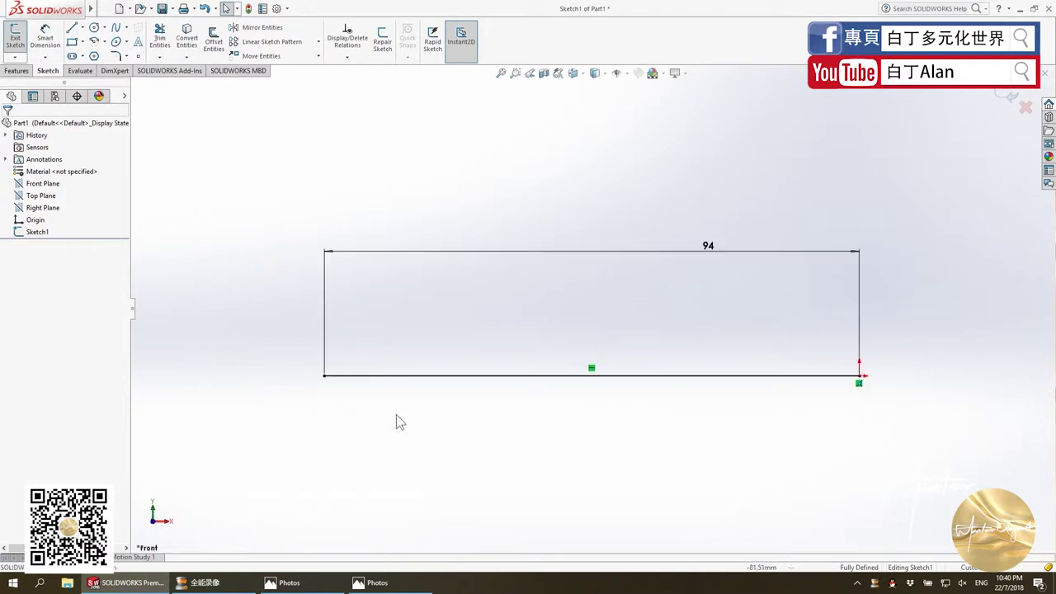
key("alt+Tab")
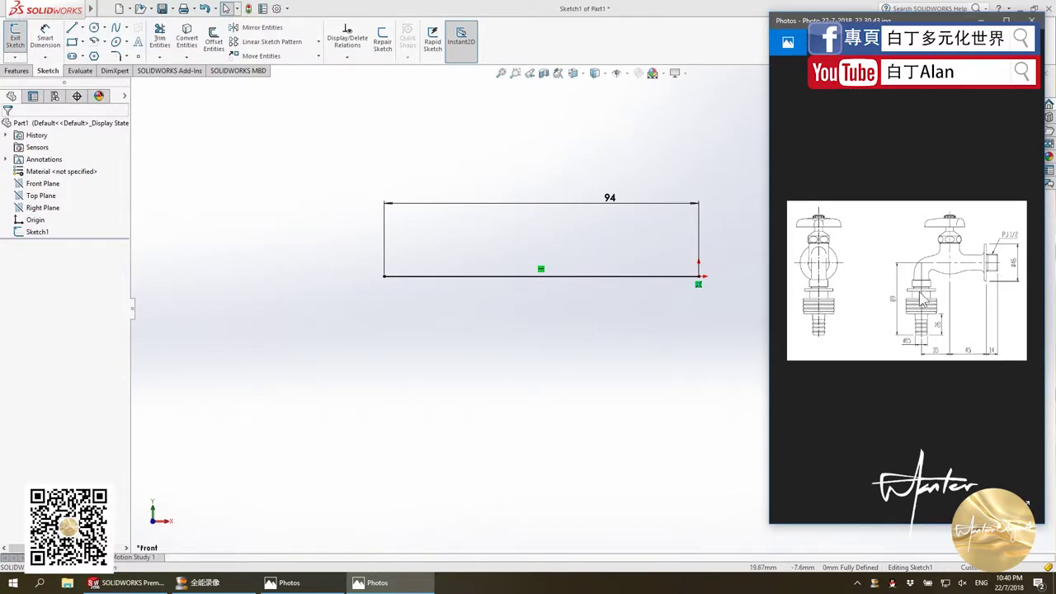
key("alt+Tab")
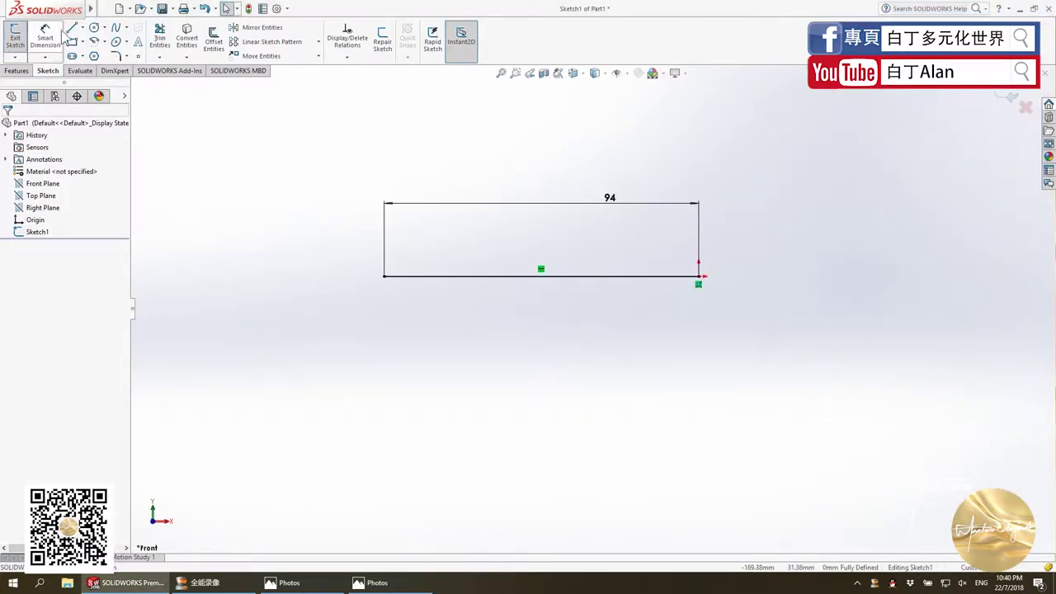
left_click(73, 27)
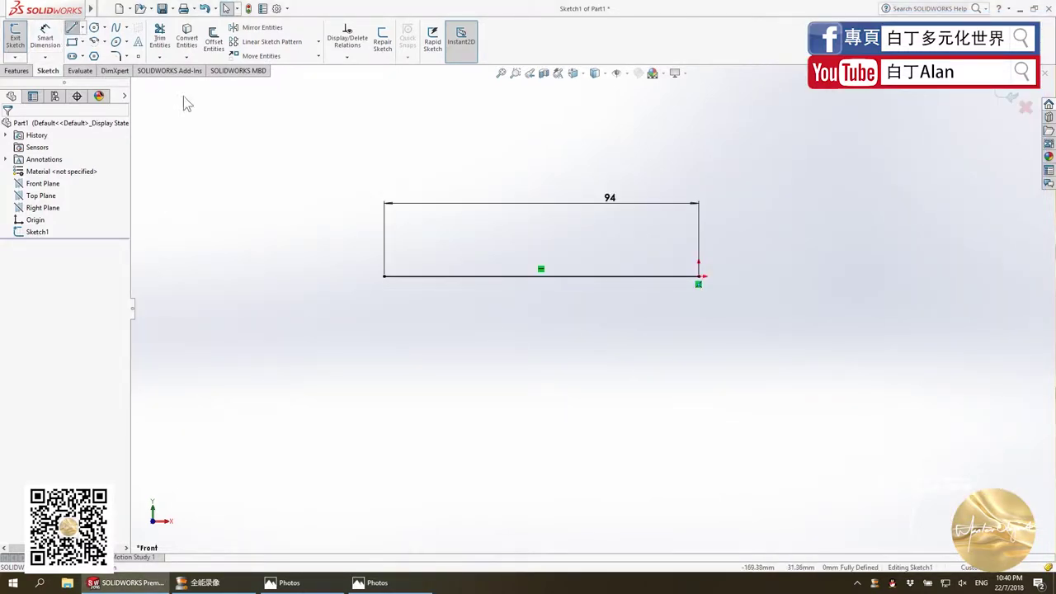
left_click(384, 276)
left_click(383, 340)
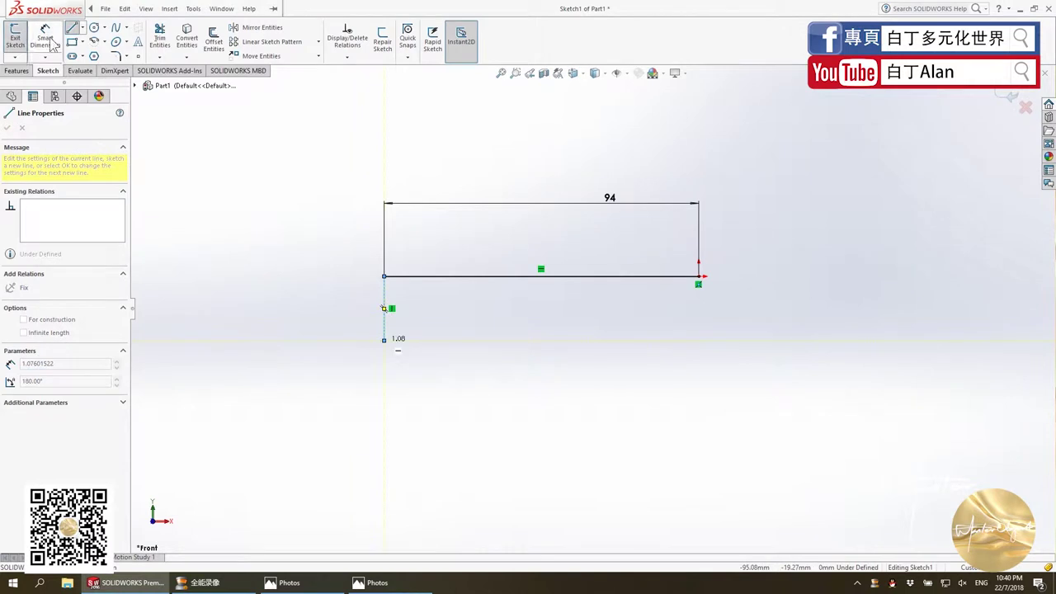
key("Escape")
left_click(383, 312)
left_click(346, 305)
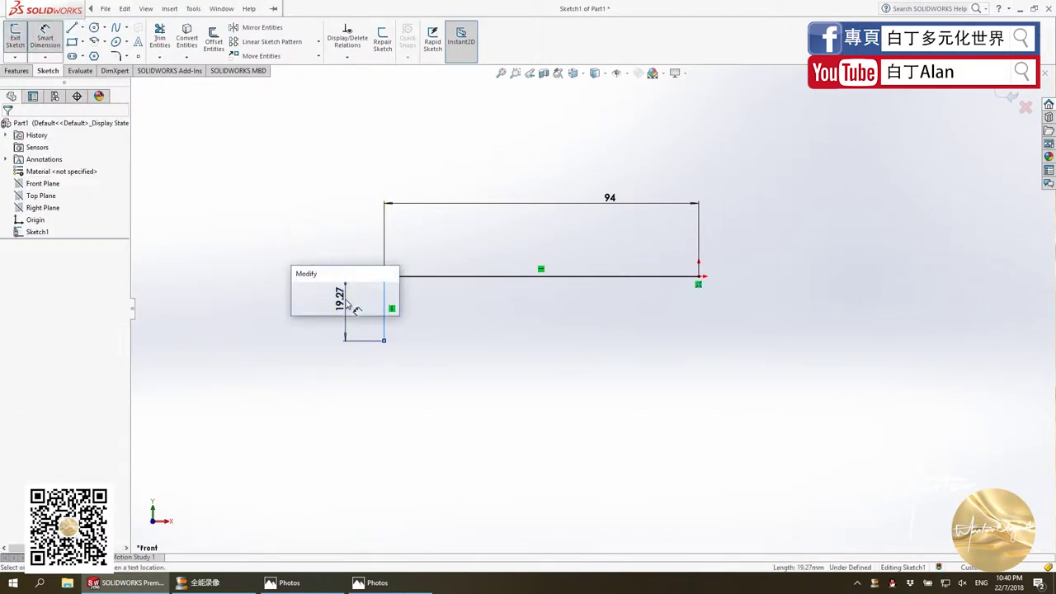
type("30")
key("Return")
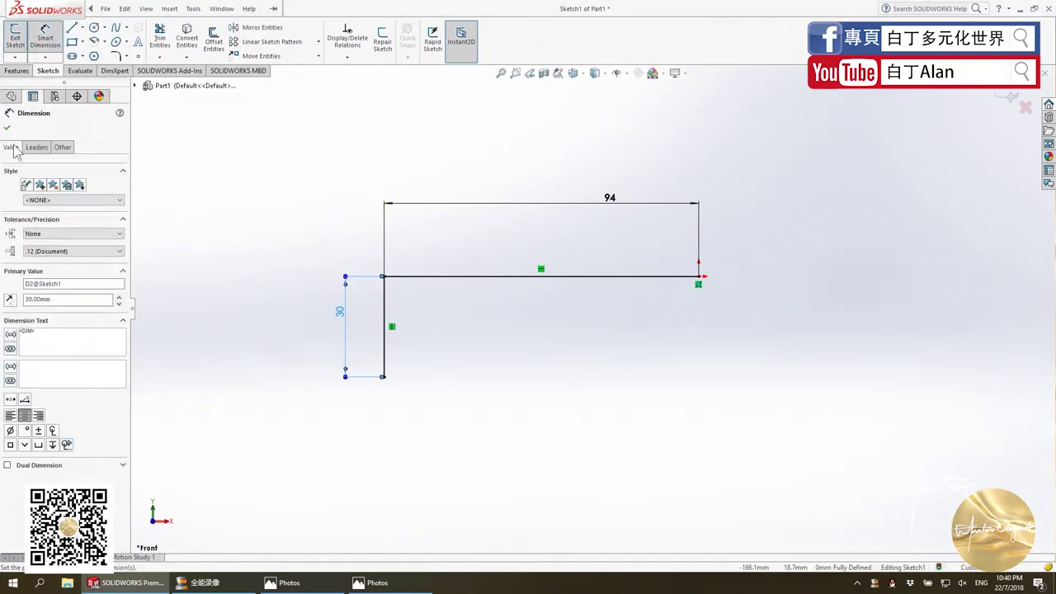
left_click(7, 128)
Round the corner between the two lines with an R20 sketch fillet.
left_click(117, 56)
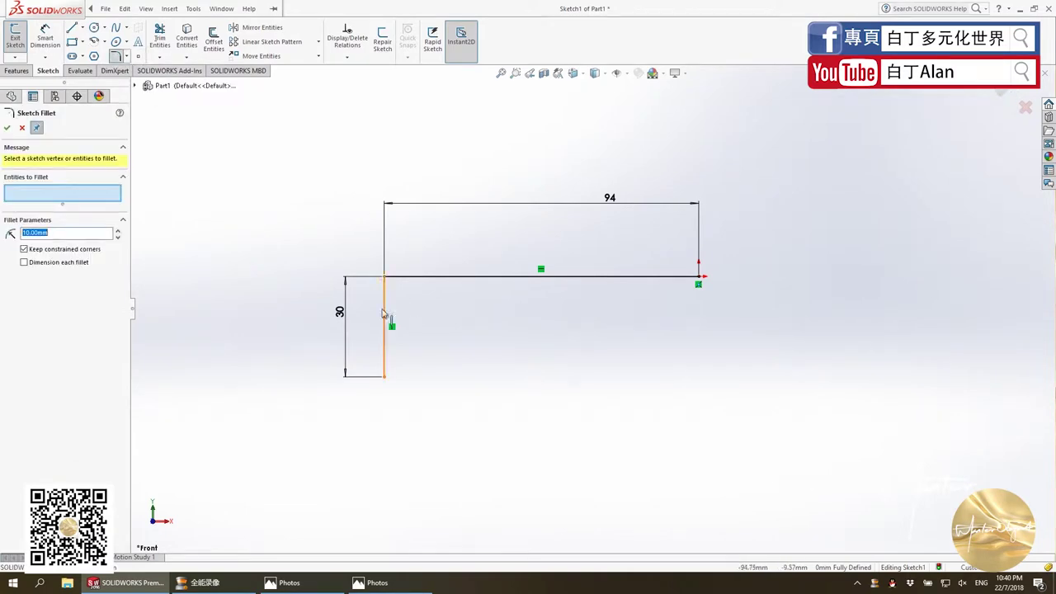
left_click(385, 322)
left_click(405, 278)
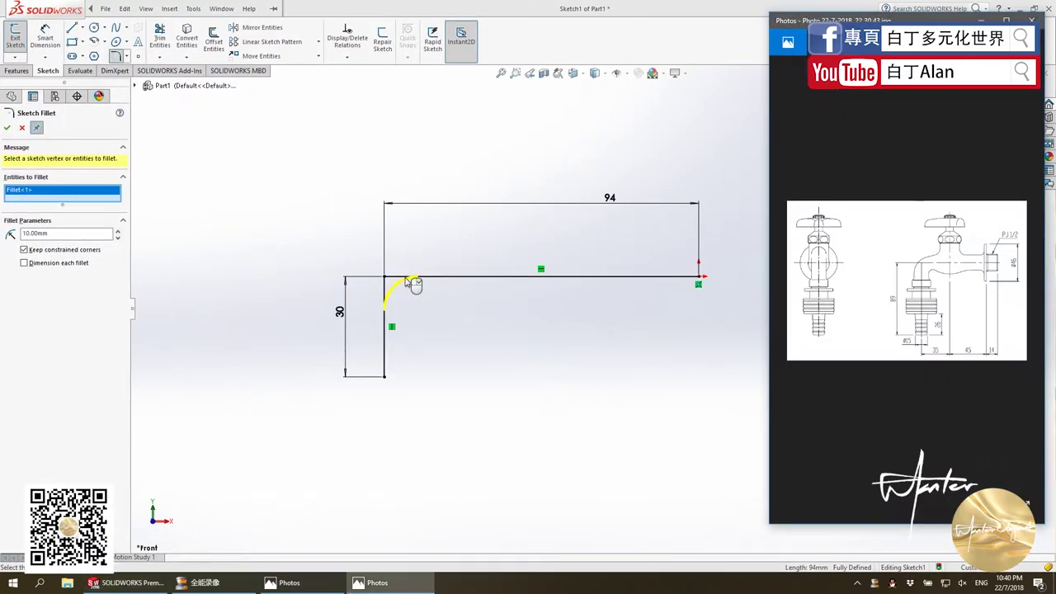
key("alt+Tab")
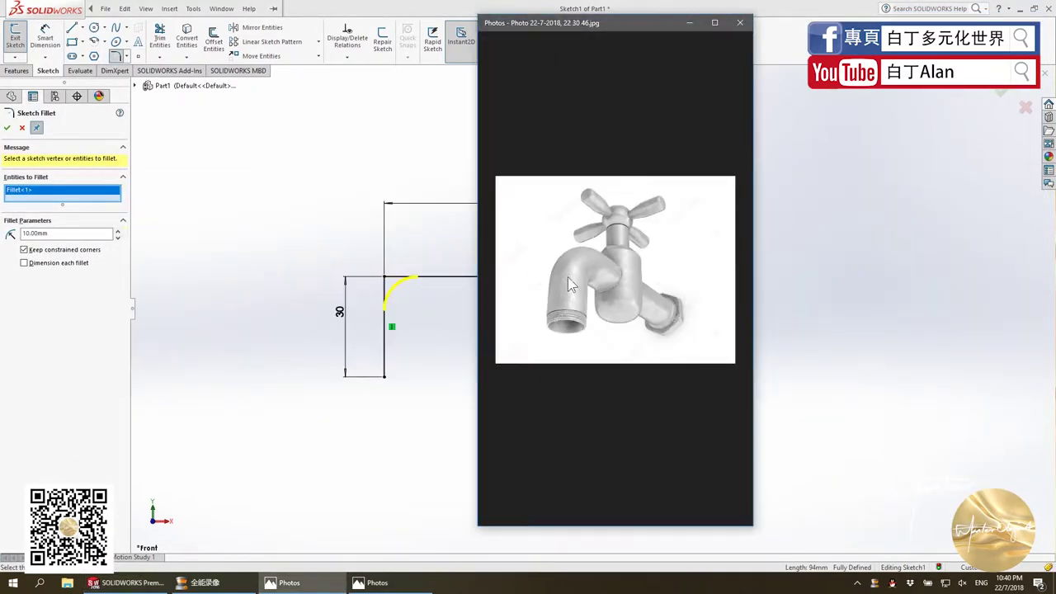
key("alt+Tab")
double_click(66, 233)
type("20")
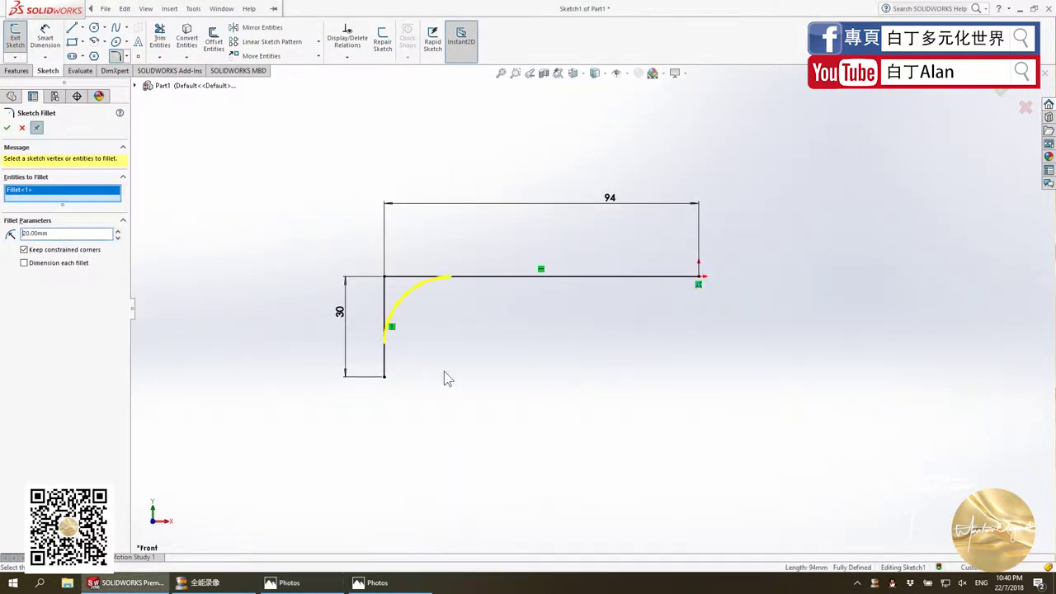
left_click(6, 128)
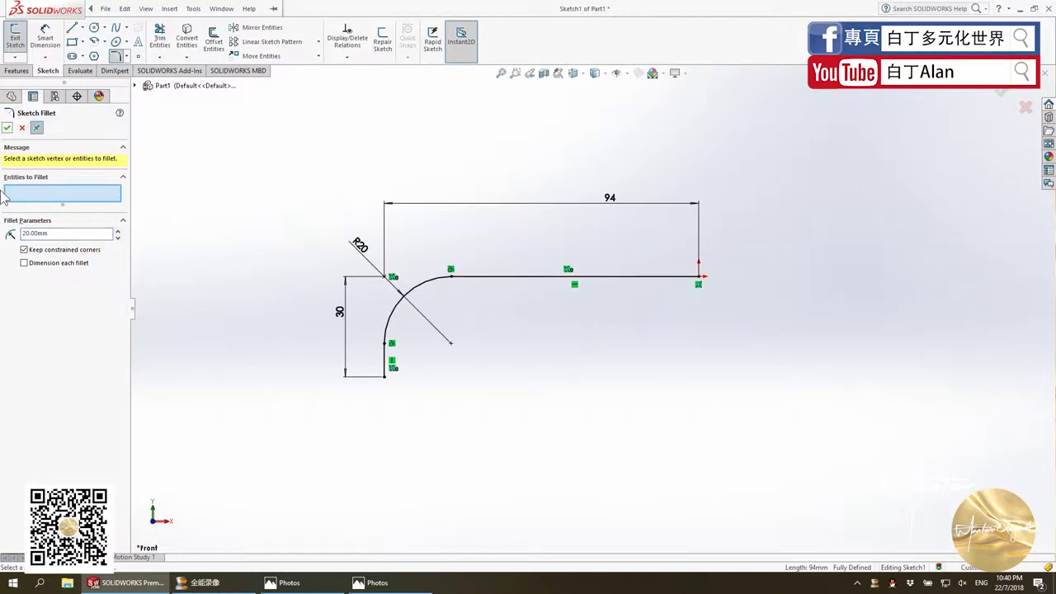
left_click(1001, 96)
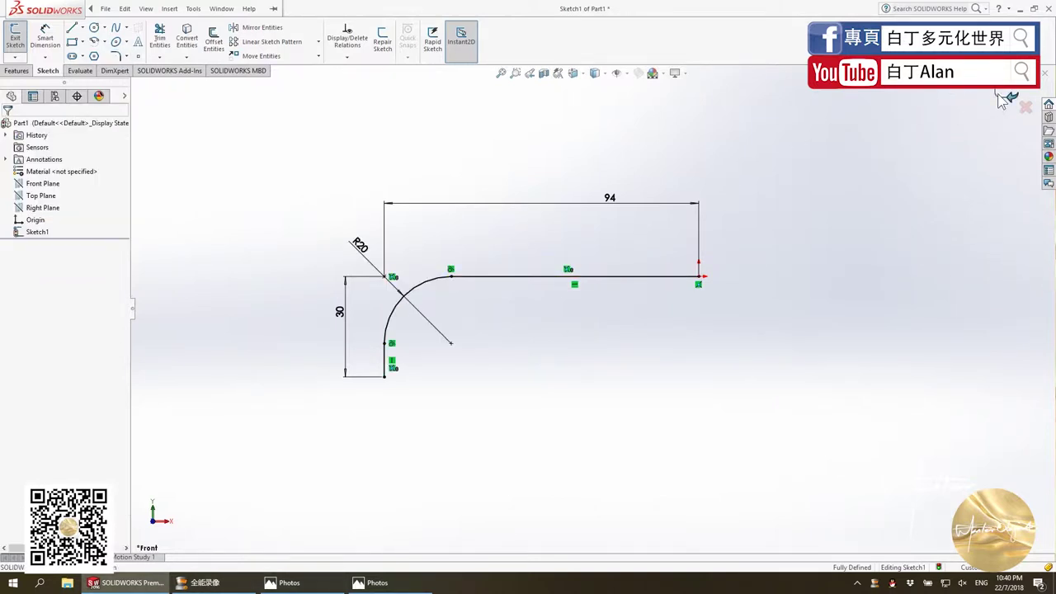
Exit the path sketch and create Plane1 parallel to Top Plane through the vertical leg's bottom end.
left_click(1002, 96)
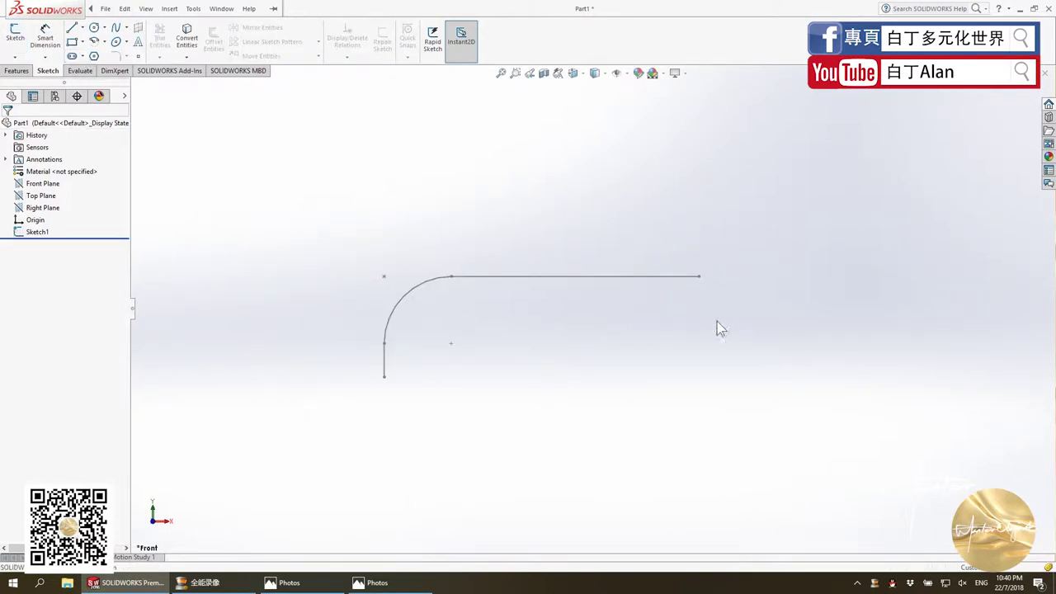
scroll(782, 248, "up", 3)
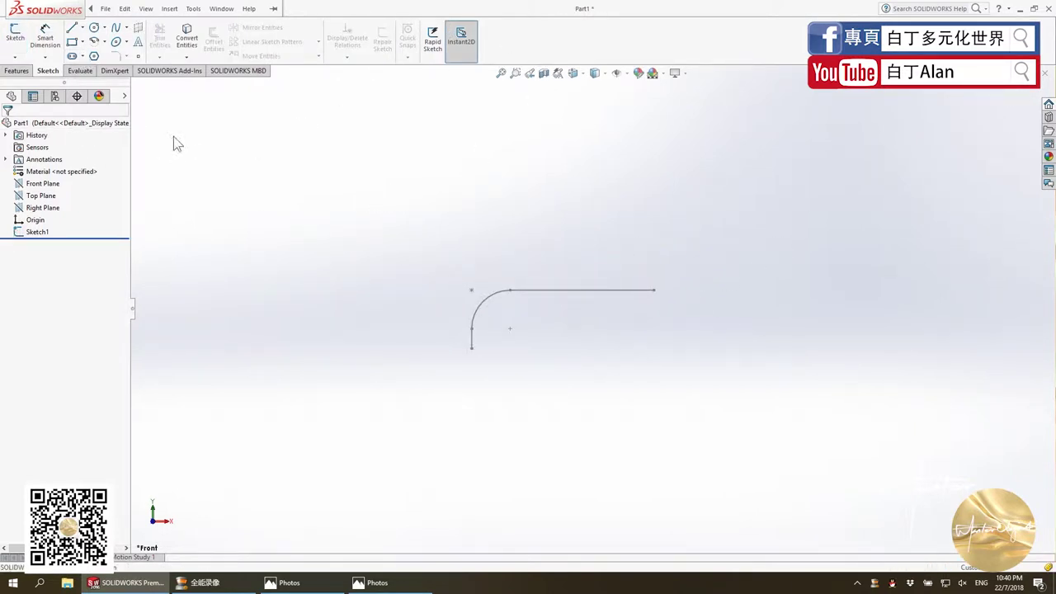
key("z")
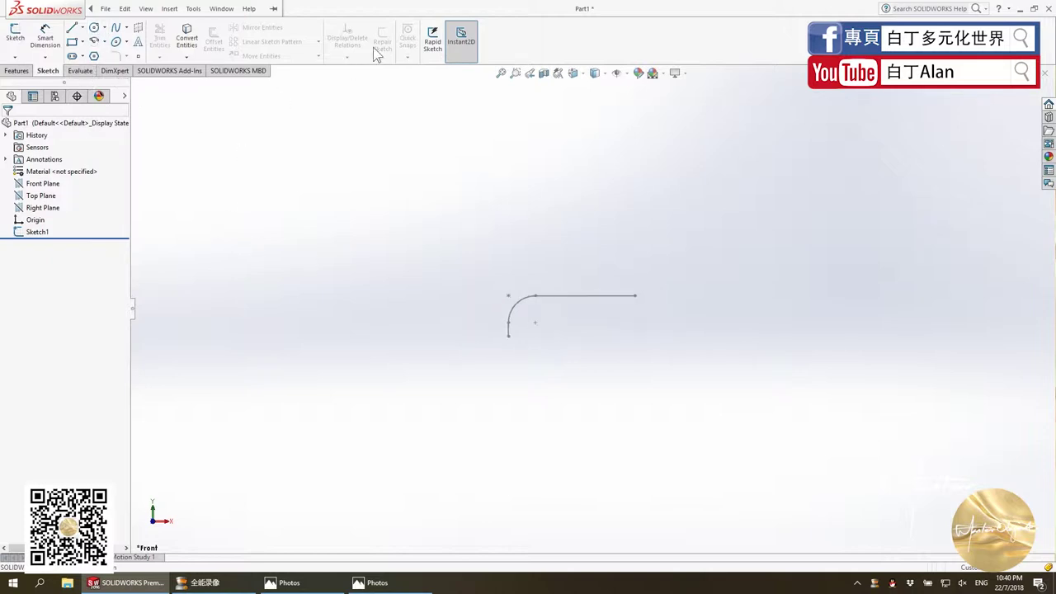
left_click(17, 70)
left_click(444, 40)
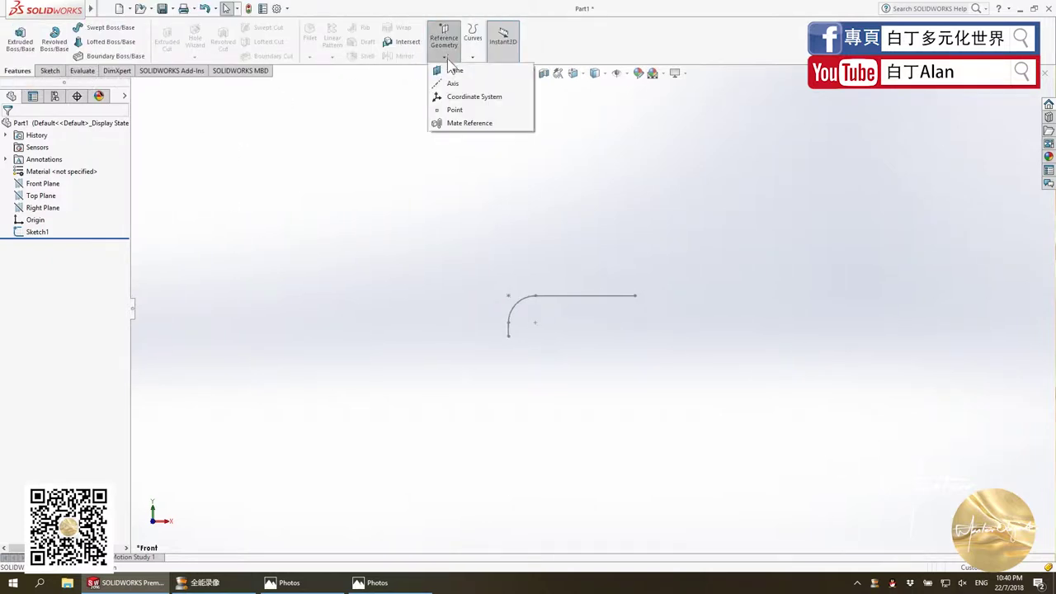
left_click(454, 71)
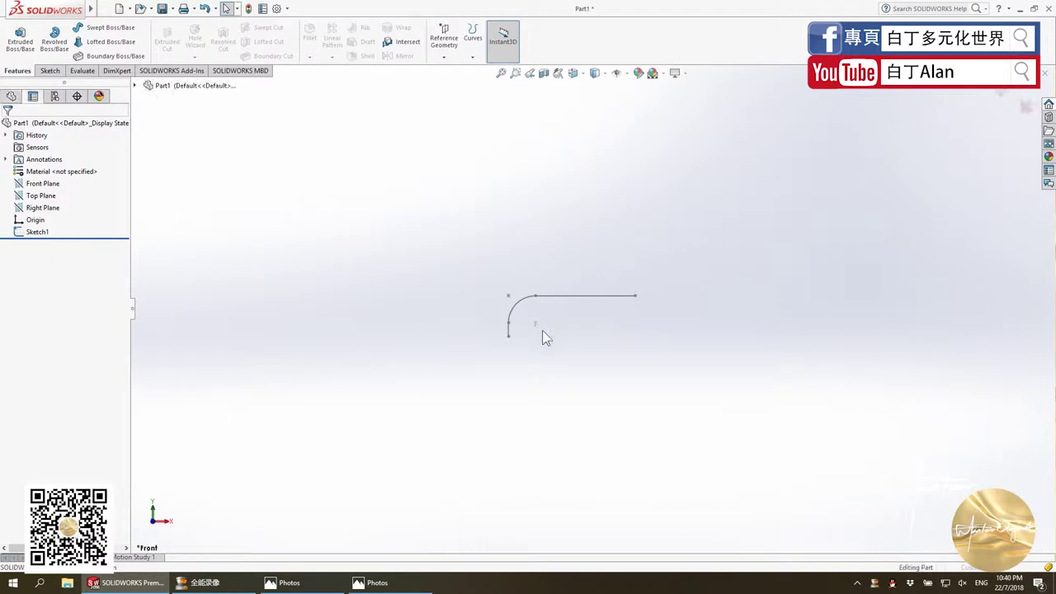
mouse_move(552, 272)
middle_mouse_down()
mouse_move(542, 320)
mouse_move(495, 297)
middle_mouse_up()
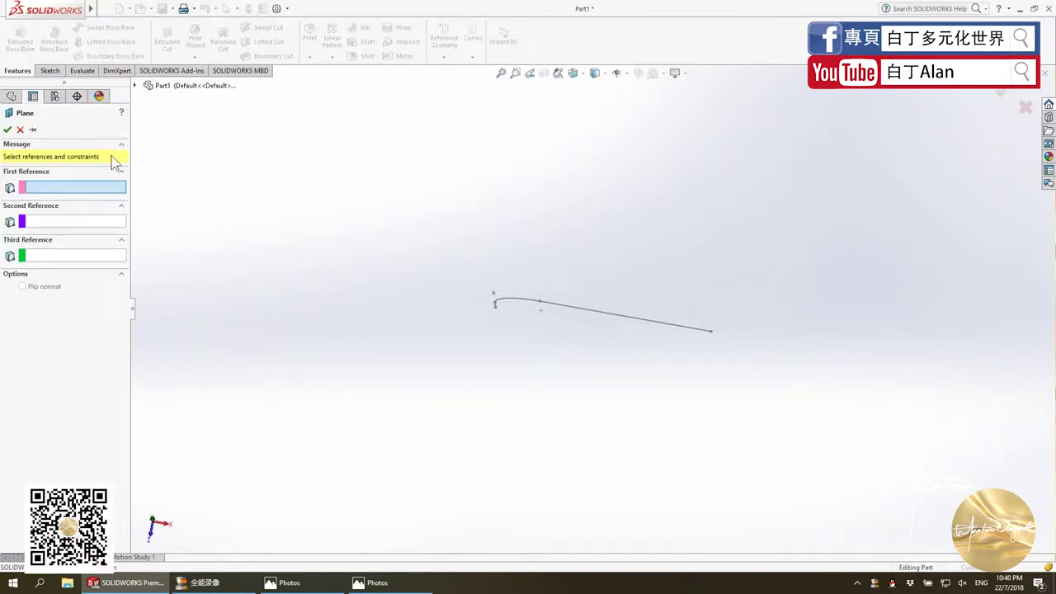
left_click(138, 86)
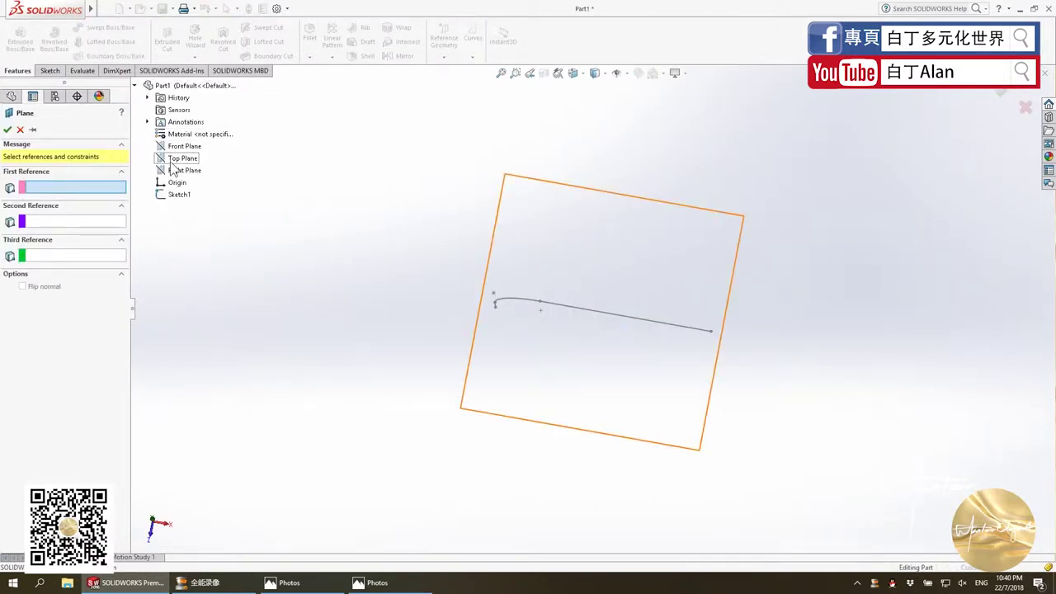
left_click(464, 212)
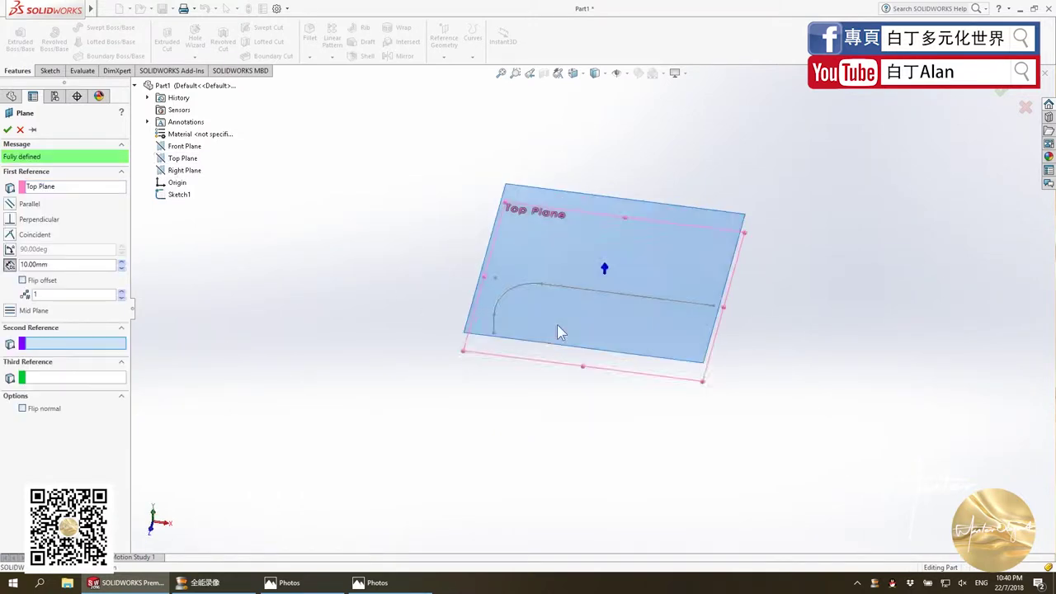
mouse_move(557, 324)
middle_mouse_down()
mouse_move(623, 244)
mouse_move(611, 256)
middle_mouse_up()
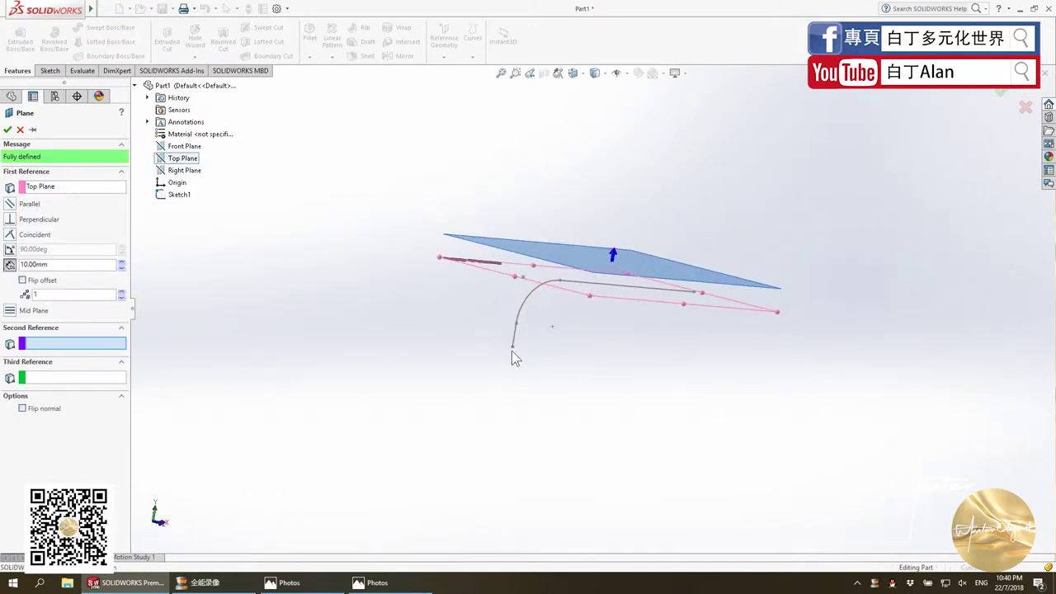
left_click(512, 348)
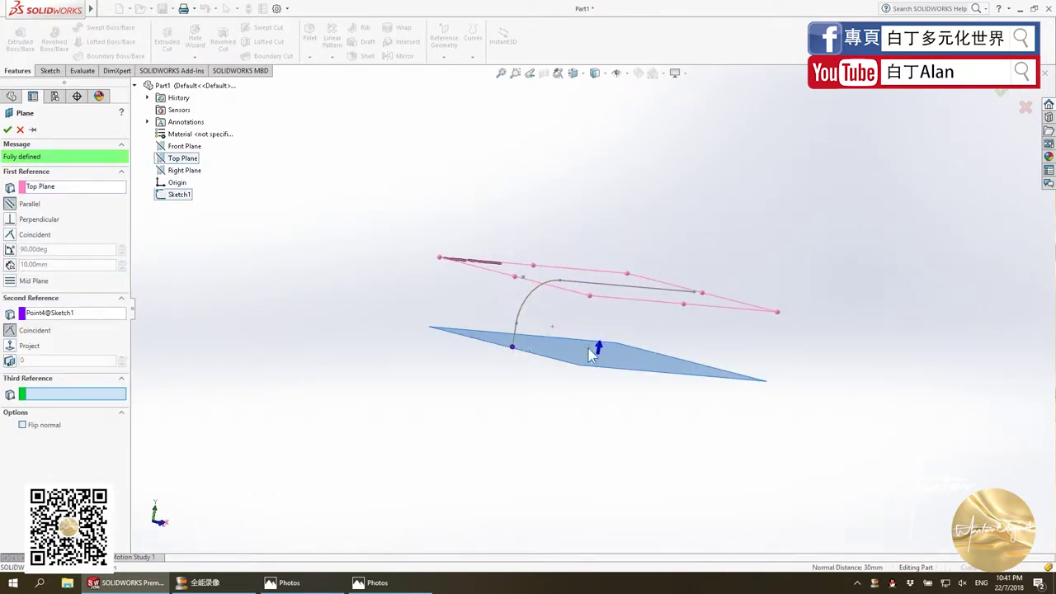
middle_click_drag(520, 356, 545, 340)
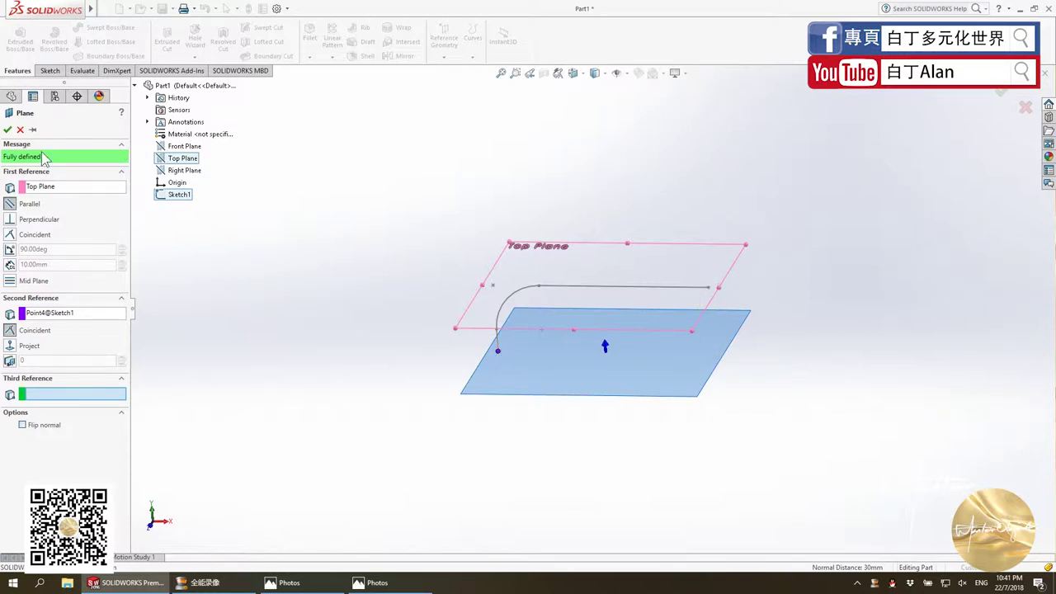
left_click(7, 129)
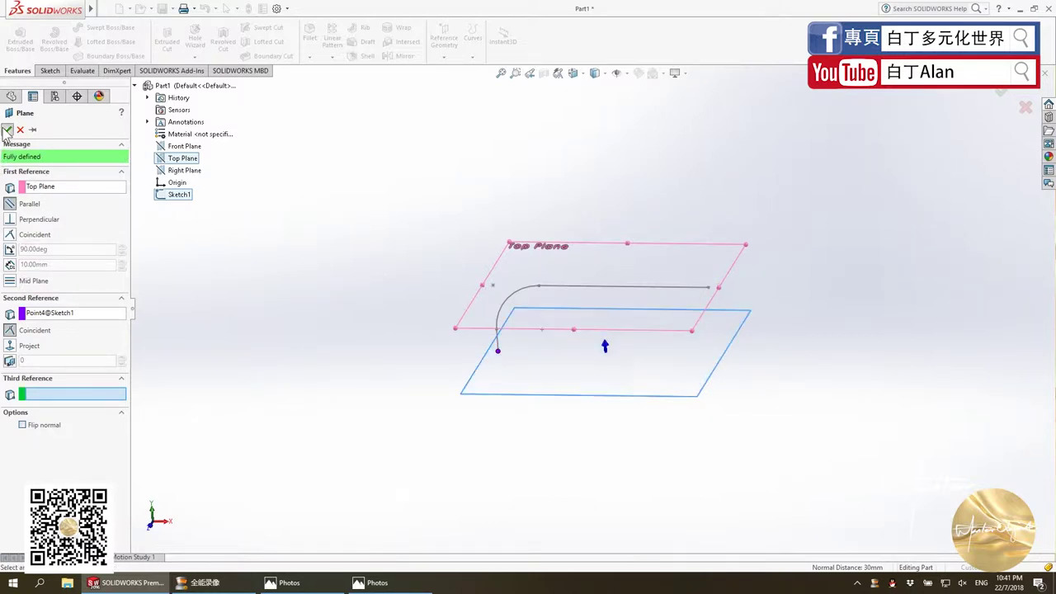
Sketch a circle on Plane1 centred at the vertical leg's bottom end.
left_click(48, 70)
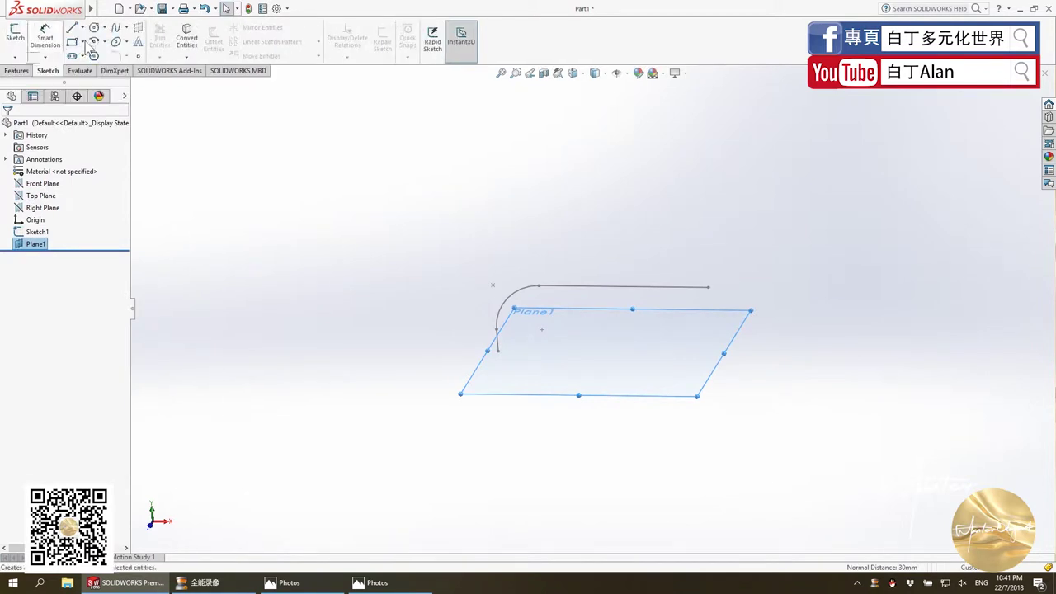
left_click(94, 27)
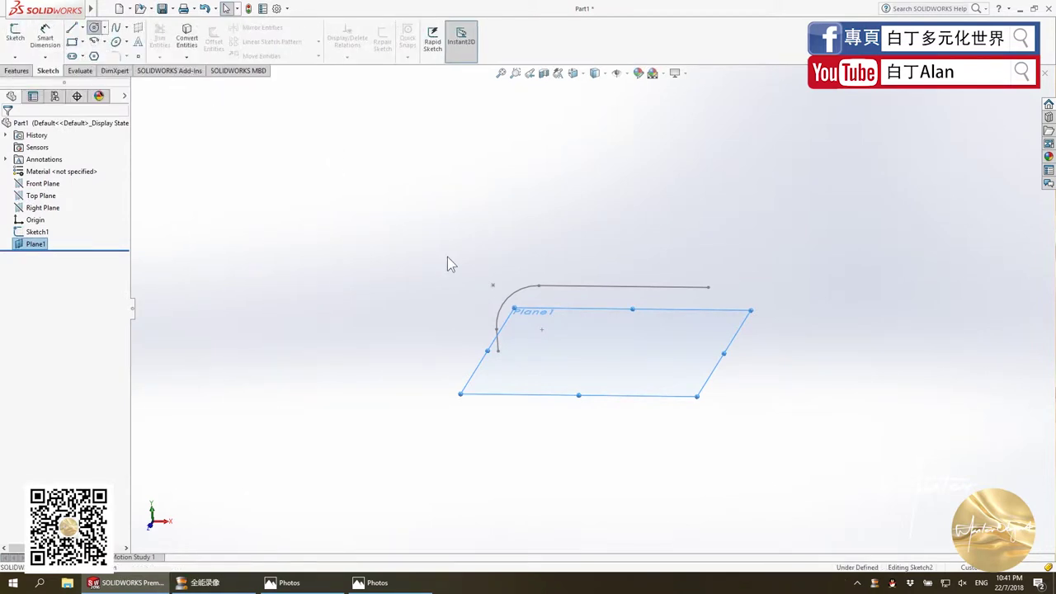
left_click(498, 351)
left_click(520, 352)
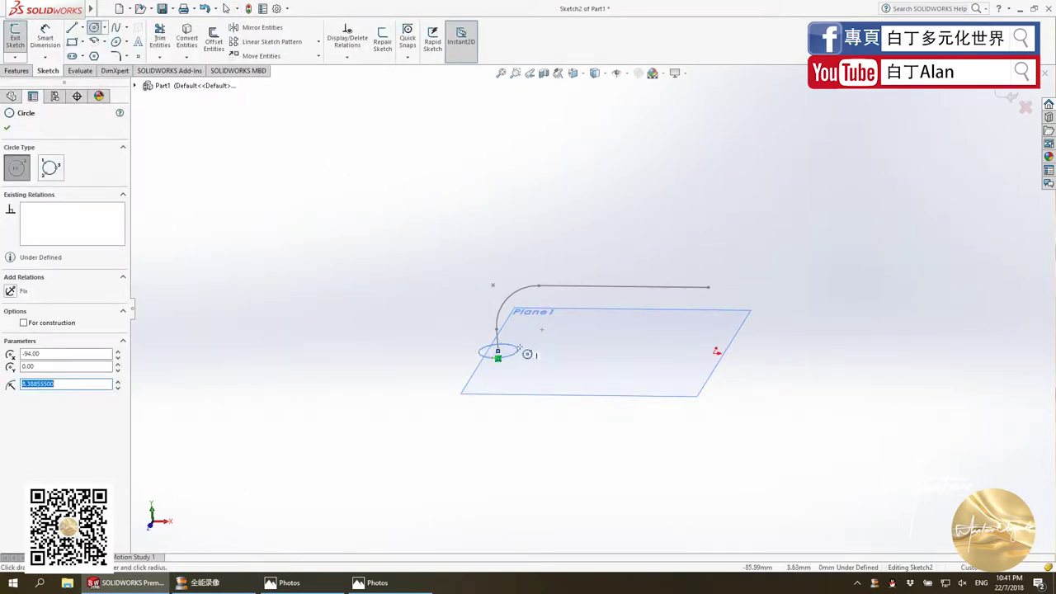
left_click(8, 127)
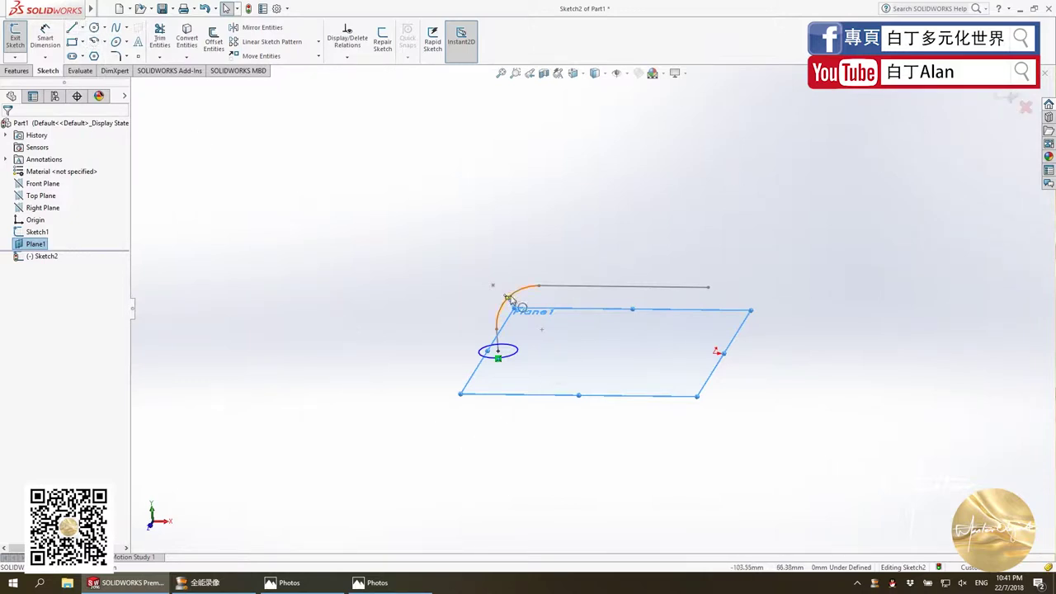
Dimension the circle to a 20 mm diameter, checking the faucet drawing.
left_click(45, 37)
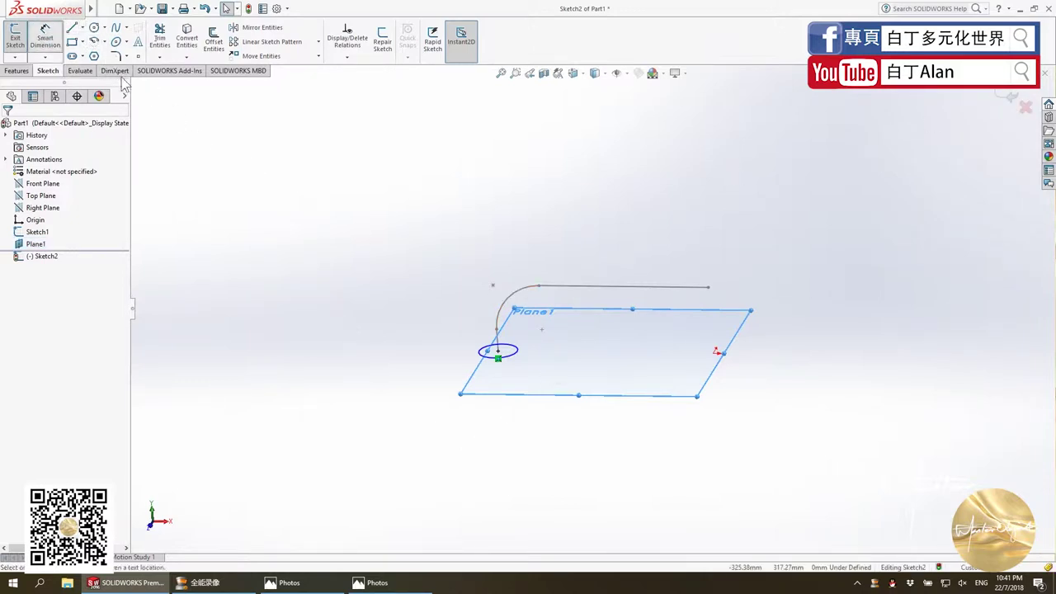
left_click(519, 355)
left_click(529, 365)
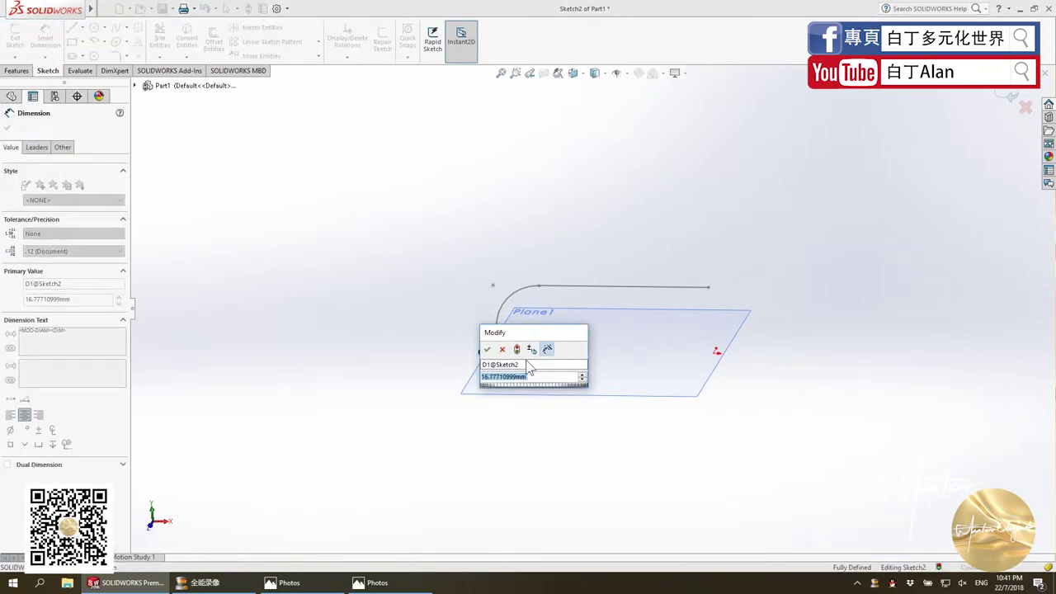
key("alt+Tab")
key("alt+Tab")
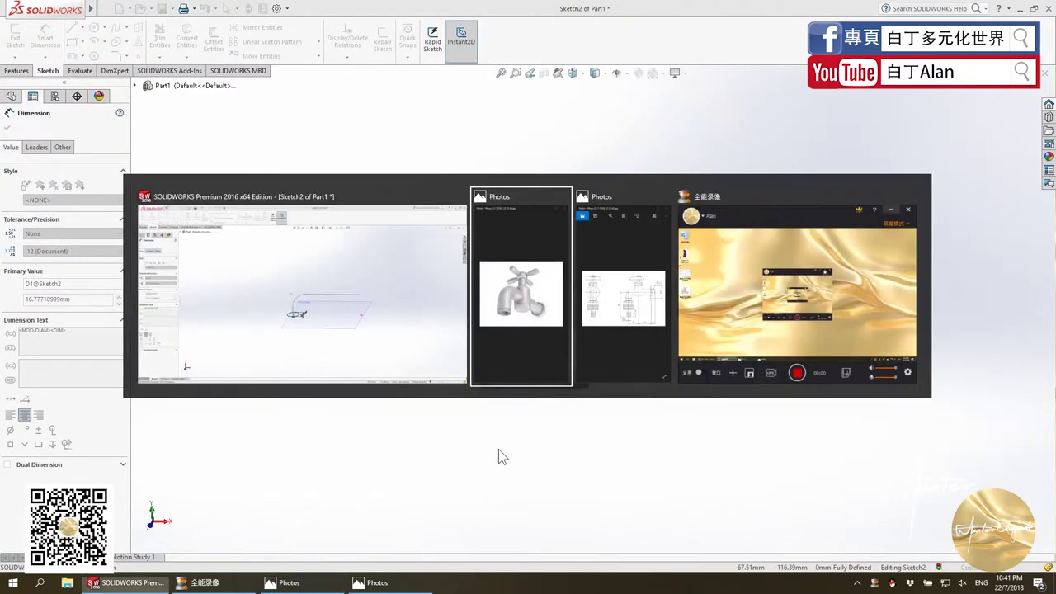
key("alt+Tab")
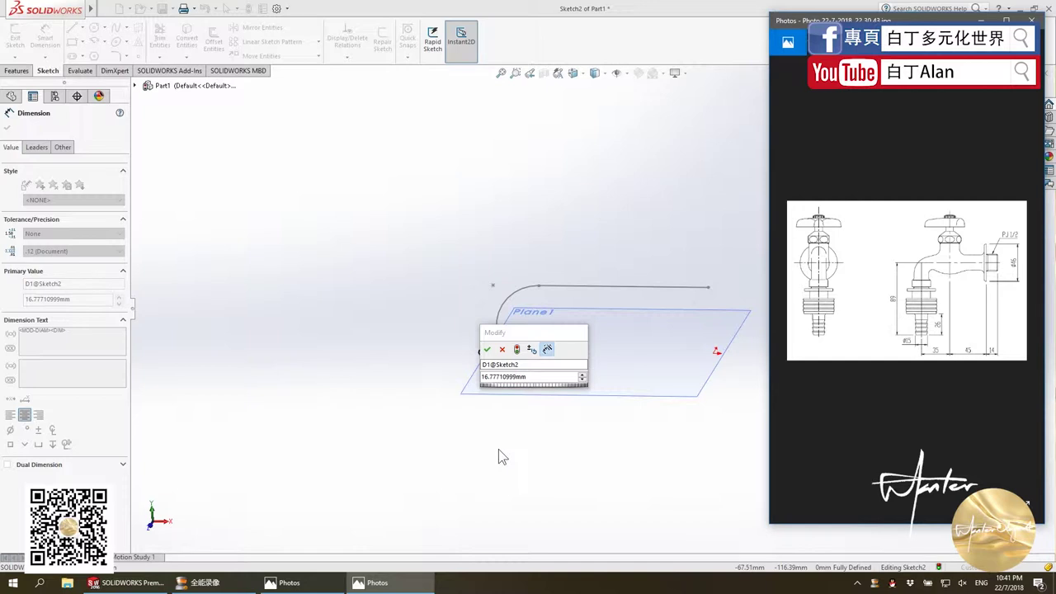
left_click(312, 590)
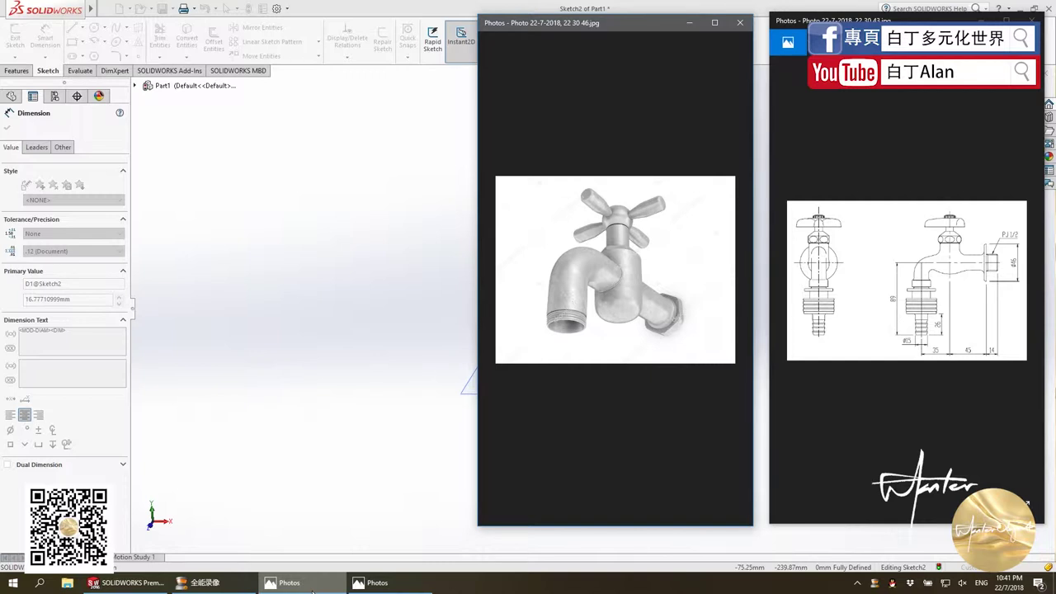
left_click(312, 589)
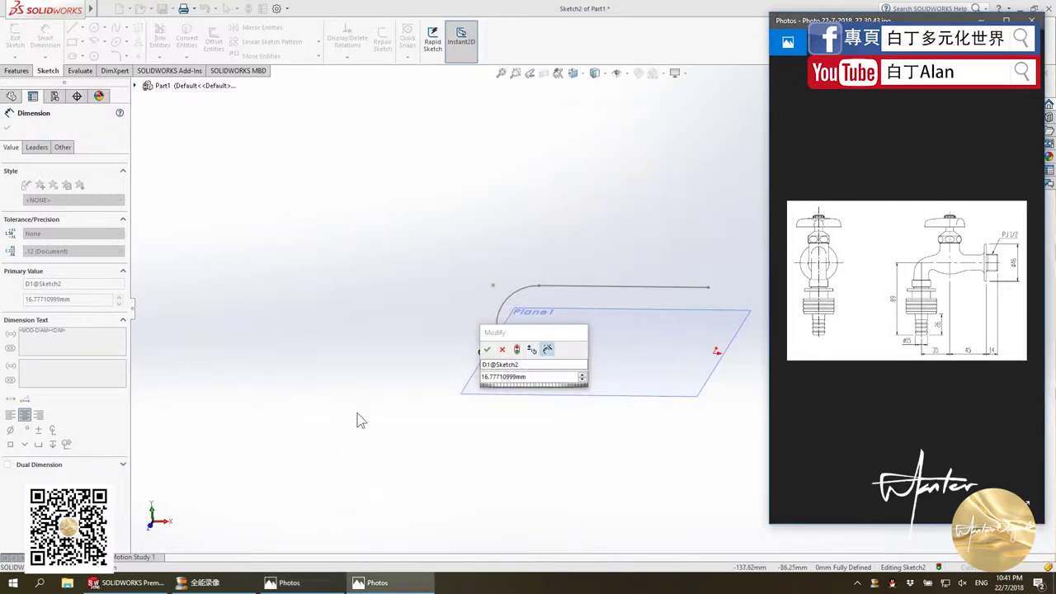
left_click(528, 385)
type("20")
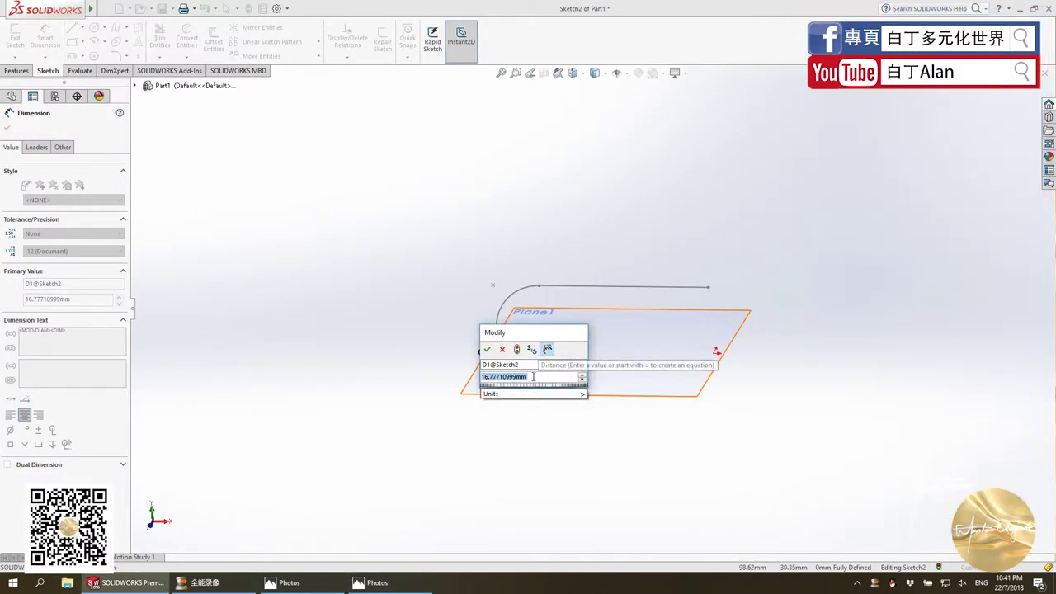
key("Return")
mouse_move(561, 368)
middle_mouse_down()
mouse_move(544, 380)
mouse_move(566, 319)
middle_mouse_up()
scroll(566, 319, "down", 3)
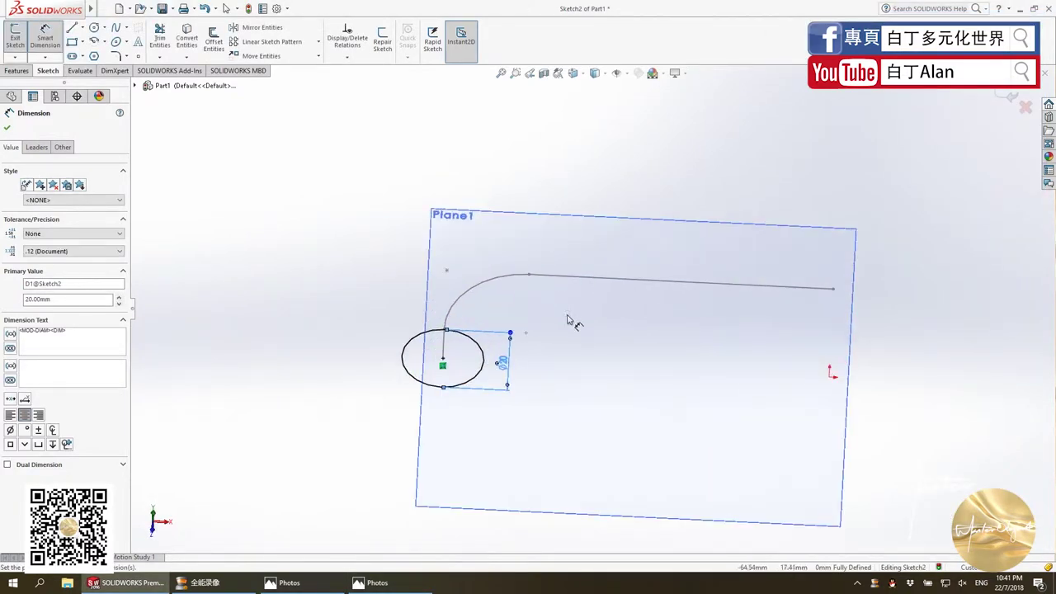
left_click(7, 129)
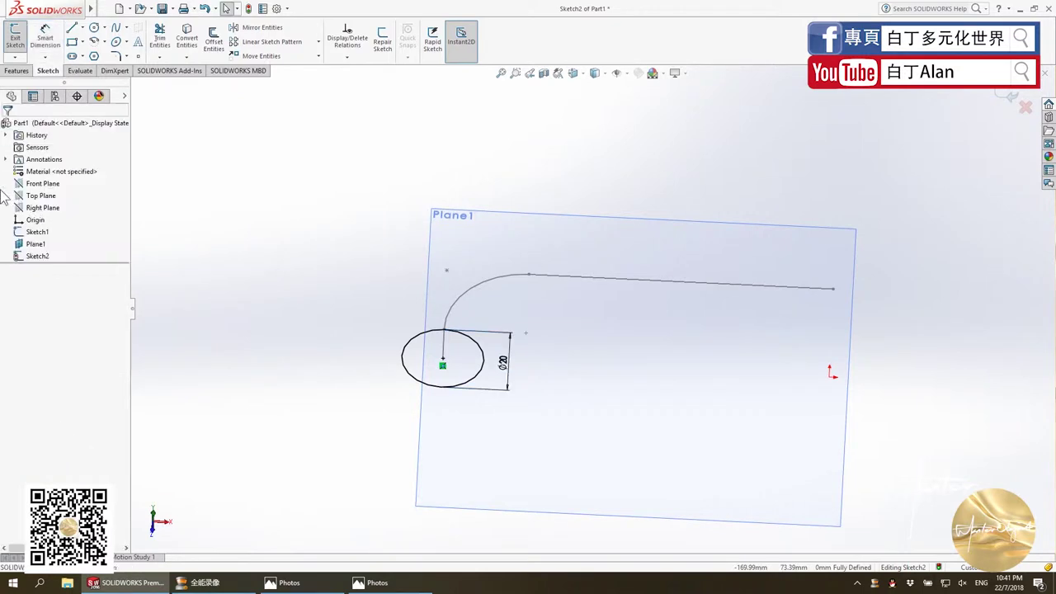
middle_click_drag(643, 349, 602, 293)
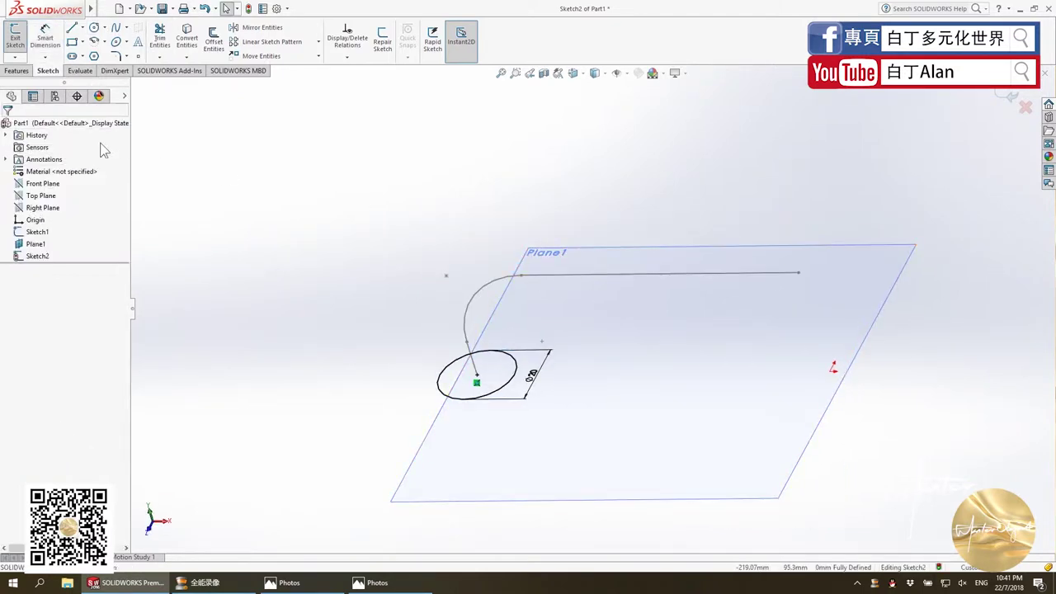
left_click(31, 71)
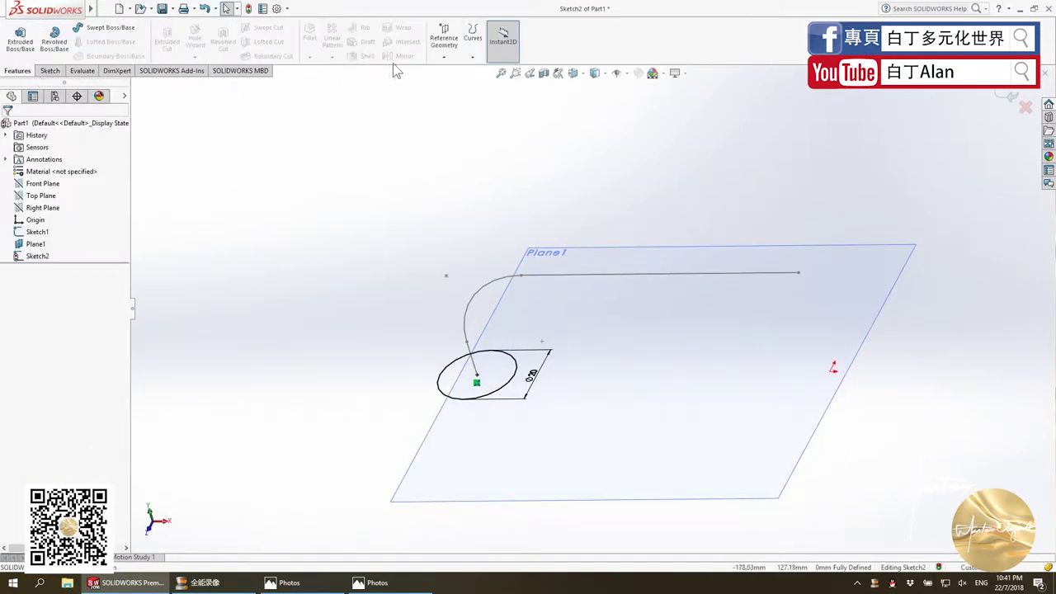
Exit the circle sketch and create Plane2 parallel to Right Plane through the 94 mm line's end point.
left_click(998, 95)
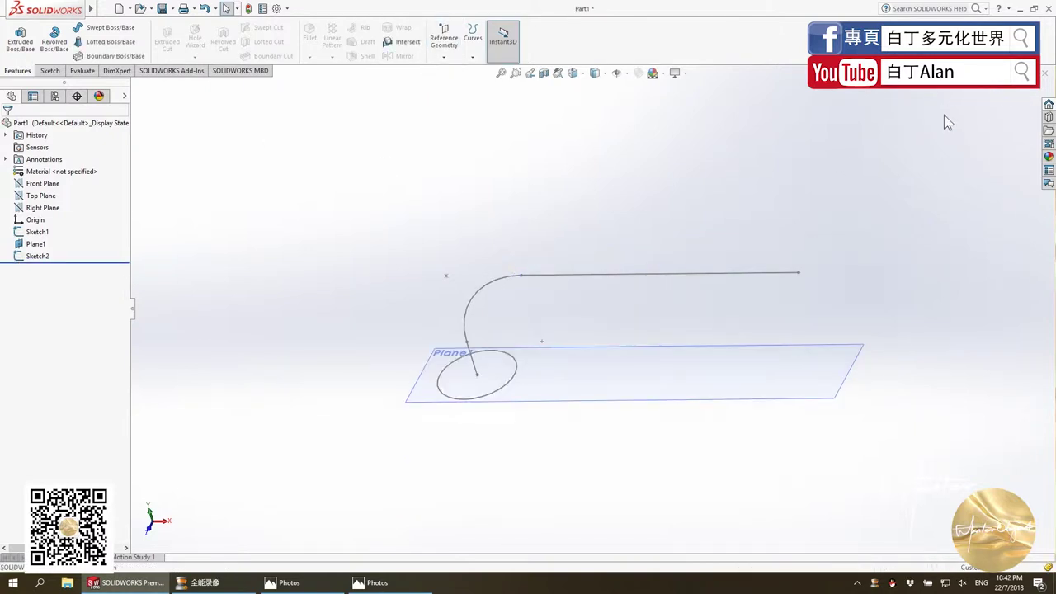
left_click(444, 37)
left_click(450, 70)
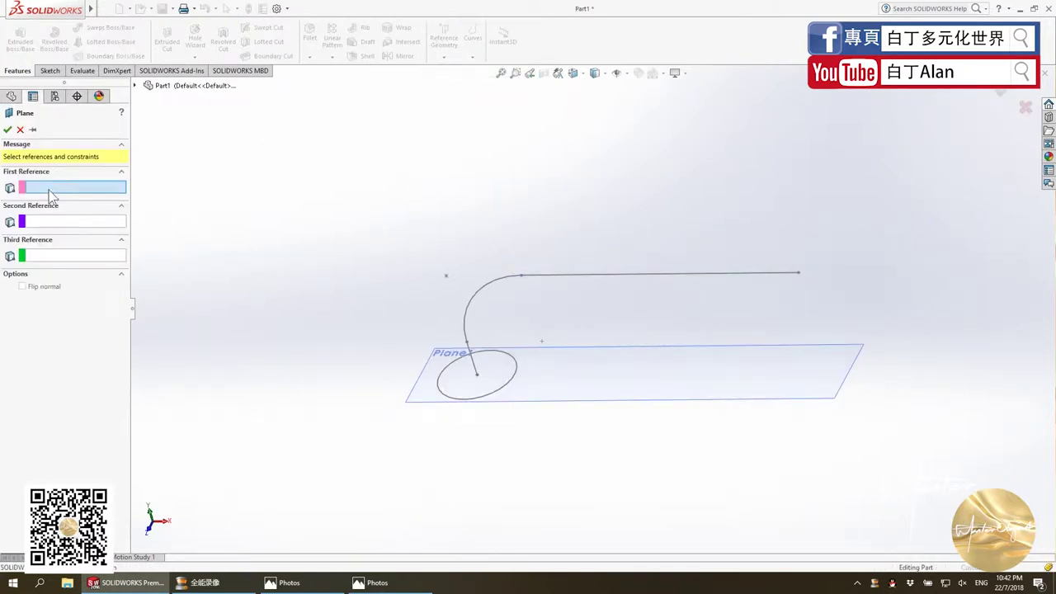
left_click(136, 86)
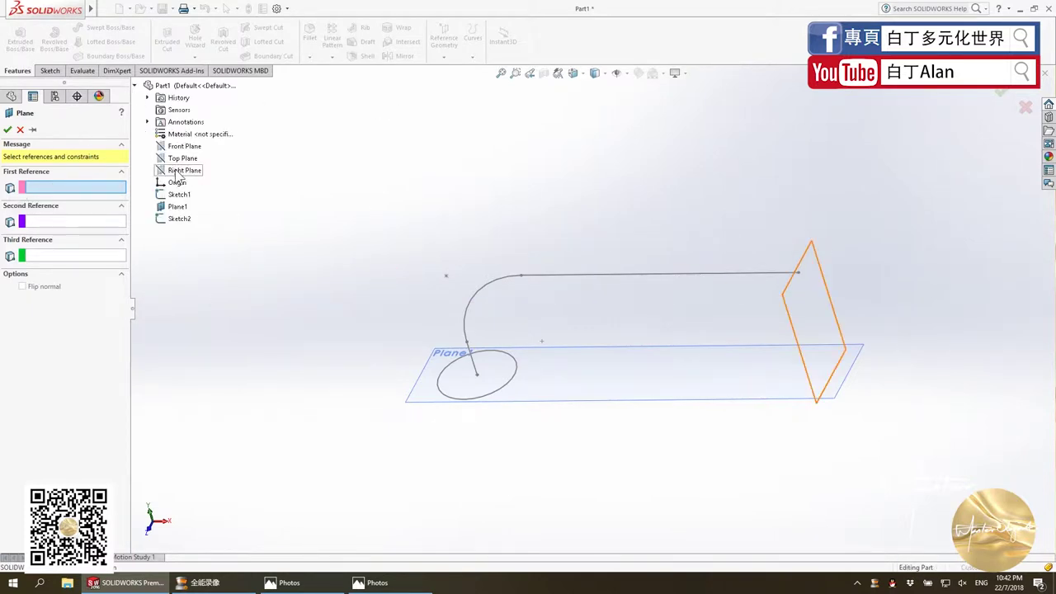
left_click(179, 171)
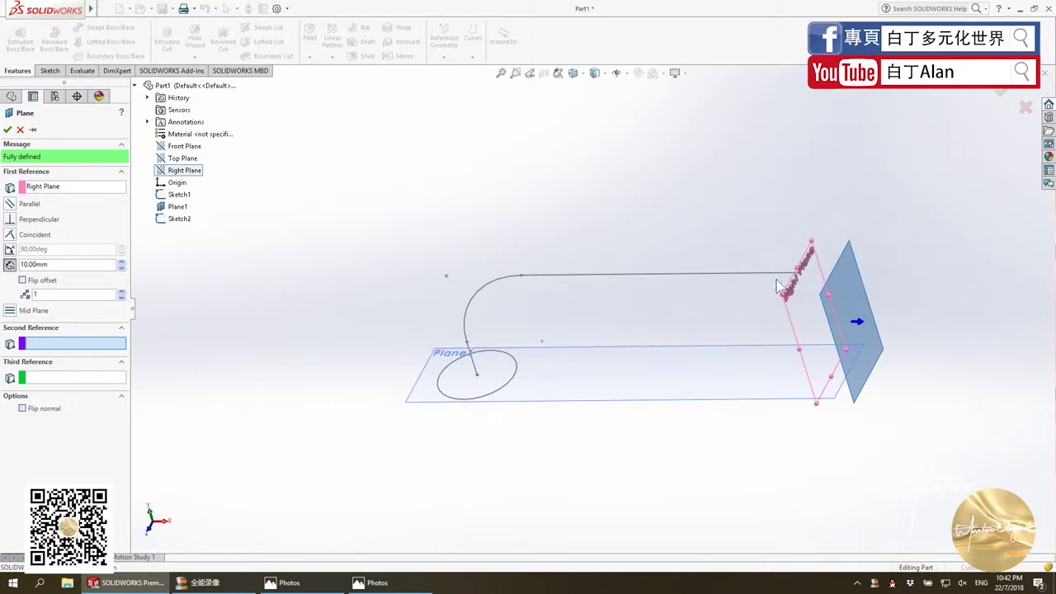
left_click(799, 273)
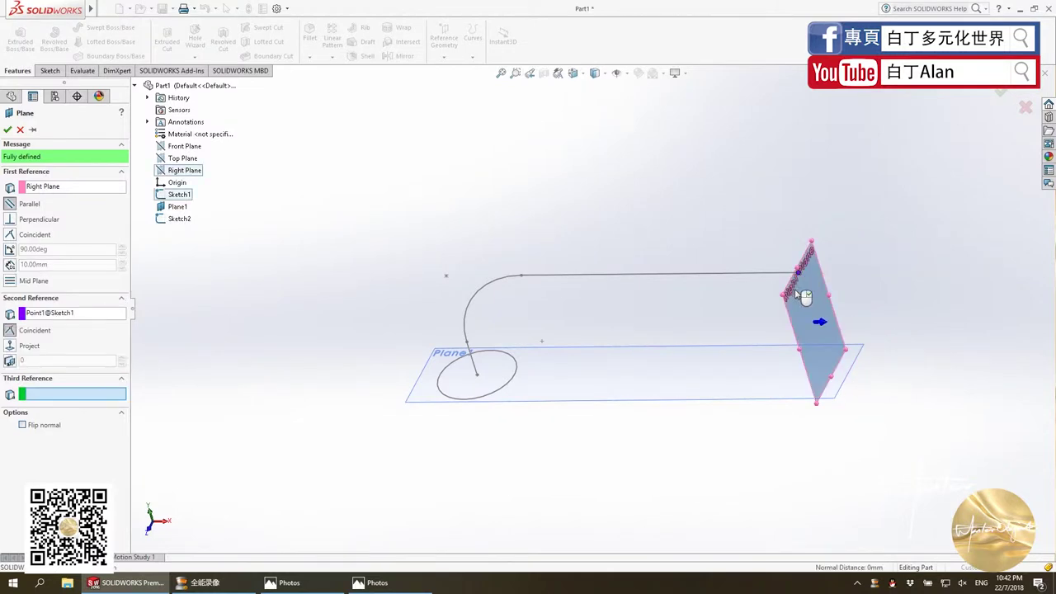
left_click(5, 132)
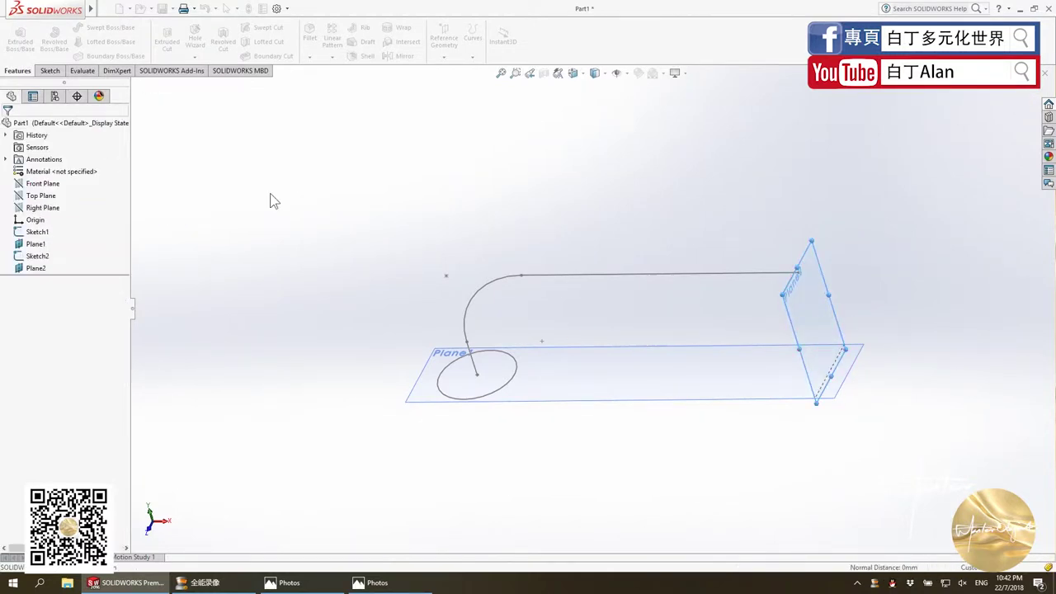
left_click(48, 70)
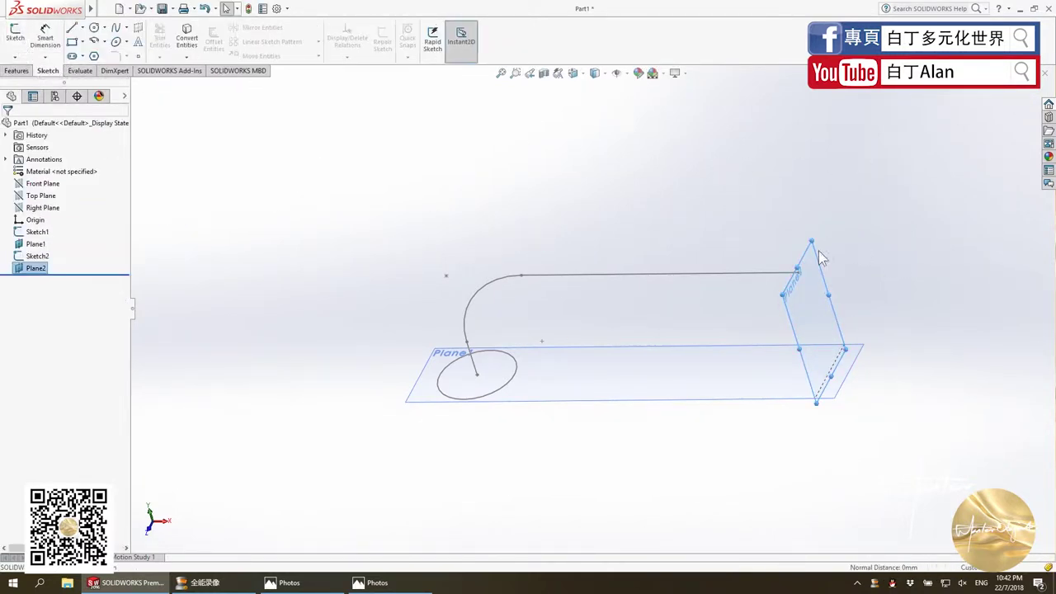
Sketch a Ø20 circle on Plane2 centred at the path's straight end.
left_click(15, 37)
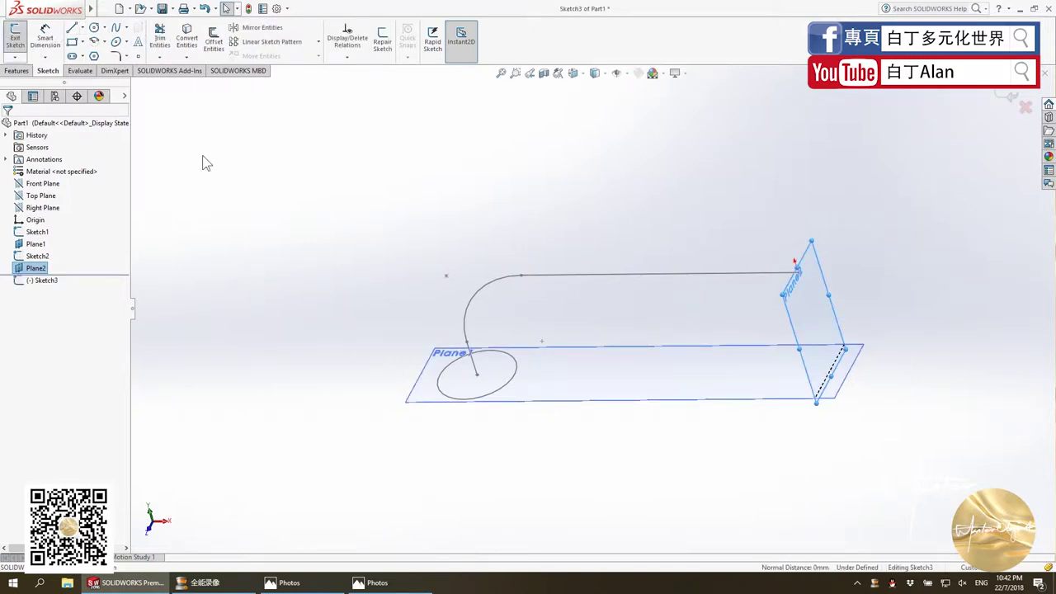
left_click(94, 28)
left_click(592, 120)
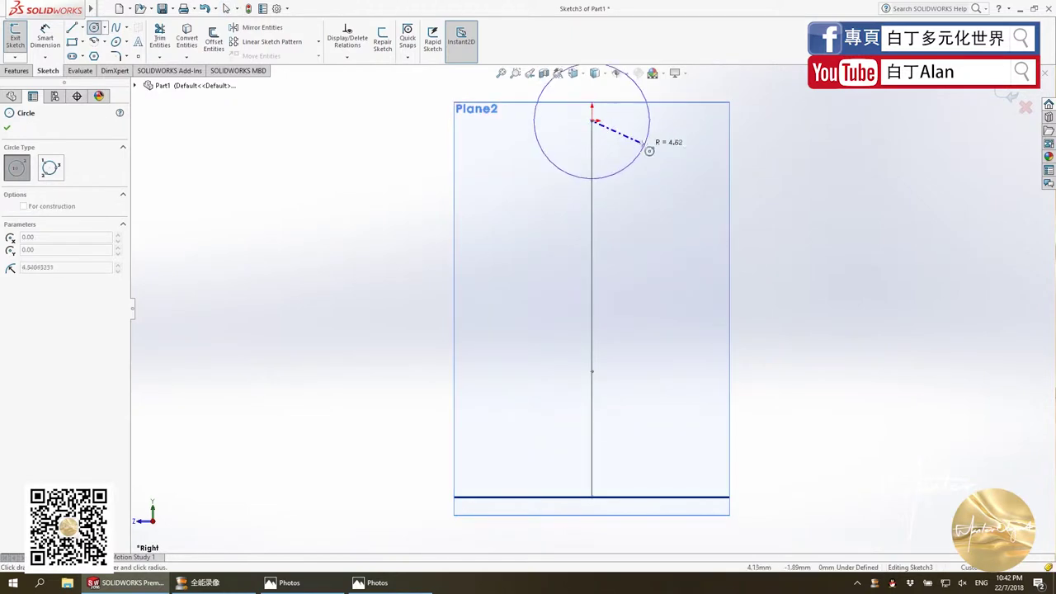
left_click(629, 156)
key("Escape")
left_click(642, 137)
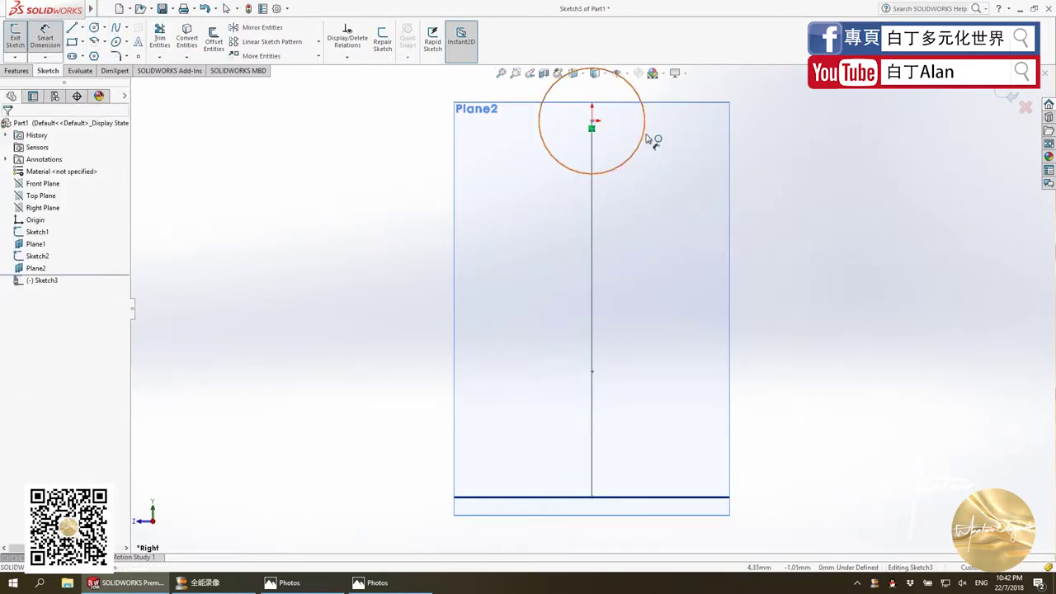
left_click(684, 137)
type("20")
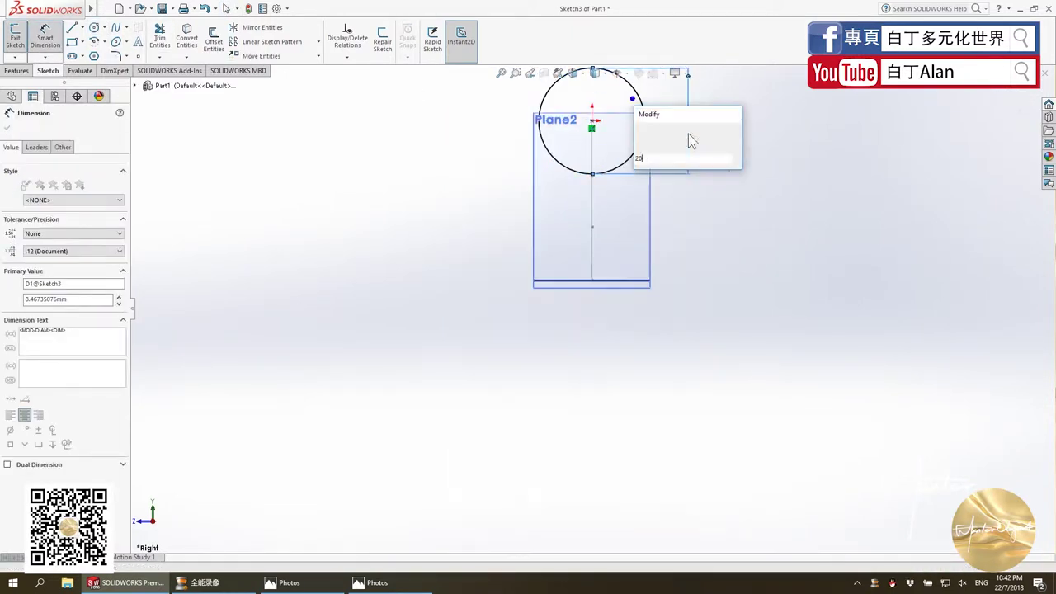
key("Return")
Exit Sketch3 and orbit to view the path, both circles and planes together.
mouse_move(665, 188)
middle_mouse_down()
mouse_move(863, 340)
mouse_move(801, 360)
mouse_move(787, 272)
mouse_move(870, 139)
middle_mouse_up()
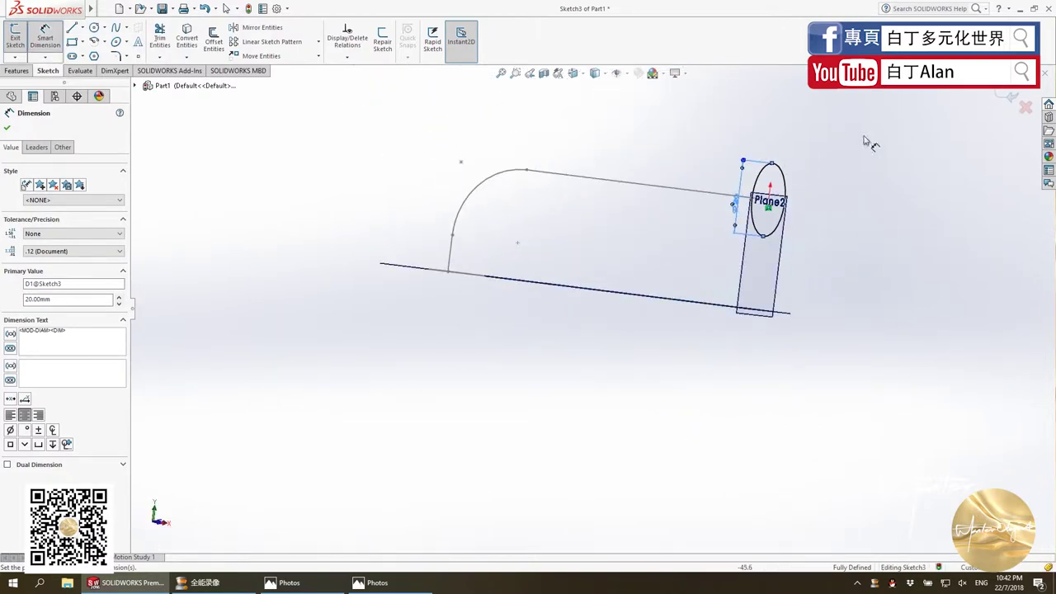
left_click(1011, 98)
key("alt+Tab")
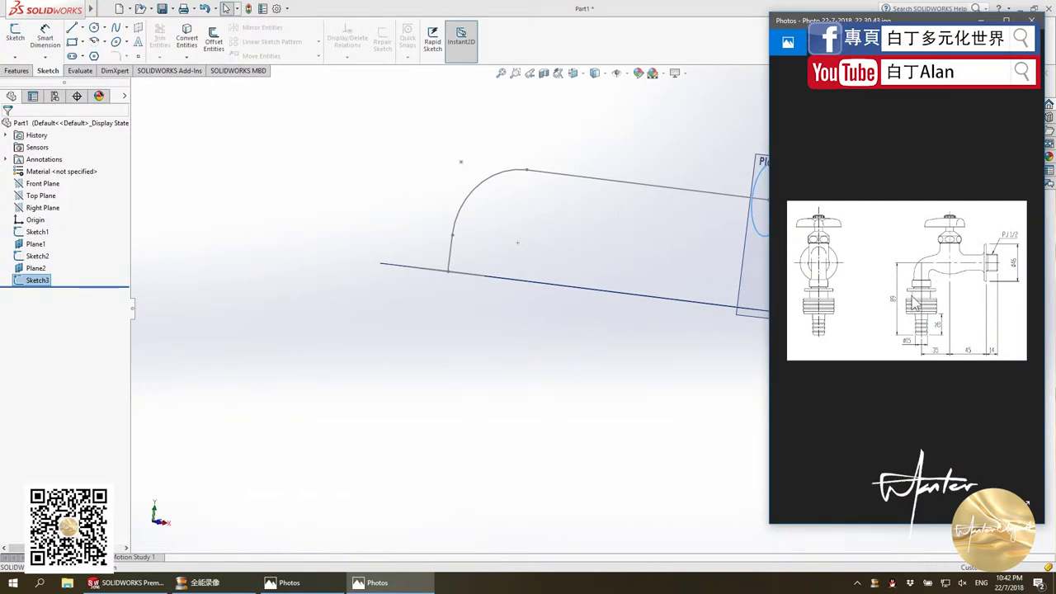
key("alt+Tab")
scroll(512, 328, "up", 2)
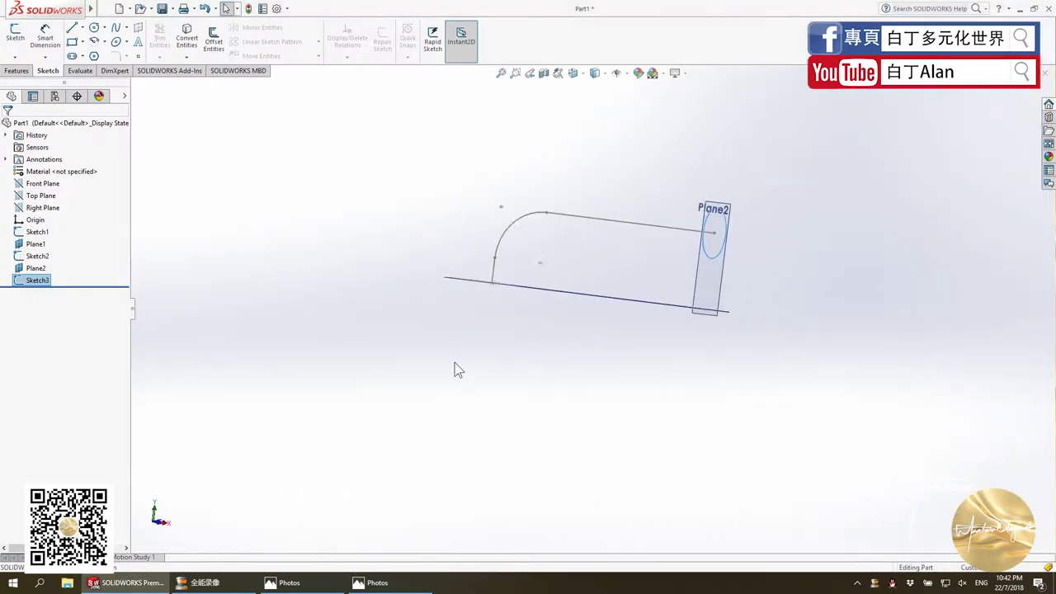
mouse_move(459, 369)
middle_mouse_down()
mouse_move(502, 427)
mouse_move(551, 392)
middle_mouse_up()
key("f")
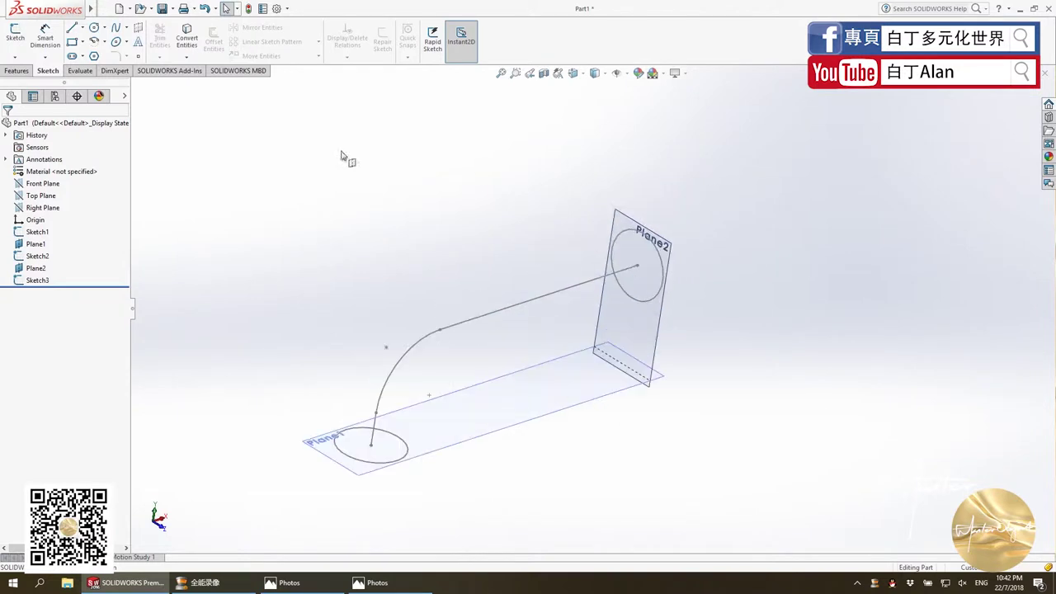
left_click(17, 70)
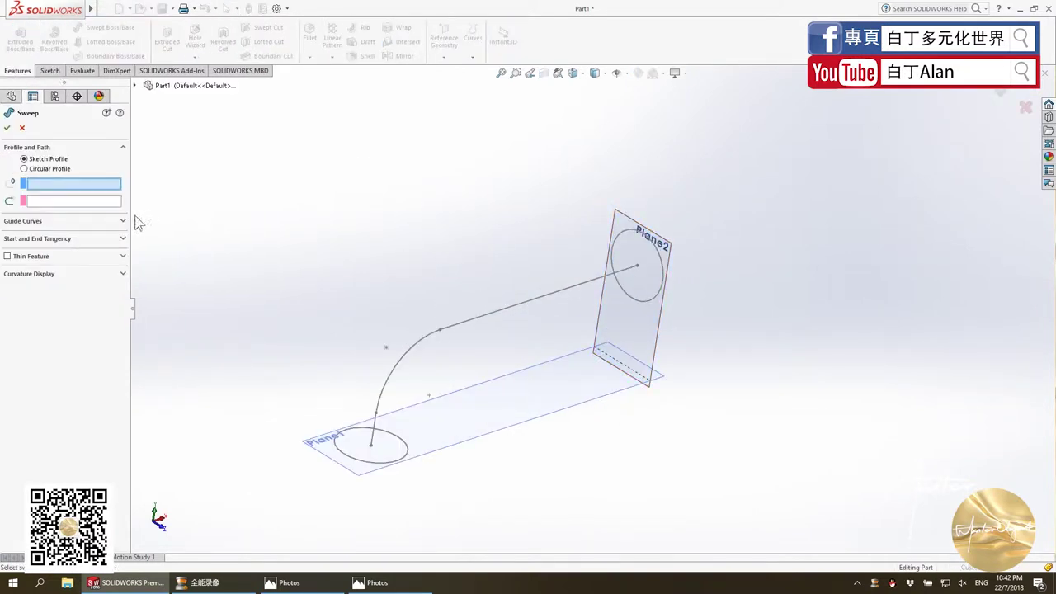
Sweep the Sketch2 circle along the Sketch1 bent path to make Sweep1.
left_click(395, 435)
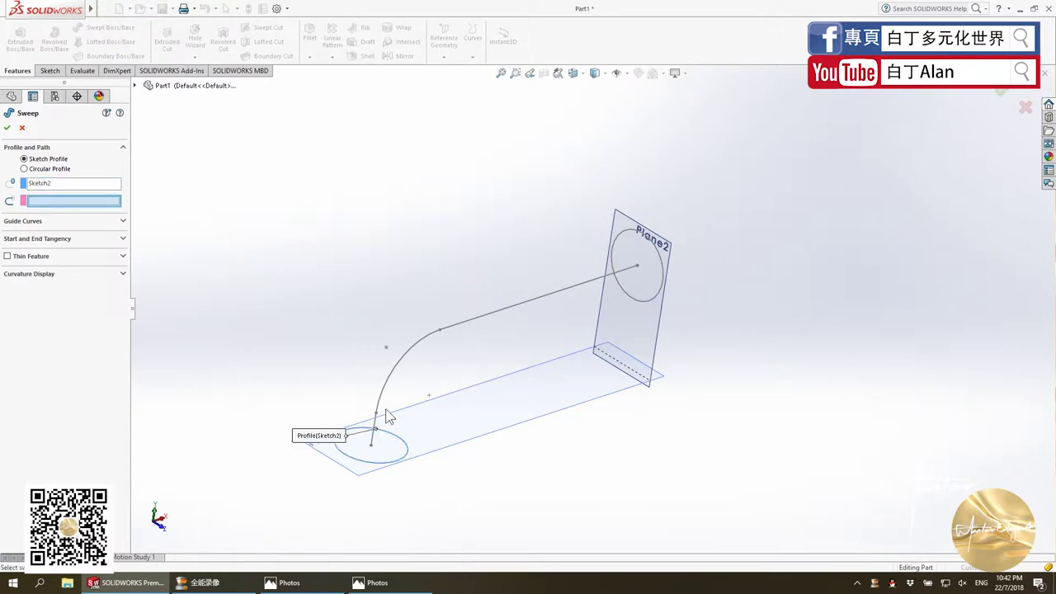
left_click(401, 357)
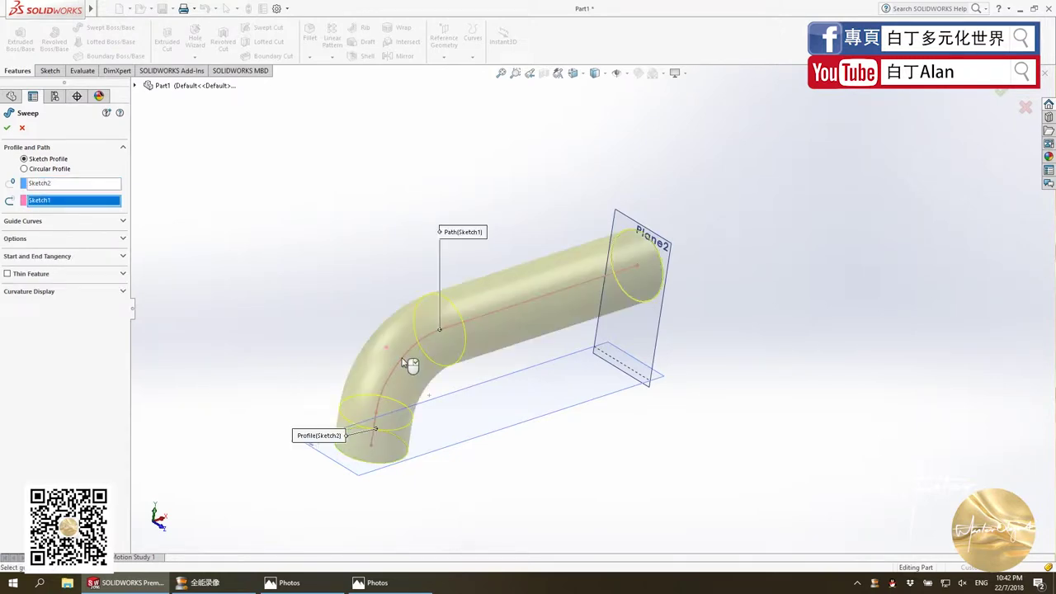
middle_click_drag(411, 364, 519, 226)
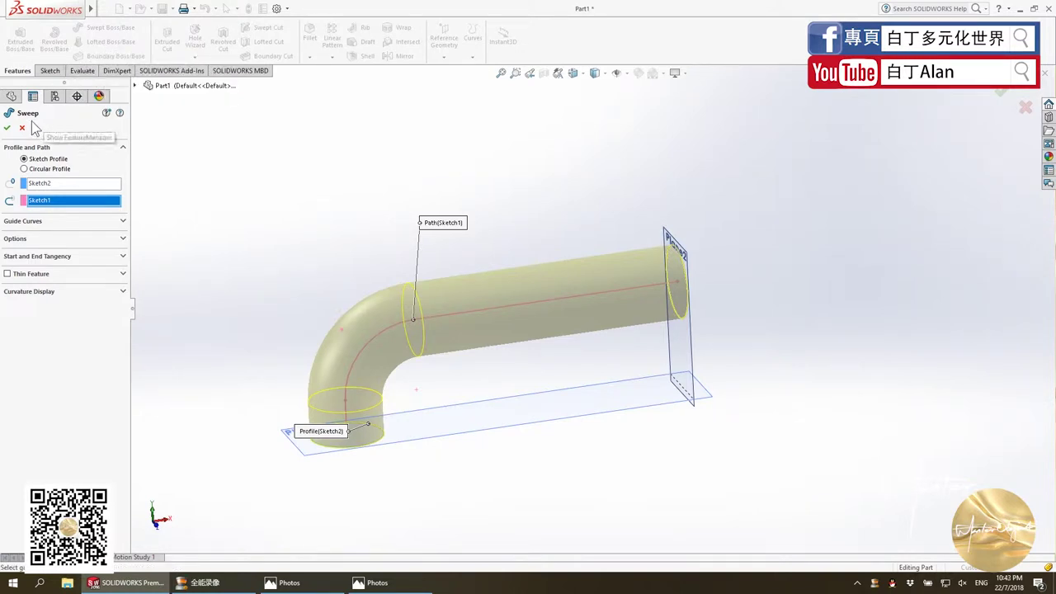
left_click(7, 127)
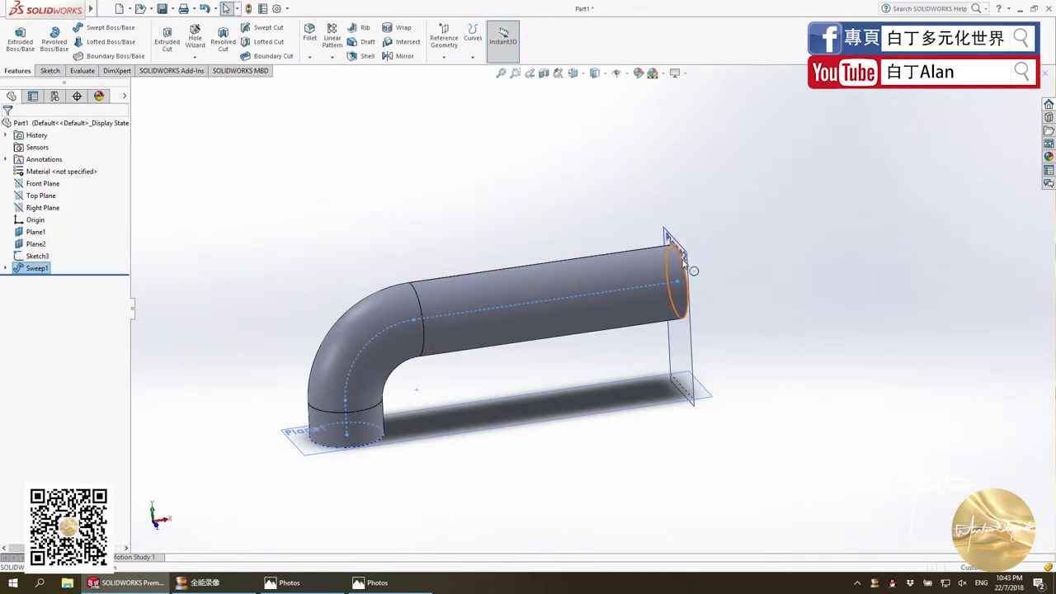
left_click(694, 271)
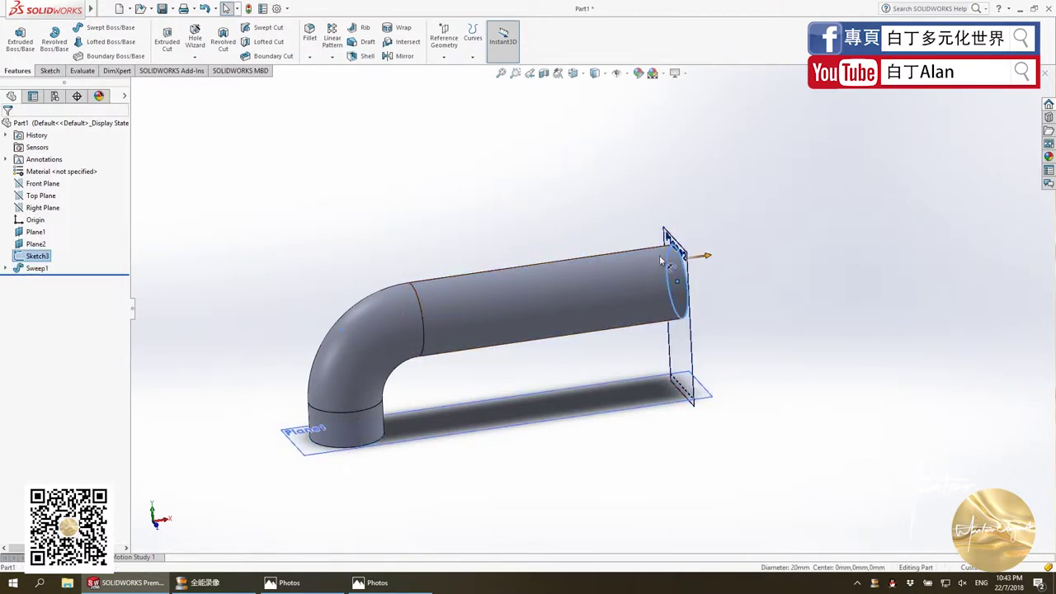
key("alt+Tab")
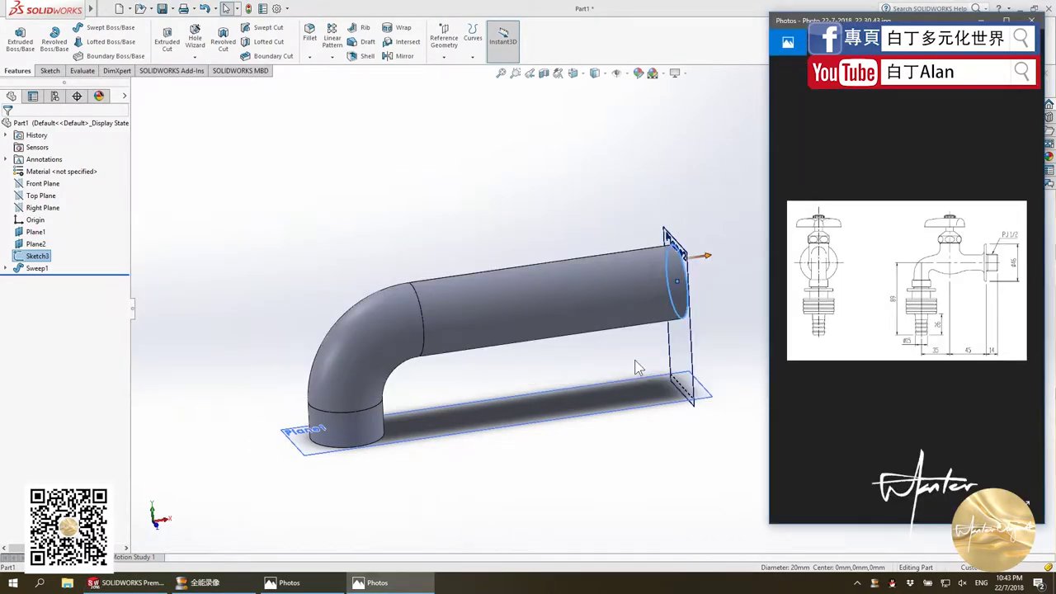
key("alt+Tab")
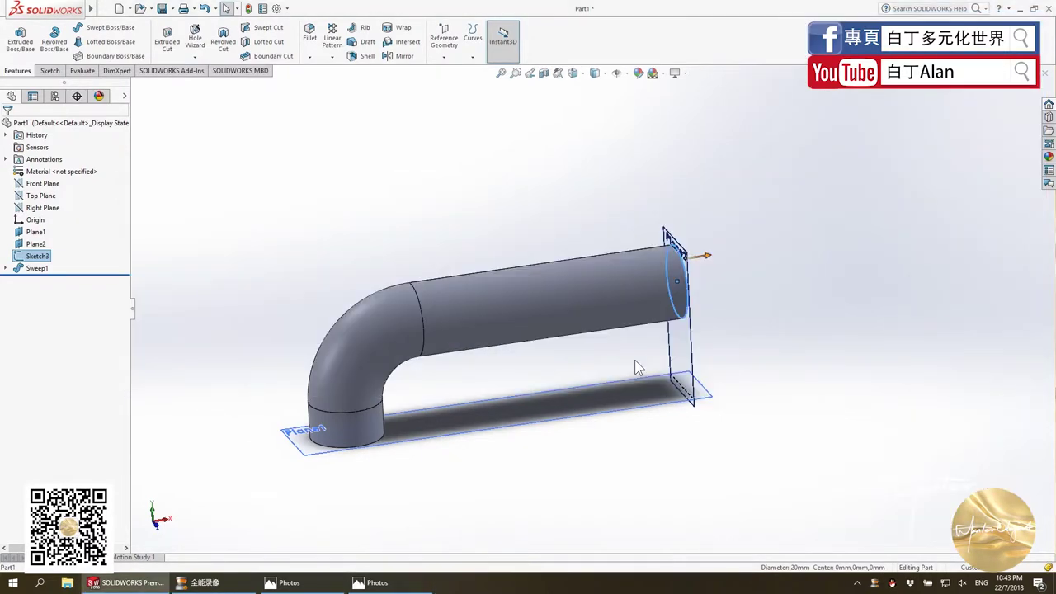
key("alt+Tab")
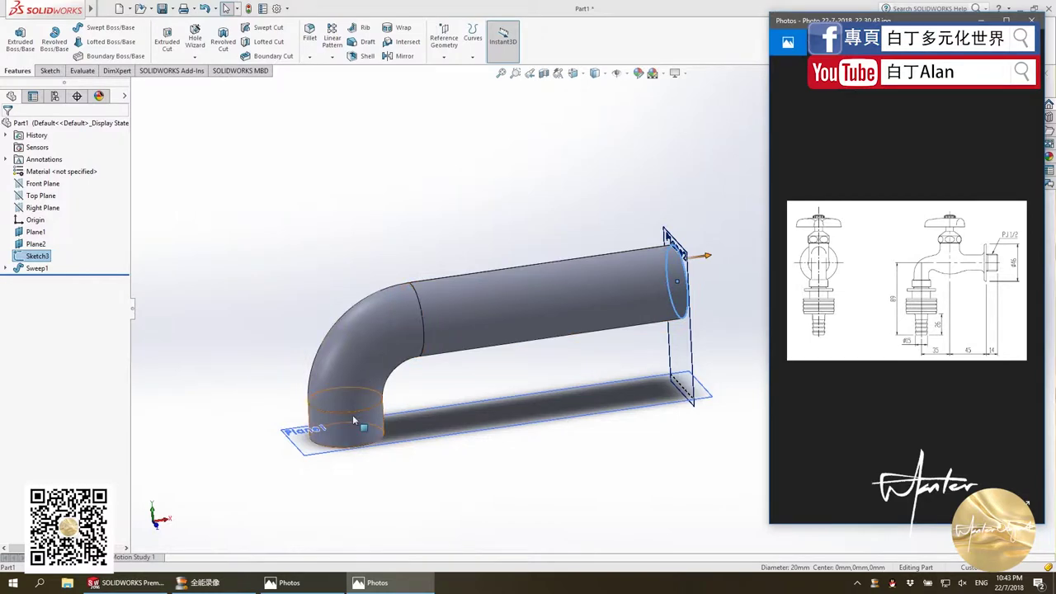
middle_click_drag(360, 348, 342, 356)
key("alt+Tab")
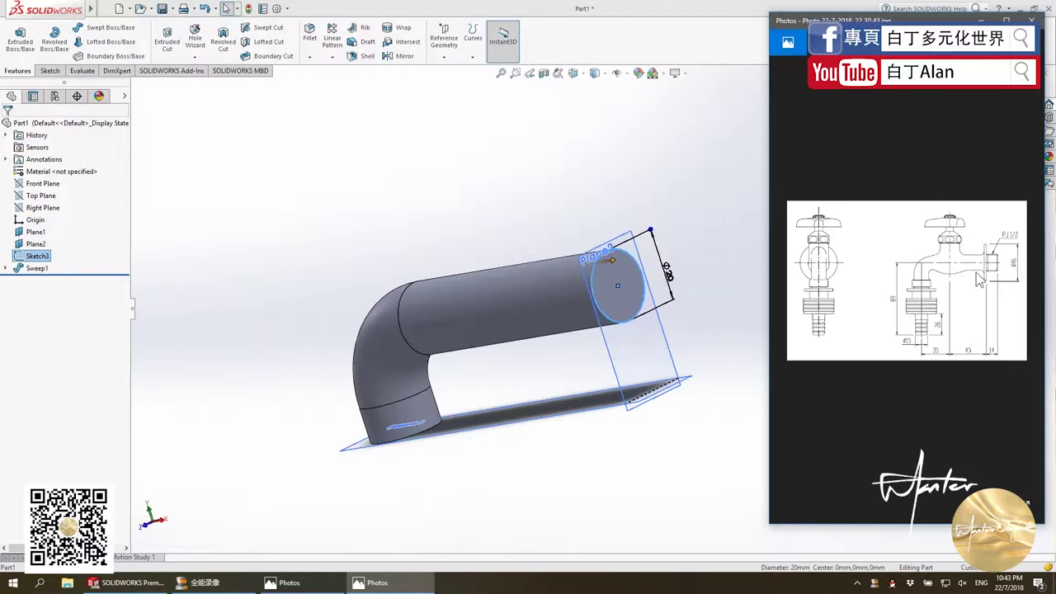
left_click(312, 590)
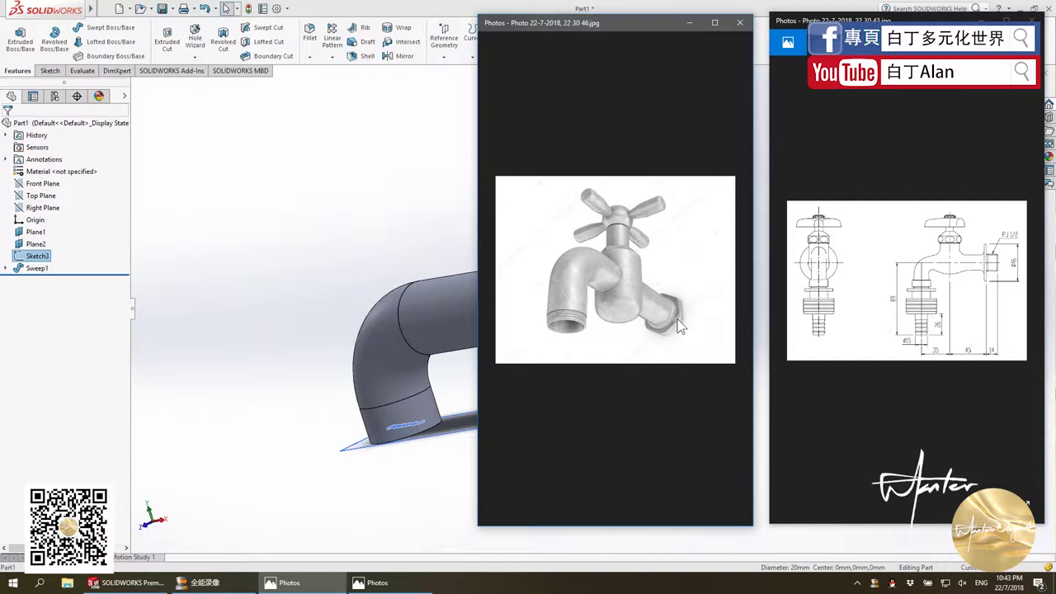
left_click(426, 308)
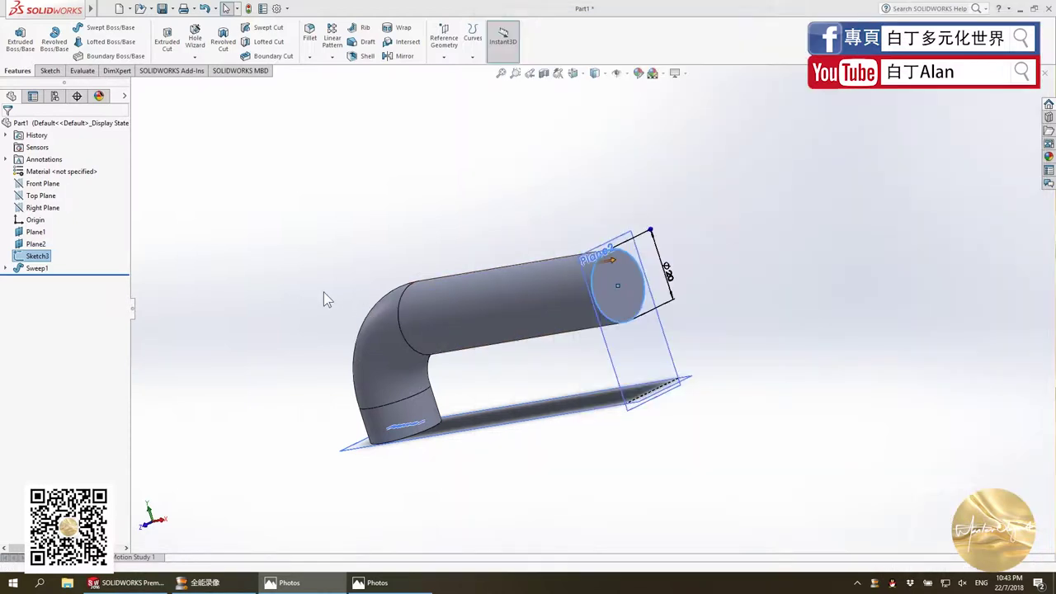
Start a sketch on Plane2 and draw a six-sided polygon centred on the pipe end.
left_click(648, 278)
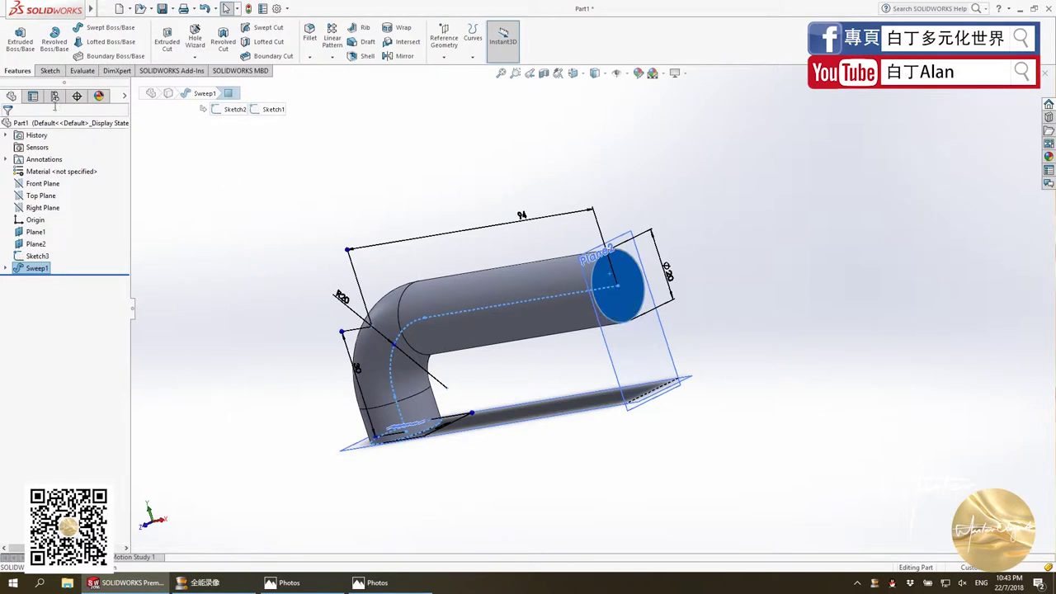
left_click(48, 70)
left_click(18, 39)
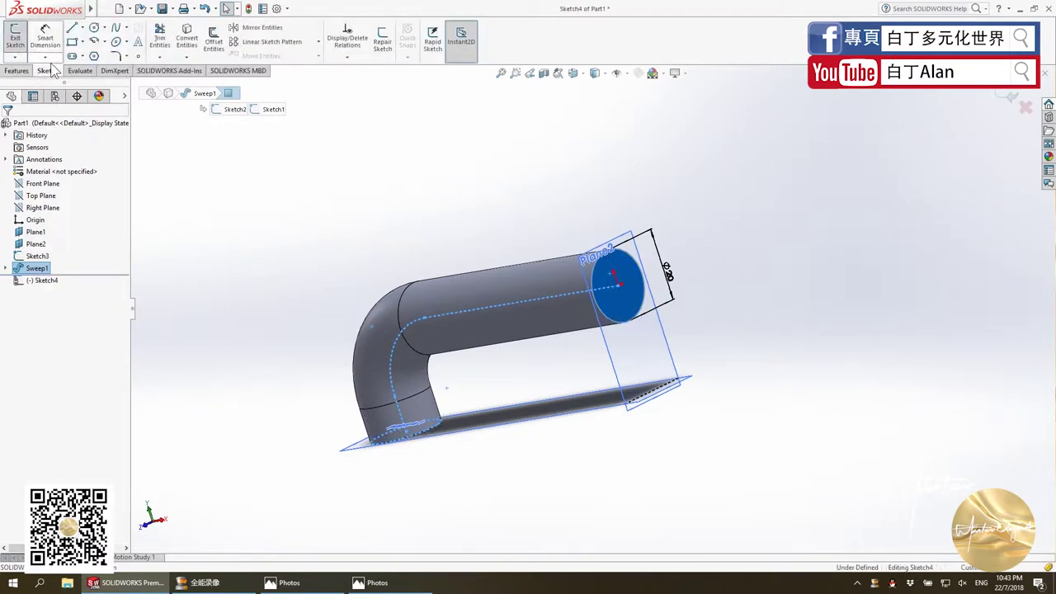
left_click(95, 57)
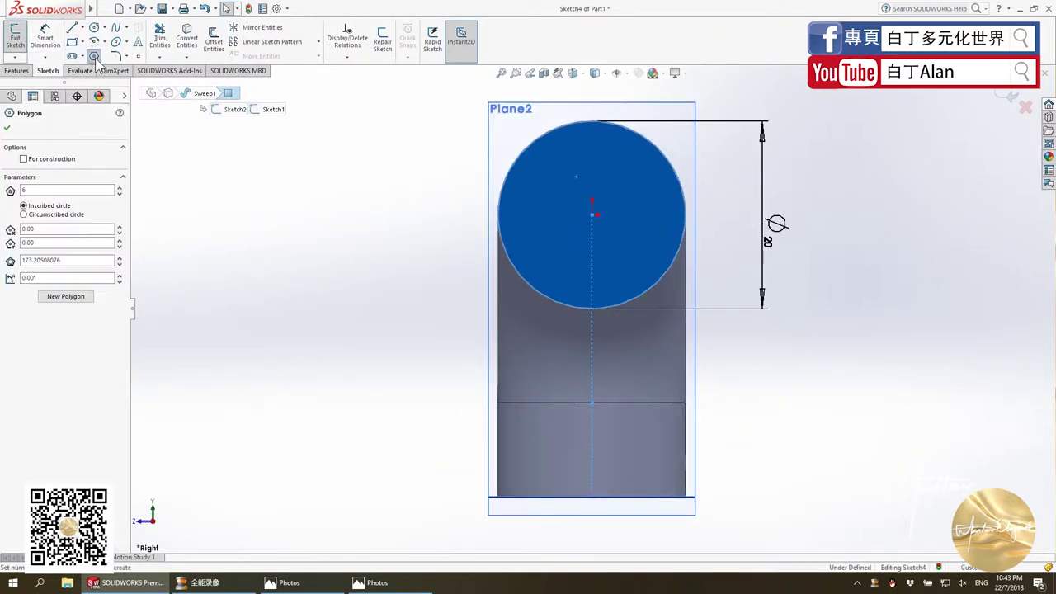
left_click(592, 215)
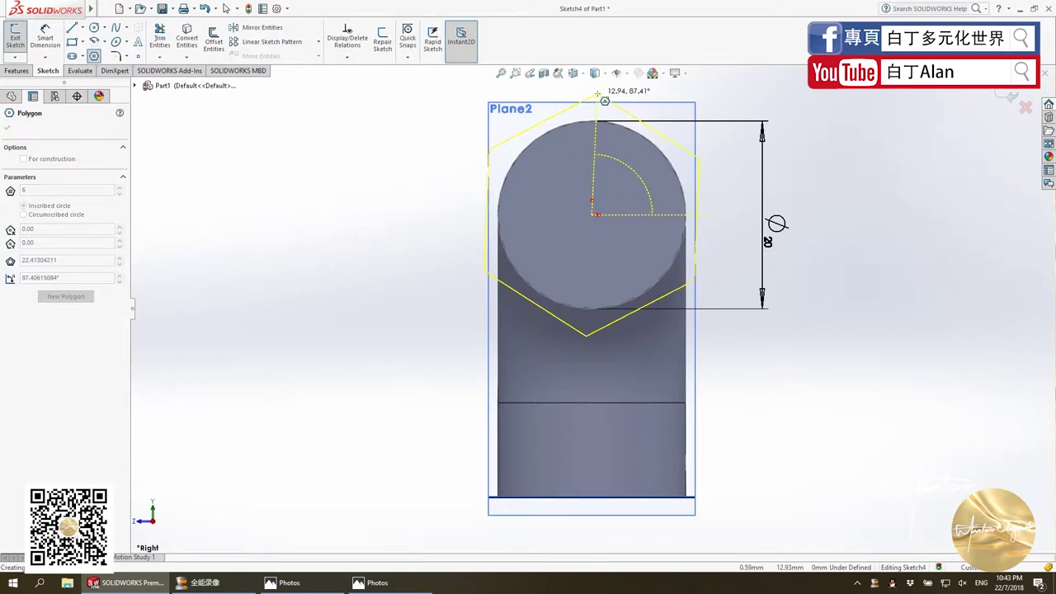
left_click(591, 93)
key("alt+Tab")
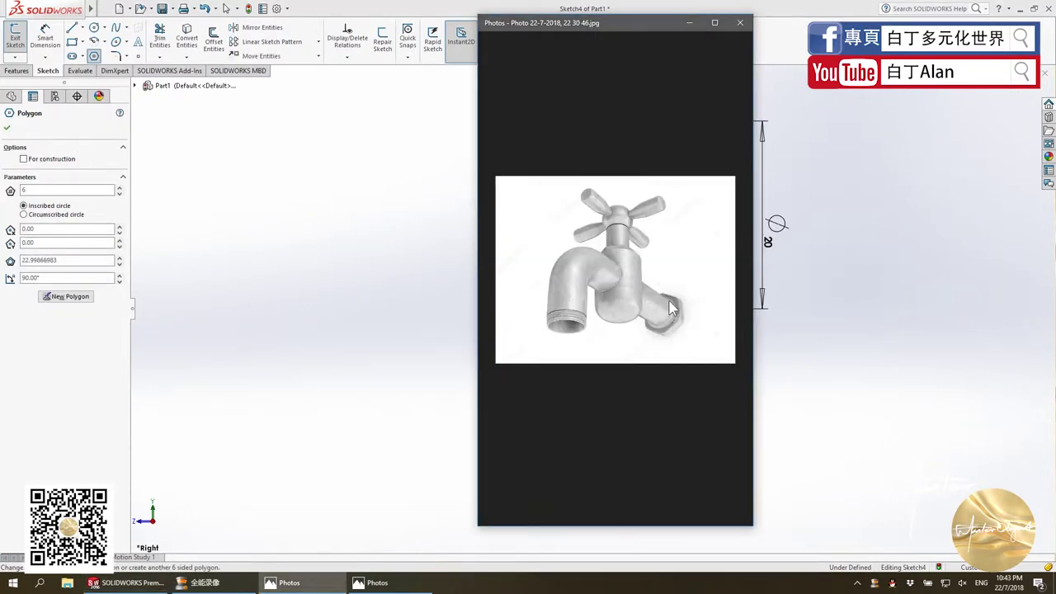
key("alt+Tab")
Dimension the hexagon's construction circle to Ø25 and exit the sketch.
left_click(46, 37)
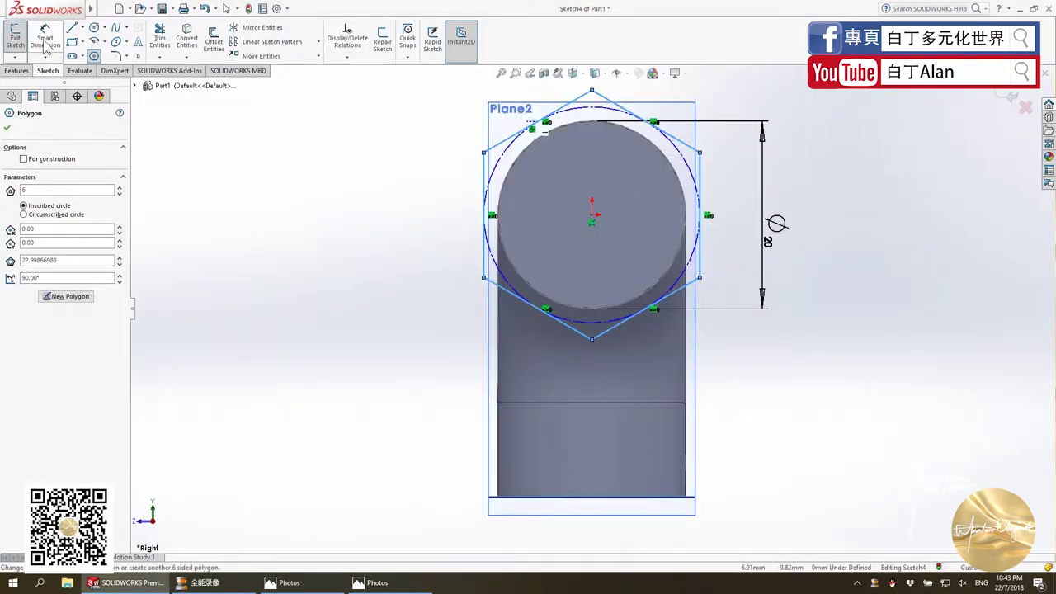
left_click(502, 157)
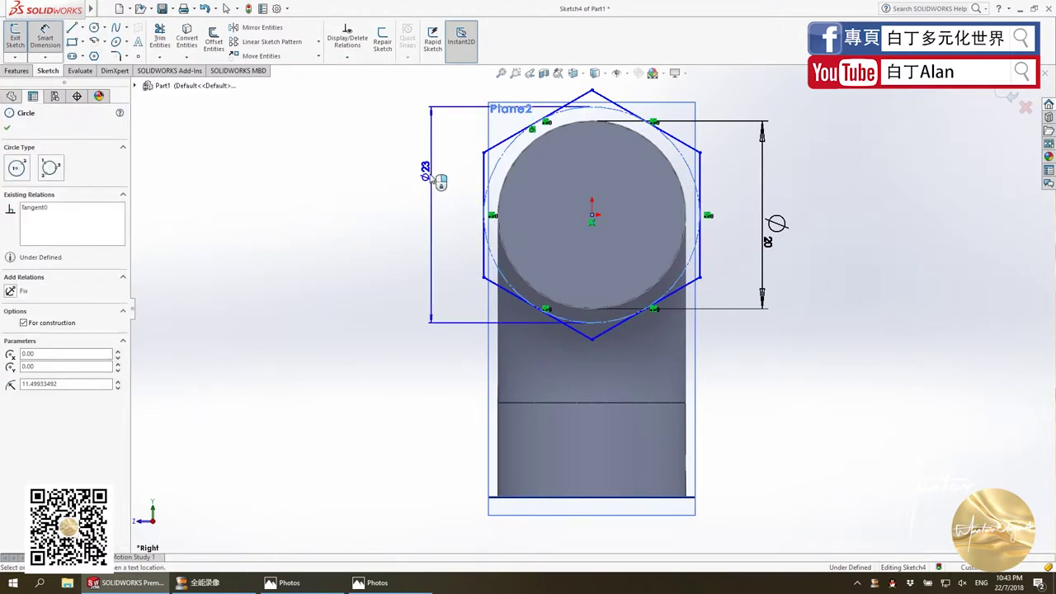
left_click(429, 219)
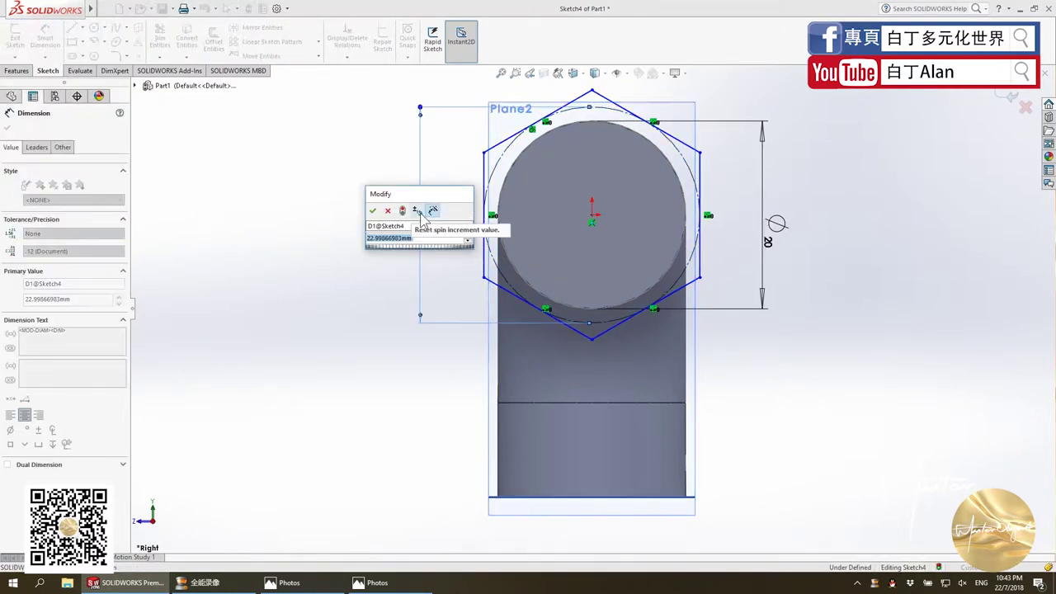
type("25")
key("Return")
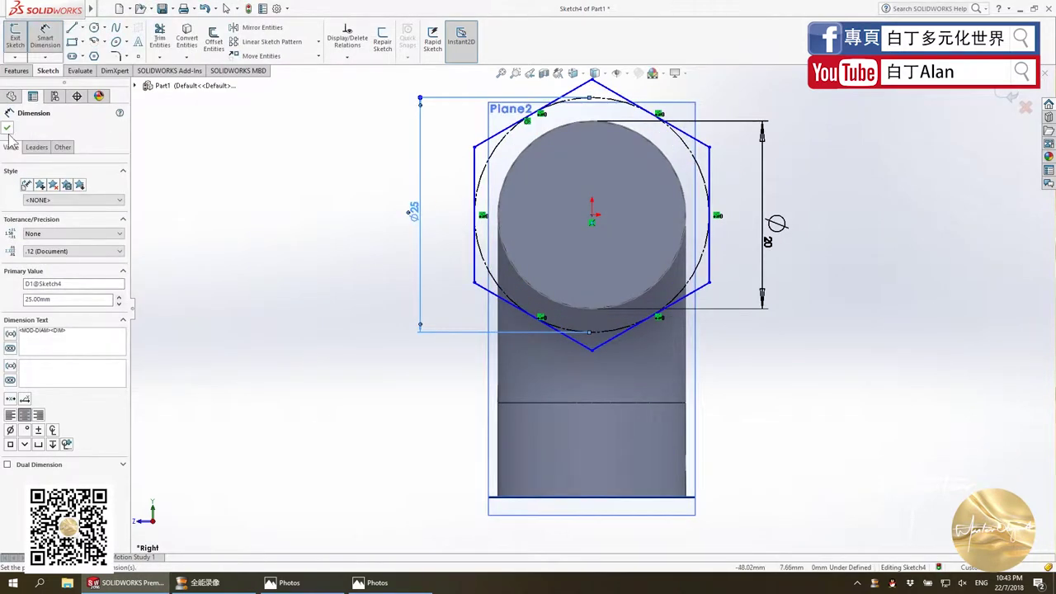
key("Escape")
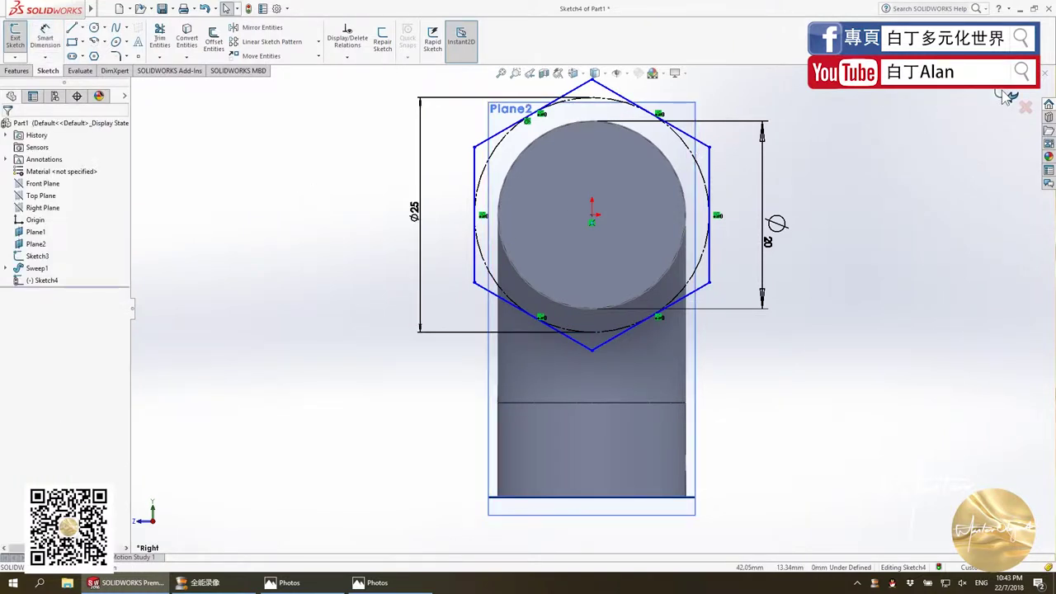
left_click(20, 43)
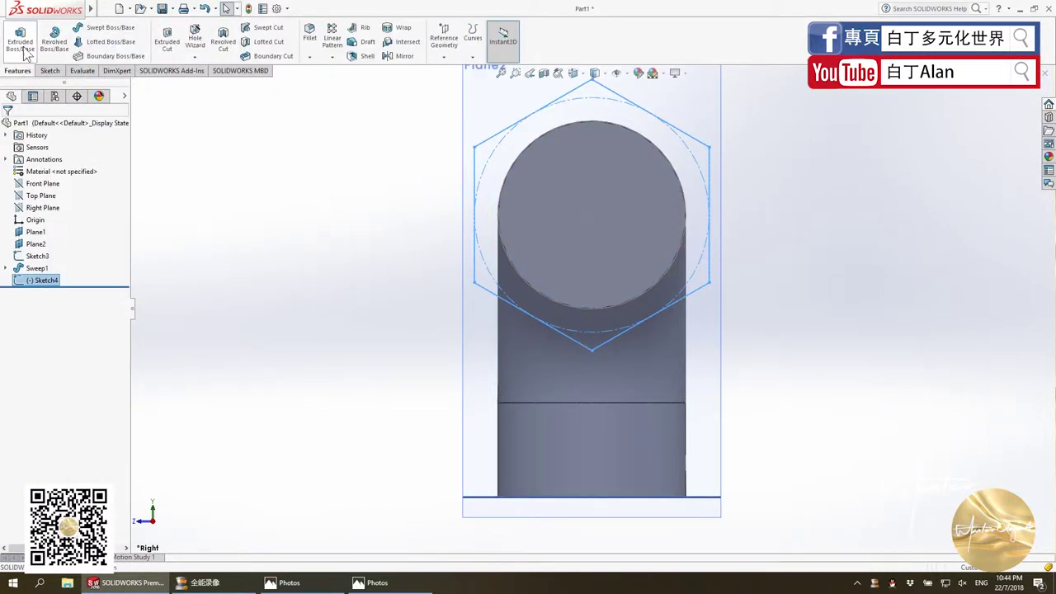
Extrude the hexagon sketch 6 mm Blind onto the pipe's end as Boss-Extrude1.
left_click(25, 52)
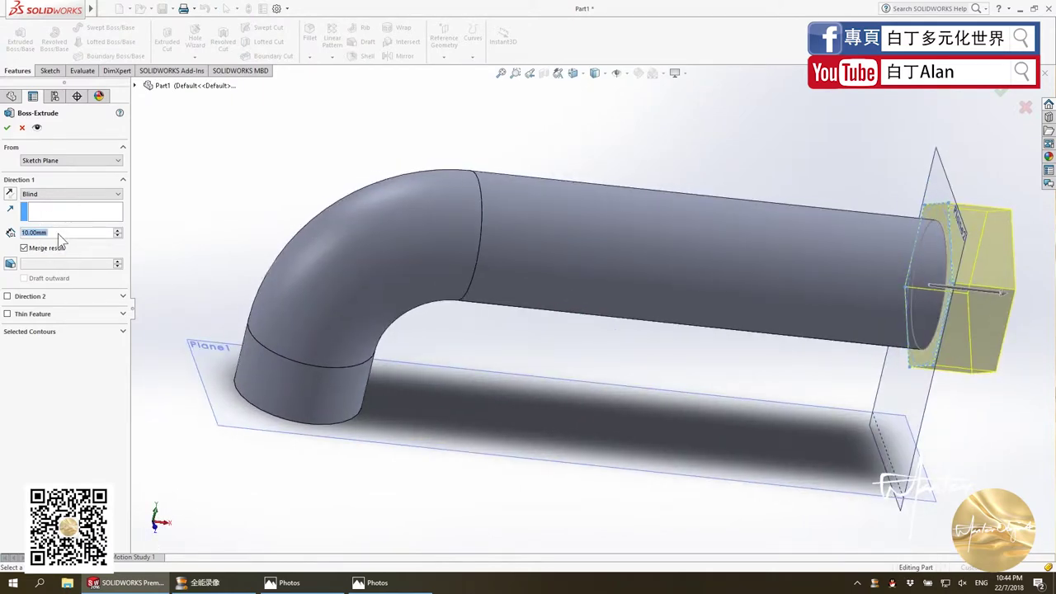
key("alt+Tab")
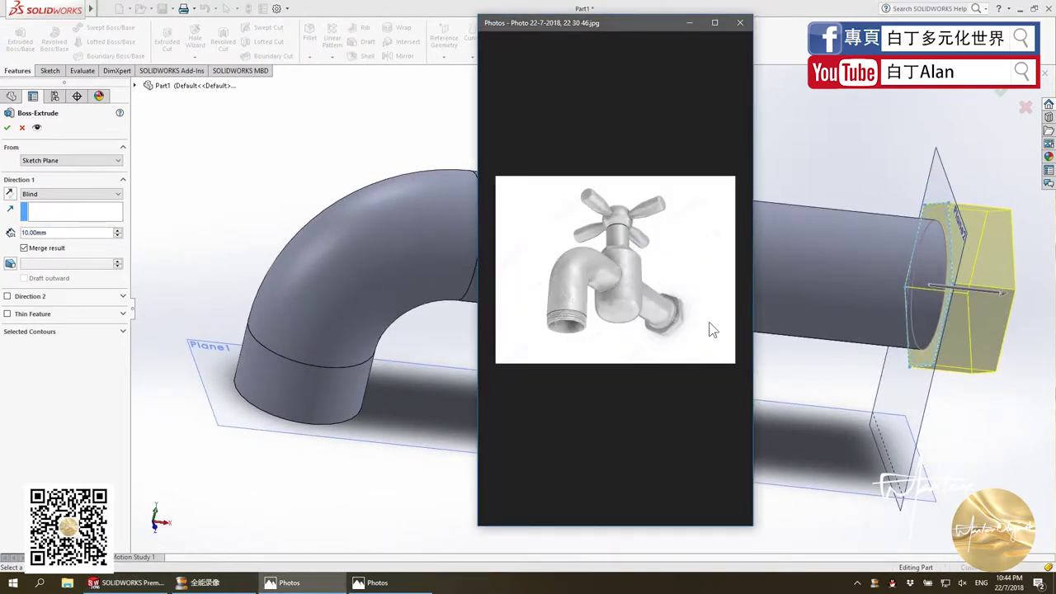
key("alt+Tab")
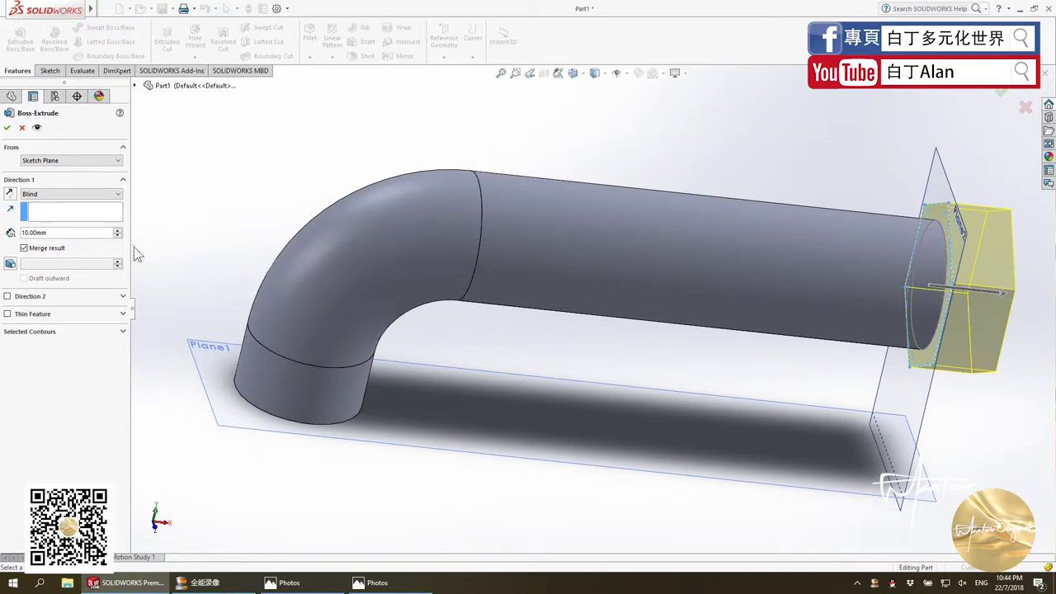
left_click_drag(58, 236, 3, 235)
type("6")
key("Return")
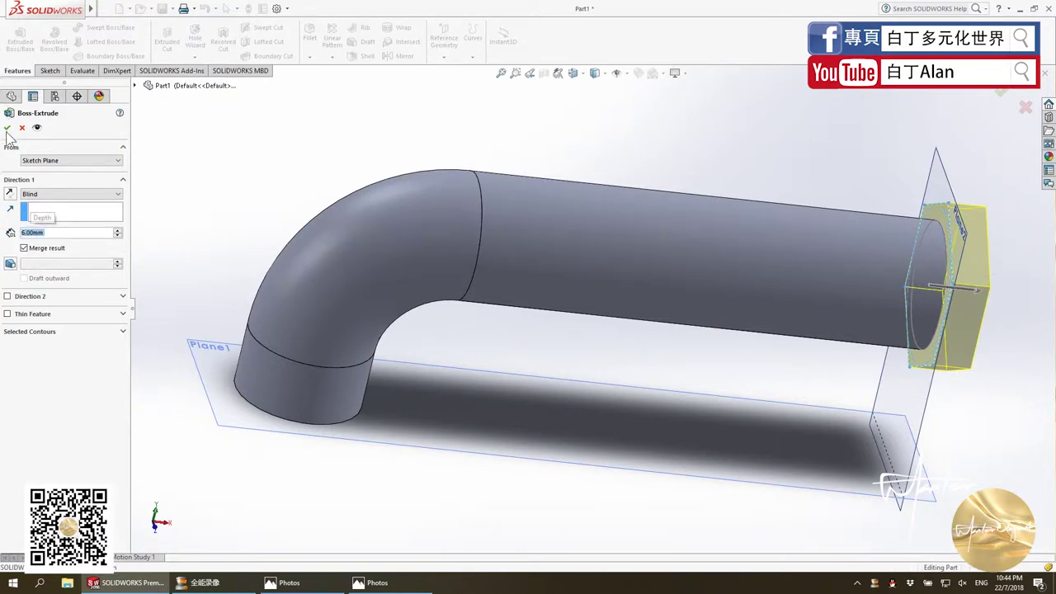
left_click(6, 127)
Compare the pipe with the new nut against the faucet photo and drawing.
key("alt+Tab")
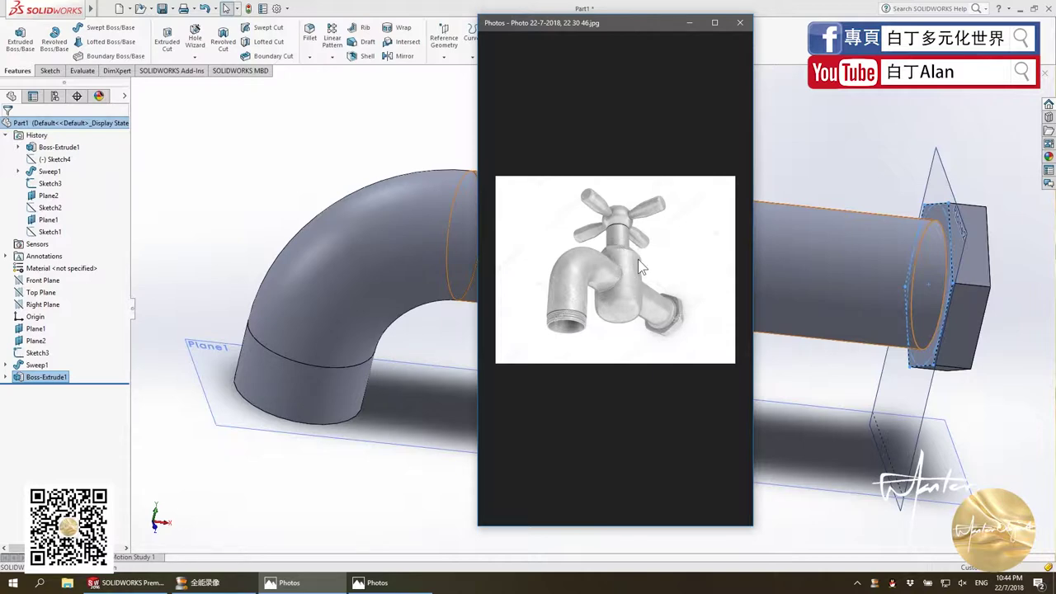
key("alt+Tab")
scroll(561, 338, "up", 3)
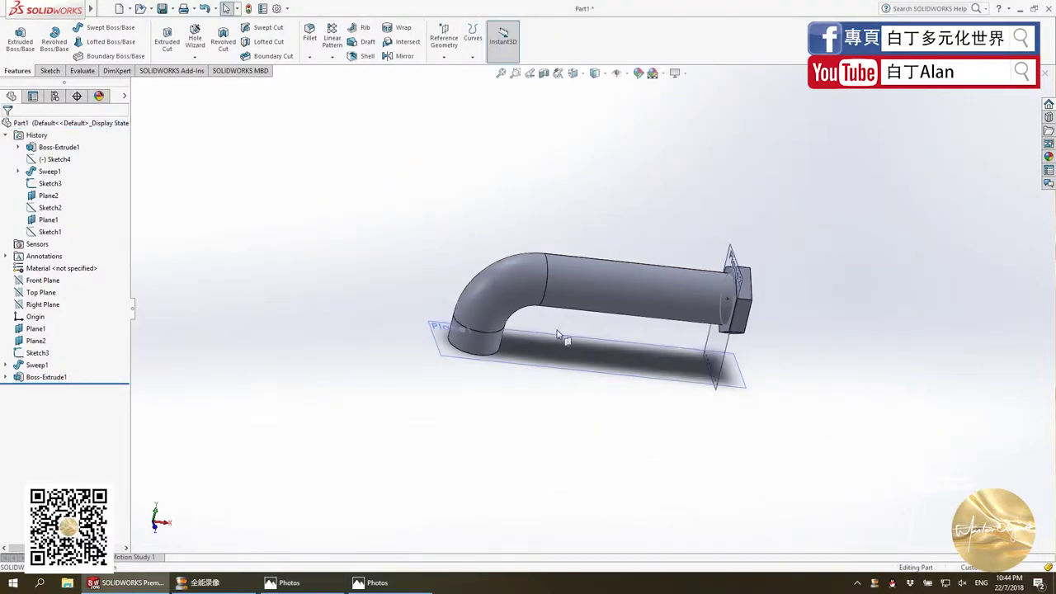
scroll(561, 363, "up", 2)
key("alt+Tab")
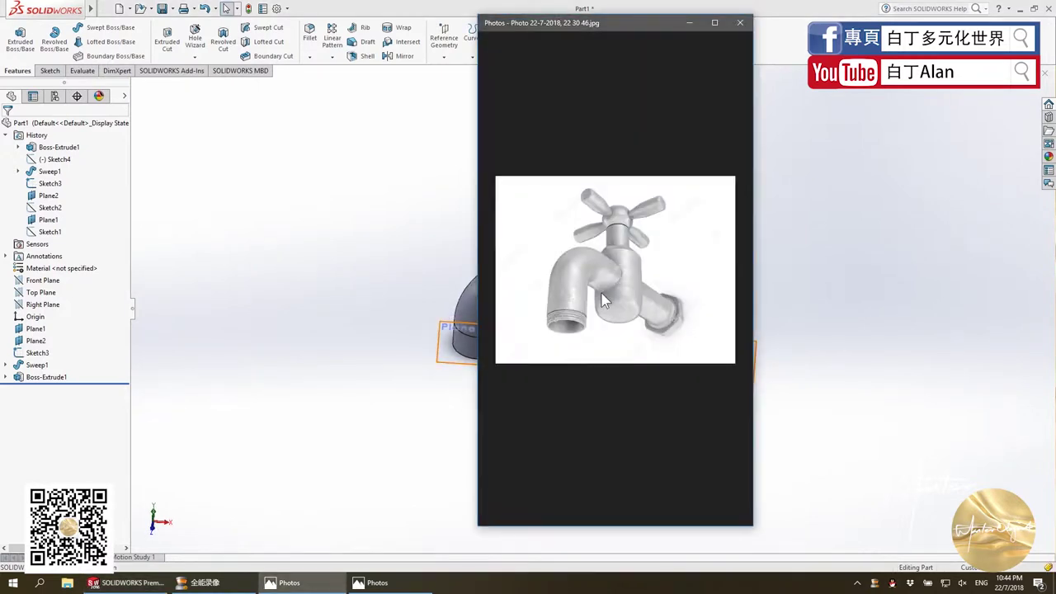
left_click(397, 585)
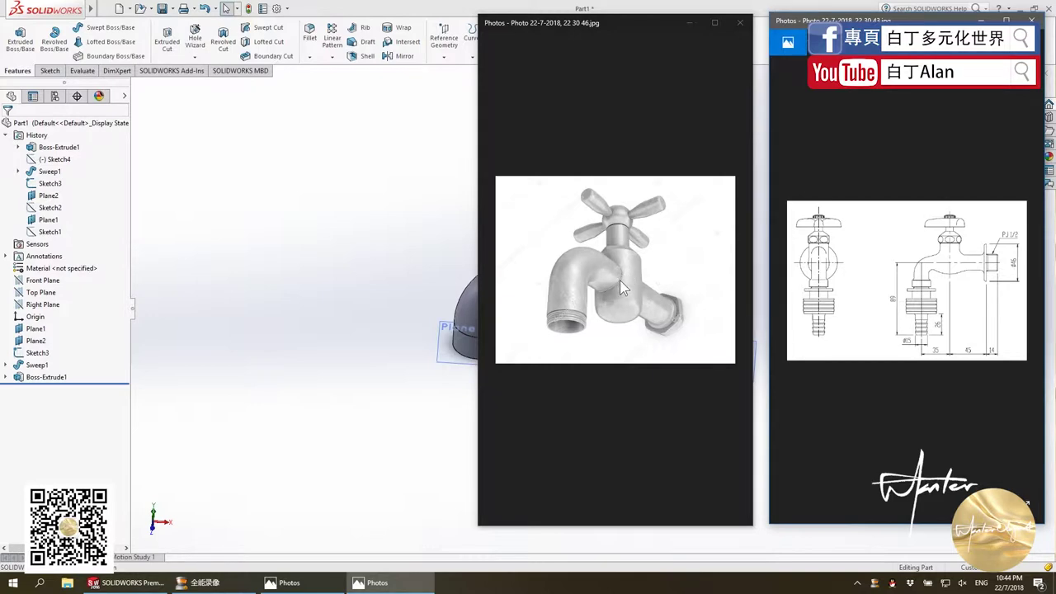
left_click(393, 208)
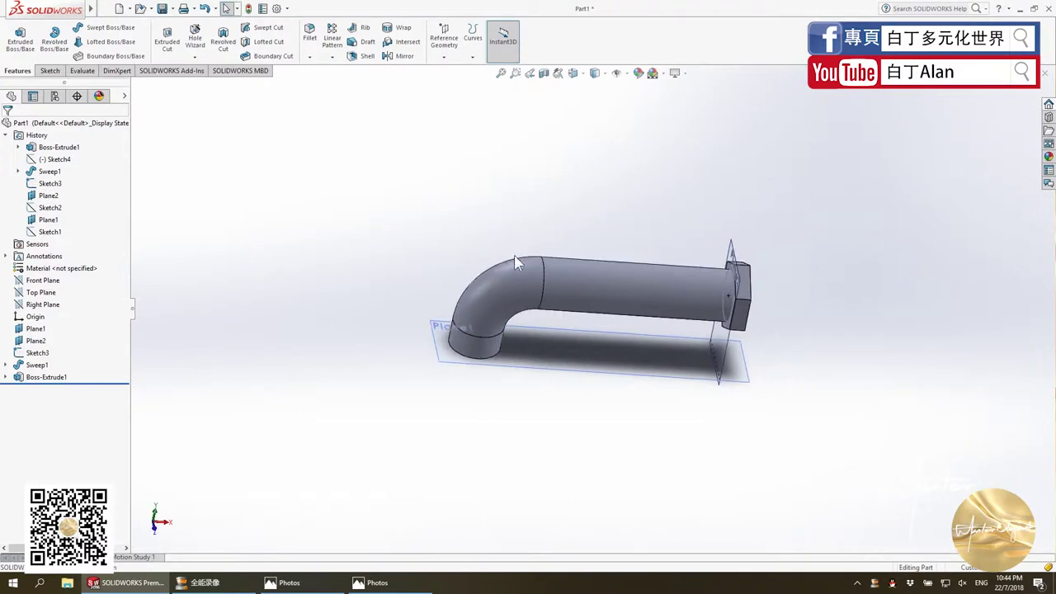
left_click(614, 283)
left_click(577, 210)
key("alt")
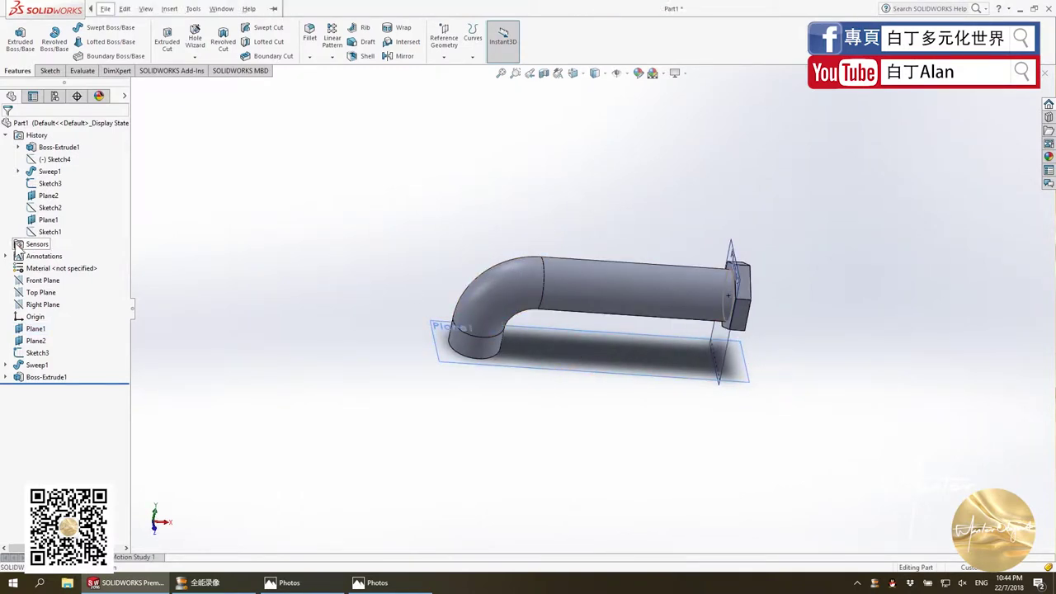
left_click(445, 59)
left_click(459, 73)
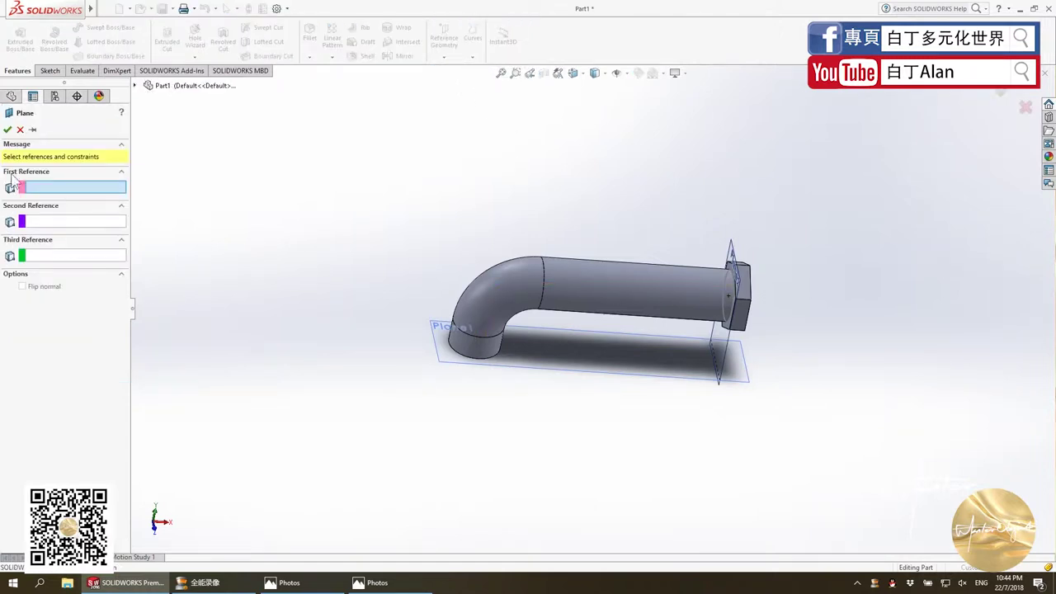
left_click(135, 86)
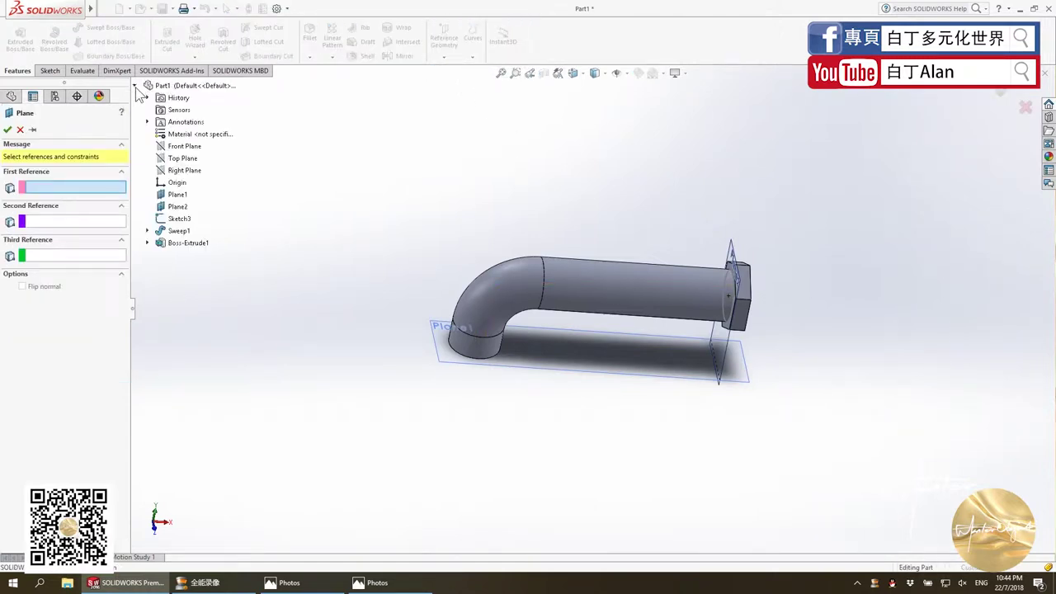
left_click(183, 159)
middle_click_drag(517, 215, 517, 158)
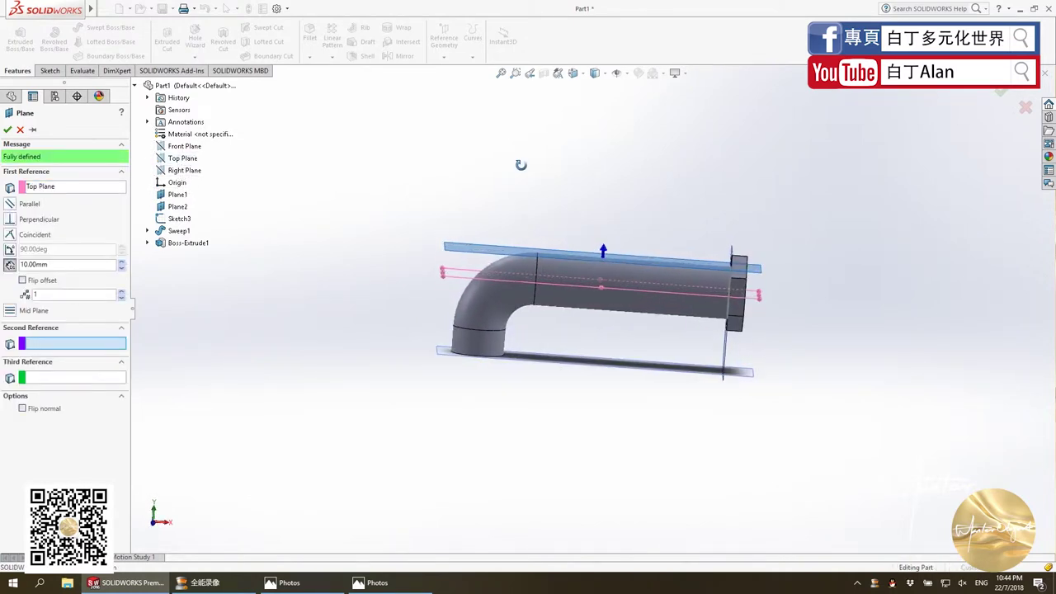
left_click(19, 130)
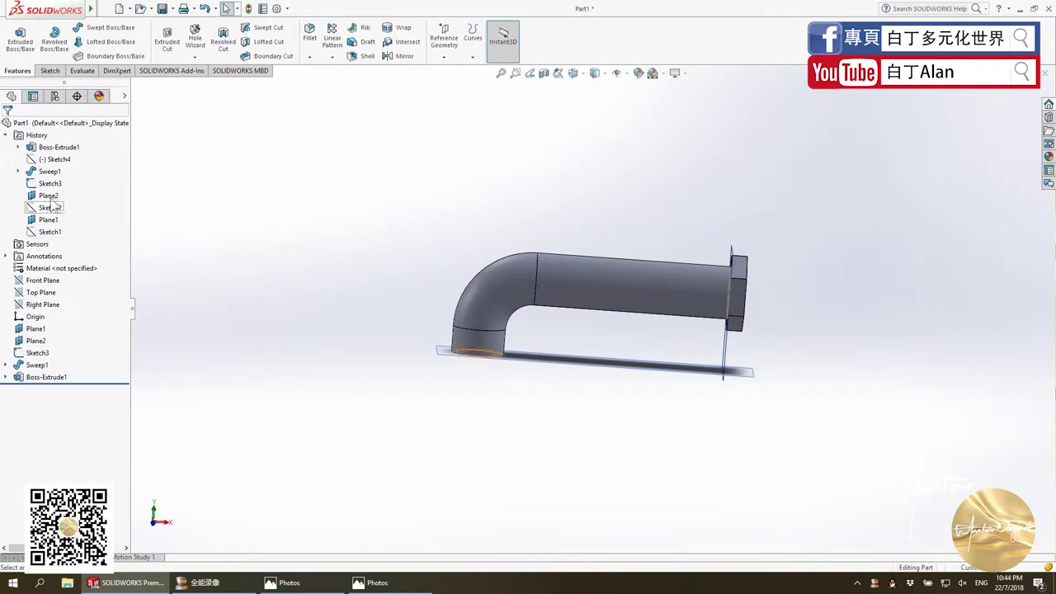
left_click(41, 293)
Sketch a circle on the Top Plane over the tube, viewed normal to the plane.
left_click(51, 71)
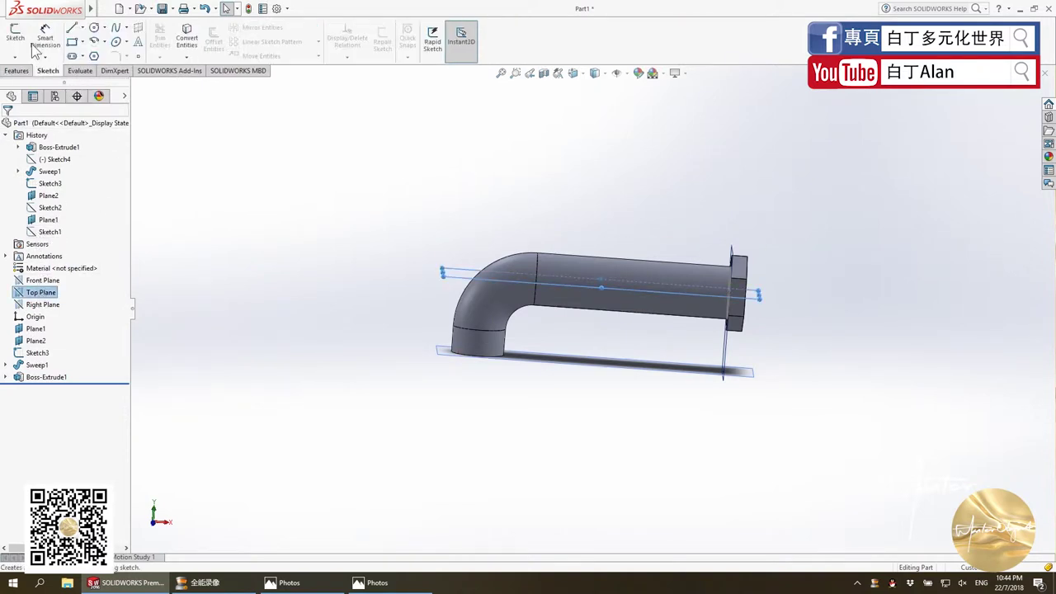
left_click(15, 37)
left_click(94, 28)
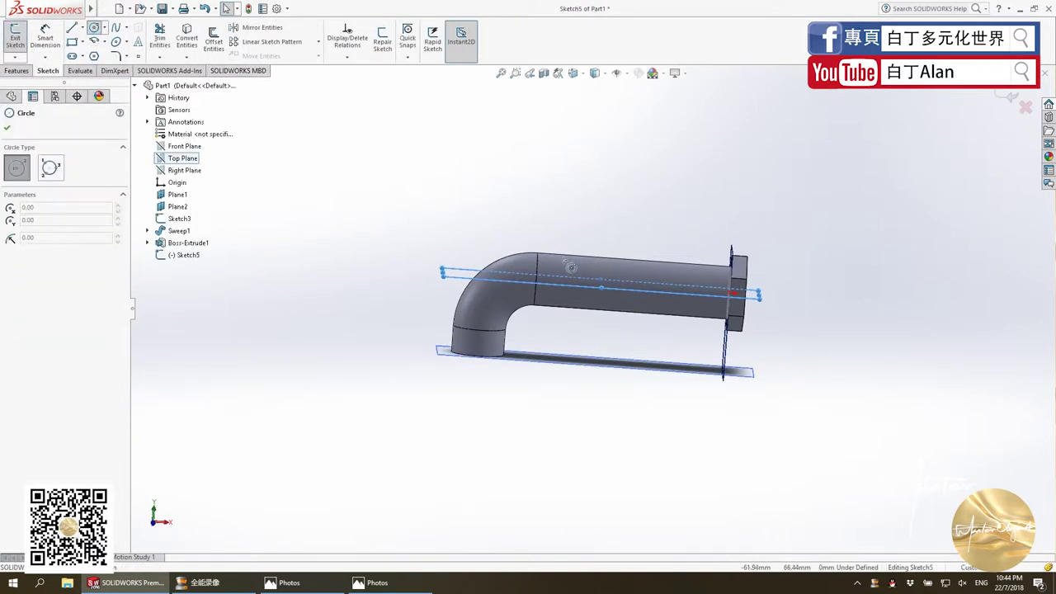
middle_click_drag(566, 268, 600, 304)
key("ctrl+8")
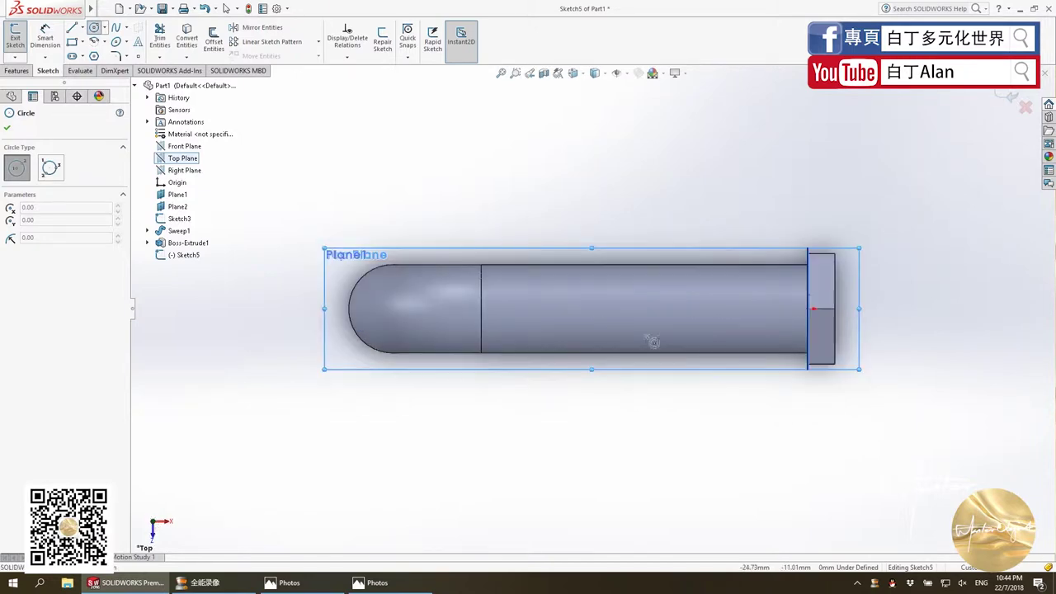
left_click(613, 309)
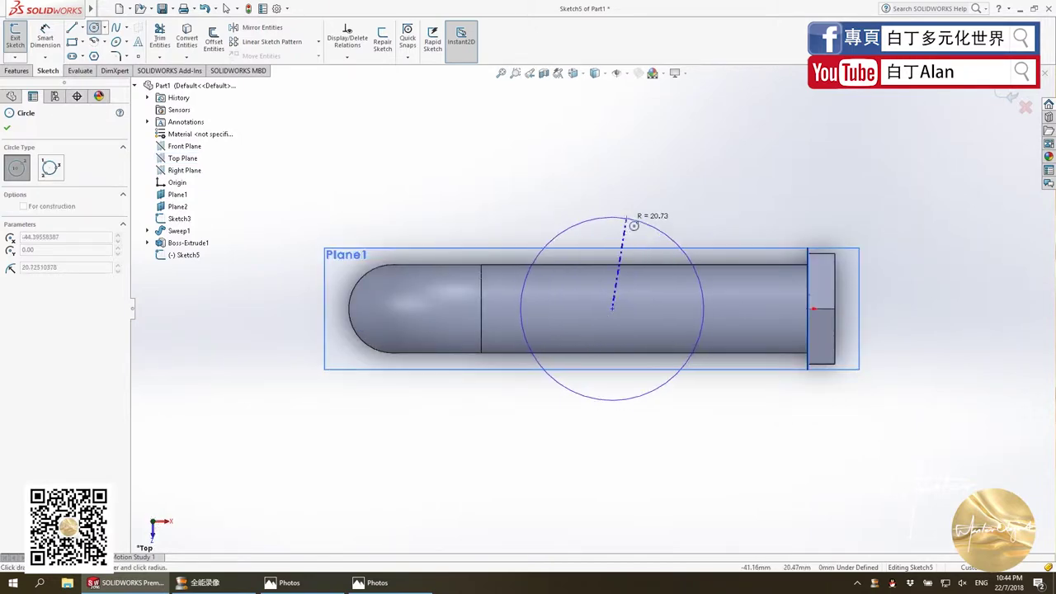
left_click(626, 221)
key("alt+Tab")
left_click(289, 583)
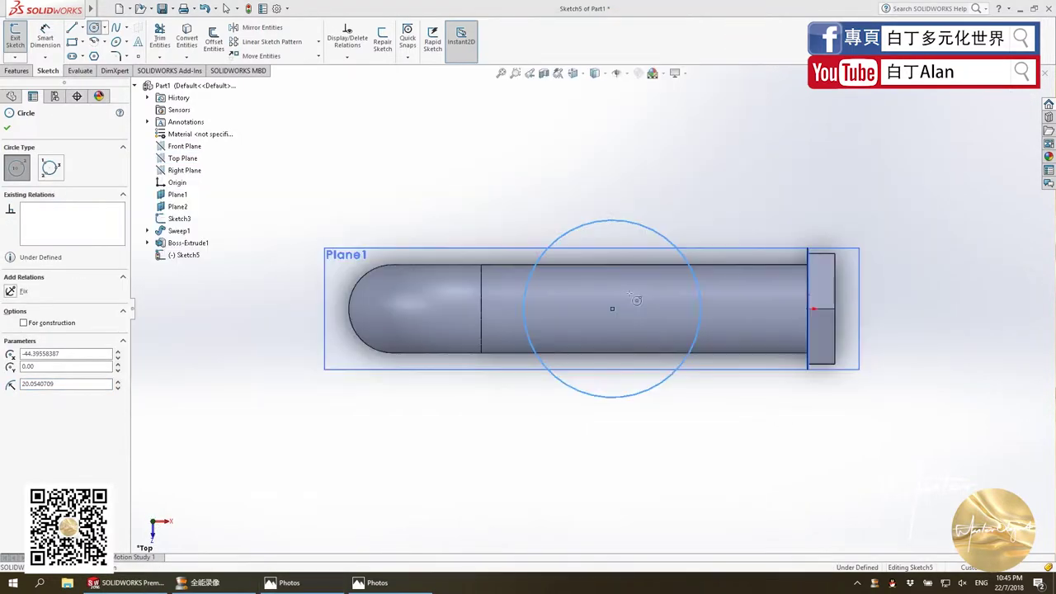
left_click(393, 587)
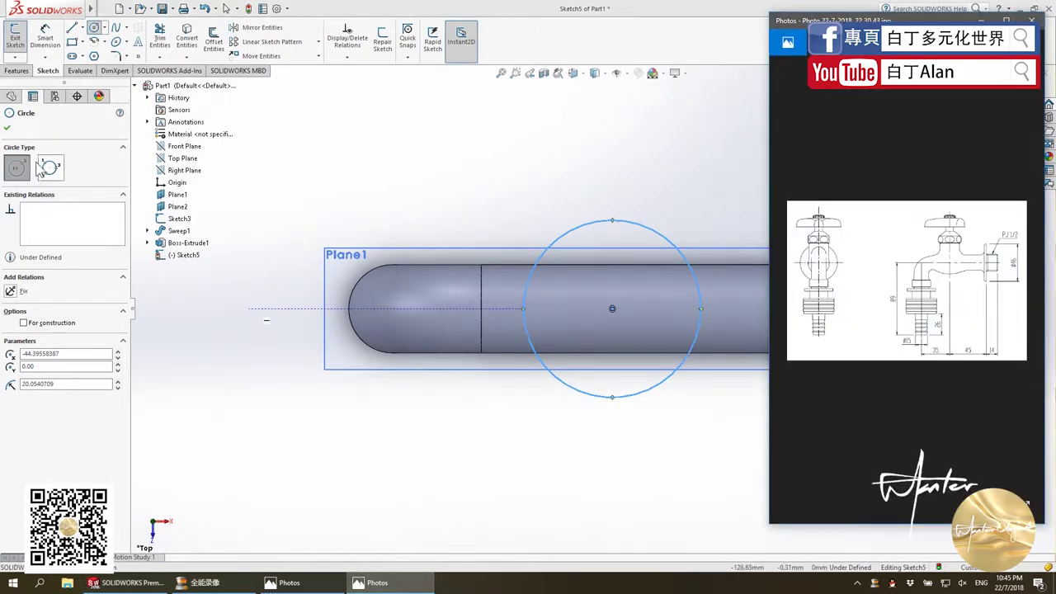
Dimension the circle to a 30 mm diameter.
left_click(44, 37)
left_click(681, 247)
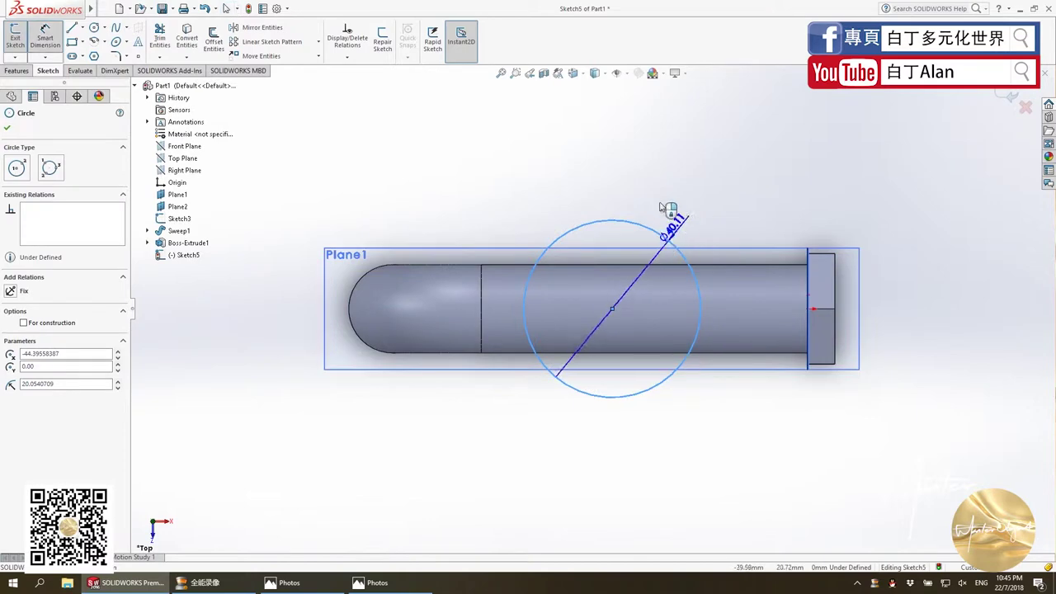
left_click(614, 179)
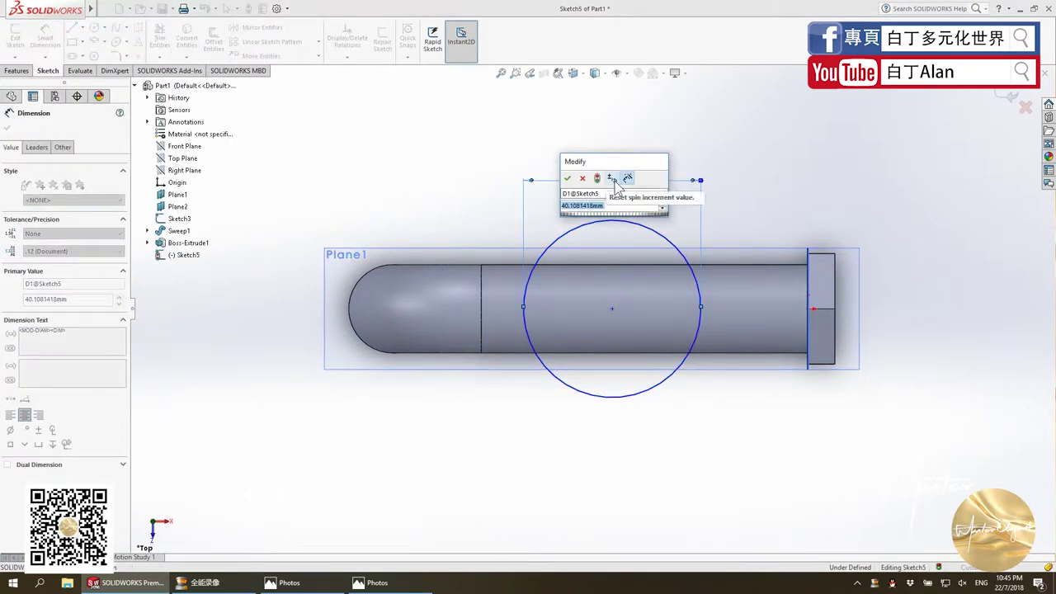
type("30")
key("Return")
key("alt+Tab")
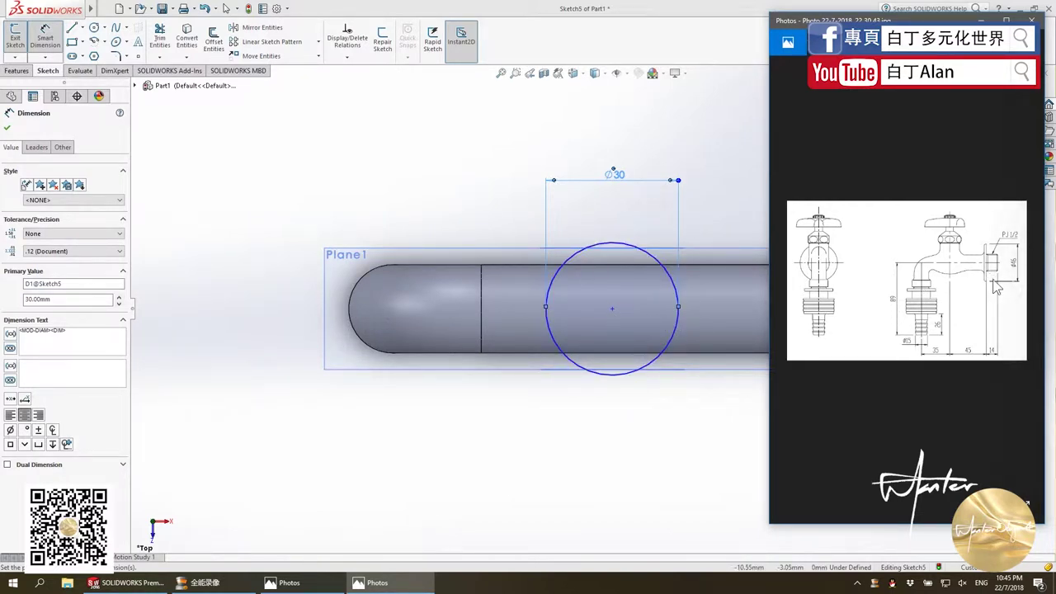
mouse_move(997, 279)
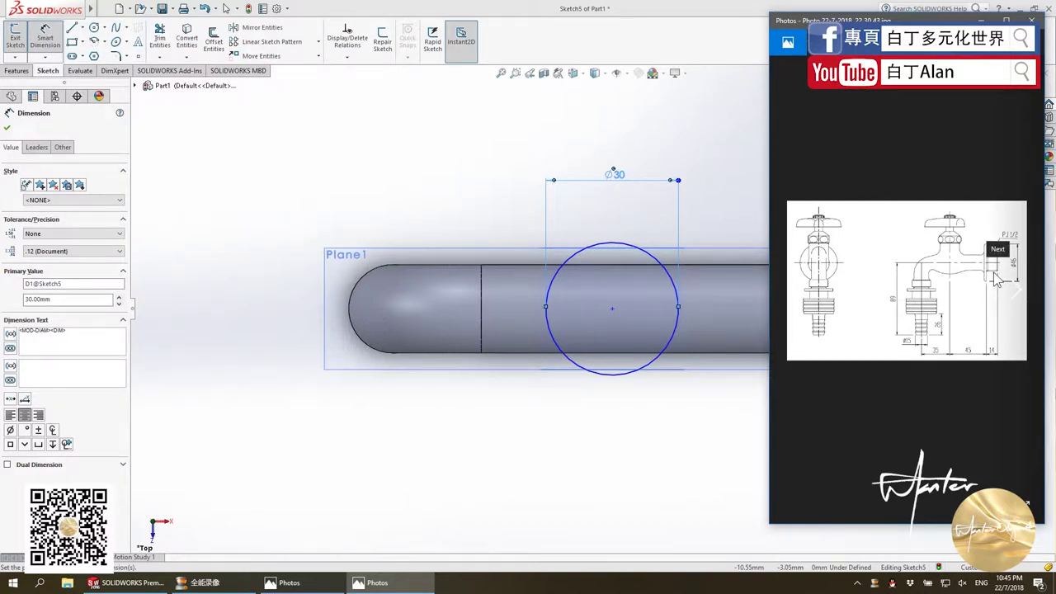
key("alt+Tab")
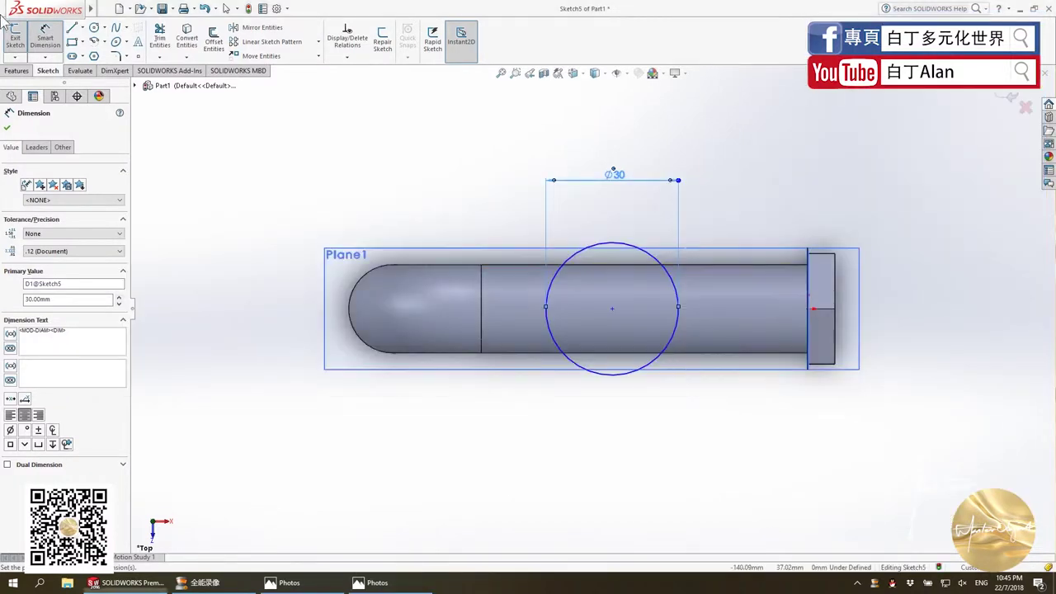
Dimension the circle's centre 45 mm from the hex nut's face.
left_click(807, 311)
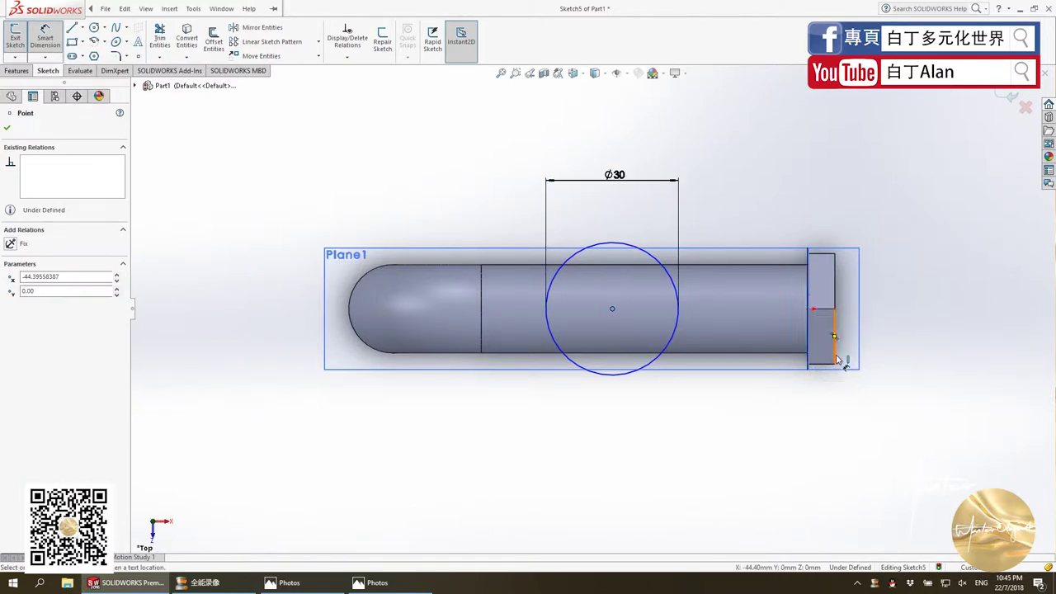
scroll(850, 317, "down", 3)
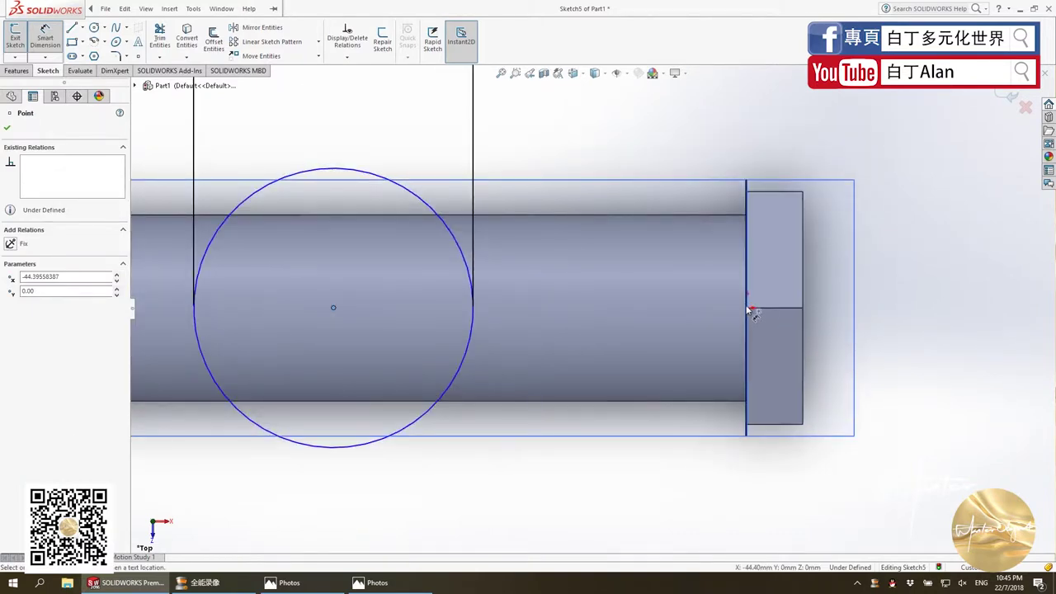
left_click(746, 213)
left_click(634, 505)
key("alt+Tab")
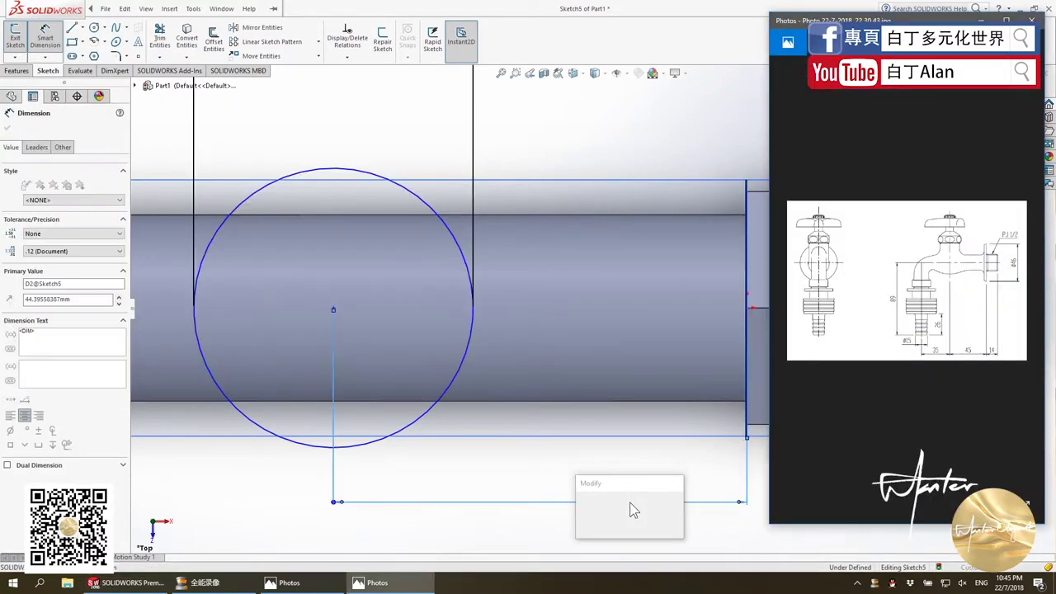
key("alt+Tab")
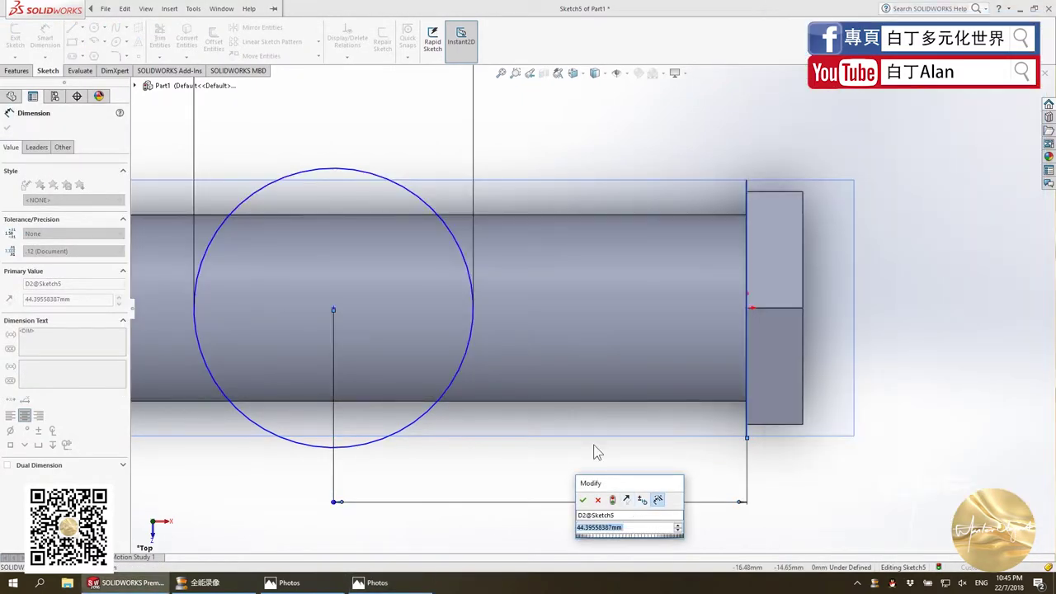
type("45")
key("Return")
key("f")
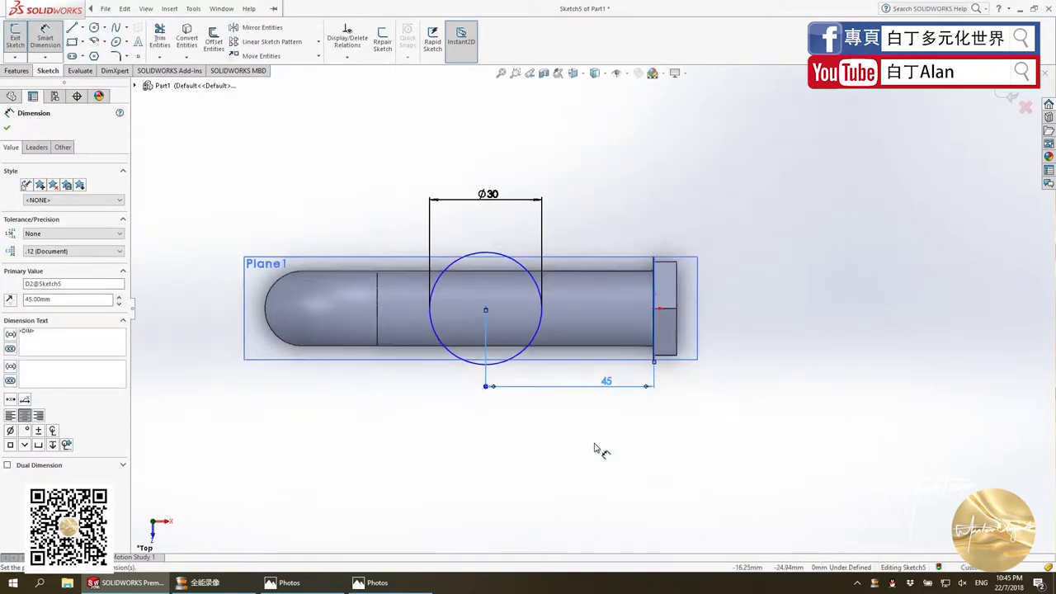
key("alt+Tab")
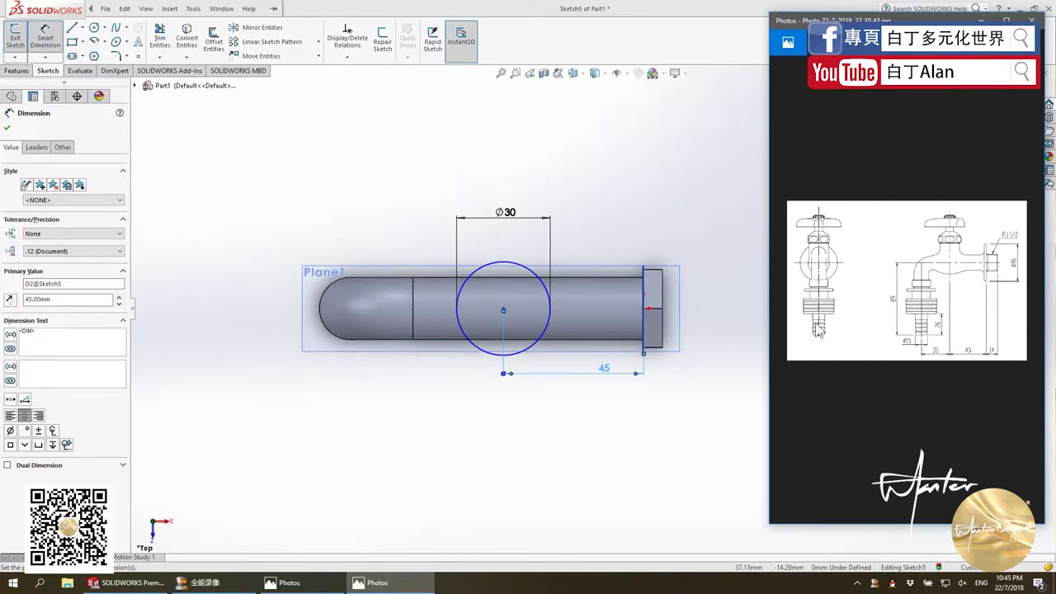
left_click(689, 261)
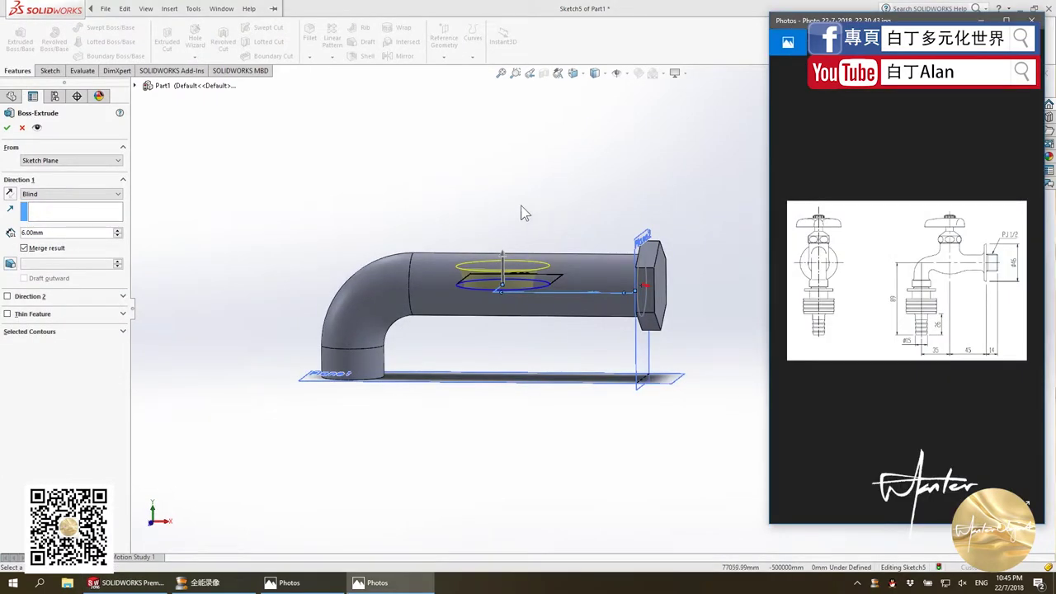
Extrude the Ø30 circle with a Blind end condition, first trying 40 mm depth.
left_click(521, 212)
left_click(43, 197)
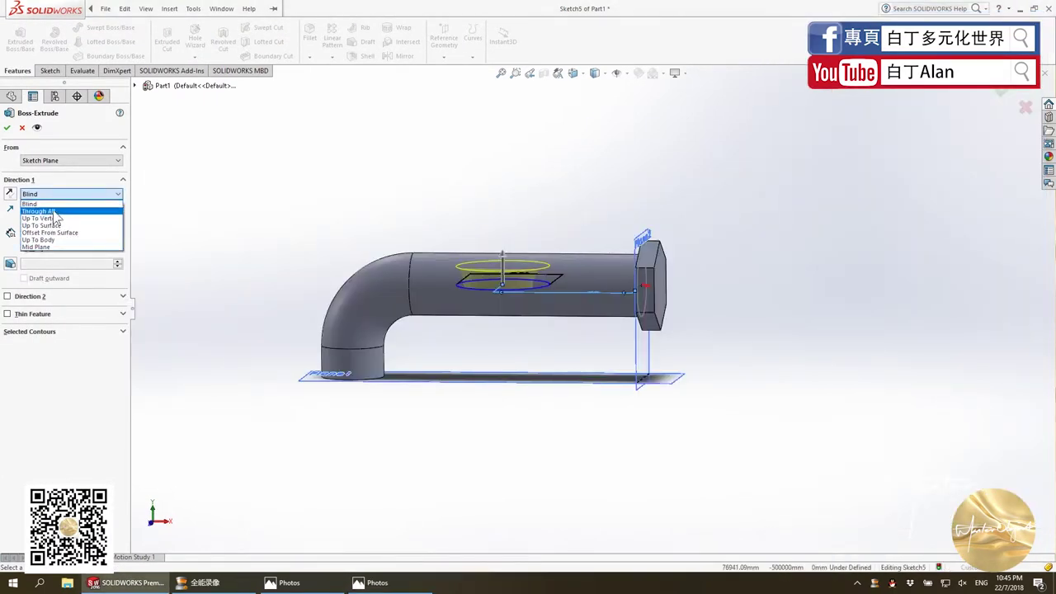
left_click(59, 203)
key("alt+Tab")
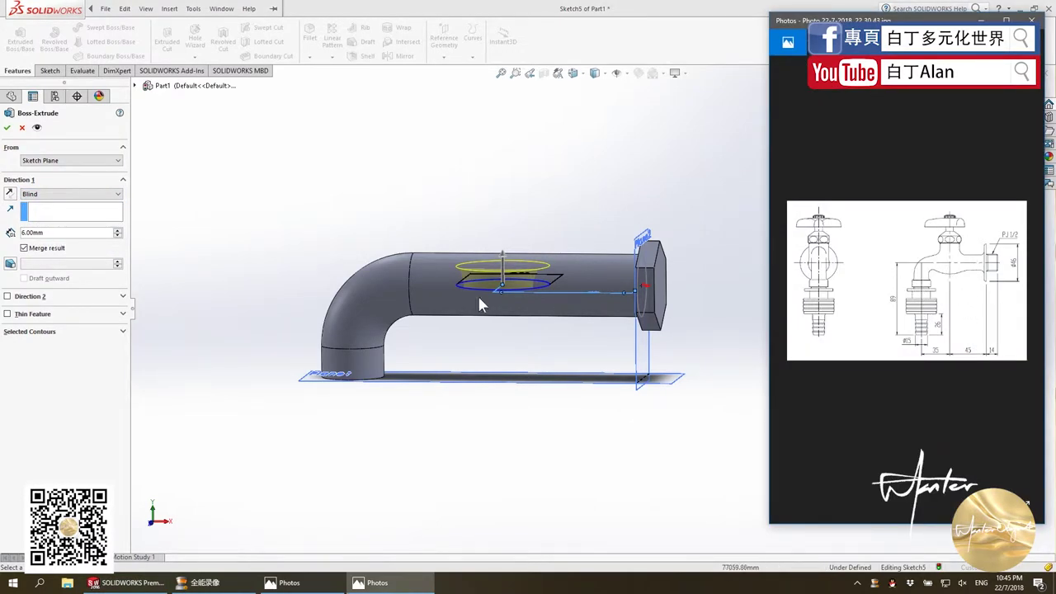
left_click(270, 281)
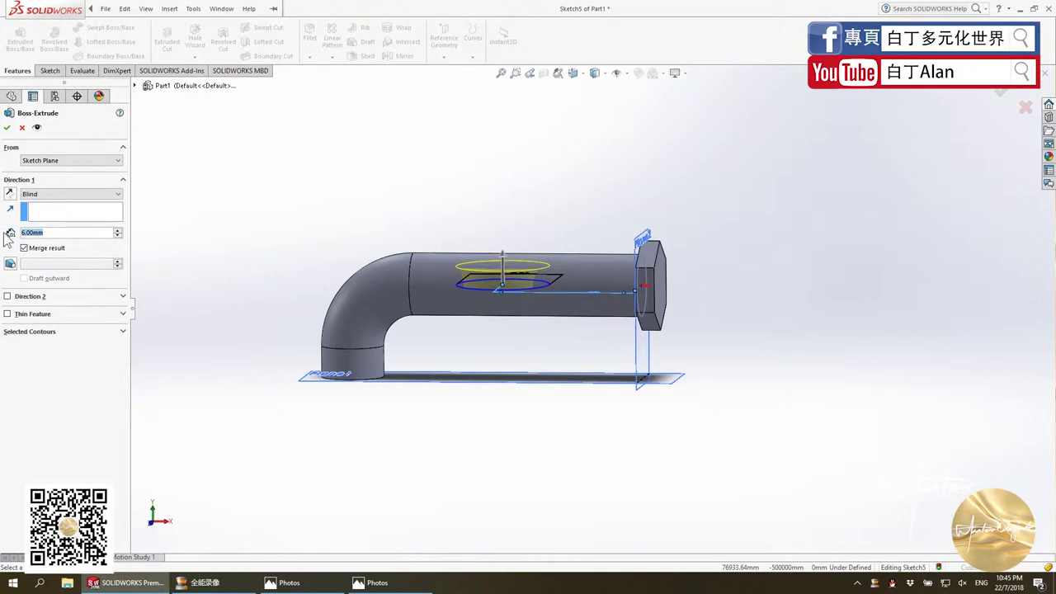
type("40")
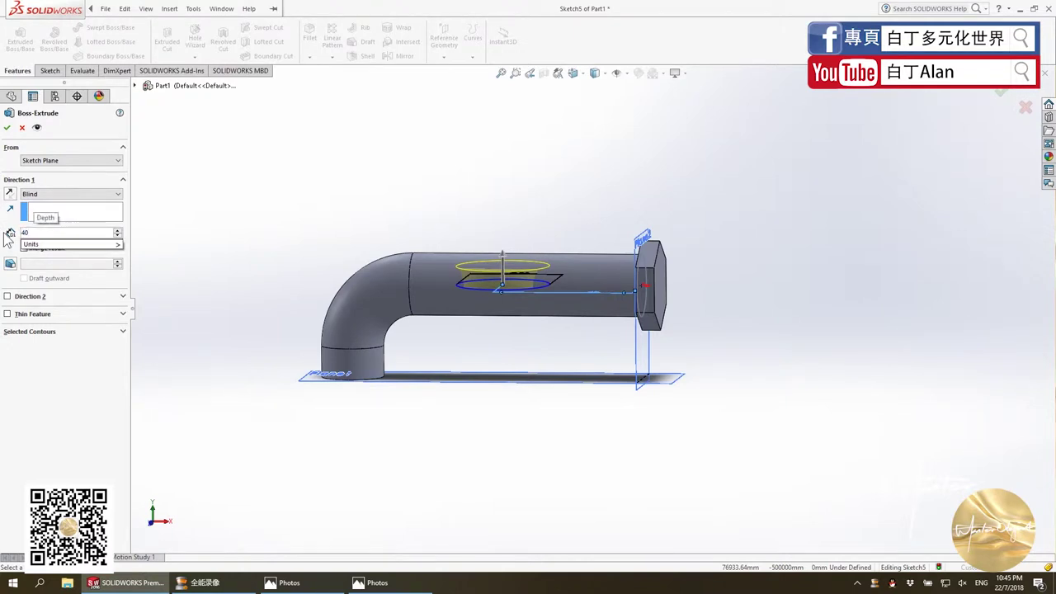
key("Return")
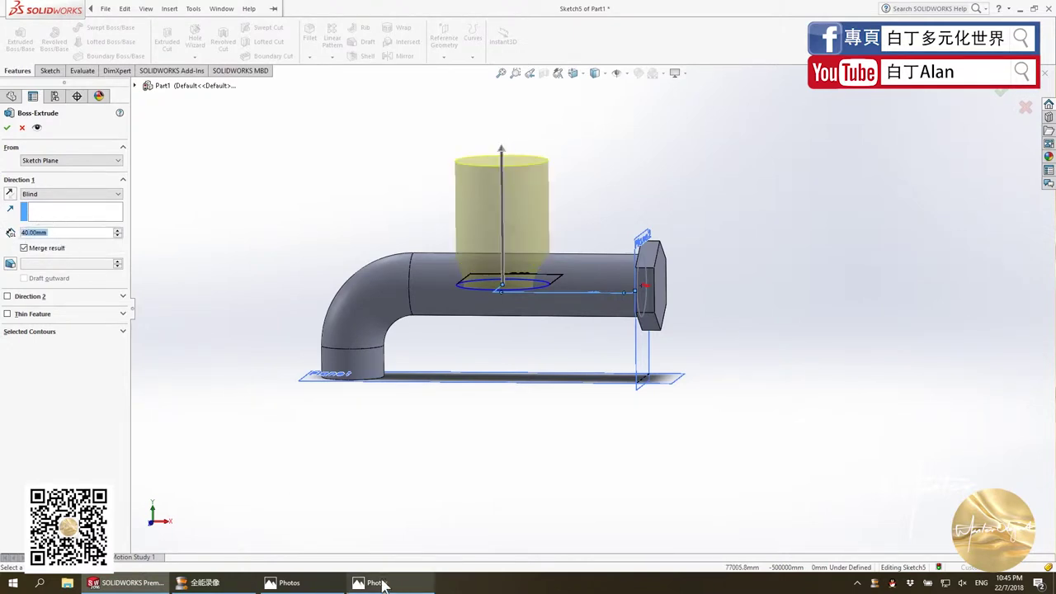
left_click(327, 584)
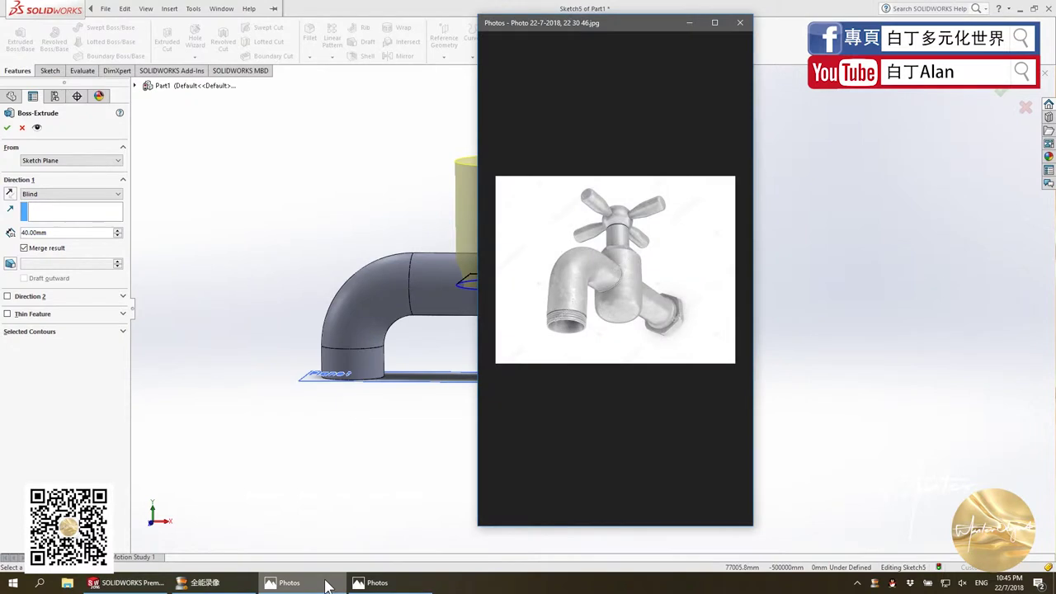
left_click(308, 479)
Extrude in two directions, 20 mm each way, and accept Boss-Extrude2.
left_click_drag(53, 235, 10, 234)
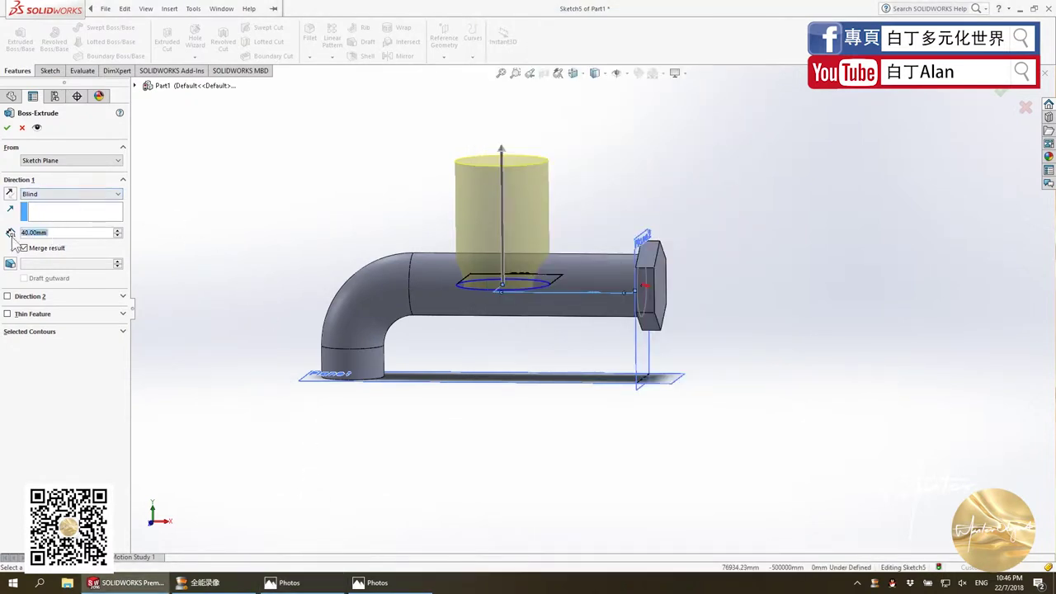
key("BackSpace")
key("alt+Tab")
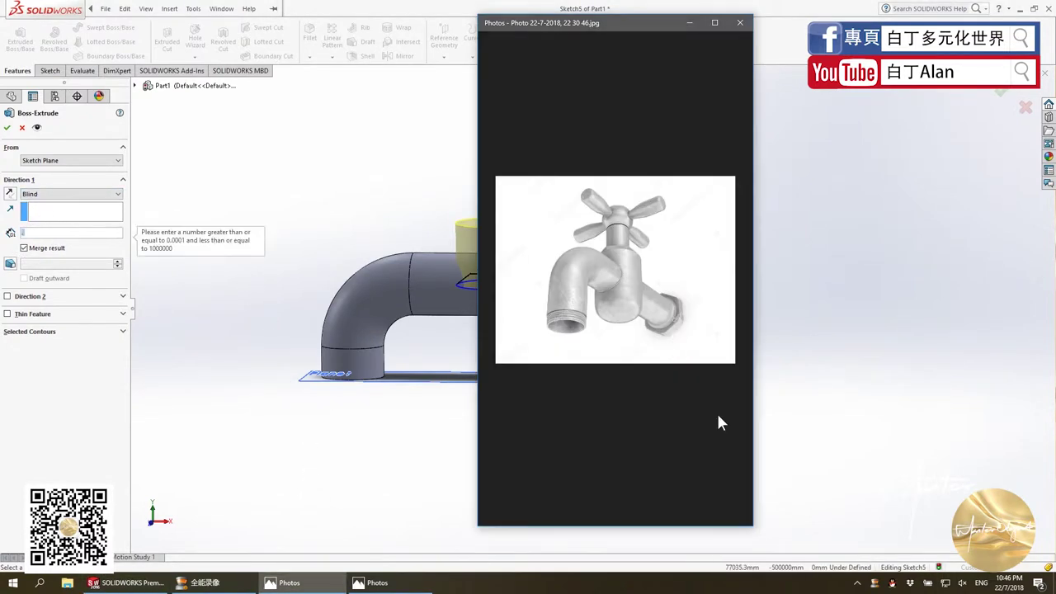
key("alt+Tab")
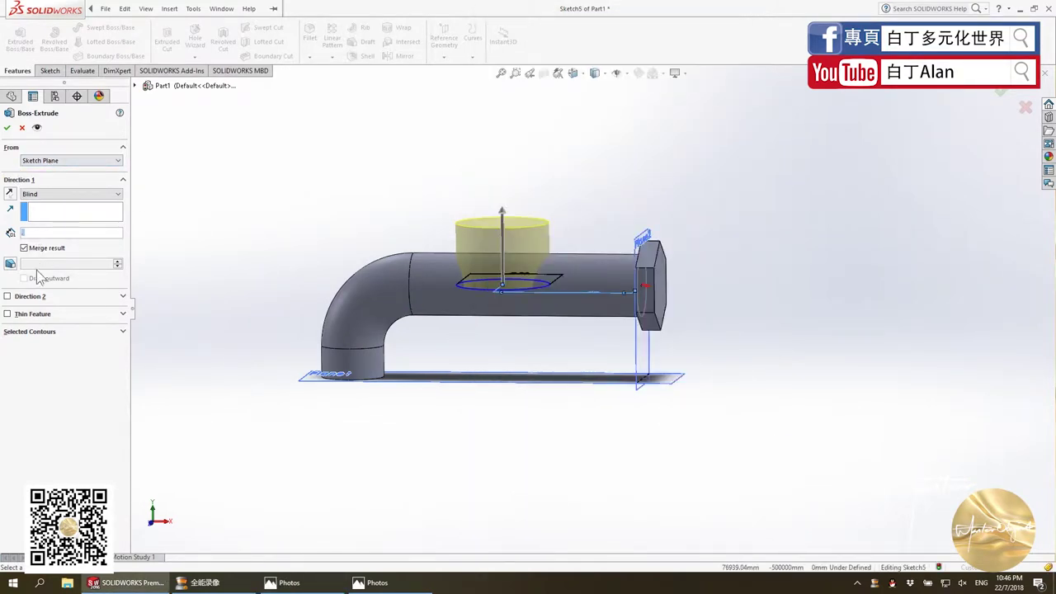
left_click(28, 298)
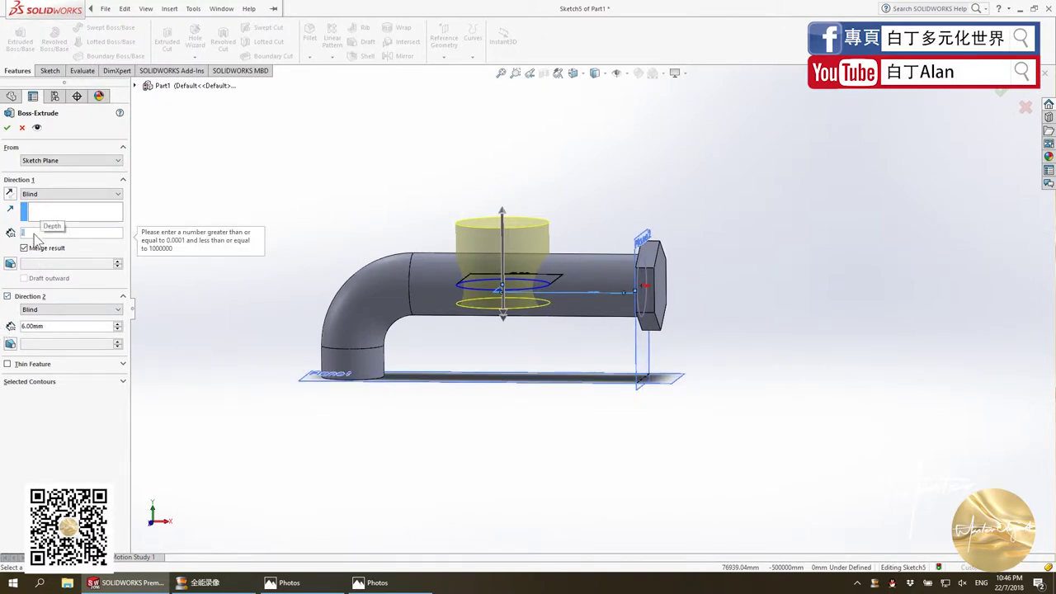
type("20")
left_click_drag(52, 323, 2, 326)
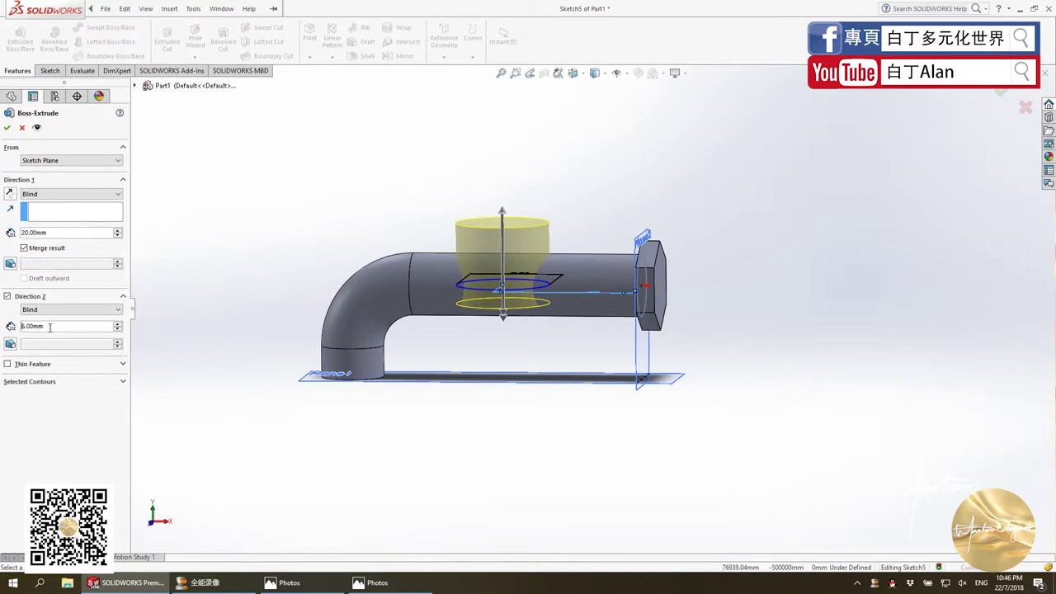
type("20")
key("Return")
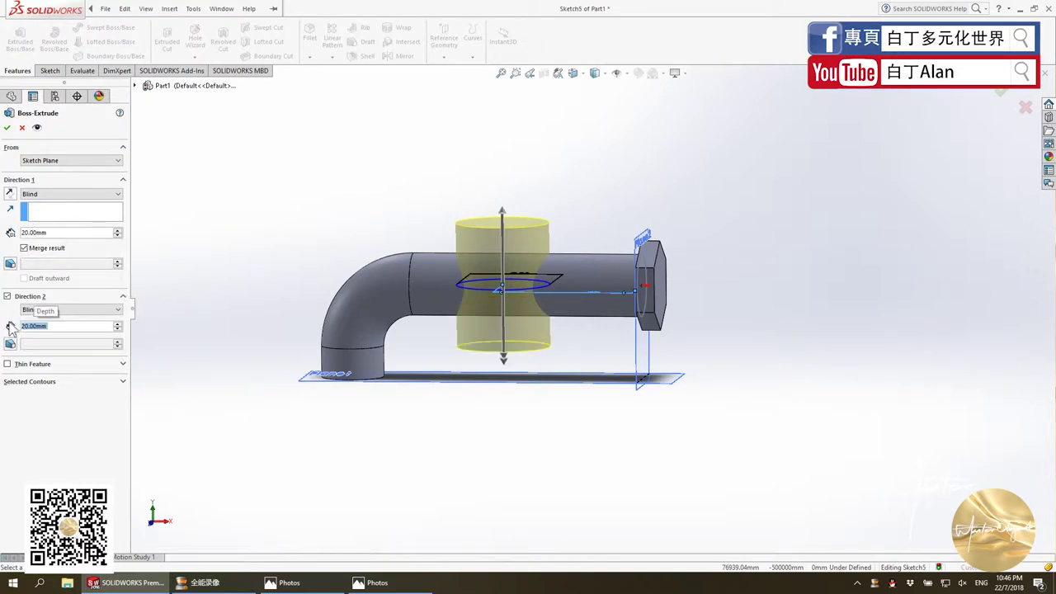
left_click(7, 127)
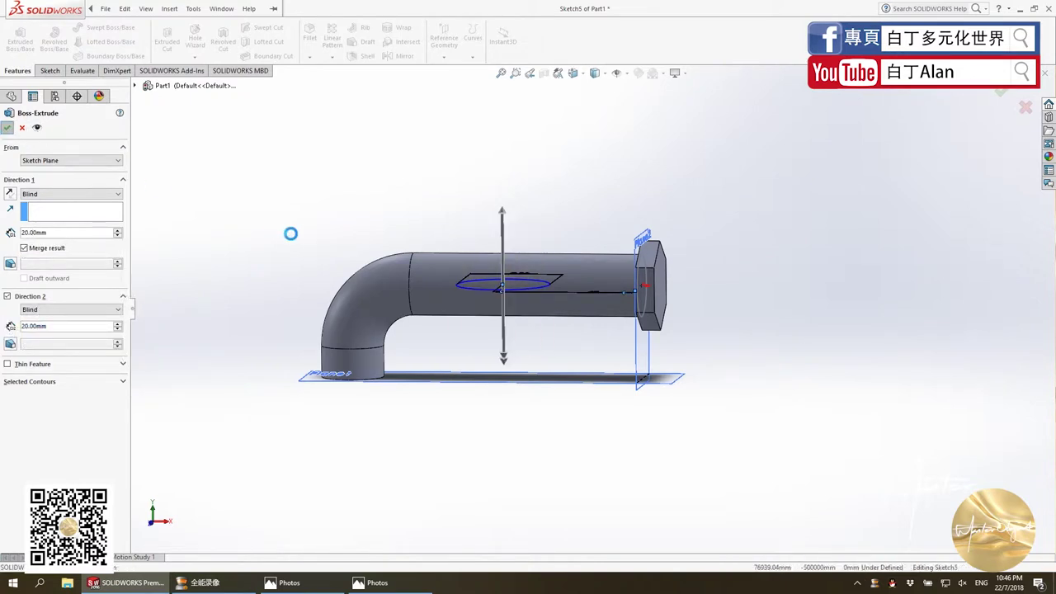
key("alt+Tab")
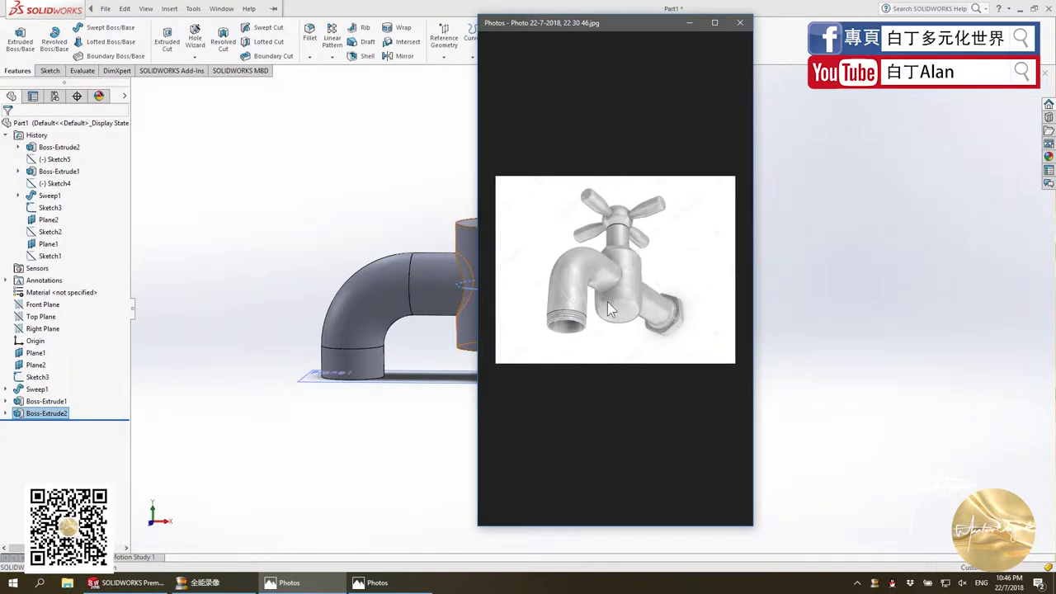
left_click(387, 179)
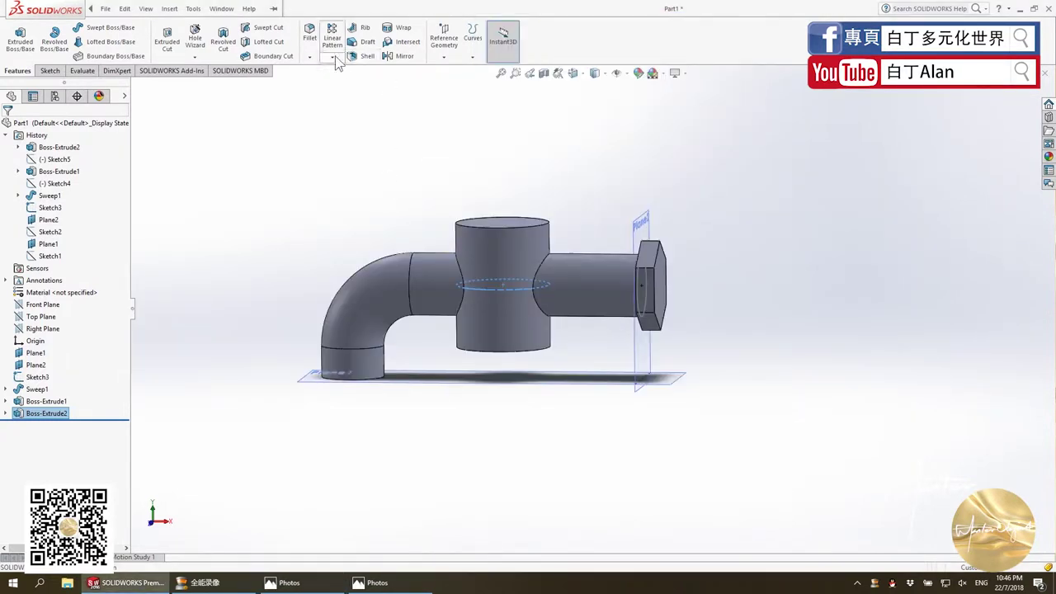
Chamfer the cylinder's top circular edge at 5 mm × 45° as Chamfer1.
left_click(310, 57)
left_click(333, 84)
left_click(507, 227)
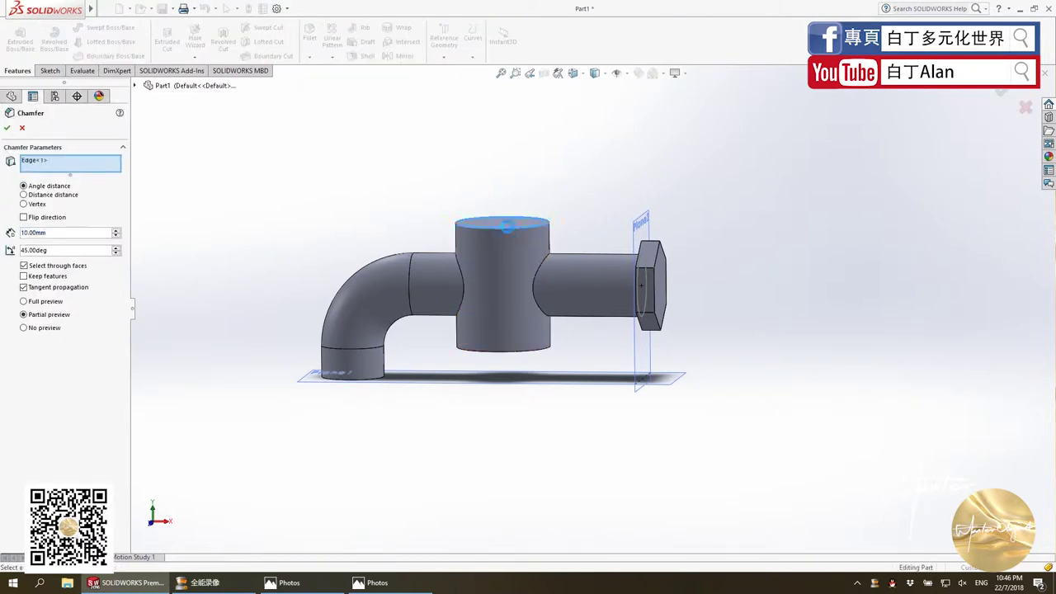
middle_click_drag(514, 237, 545, 235)
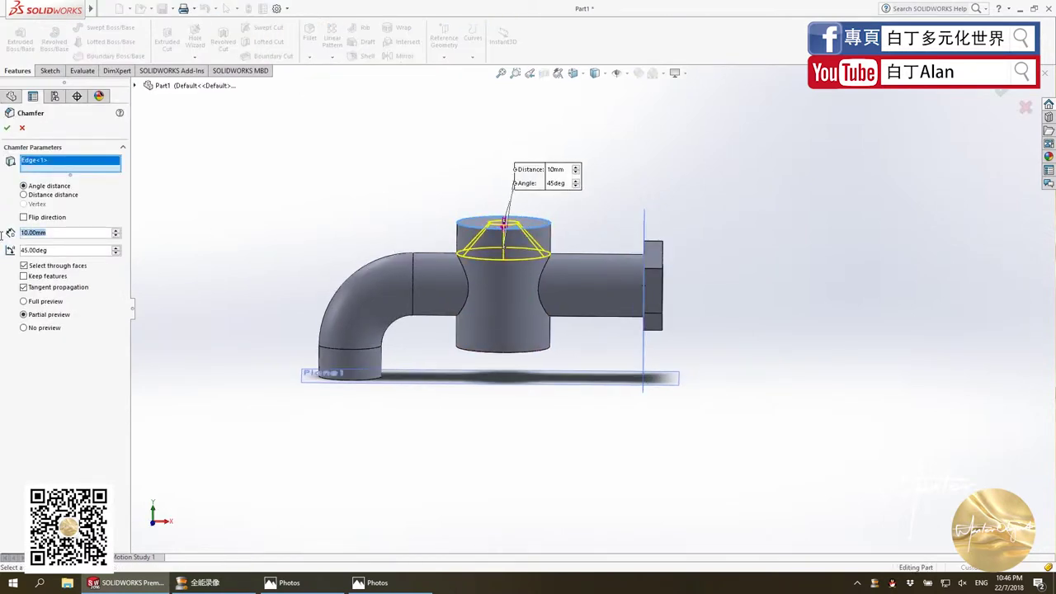
type("5")
key("Return")
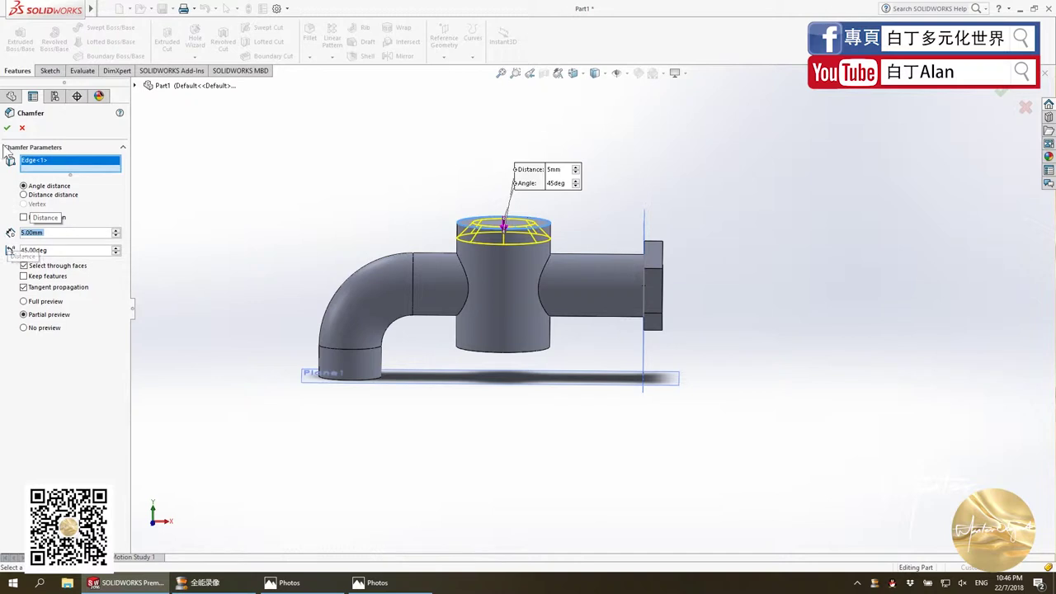
left_click(6, 127)
key("alt+Tab")
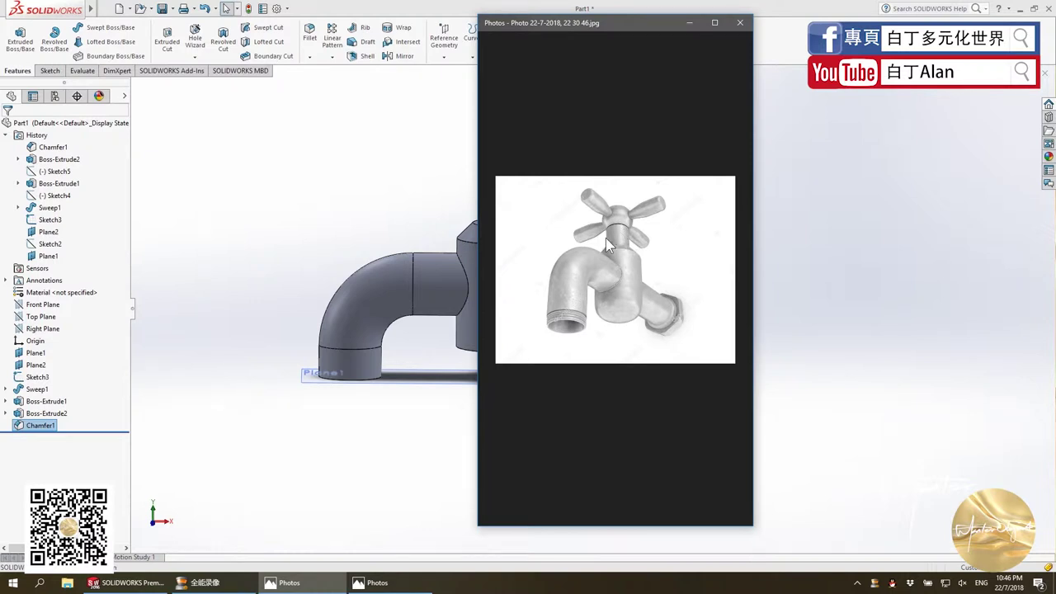
Start a sketch on the chamfered top face and draw a circle at its centre.
left_click(421, 223)
left_click(502, 226)
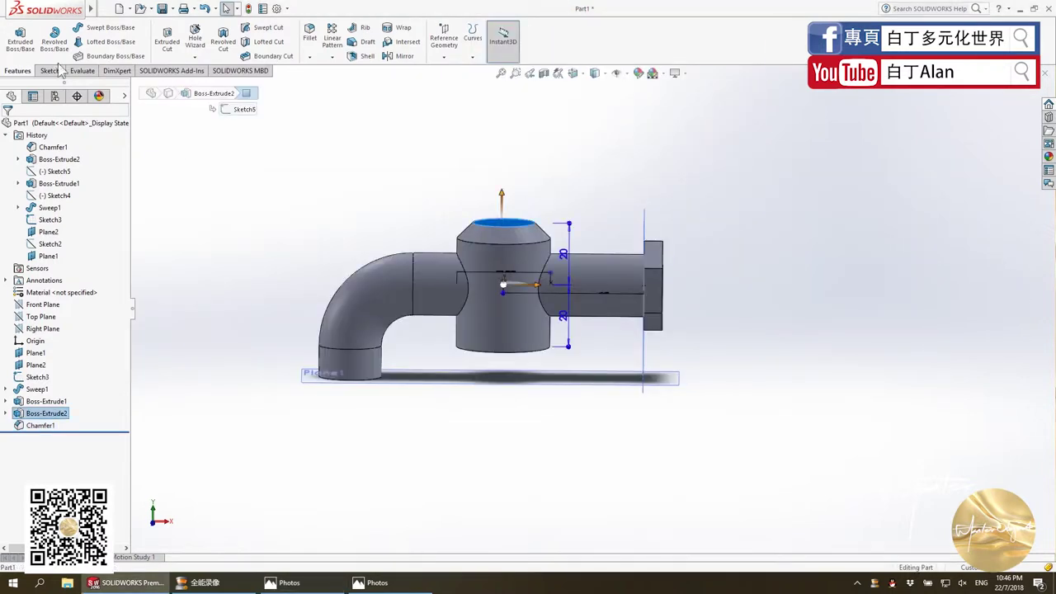
left_click(21, 41)
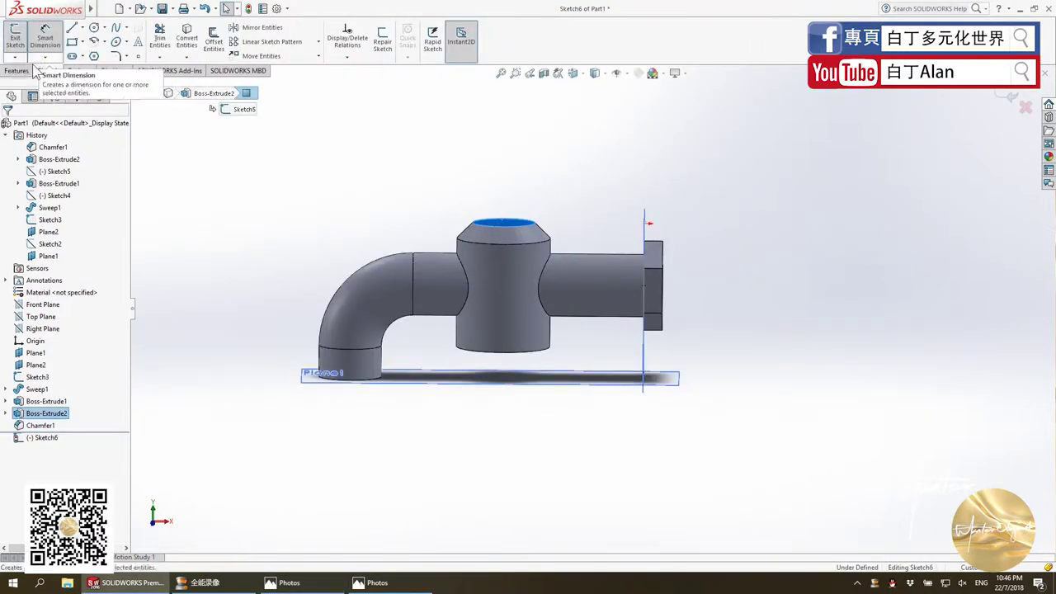
middle_click_drag(431, 229, 516, 277)
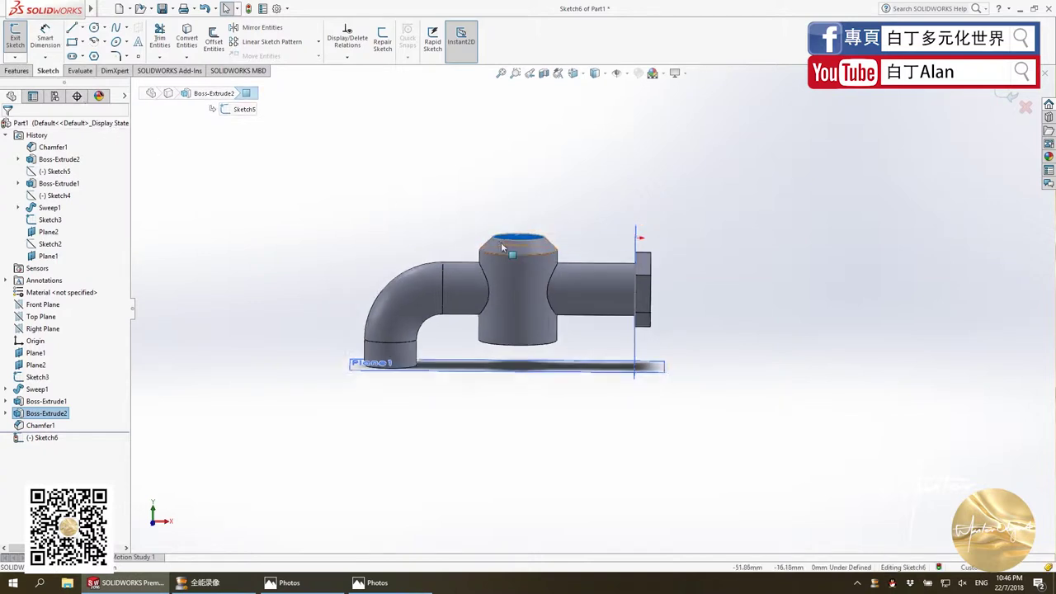
left_click(93, 28)
key("ctrl+8")
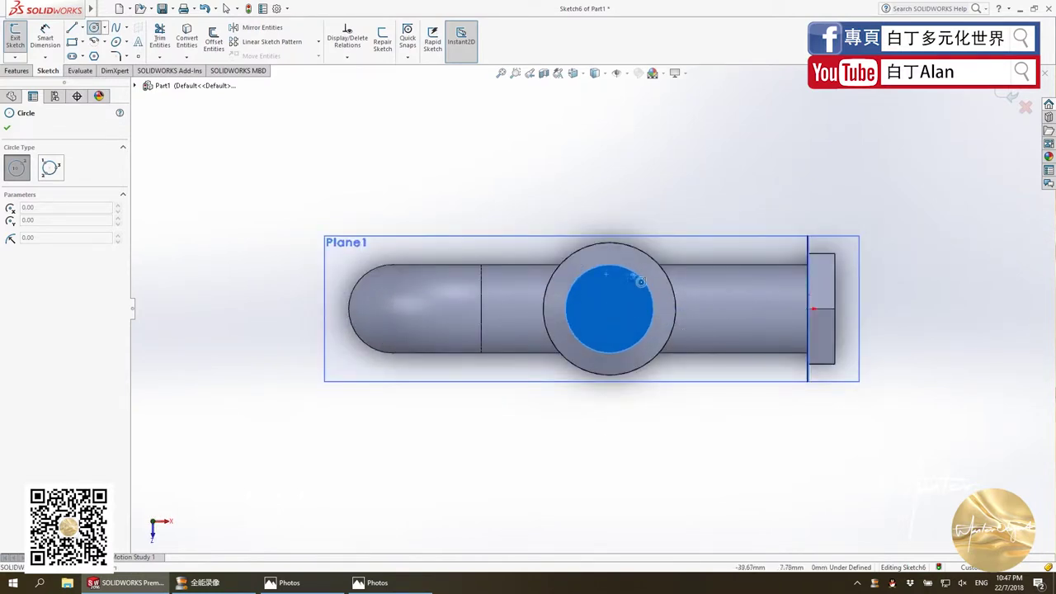
left_click(617, 317)
left_click(628, 307)
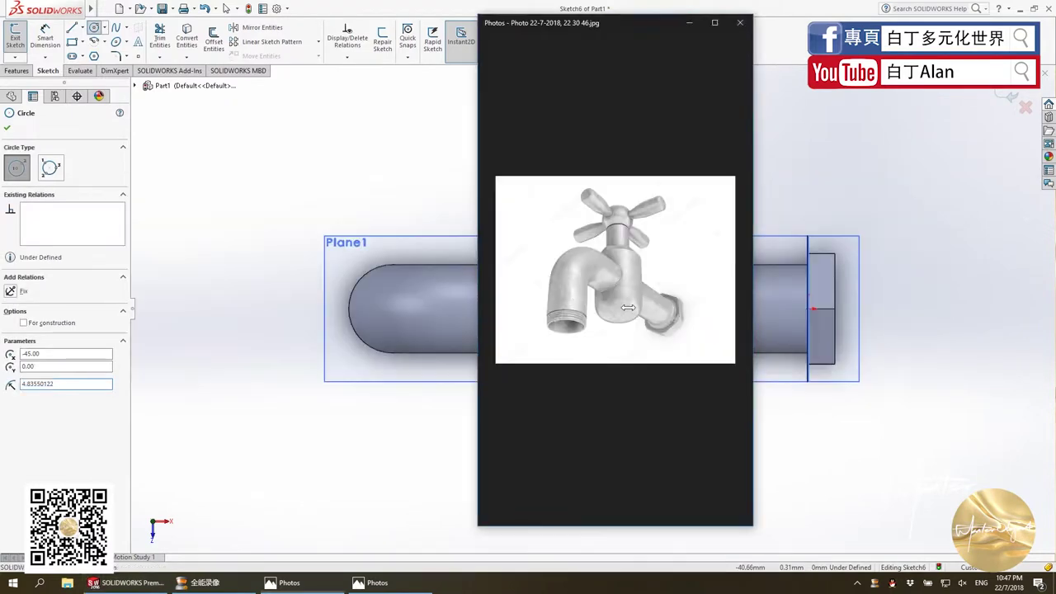
key("alt+Tab")
key("alt+Tab")
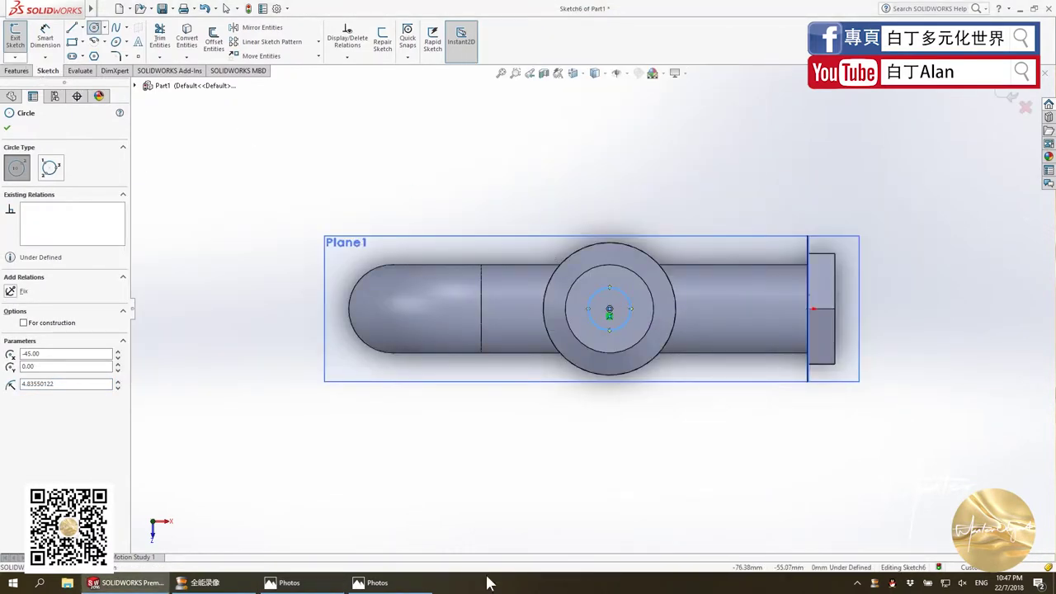
left_click(388, 583)
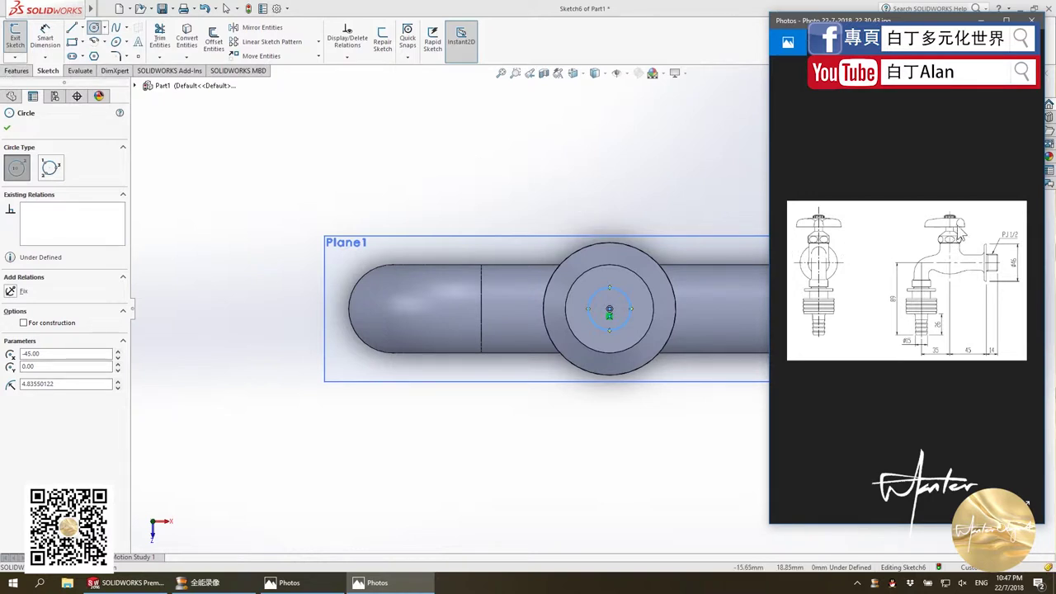
left_click(285, 583)
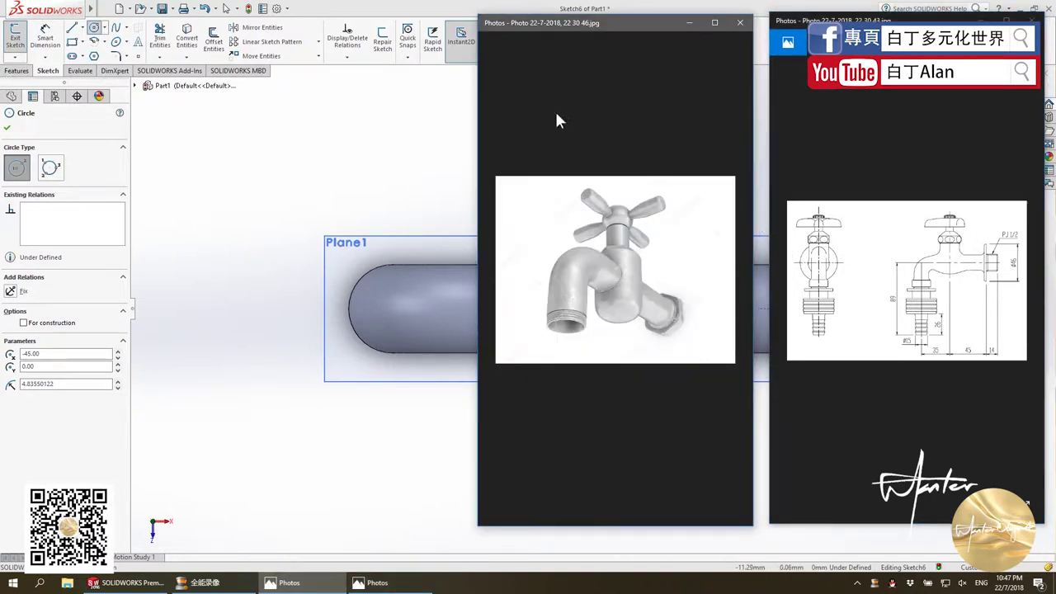
left_click(128, 583)
Dimension the small circle to a 15 mm diameter.
key("Escape")
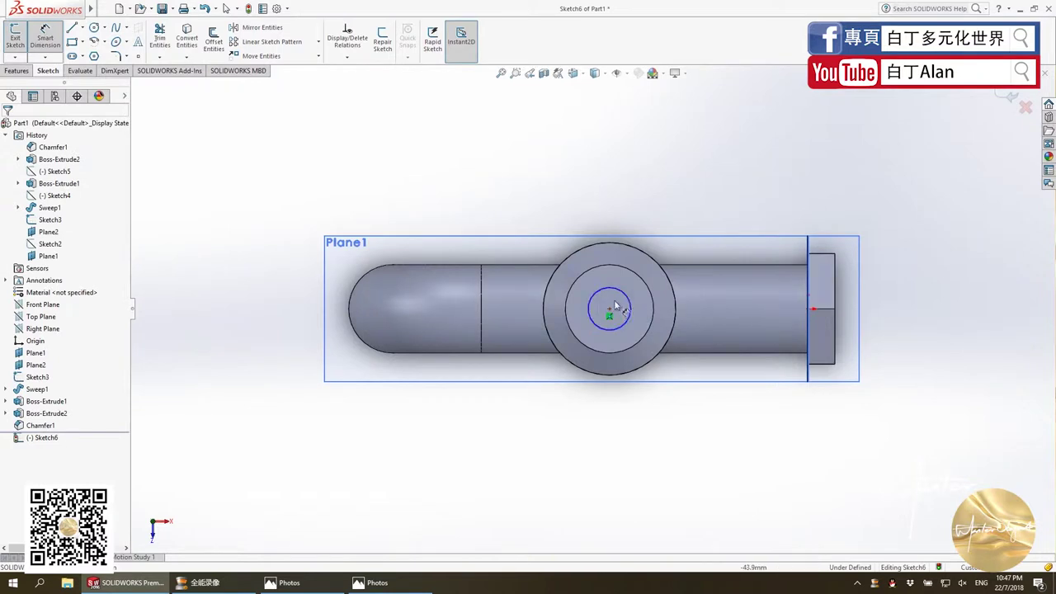
left_click(615, 307)
left_click(629, 218)
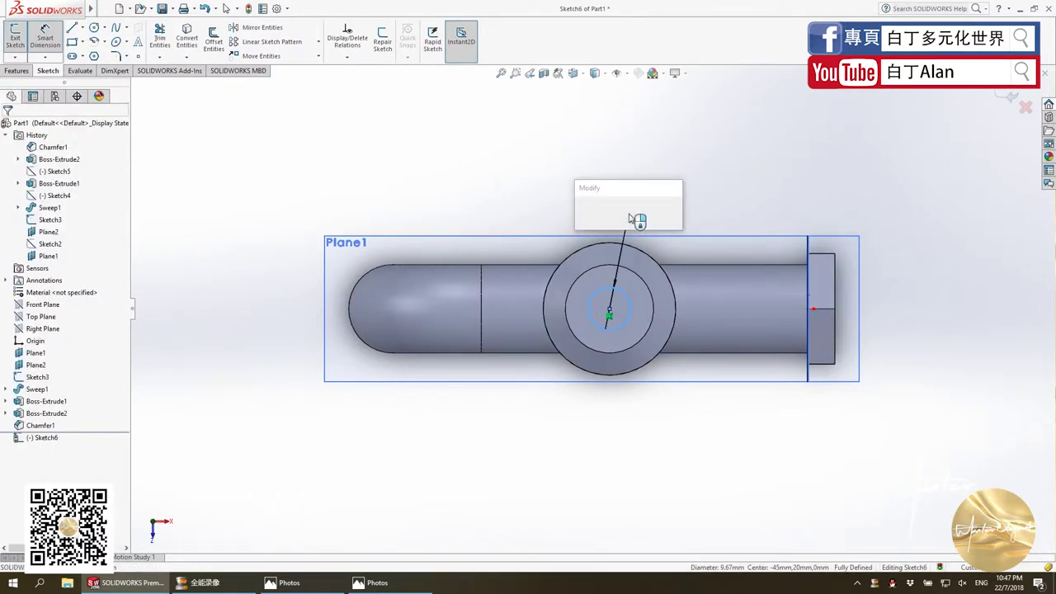
type("15")
key("Return")
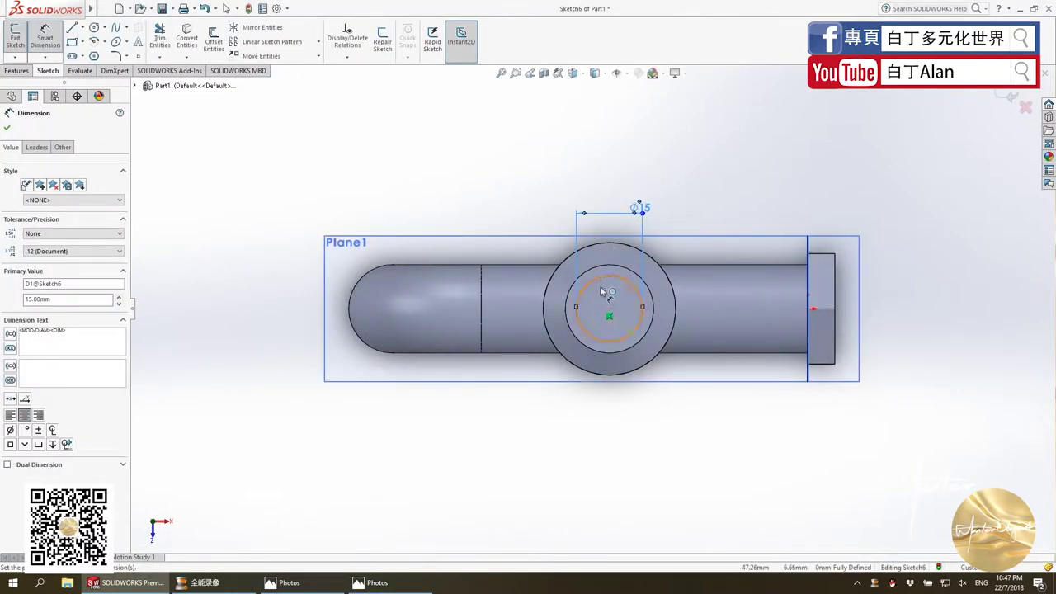
left_click(7, 127)
Extrude Sketch6's Ø15 circle 15 mm upward as Boss-Extrude3.
left_click(17, 70)
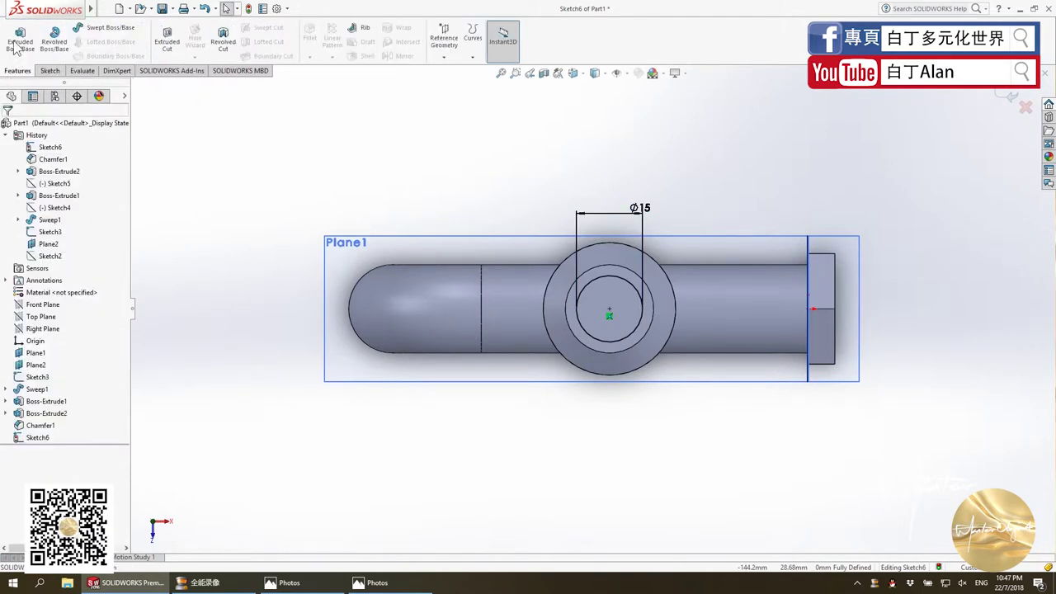
left_click(16, 43)
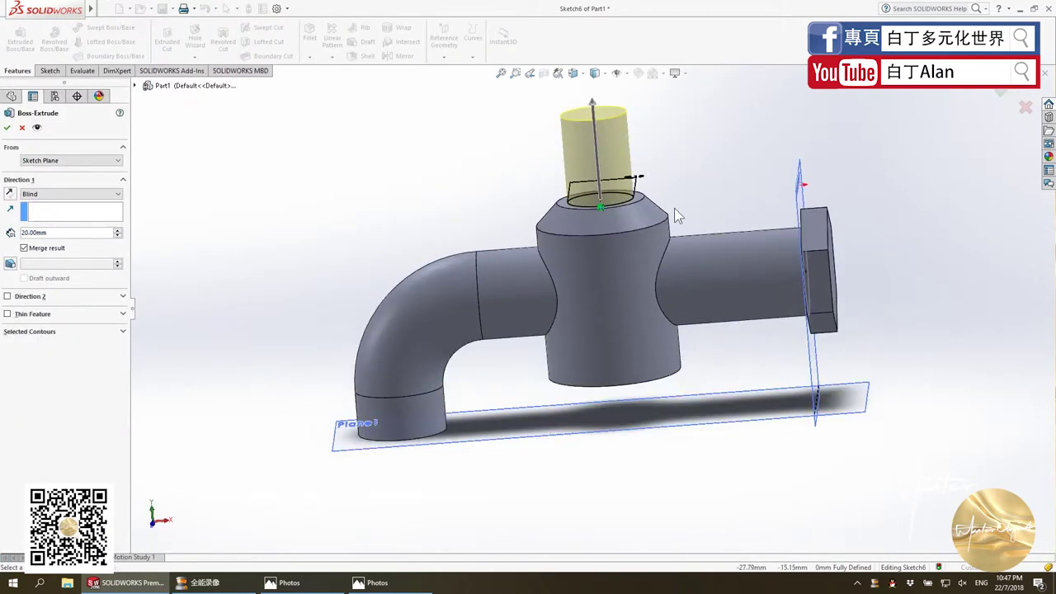
key("alt+Tab")
key("alt+Tab")
key("alt+Tab")
key("alt+Tab")
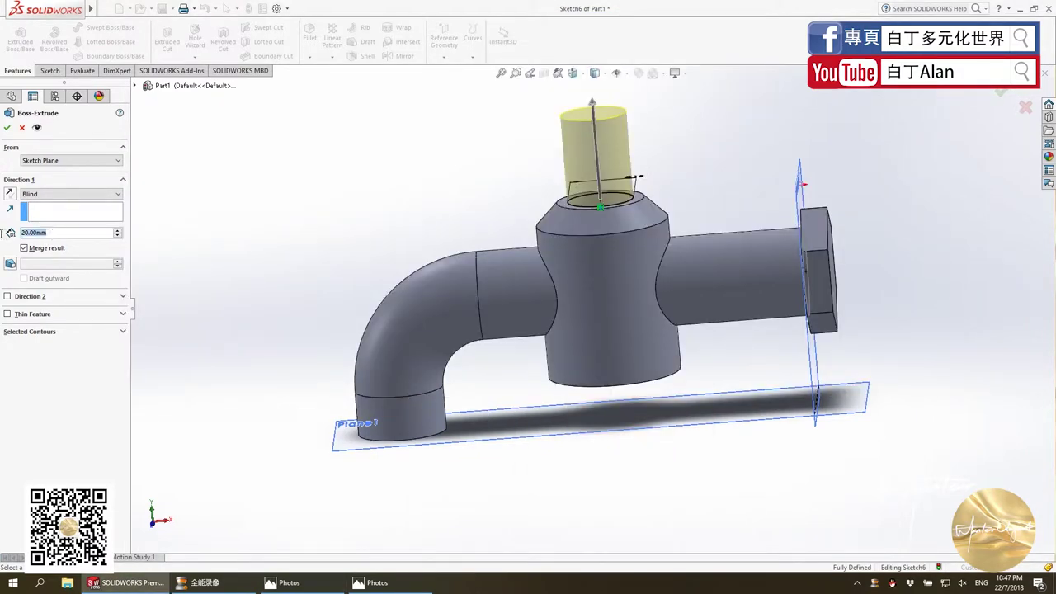
type("15")
key("Return")
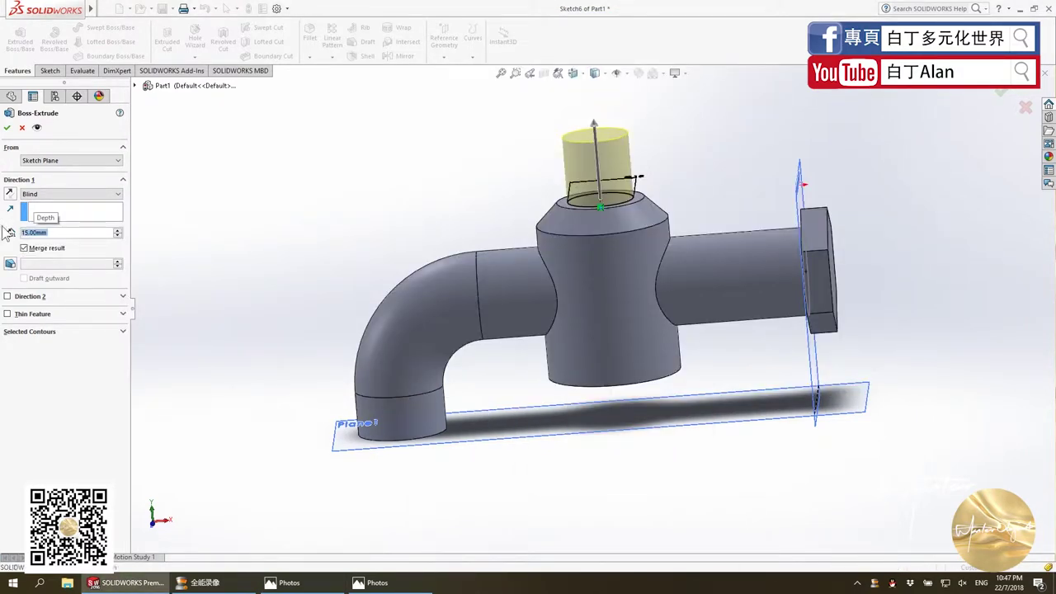
key("Return")
left_click(283, 582)
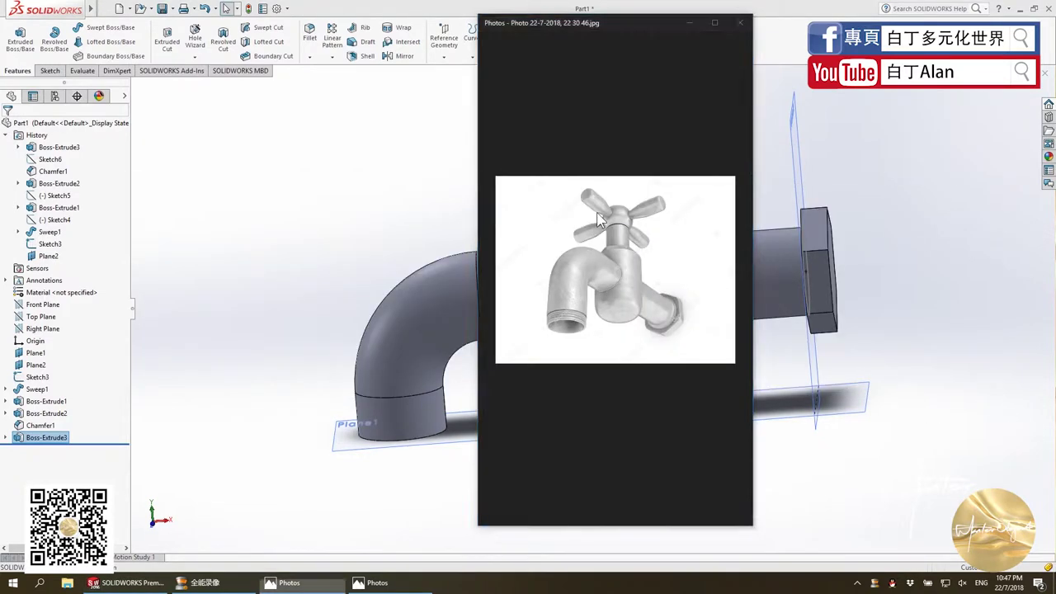
left_click(466, 174)
middle_click_drag(495, 170, 698, 171)
Start a new sketch on the Front Plane.
scroll(581, 225, "down", 3)
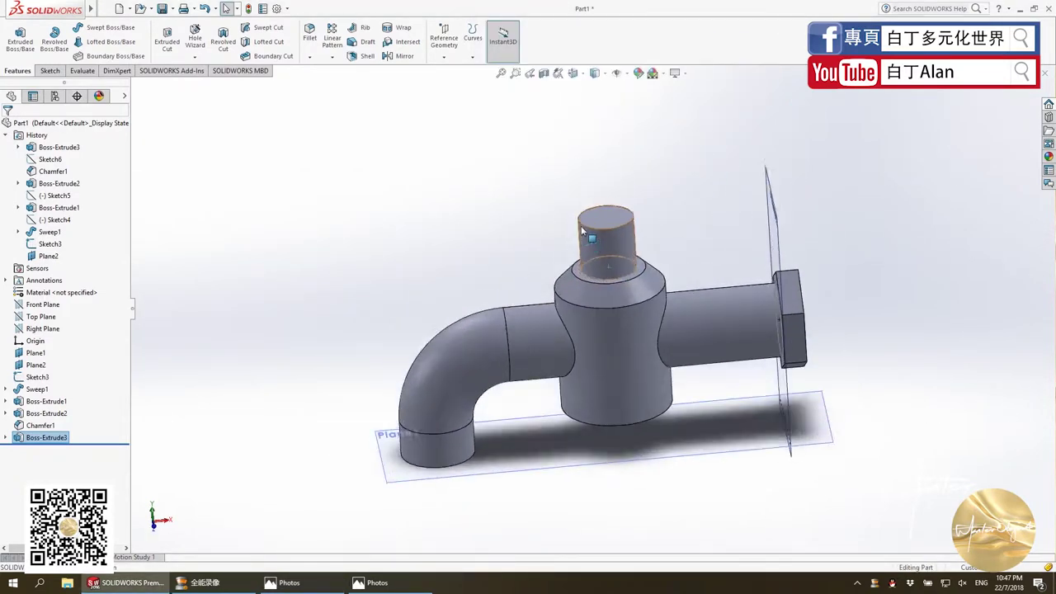
scroll(581, 225, "down", 3)
left_click(607, 225)
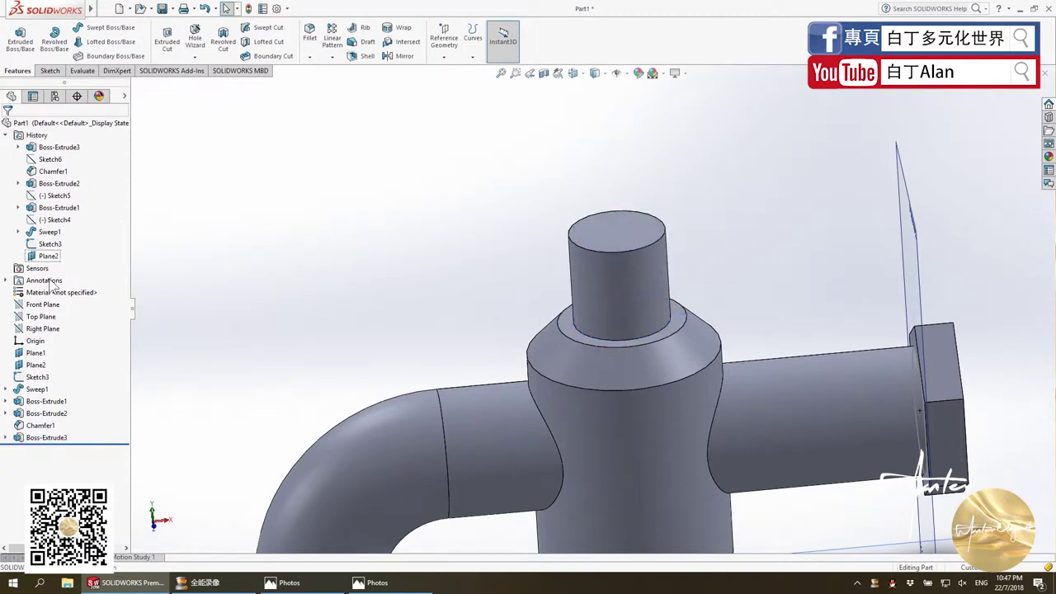
left_click(45, 319)
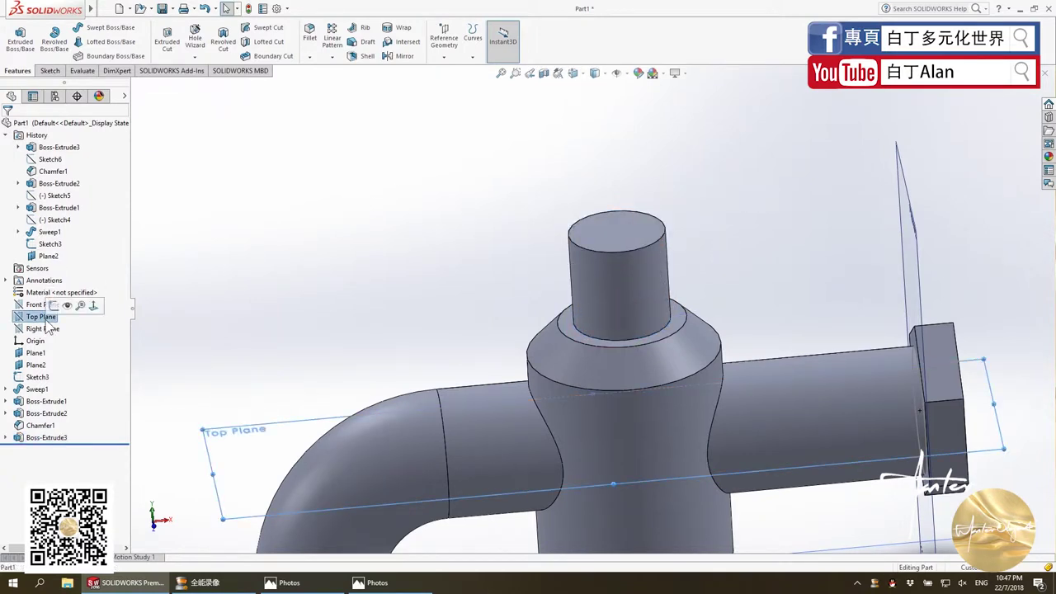
left_click(46, 328)
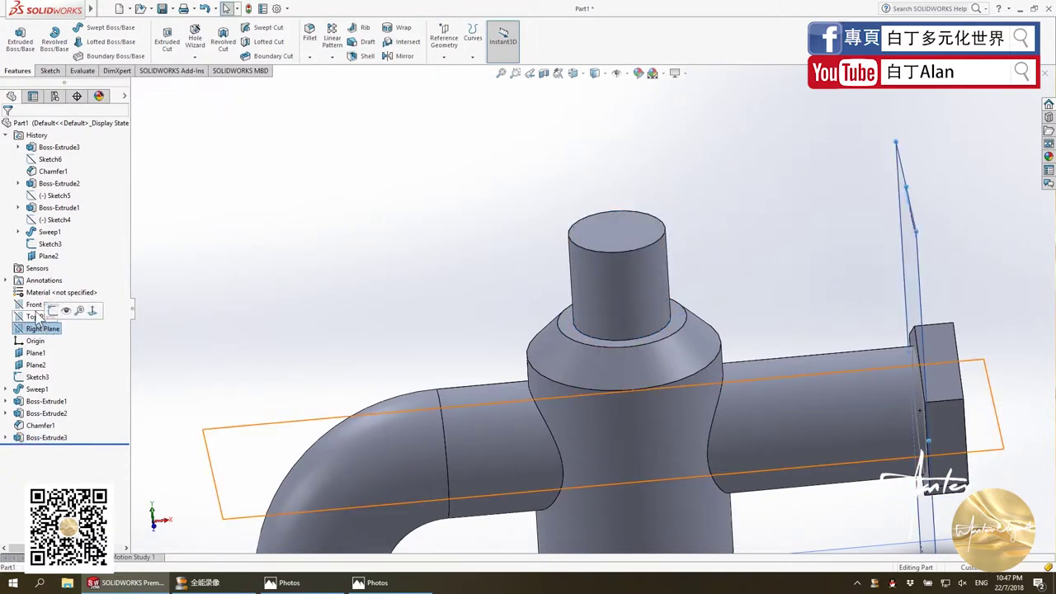
left_click(36, 307)
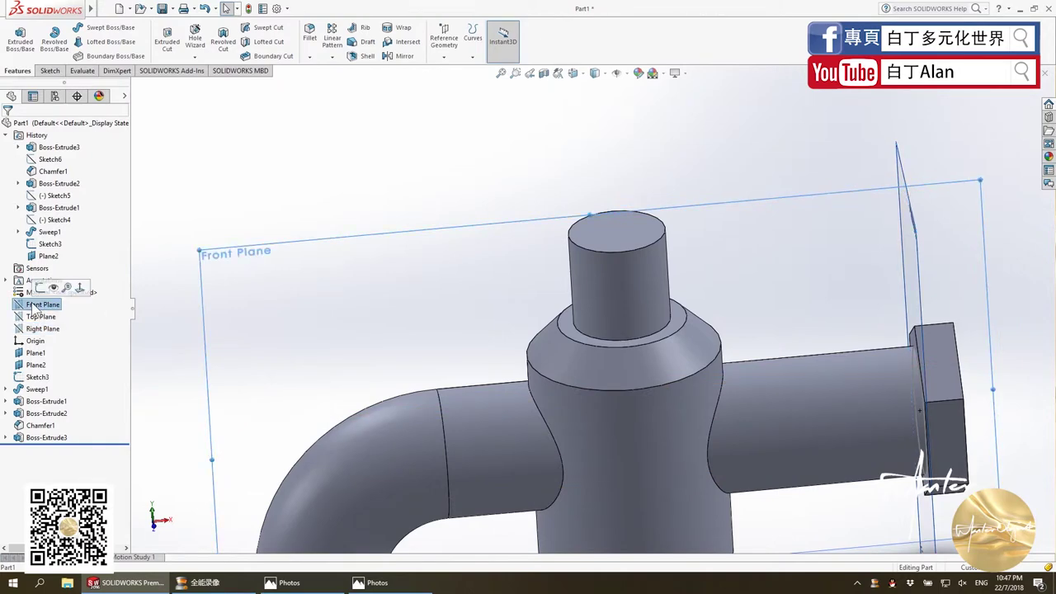
left_click(48, 70)
left_click(16, 37)
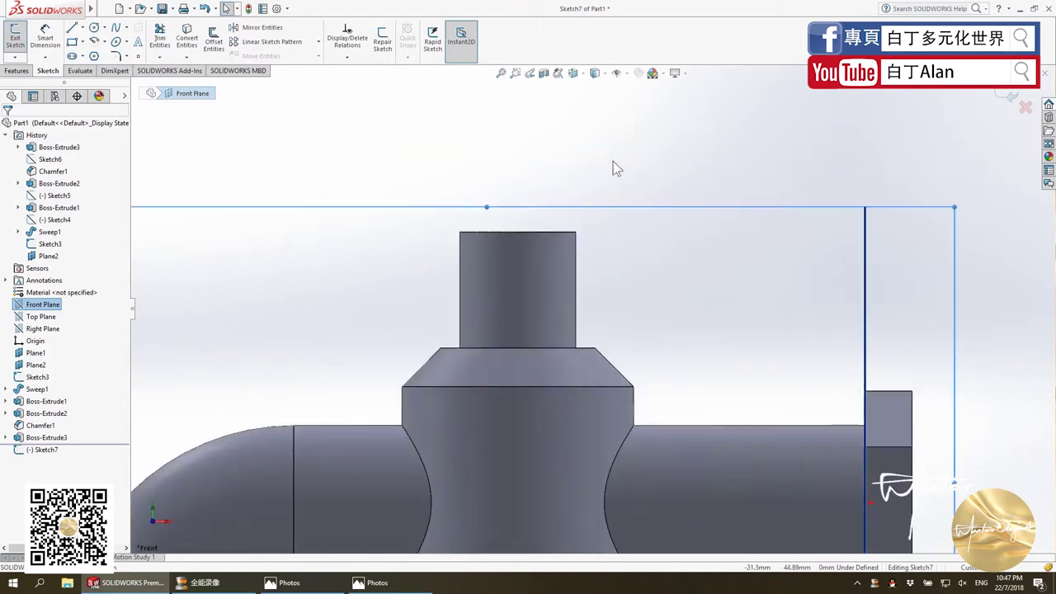
Draw a circle centred above the top boss.
left_click(94, 27)
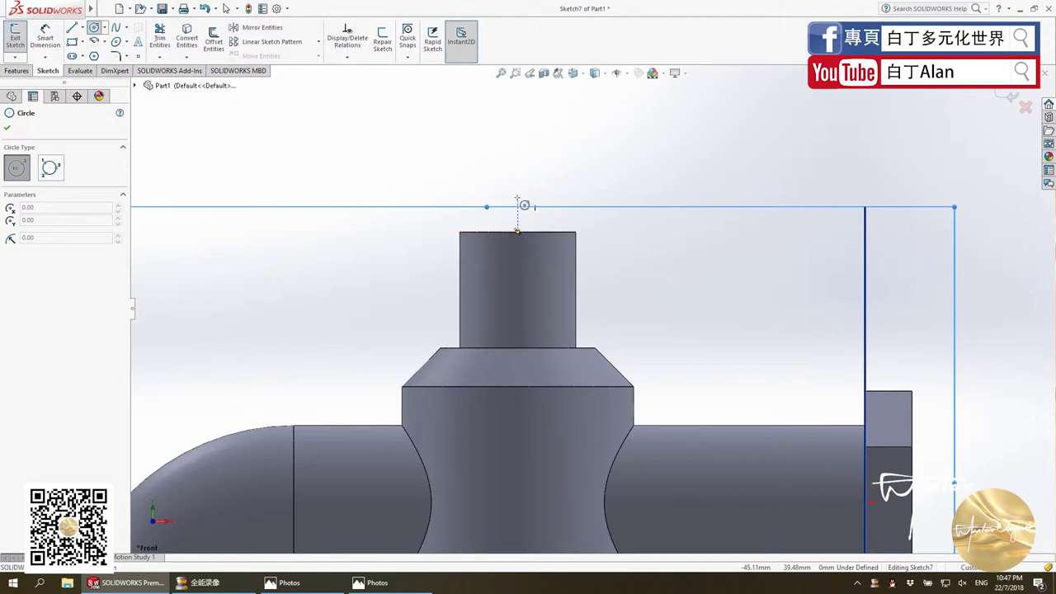
left_click(517, 197)
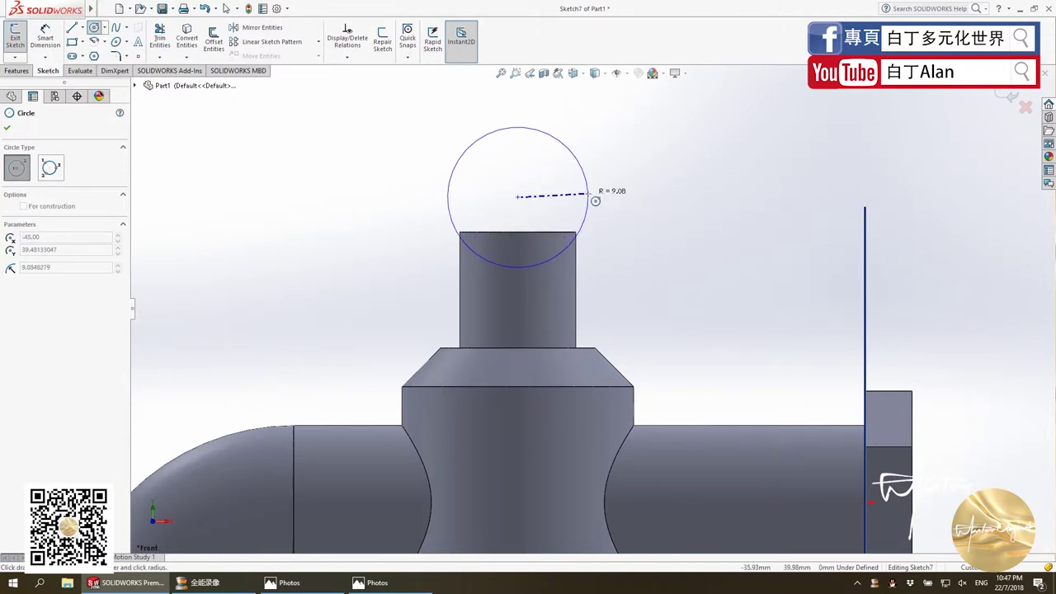
left_click(594, 200)
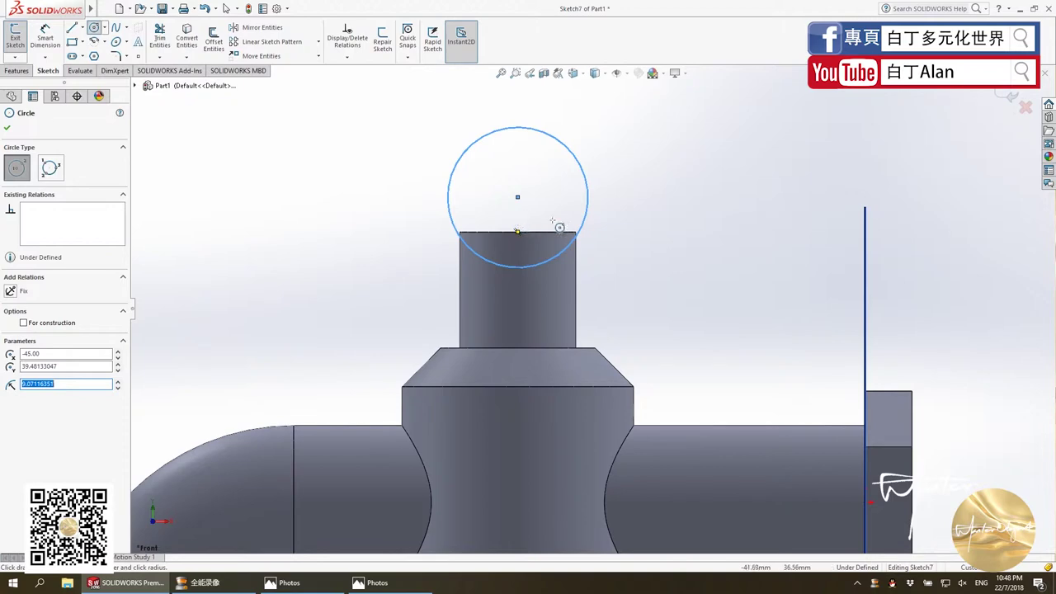
key("Escape")
key("alt+Tab")
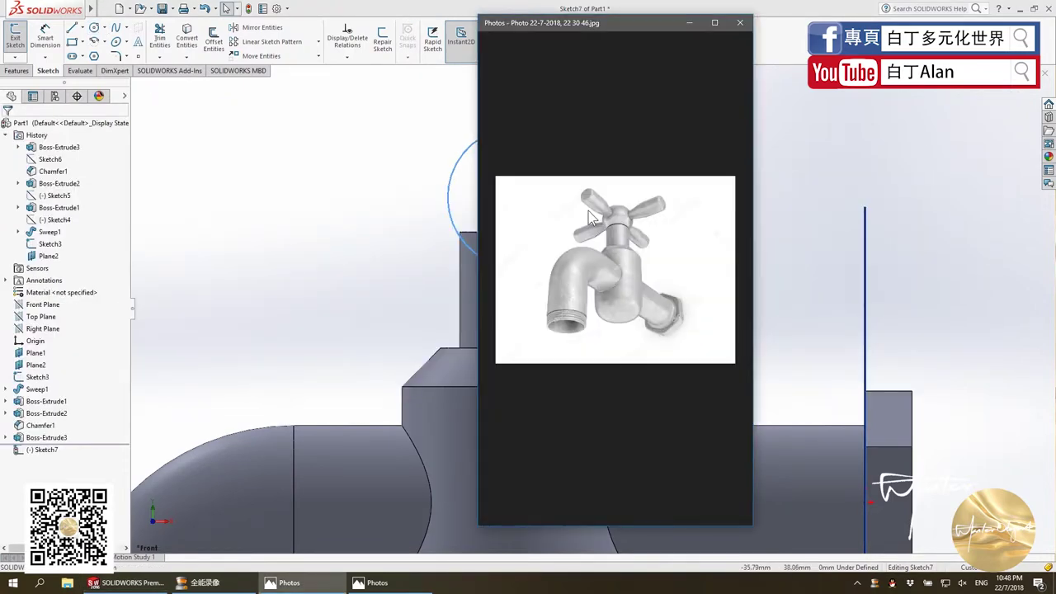
key("alt+Tab")
Dimension the circle's diameter to 20 mm.
left_click(45, 37)
left_click(577, 147)
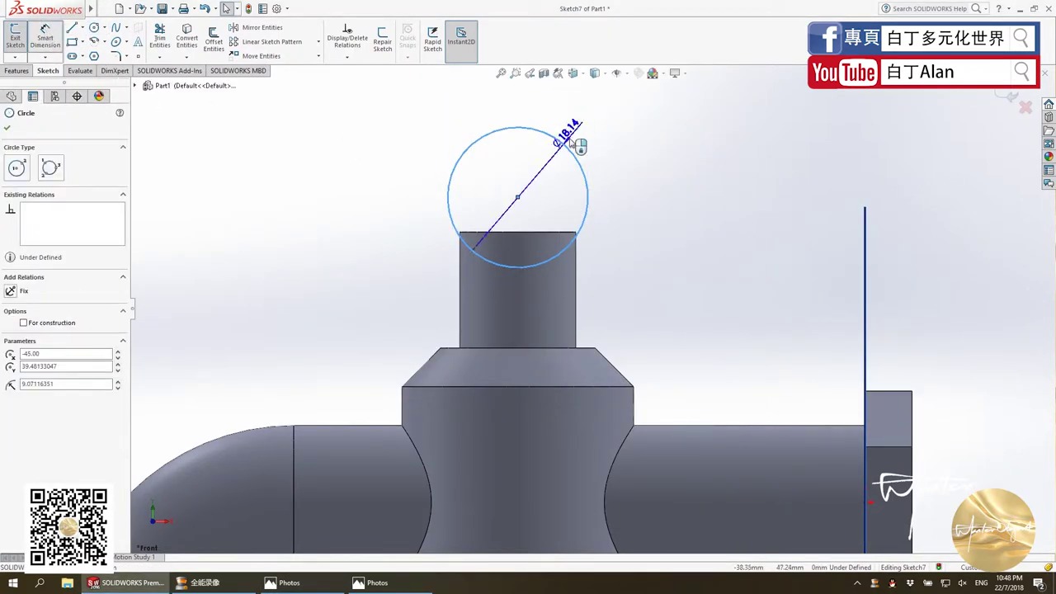
left_click(510, 109)
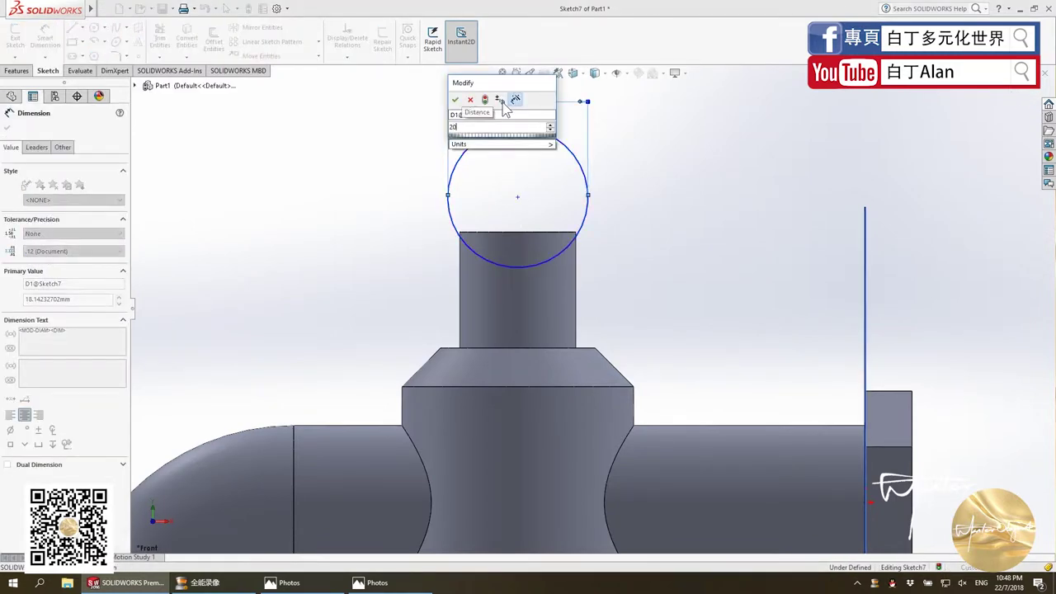
type("20")
key("Return")
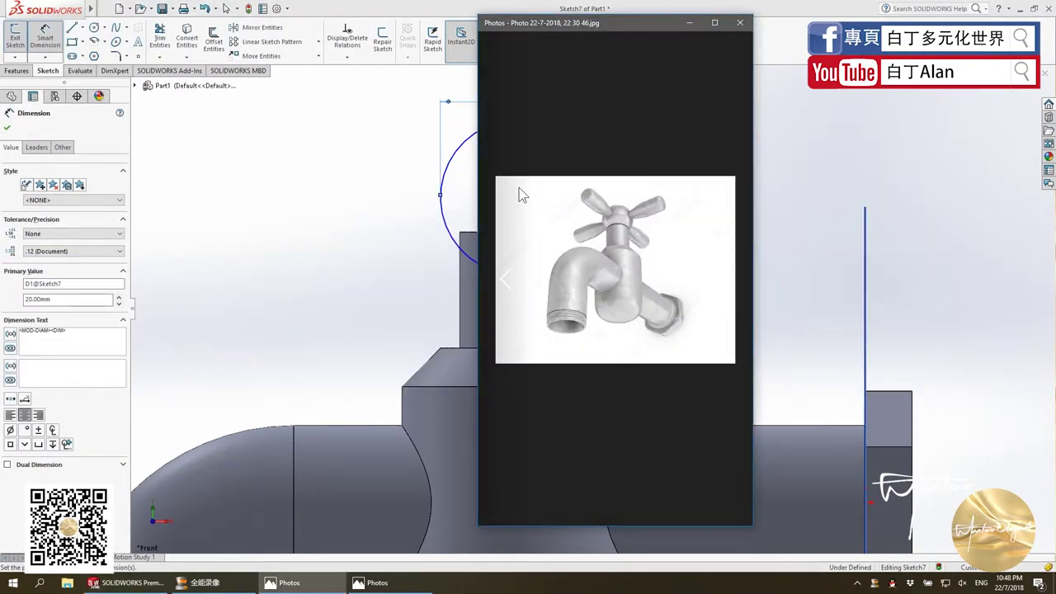
Add a 25 mm height dimension to the circle centre, checking the reference photo.
key("alt+Tab")
key("alt+Tab")
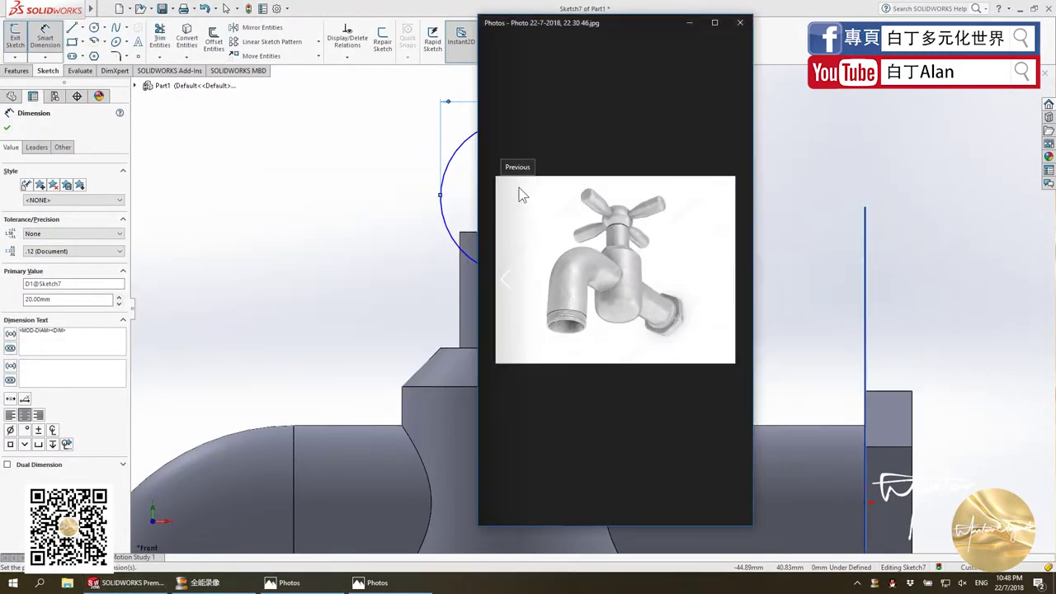
key("alt+Tab")
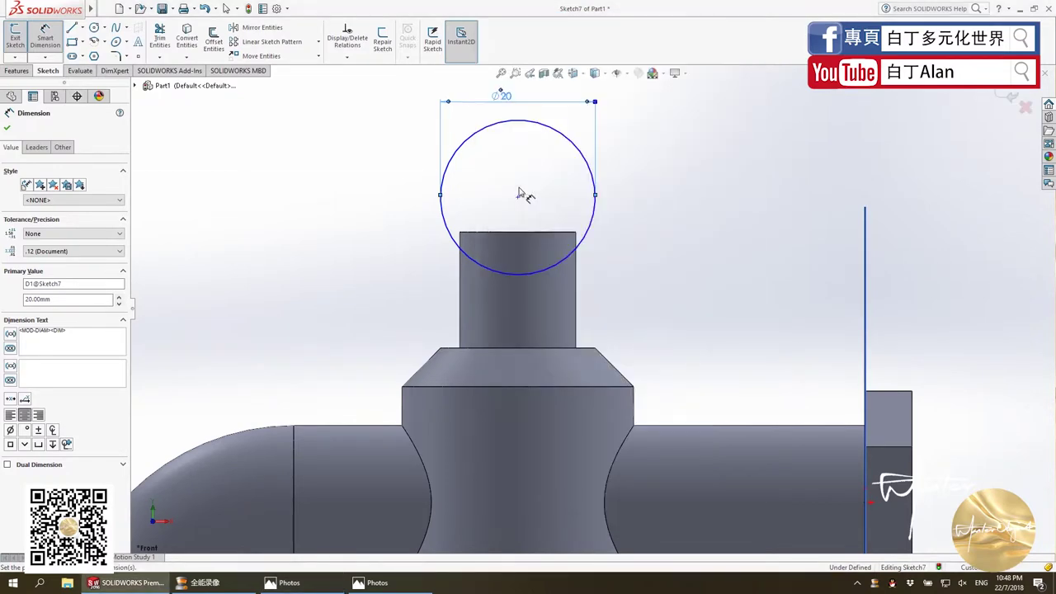
key("alt+Tab")
key("alt+Tab")
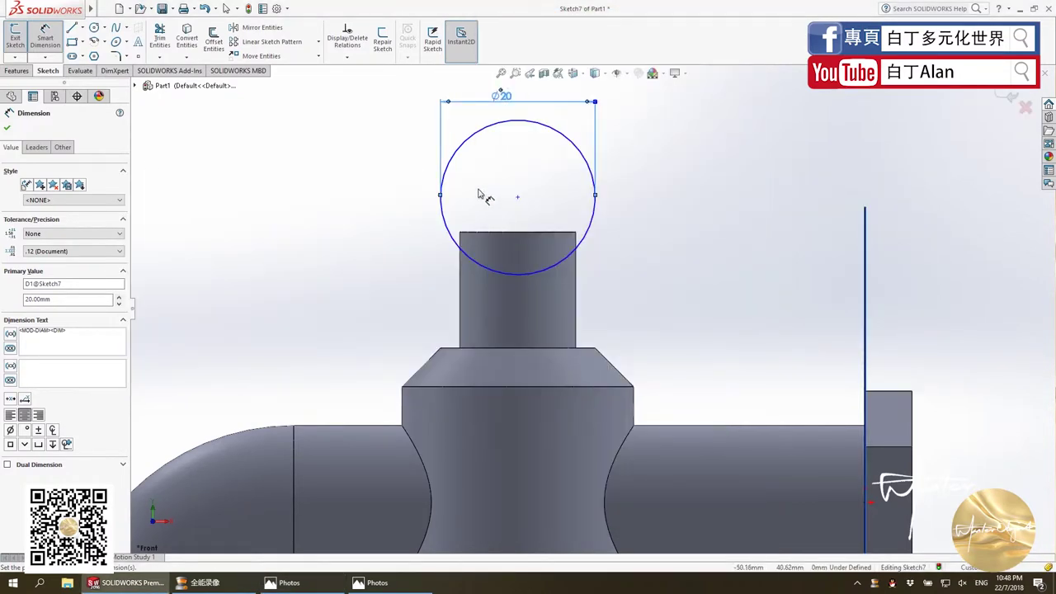
left_click(518, 197)
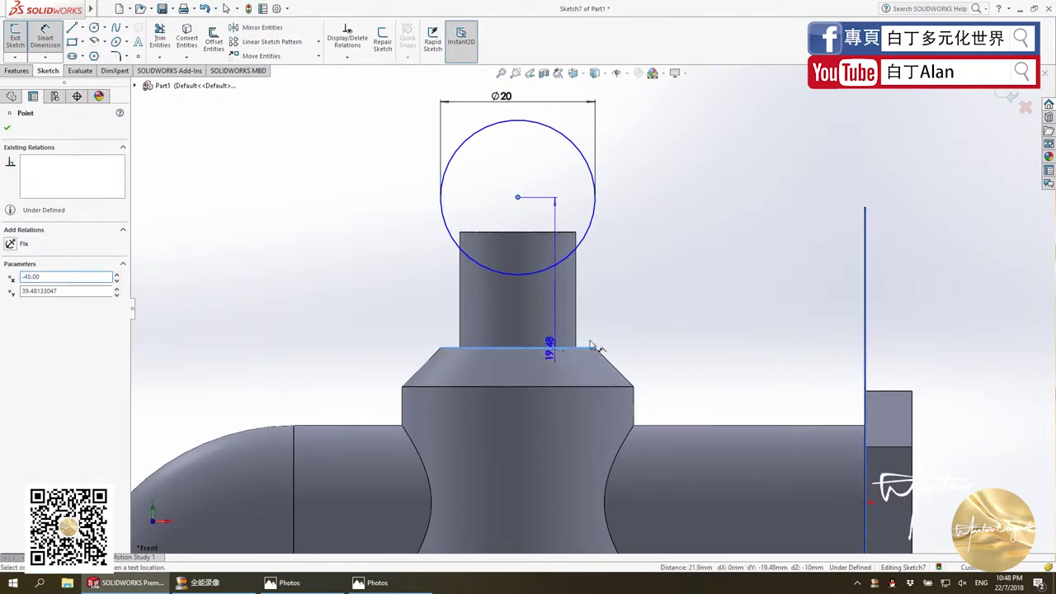
key("alt+Tab")
left_click(665, 305)
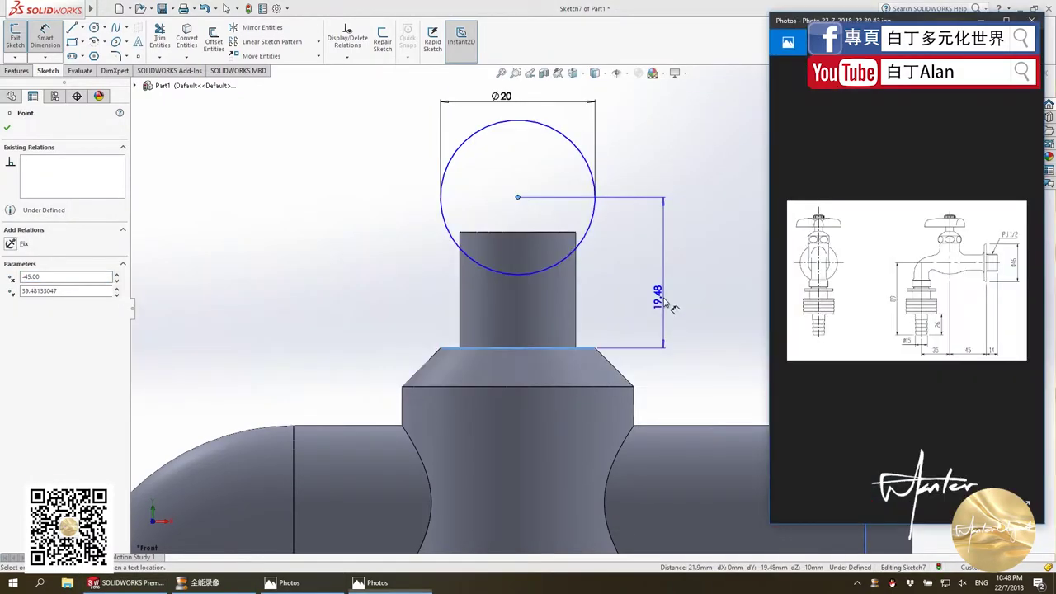
left_click(708, 249)
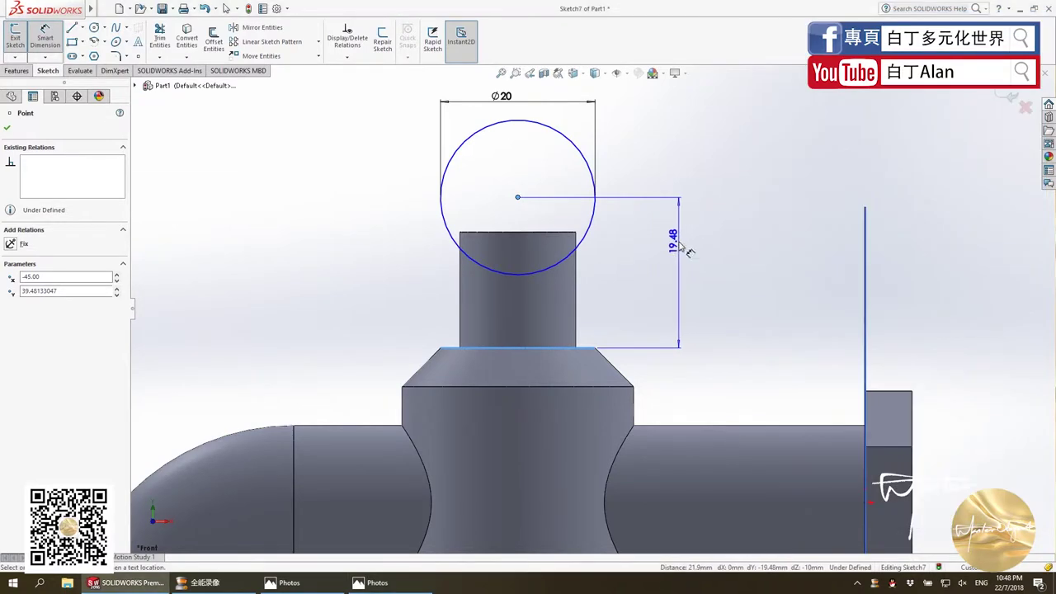
left_click(680, 248)
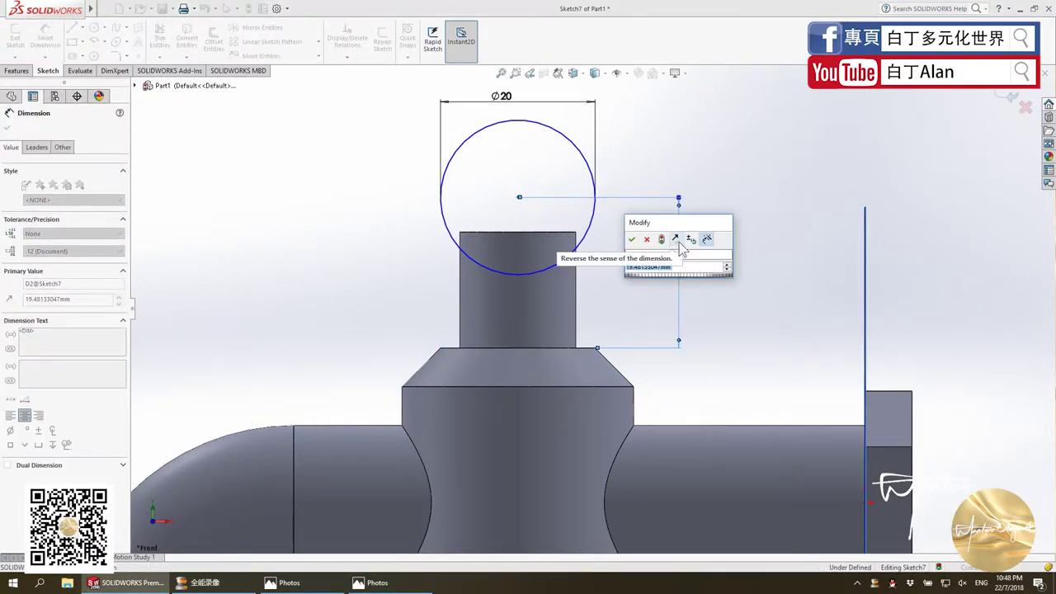
type("25")
key("Return")
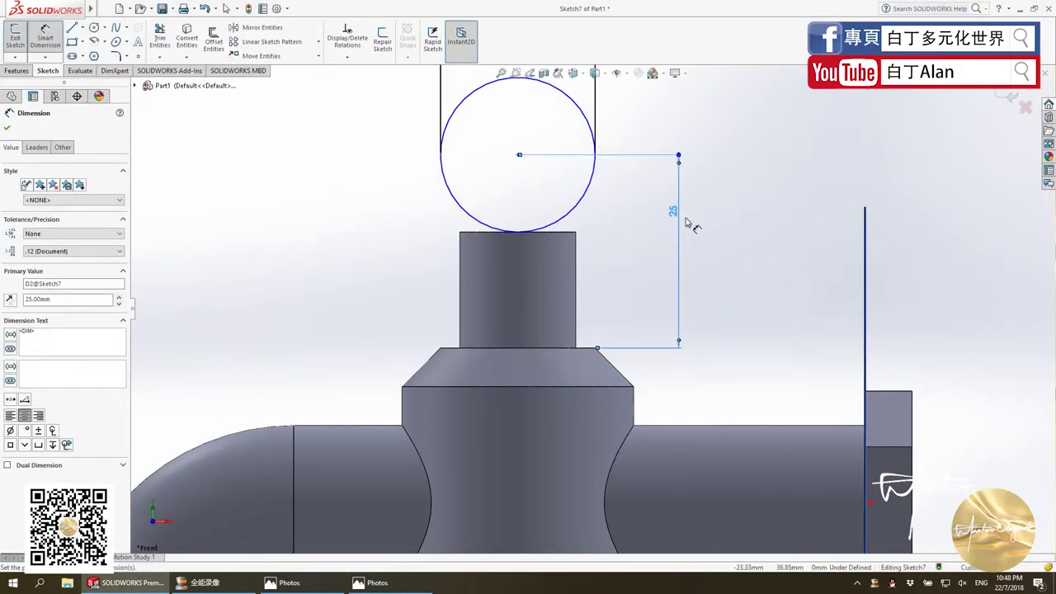
Change the circle centre's height dimension to 22, then 23, then 3.
double_click(672, 213)
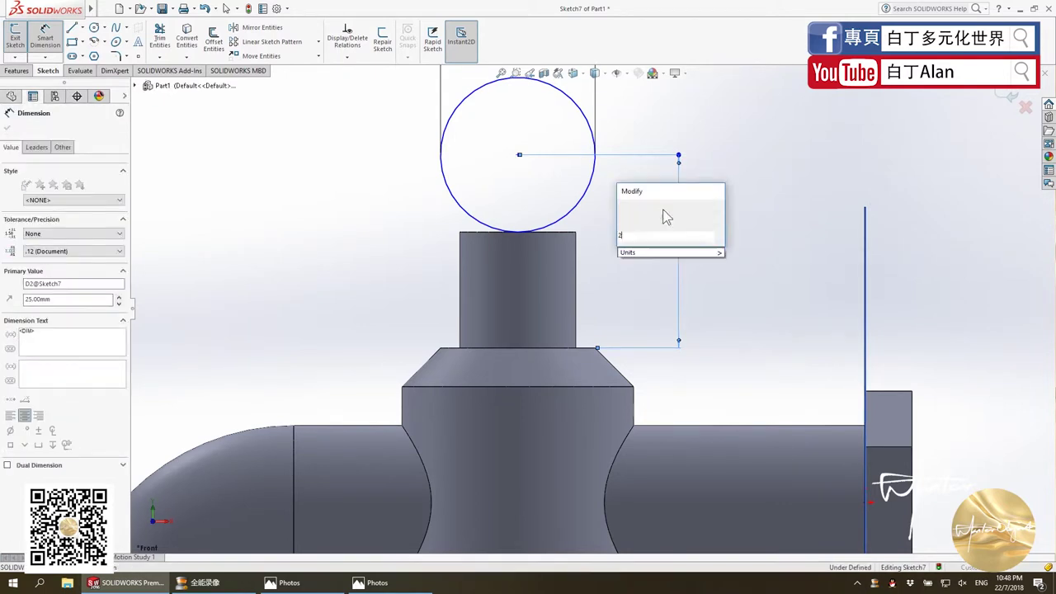
type("22")
key("Return")
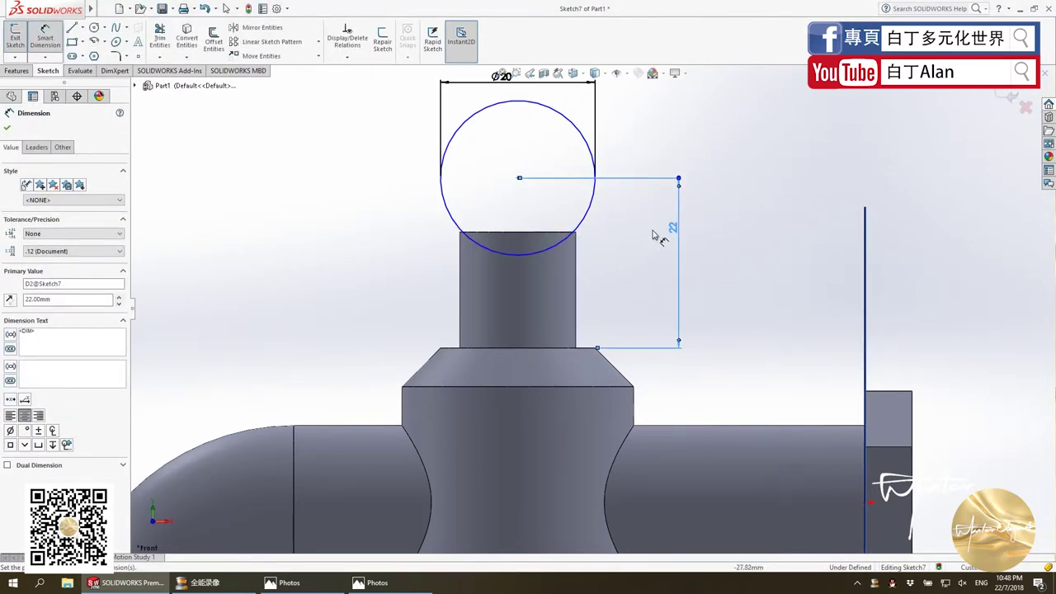
double_click(671, 228)
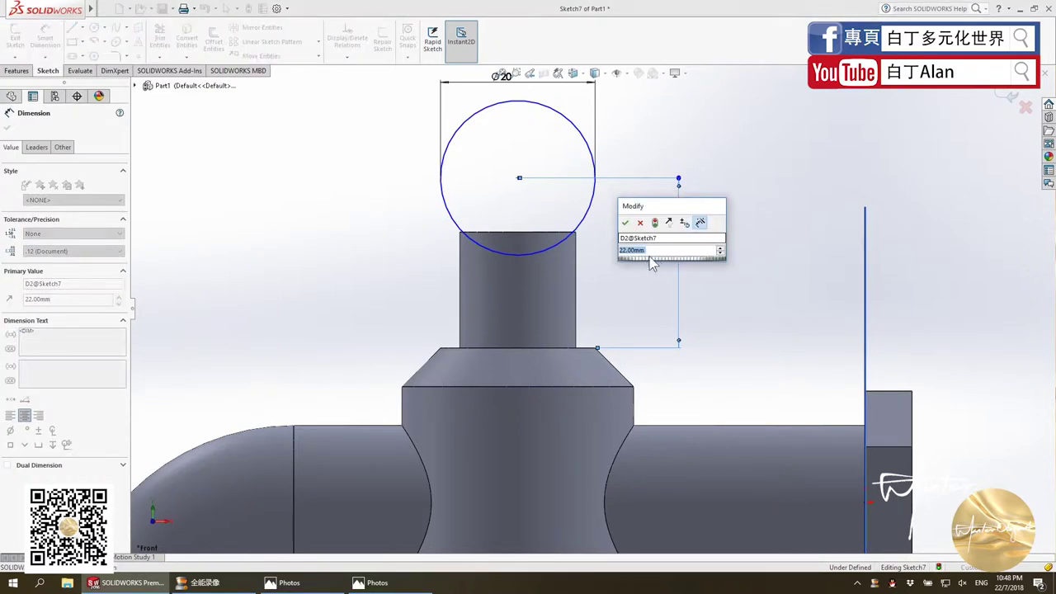
type("23")
key("Return")
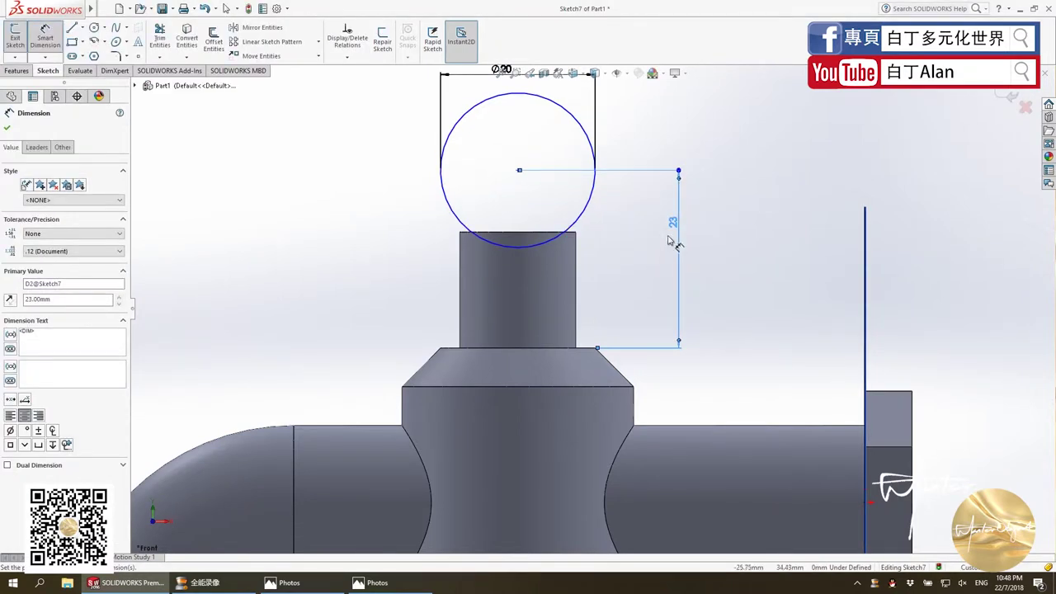
double_click(672, 229)
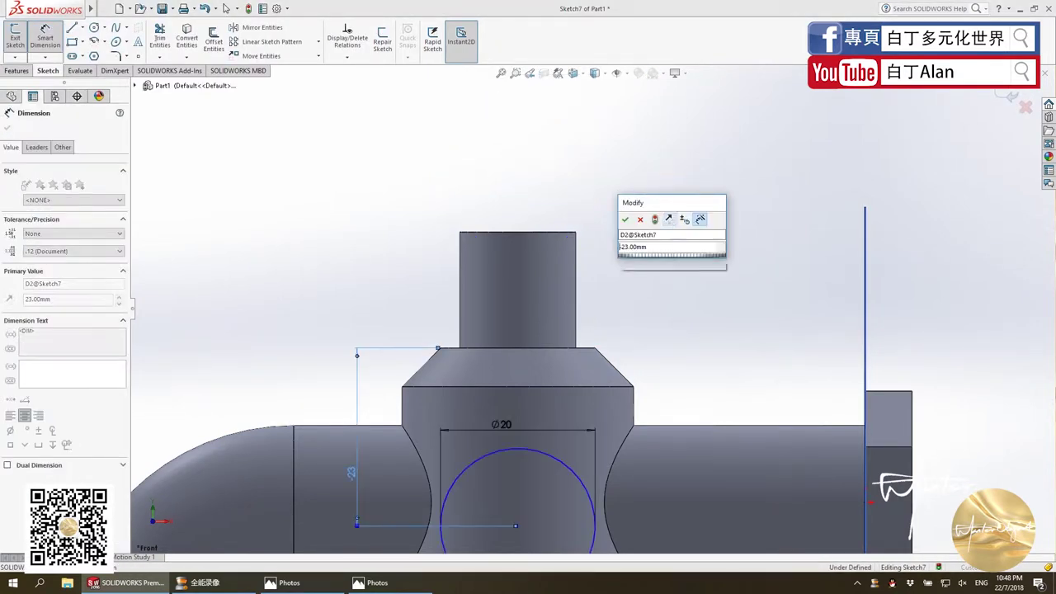
type("3")
key("Return")
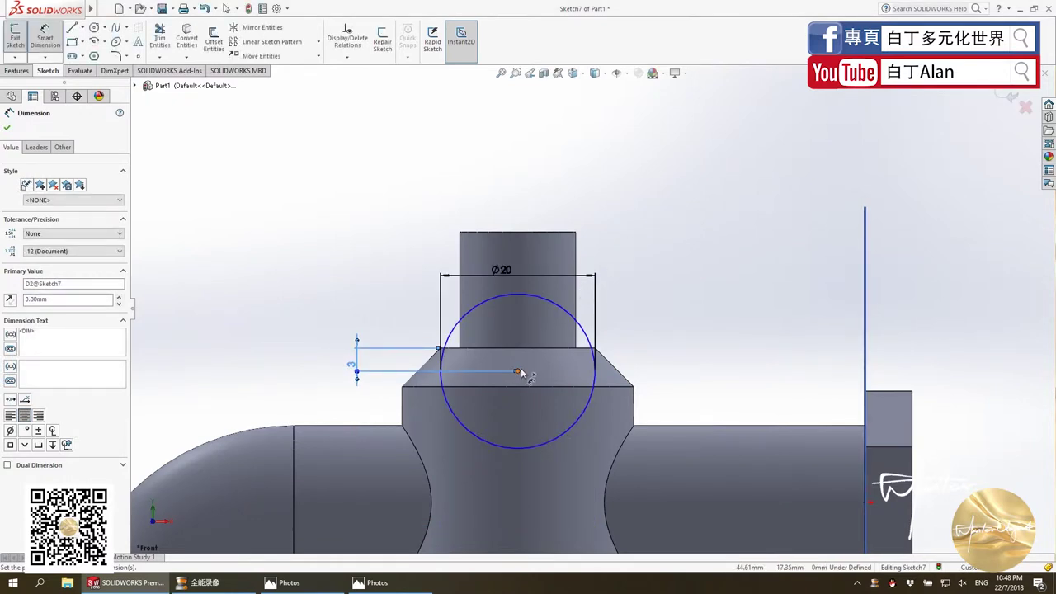
key("Escape")
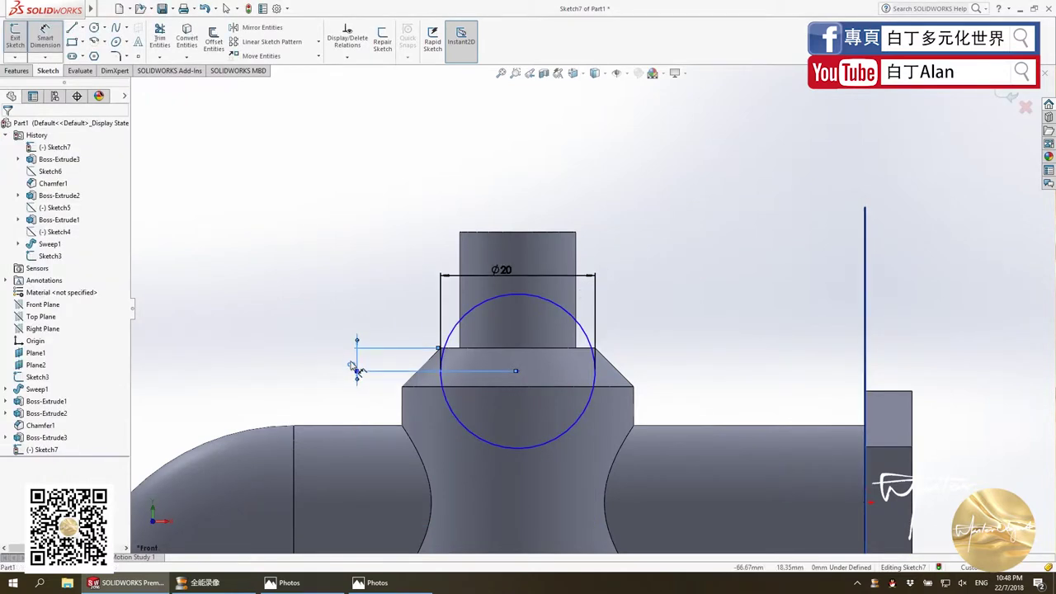
Set the height to 20, then delete that misplaced dimension and move the circle back above the boss.
double_click(352, 366)
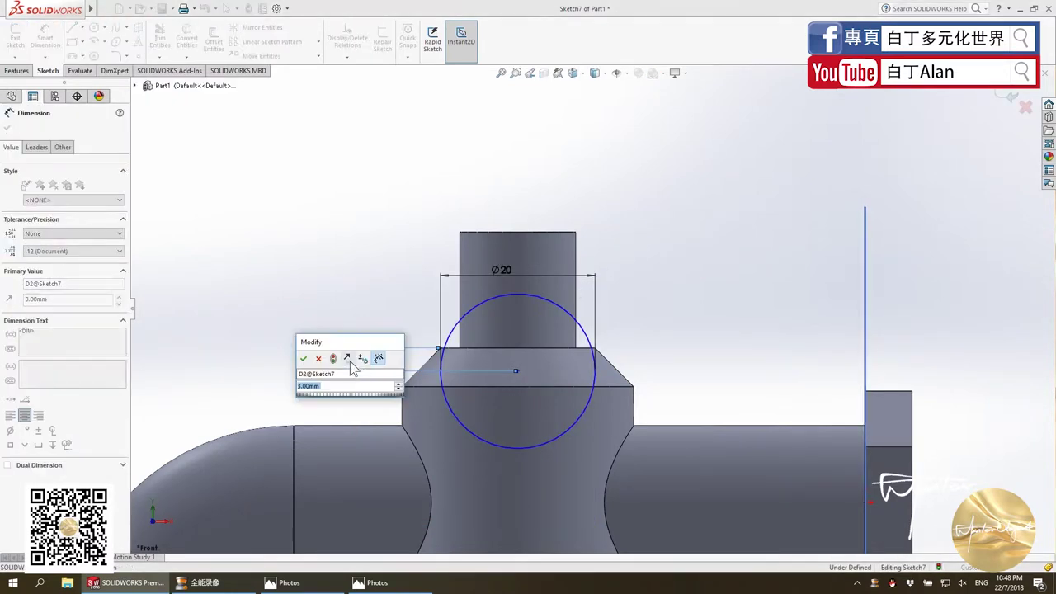
type("20")
key("Return")
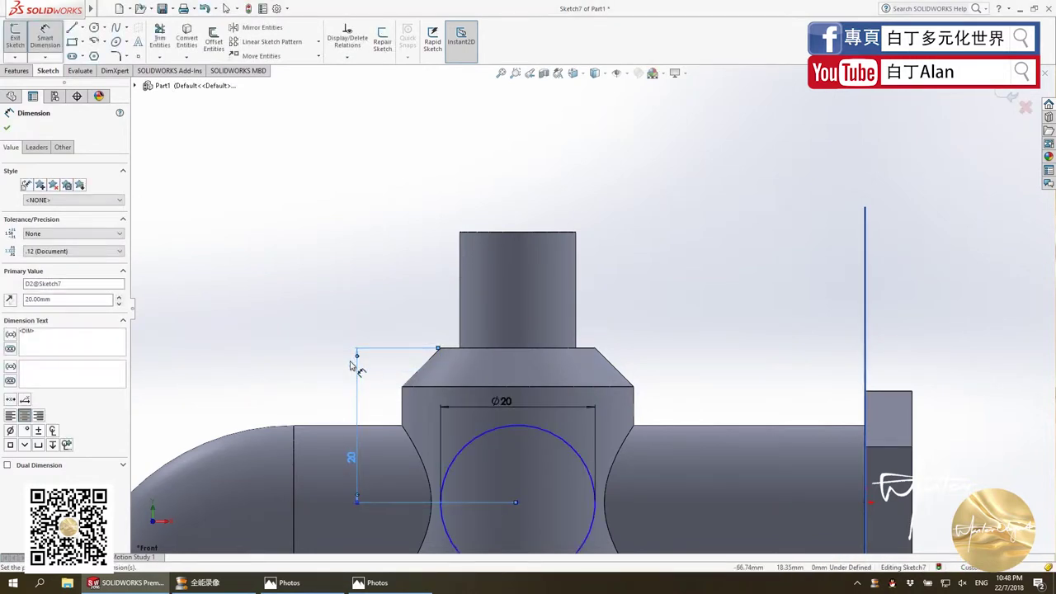
left_click(517, 495)
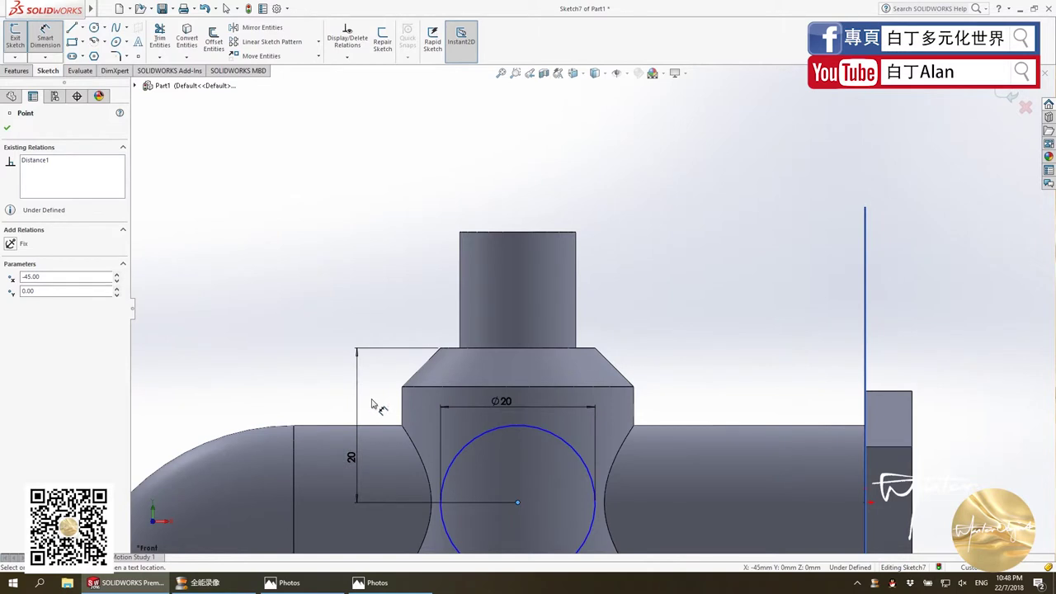
left_click_drag(373, 405, 329, 296)
key("Delete")
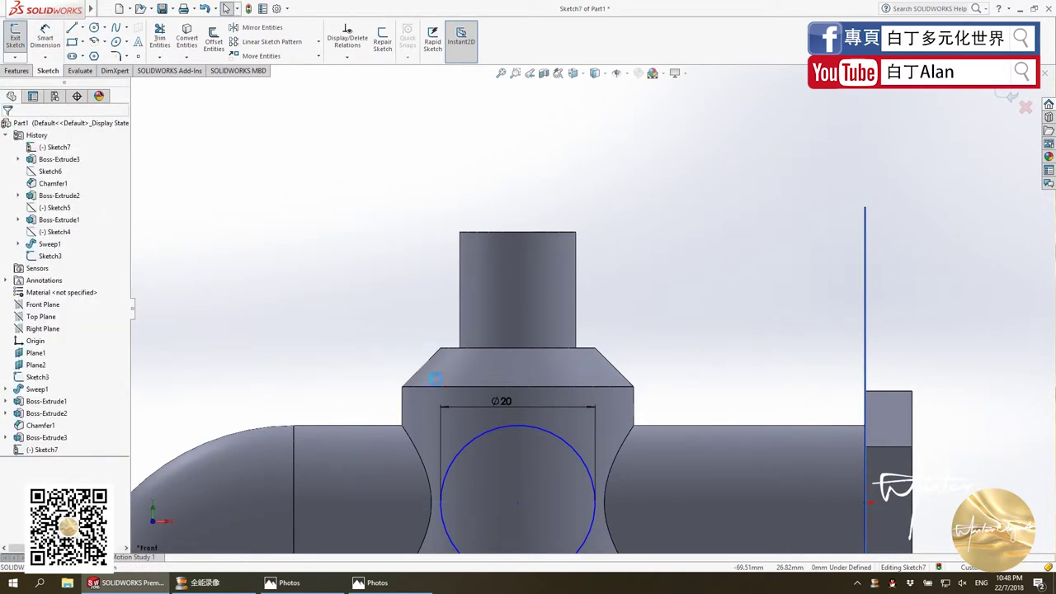
left_click_drag(517, 502, 507, 201)
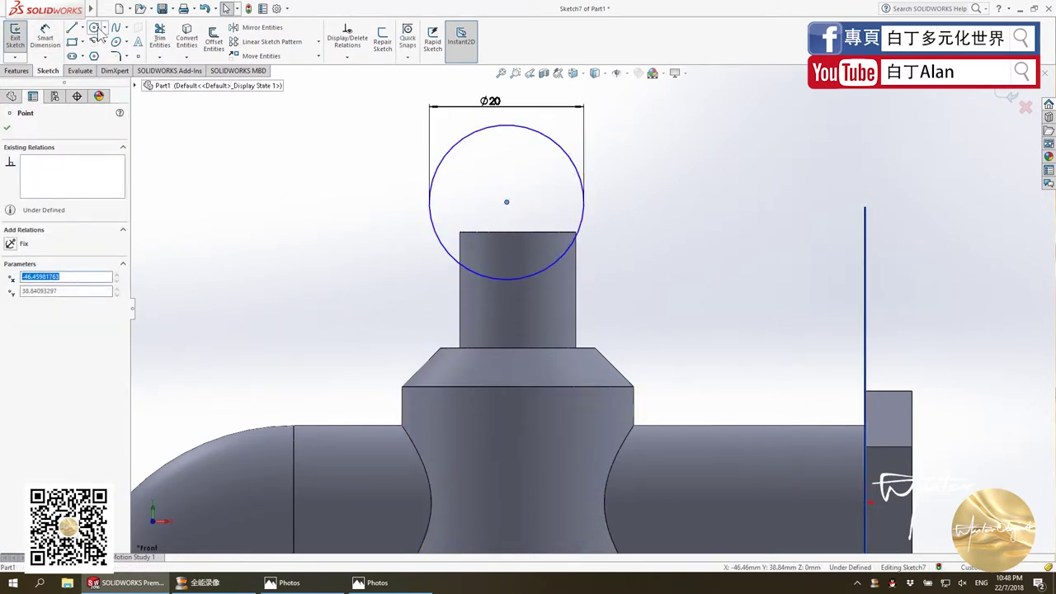
Dimension the circle centre 20 mm above the chamfered body's top edge.
left_click(41, 36)
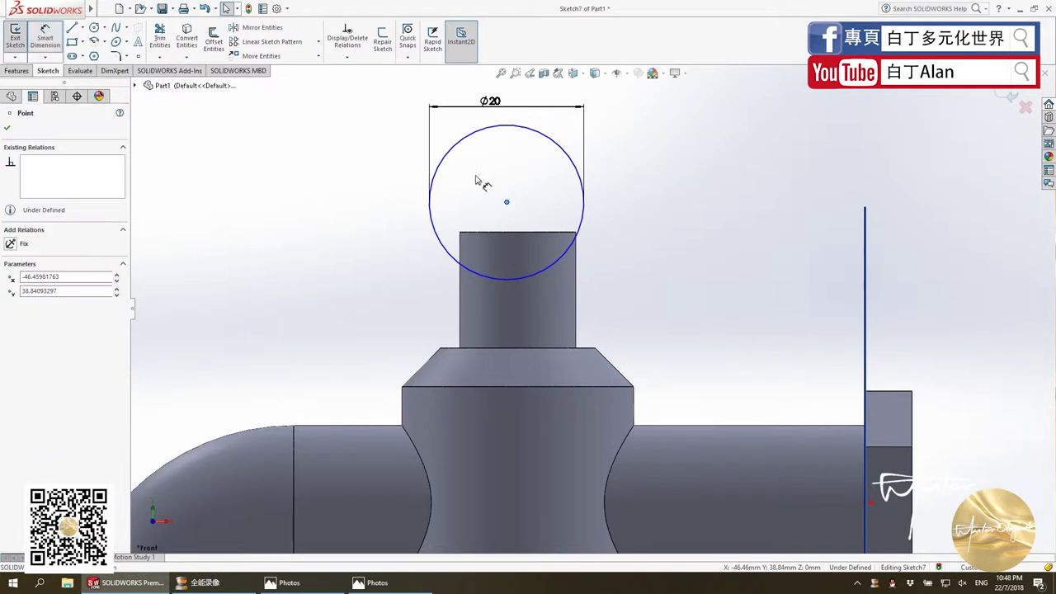
left_click(543, 347)
left_click(620, 273)
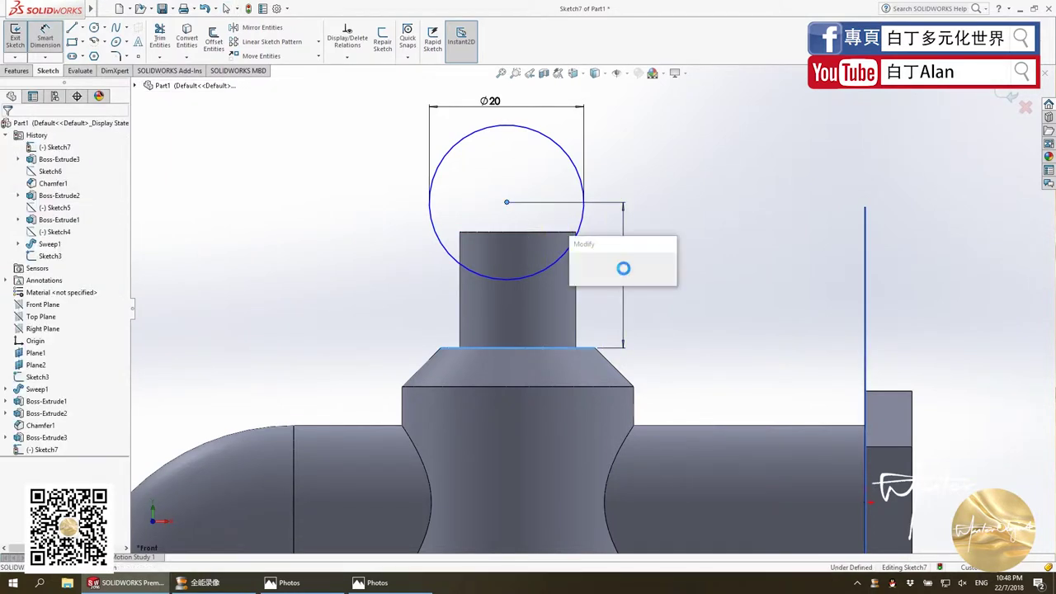
type("20")
key("Return")
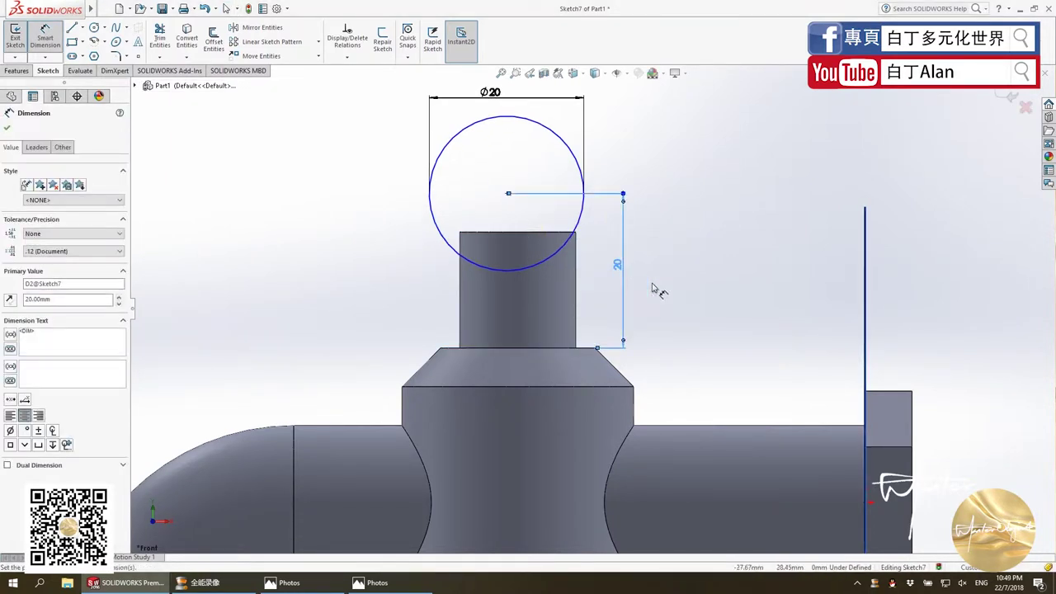
key("Escape")
Check the circle centre point's coordinates in its properties.
left_click(507, 193)
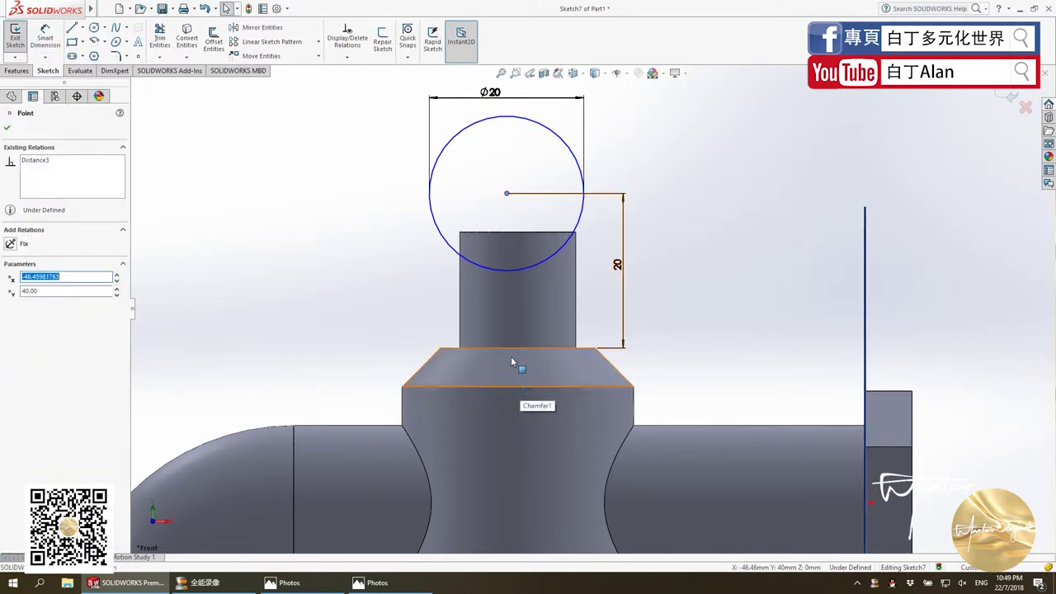
scroll(520, 356, "up", 3)
scroll(532, 388, "down", 2)
scroll(553, 412, "up", 3)
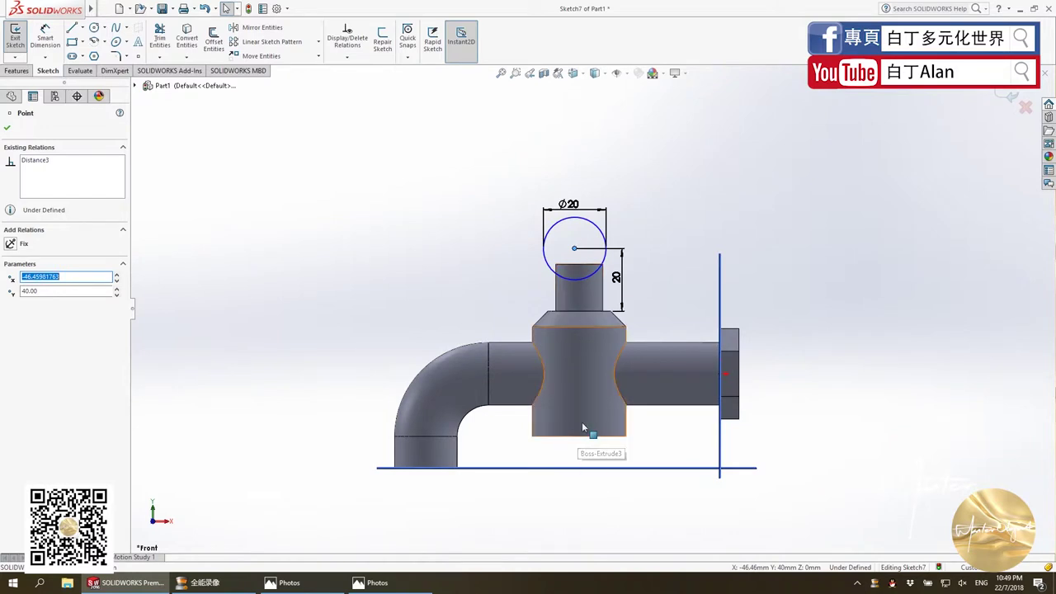
left_click(651, 246)
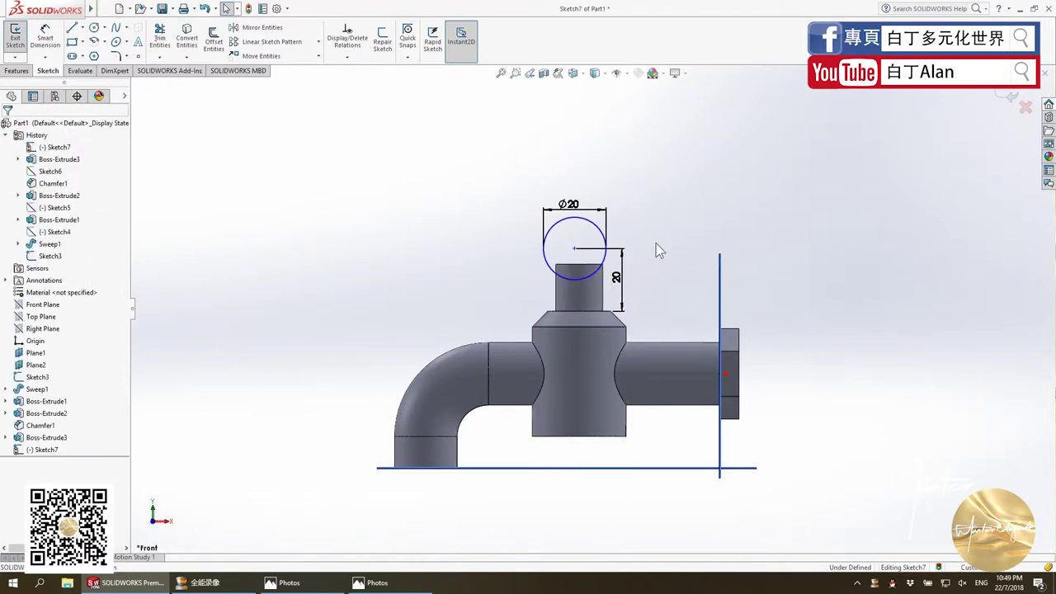
scroll(656, 243, "down", 3)
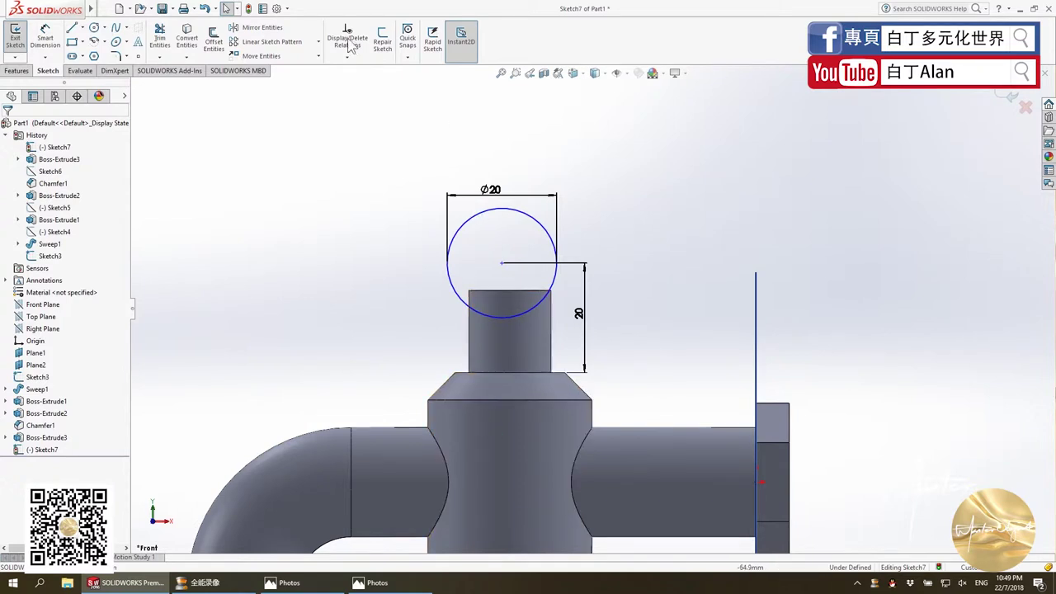
Draw a vertical centerline from the boss top up through the circle.
left_click(82, 27)
left_click(91, 52)
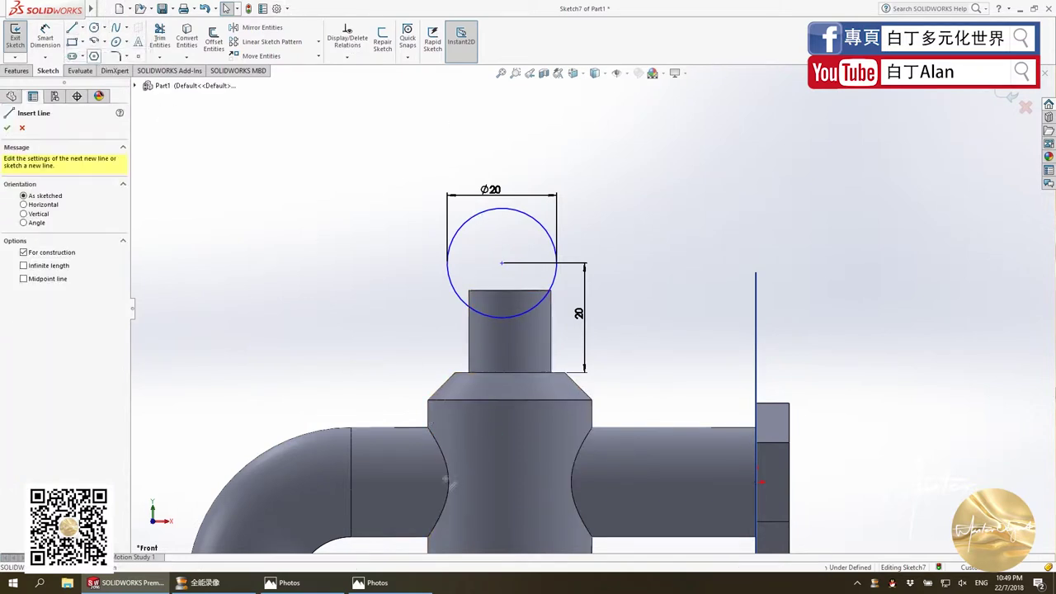
left_click(504, 467)
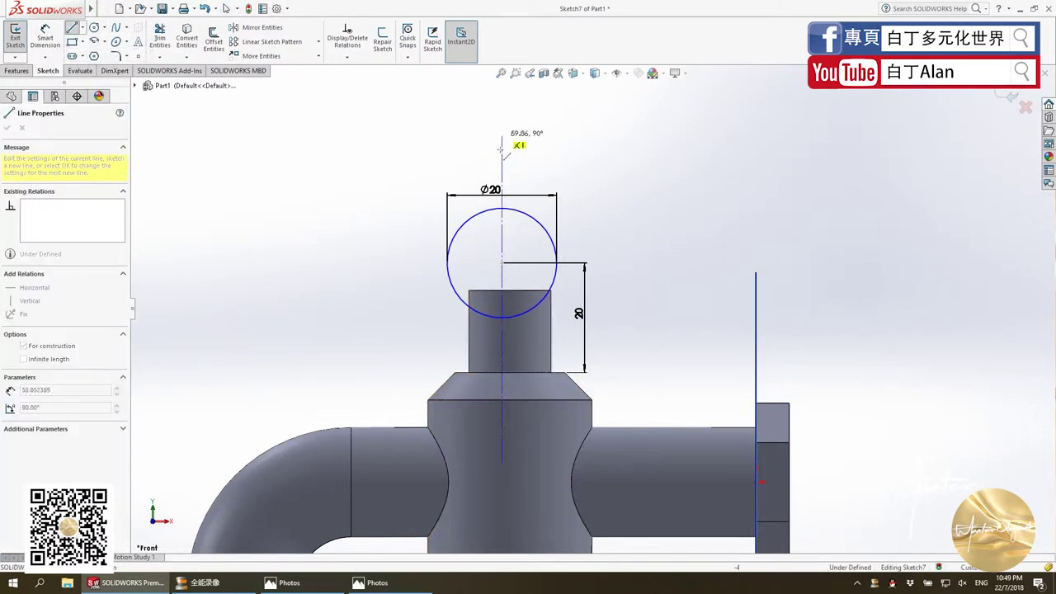
key("Escape")
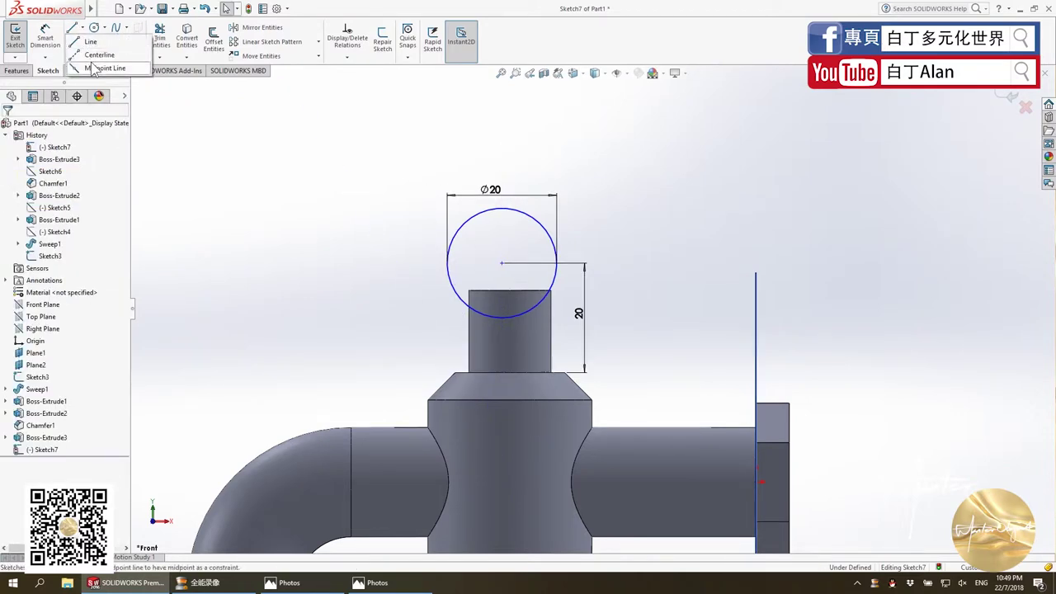
left_click(93, 55)
left_click(72, 27)
left_click(82, 27)
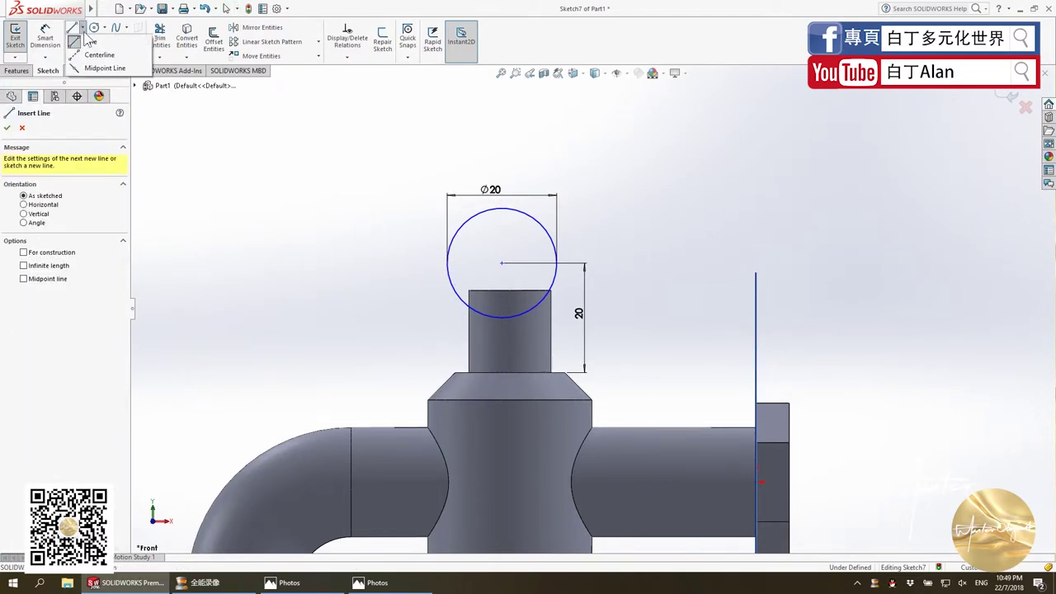
left_click(91, 52)
scroll(459, 354, "up", 3)
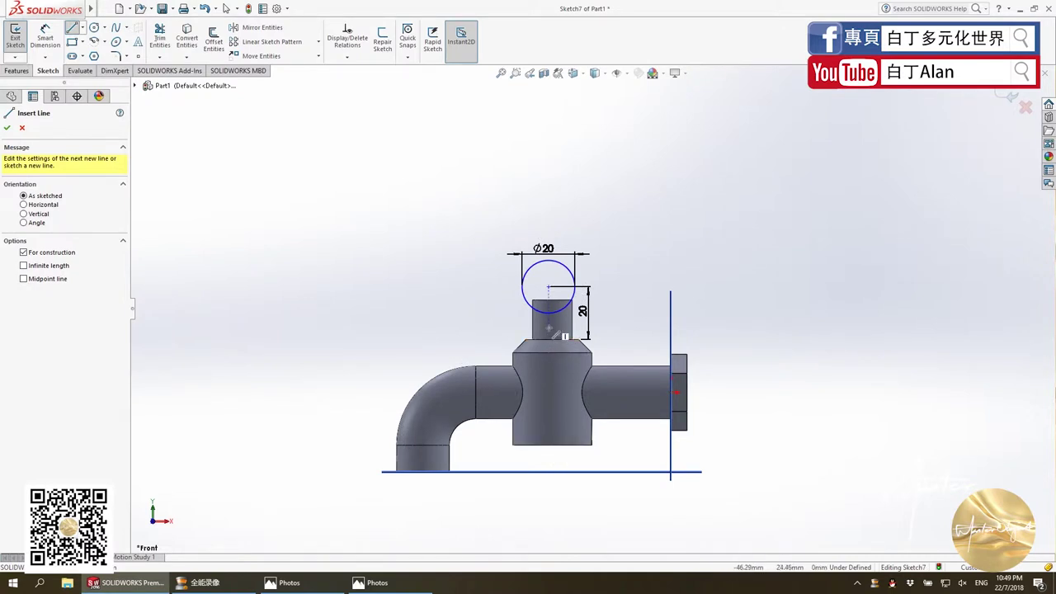
scroll(553, 339, "down", 3)
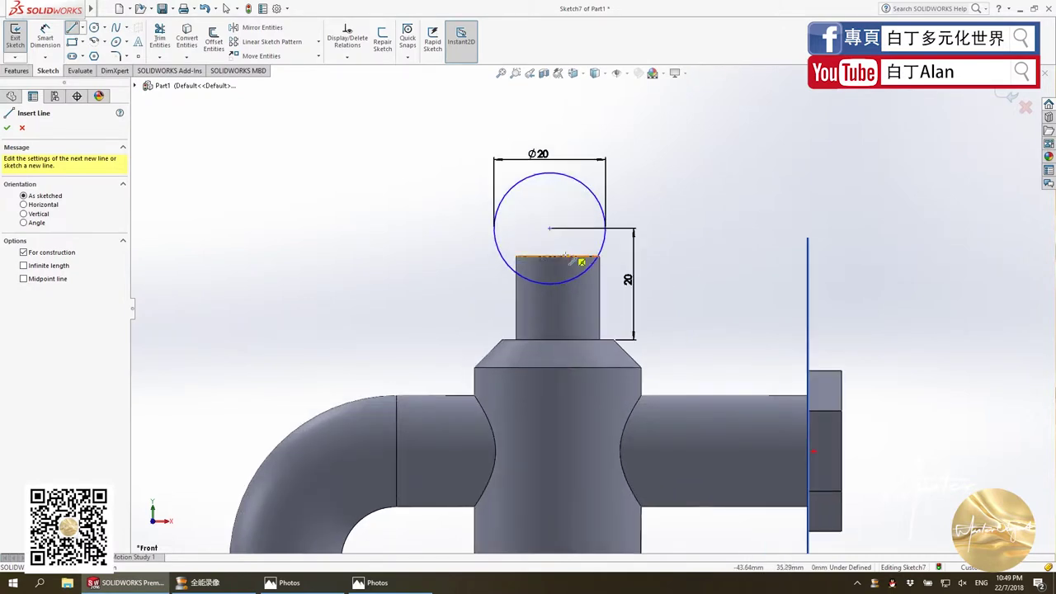
left_click(558, 256)
left_click(558, 117)
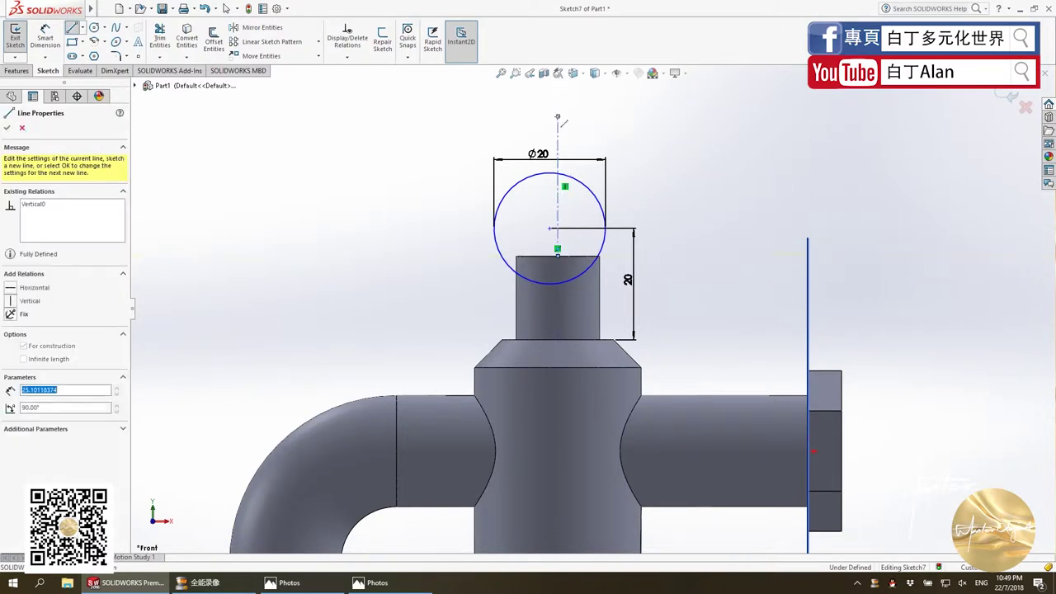
key("Escape")
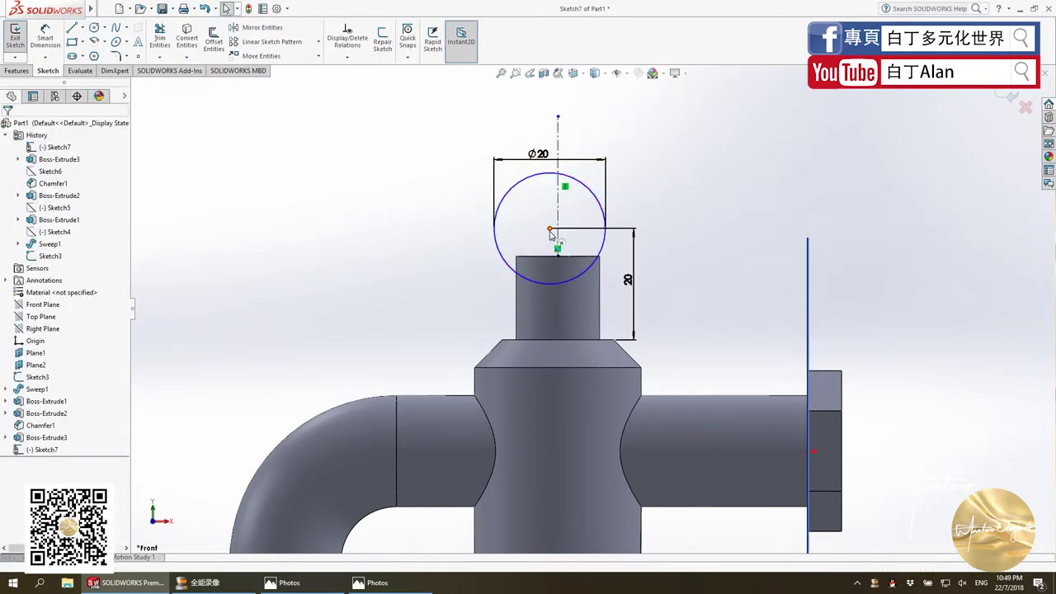
Make the circle centre coincident with the centerline.
left_click(552, 227)
left_click(558, 216, "ctrl")
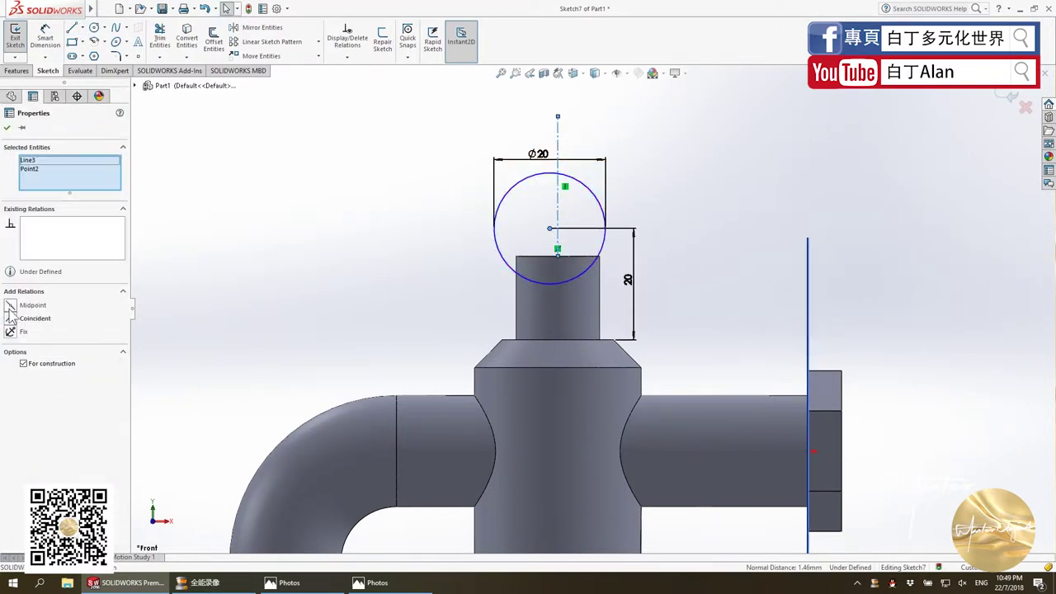
left_click(11, 320)
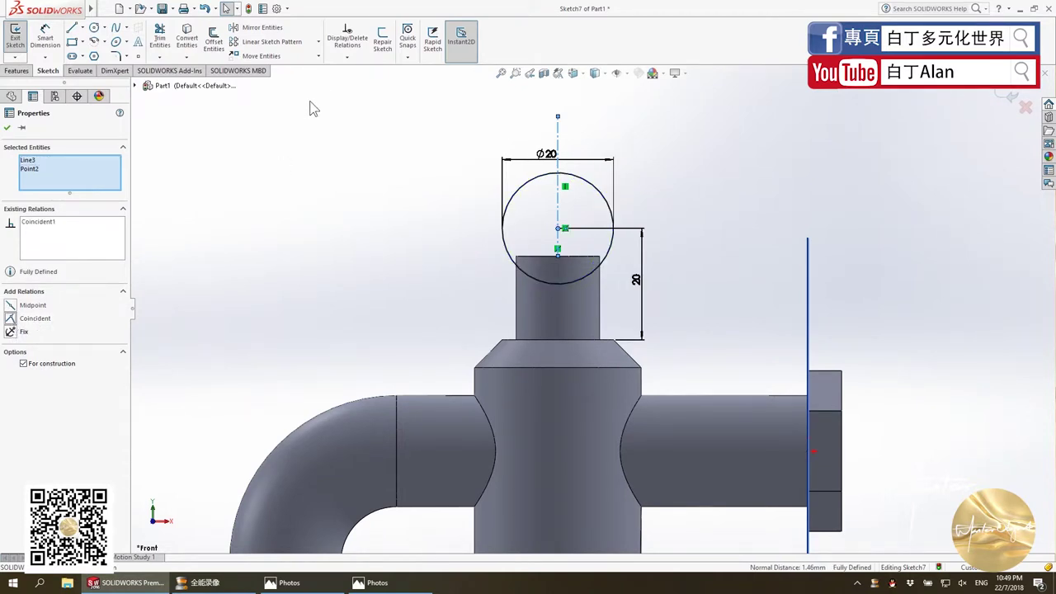
left_click(326, 212)
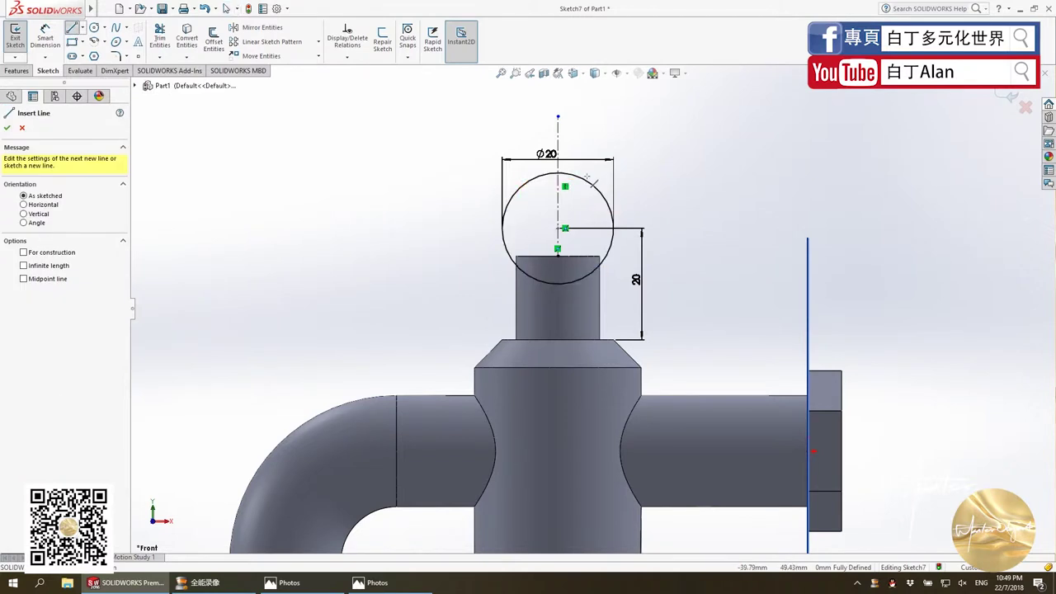
Draw a vertical line from the circle centre down to the boss and trim away the circle's left half.
left_click(558, 228)
left_click(558, 285)
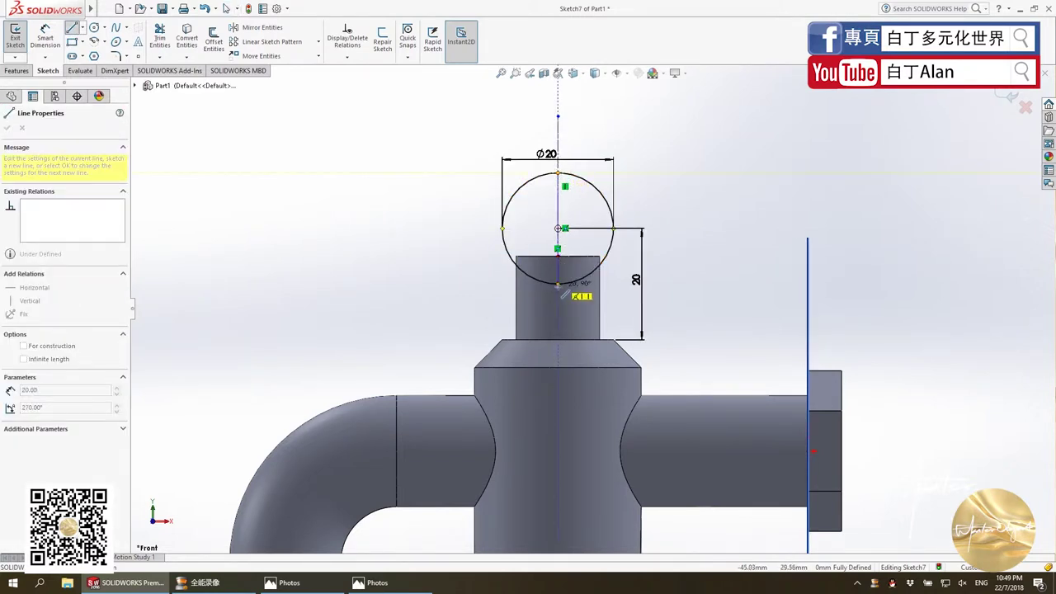
key("Escape")
key("Escape")
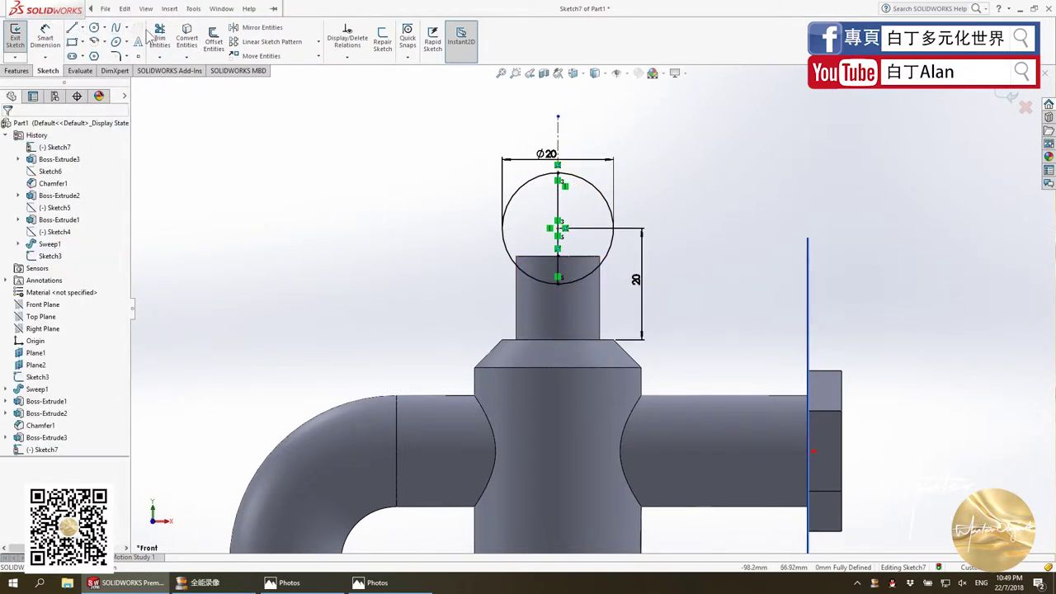
left_click(159, 37)
left_click_drag(528, 219, 466, 235)
key("Escape")
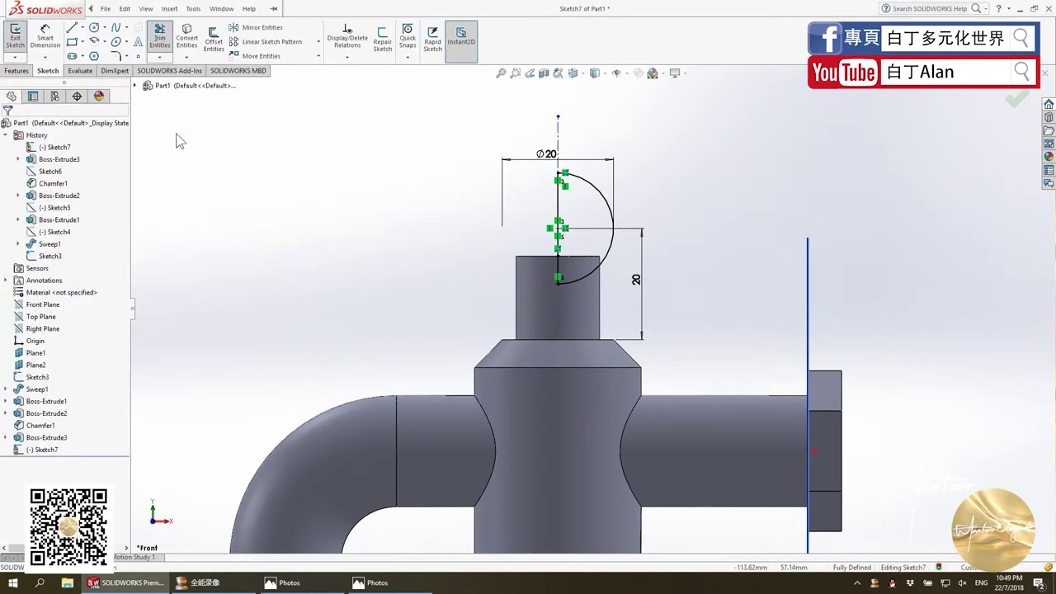
left_click(16, 70)
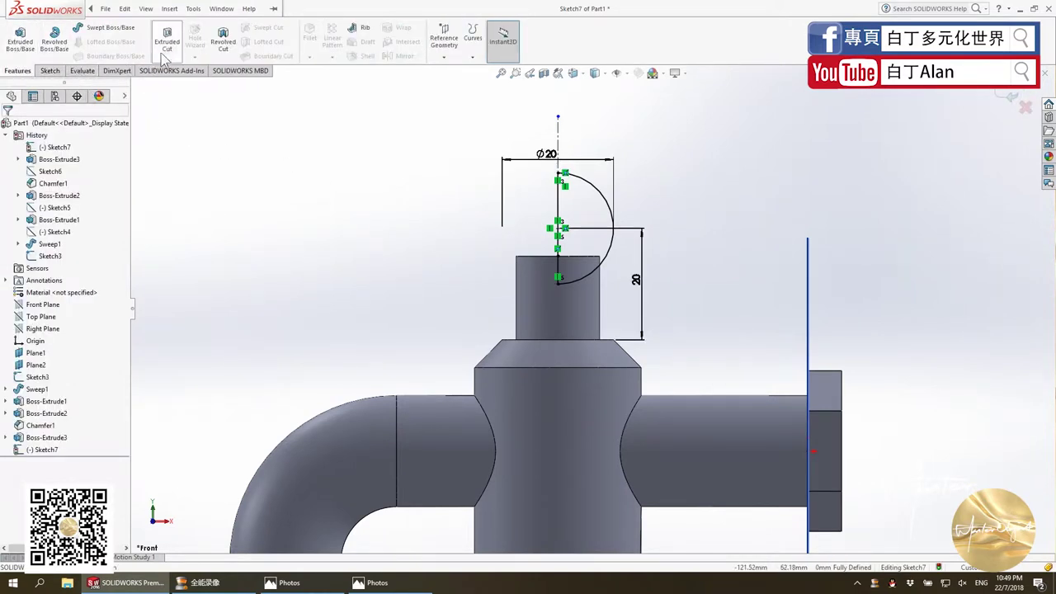
Make a revolved cut from the half-circle, then delete the mistaken cut.
left_click(223, 40)
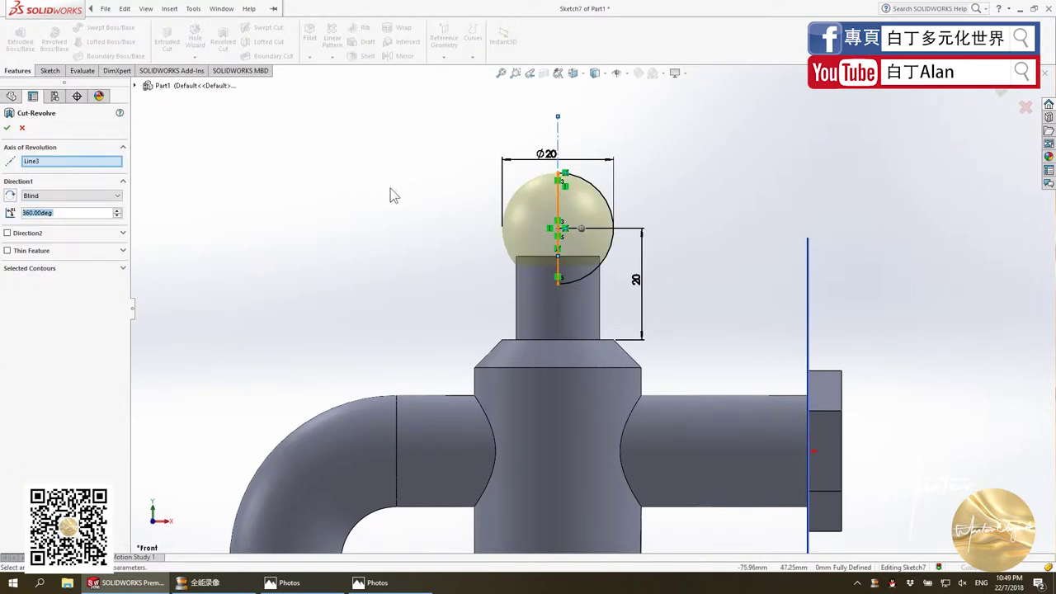
middle_click_drag(631, 189, 631, 247)
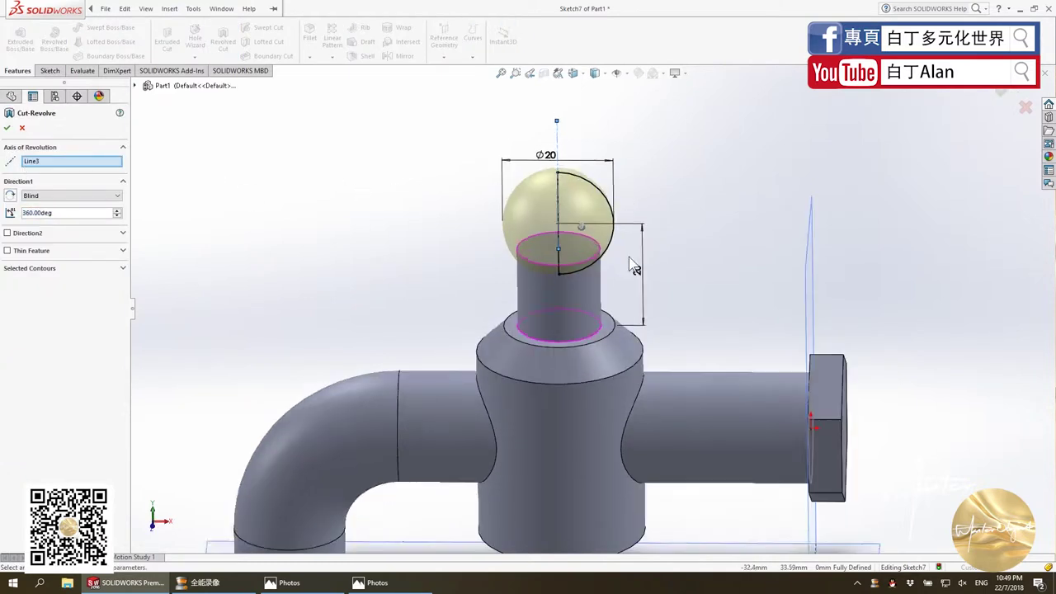
left_click(7, 127)
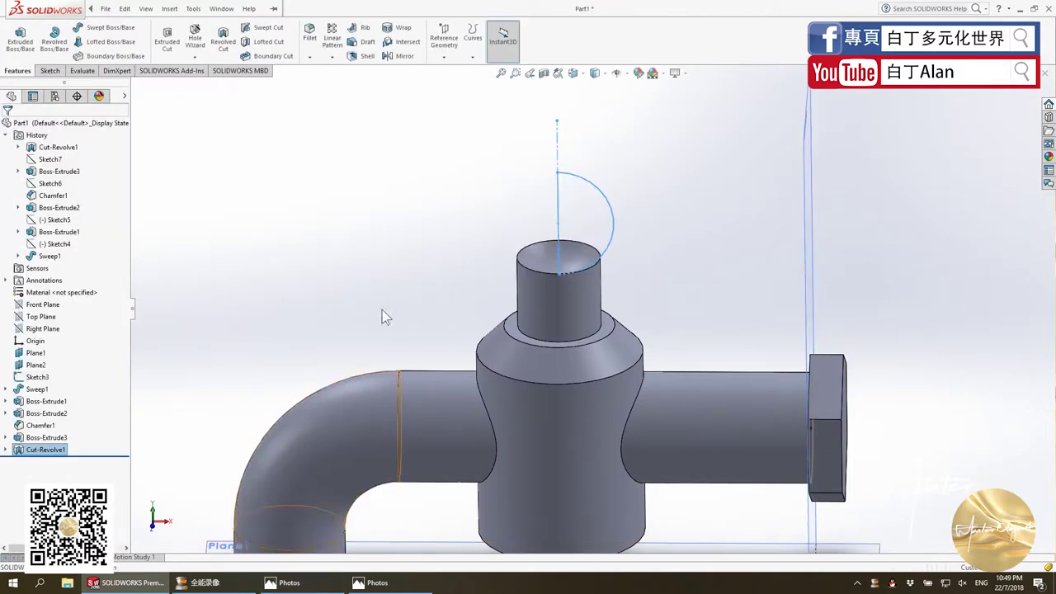
left_click(460, 229)
middle_click_drag(461, 229, 547, 189)
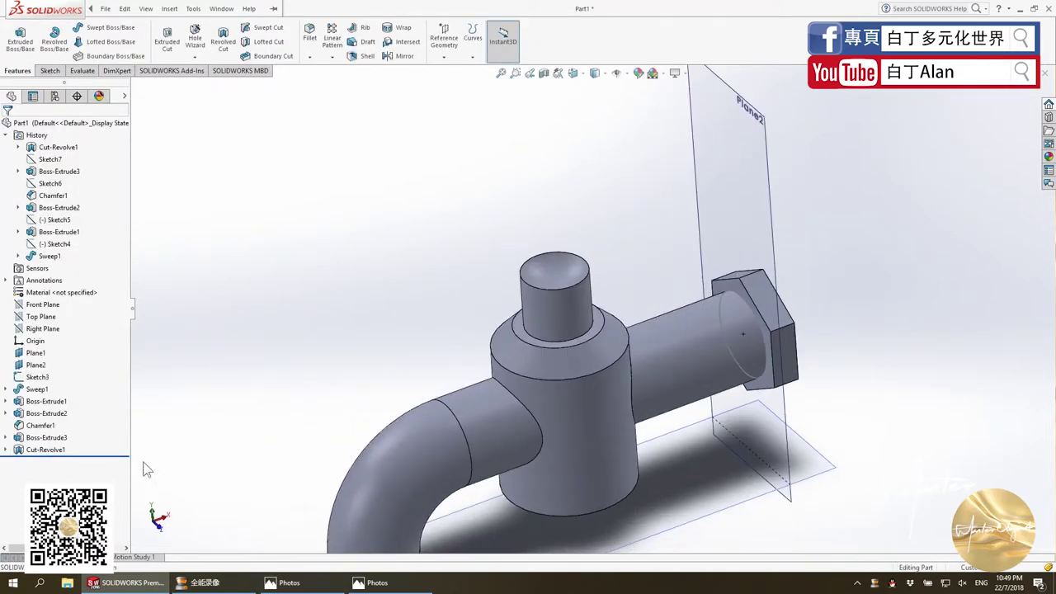
left_click(33, 452)
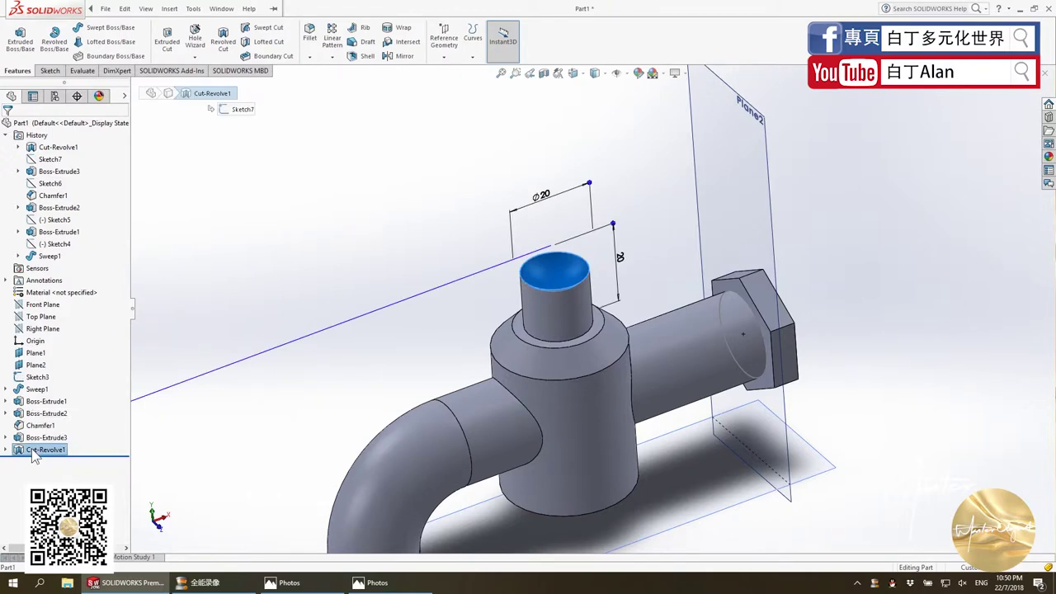
right_click(33, 452)
left_click(16, 516)
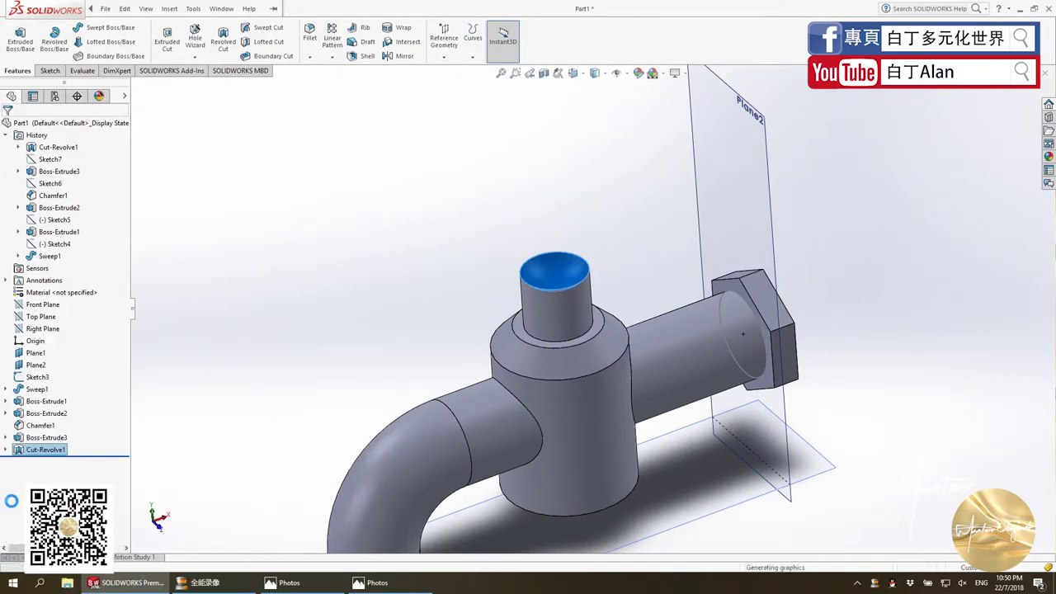
key("ctrl+z")
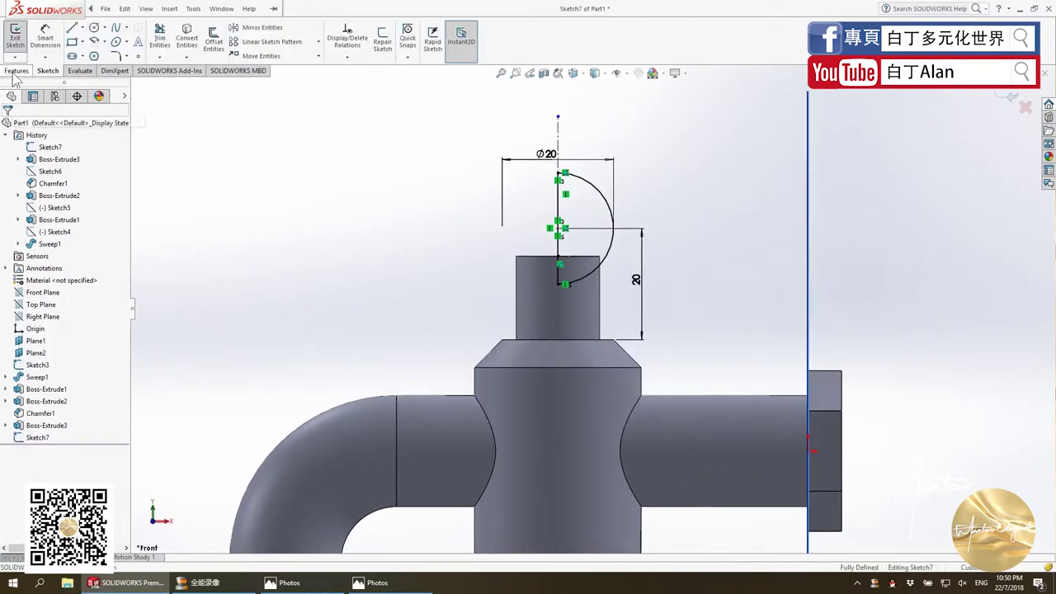
Revolve the half-circle 360° into a ball atop the boss and bring up the faucet reference photo.
left_click(16, 71)
left_click(46, 48)
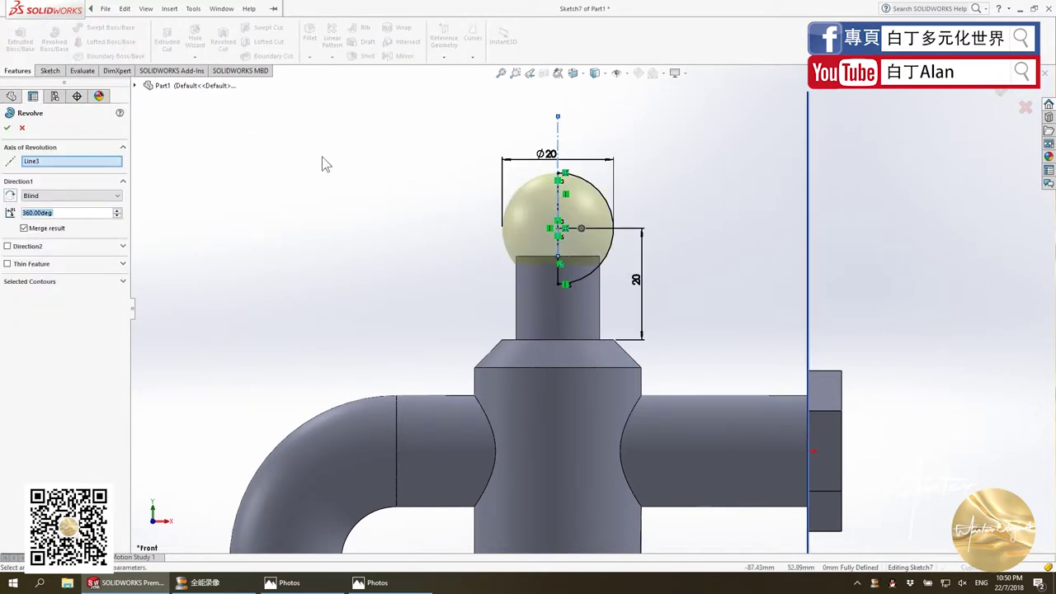
left_click(9, 128)
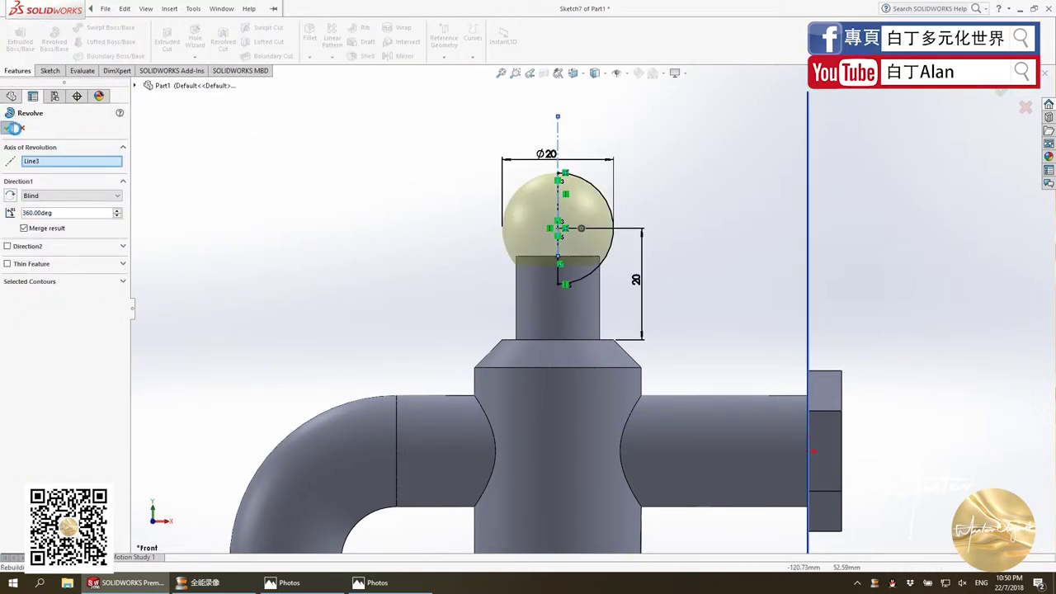
left_click(327, 584)
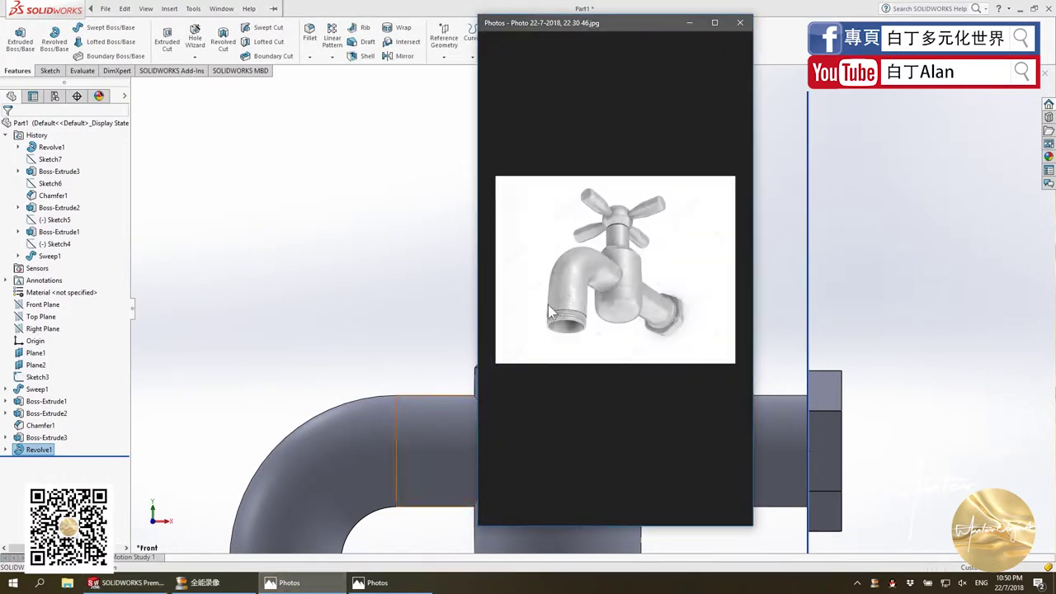
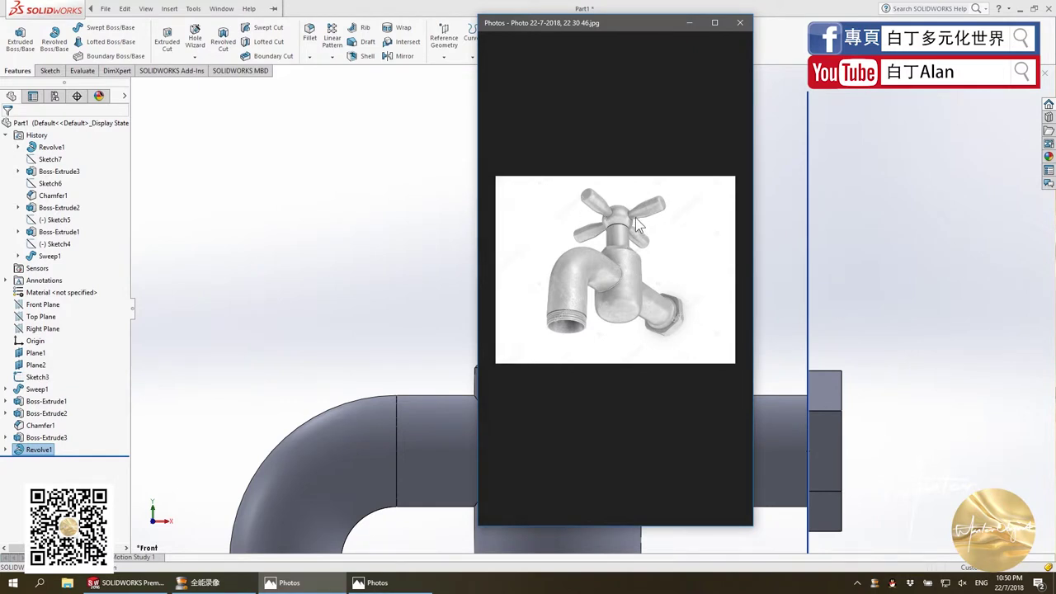
Start a line sketch on the Front Plane beside the handle's sphere.
left_click(330, 263)
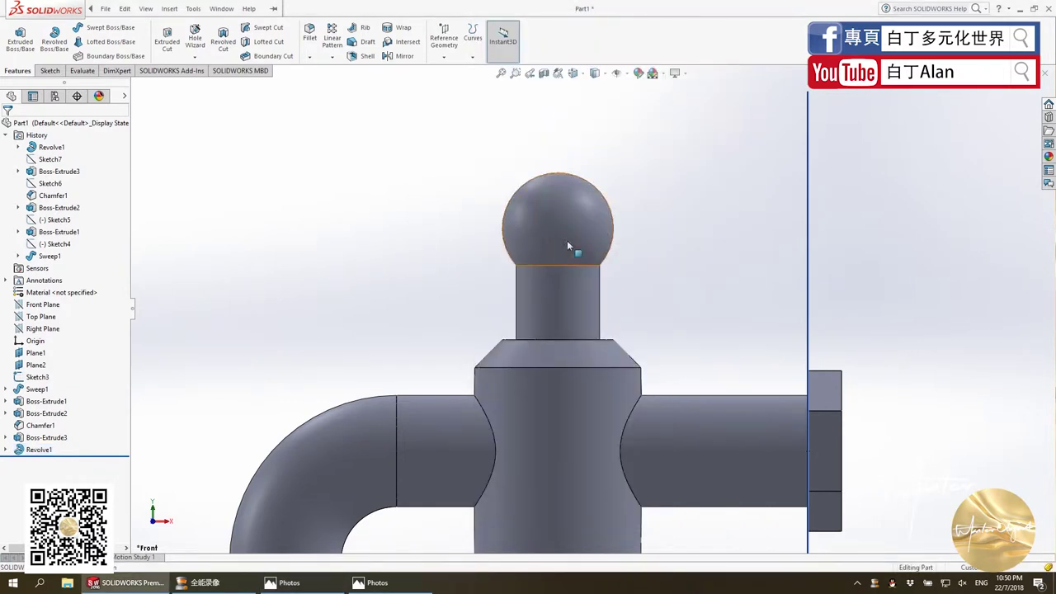
left_click(567, 245)
left_click(195, 183)
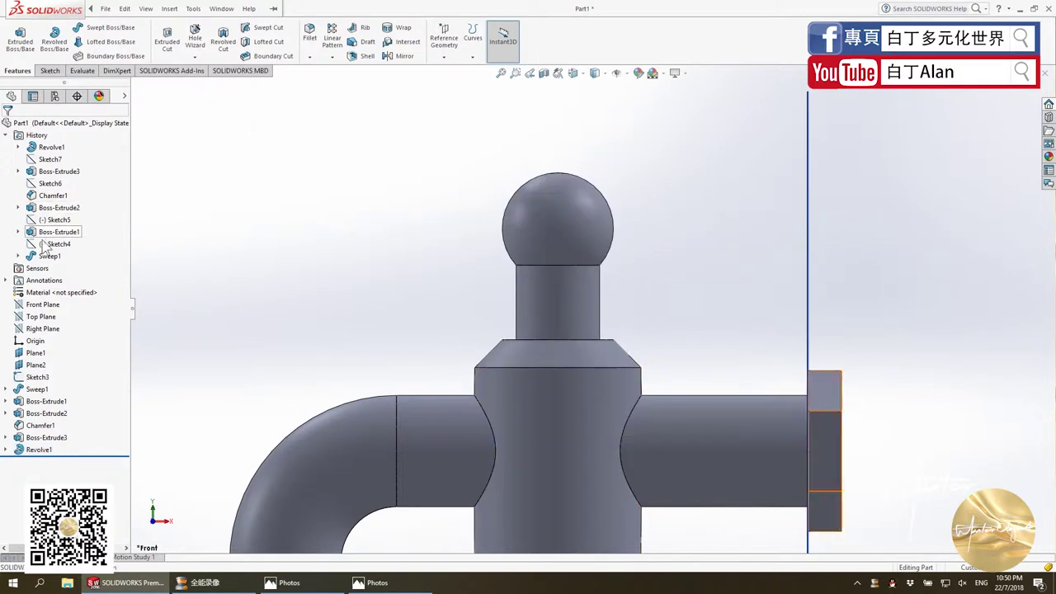
left_click(41, 304)
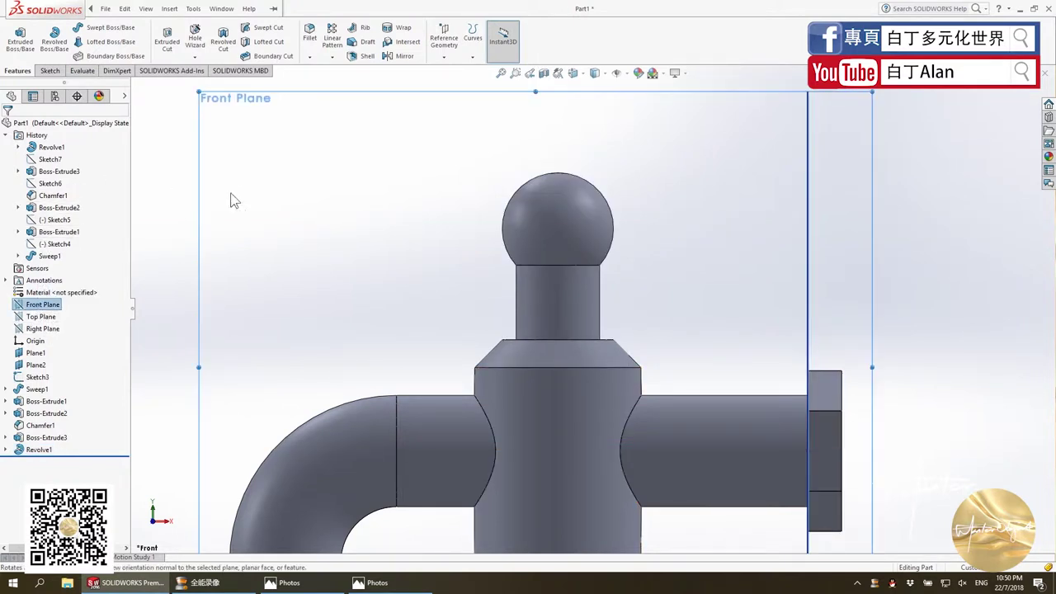
left_click(41, 70)
left_click(73, 28)
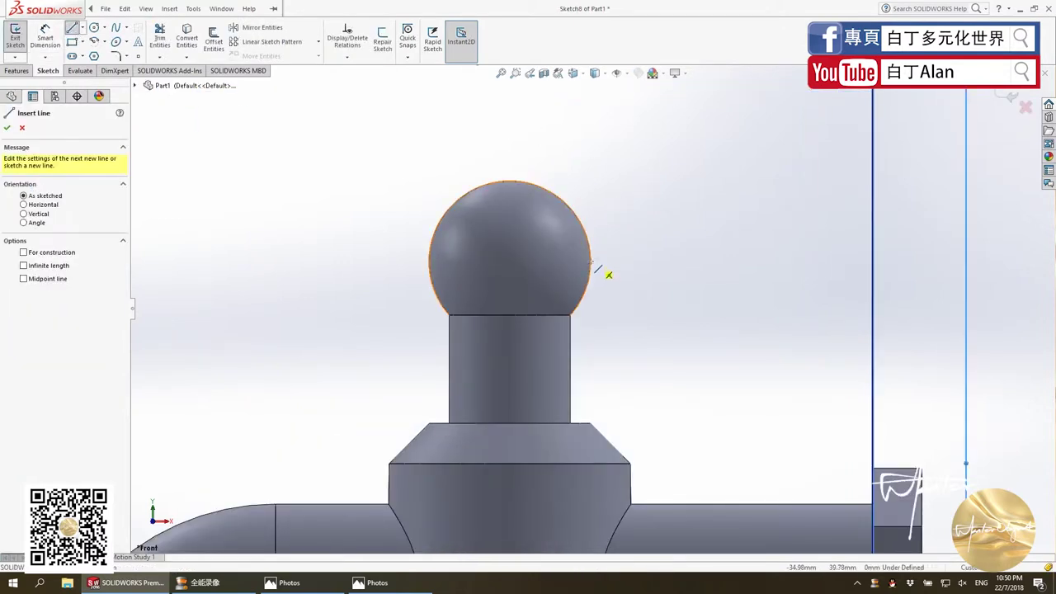
Draw a closed tapered line profile from the sphere's right edge outward, joining the loose bottom end.
left_click(590, 263)
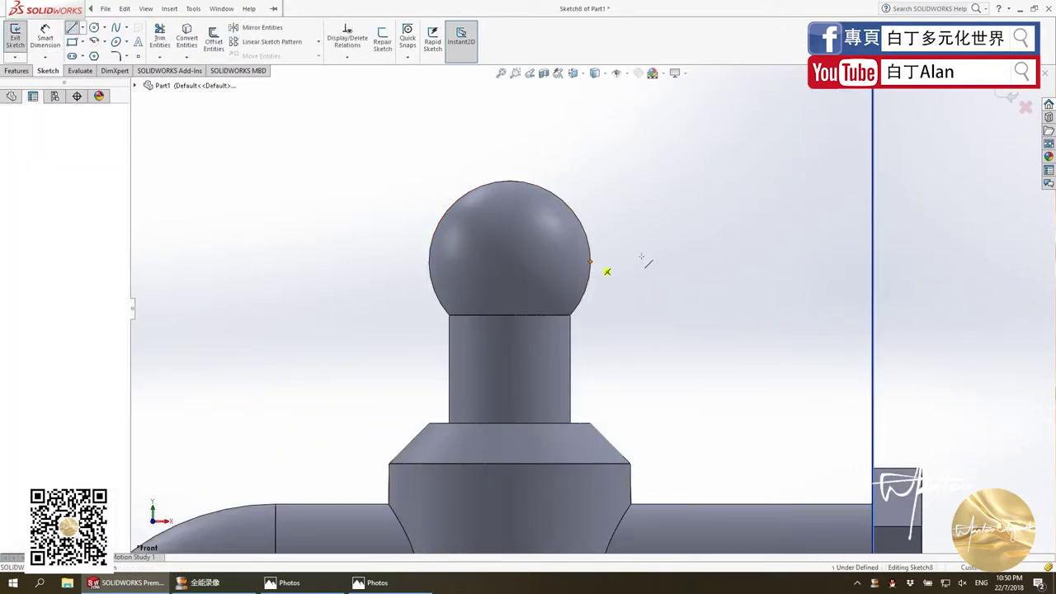
left_click(856, 261)
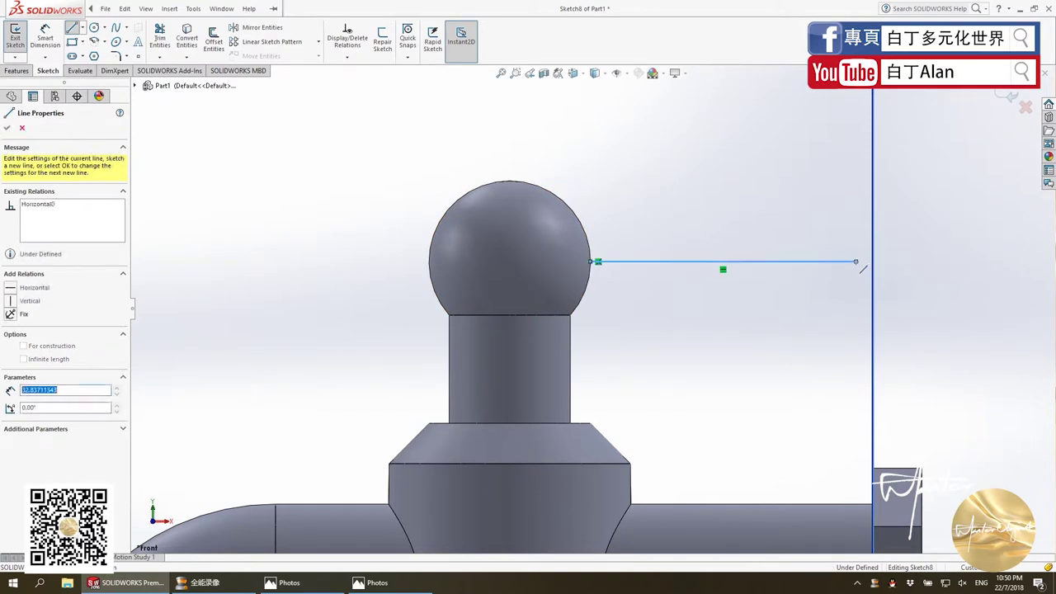
left_click(855, 203)
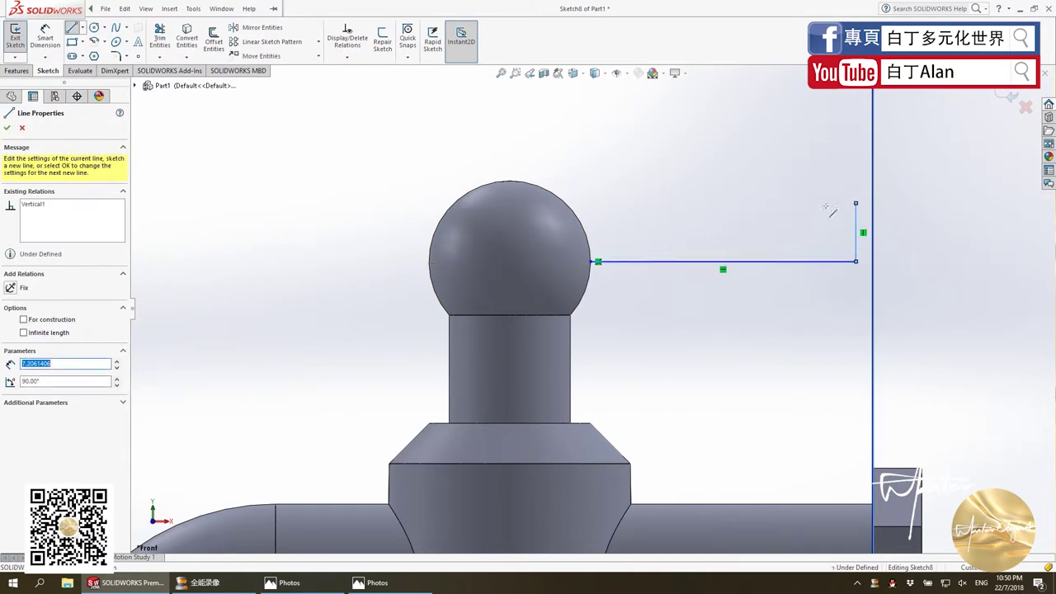
left_click(650, 203)
left_click(553, 232)
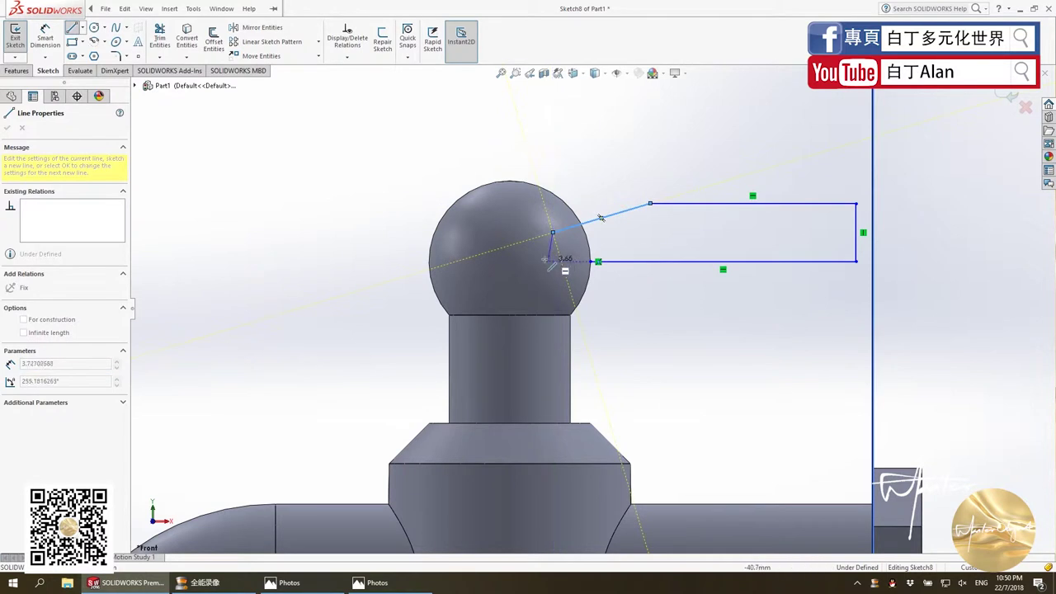
left_click(553, 261)
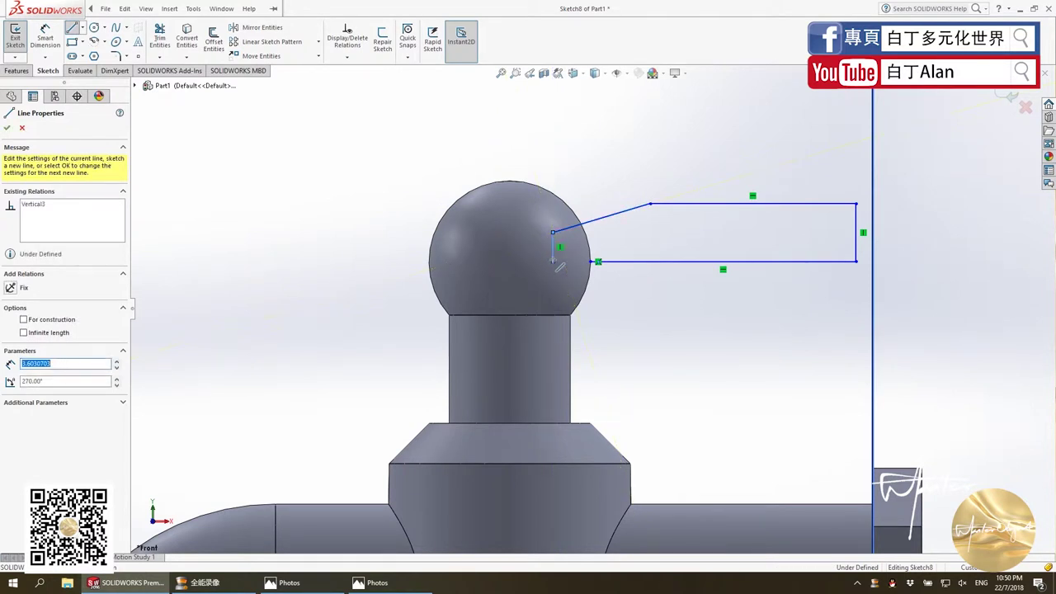
key("Escape")
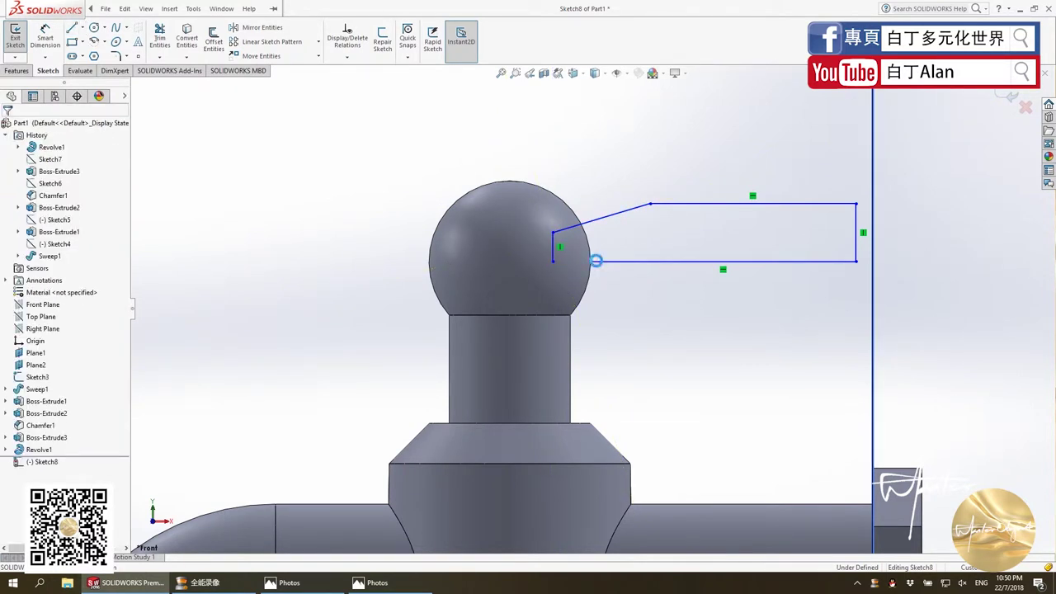
left_click_drag(596, 261, 553, 263)
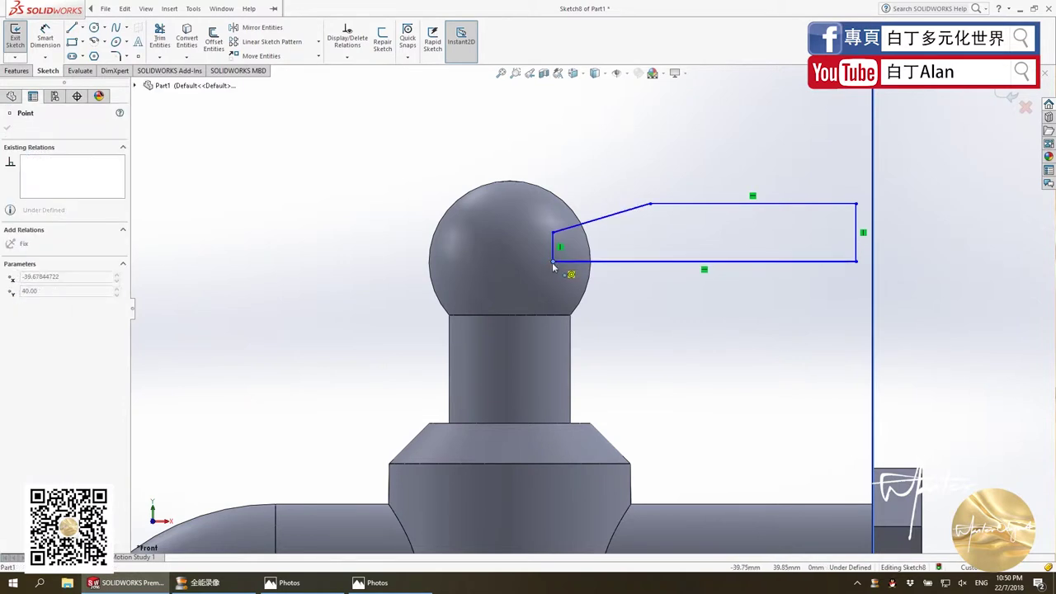
key("Escape")
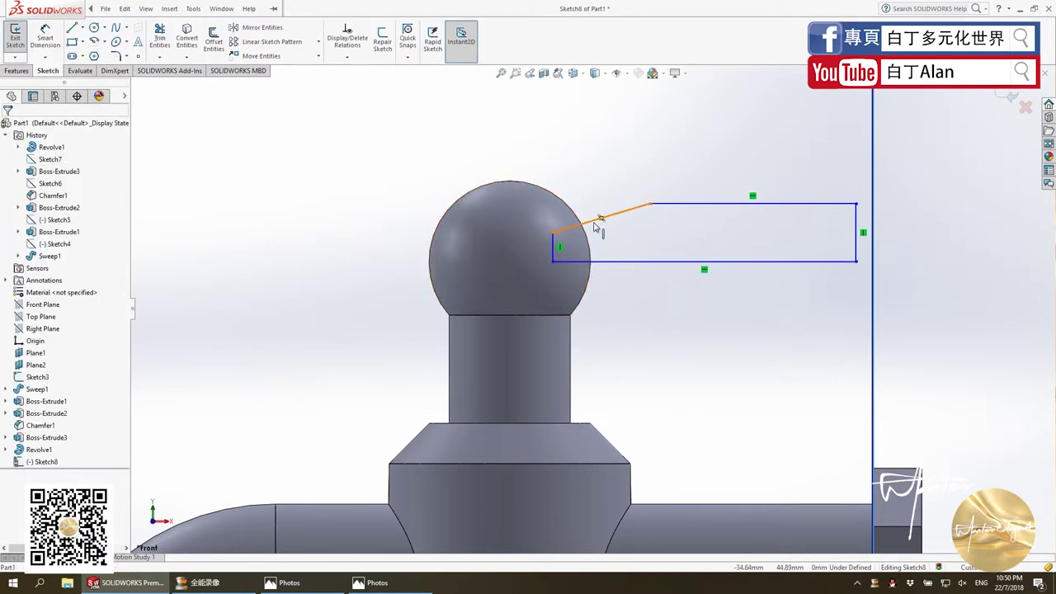
Bring up the dimensioned faucet reference drawing in Photos.
key("alt+Tab")
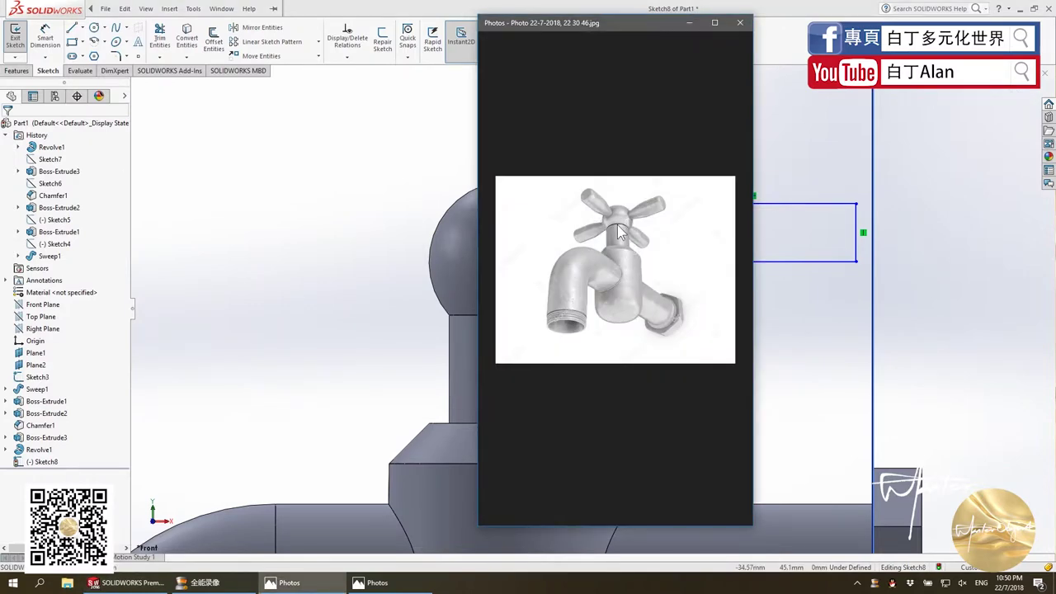
key("alt+Tab")
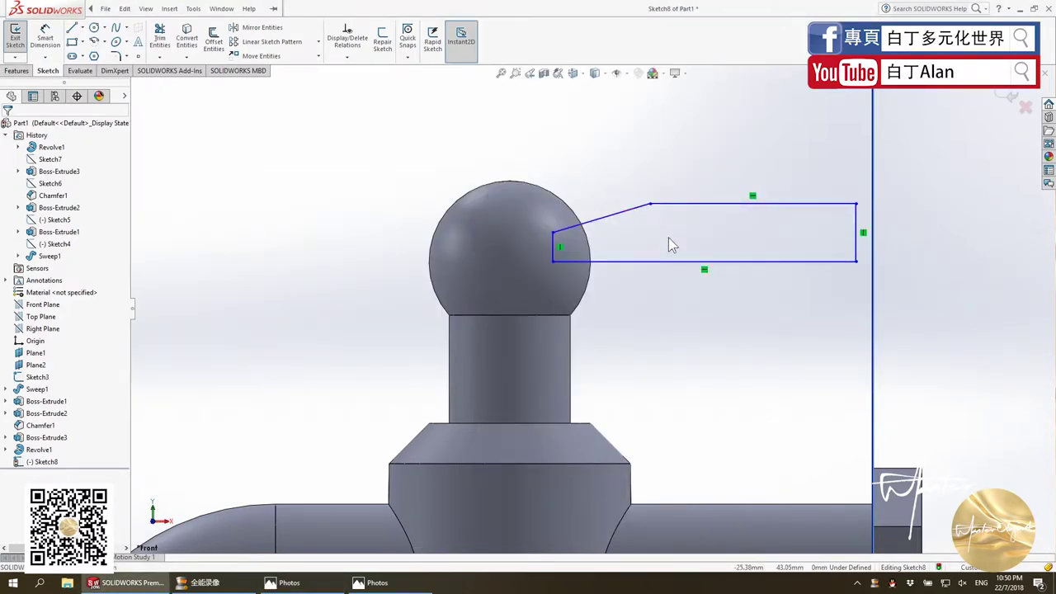
key("alt+Tab")
key("alt+Tab")
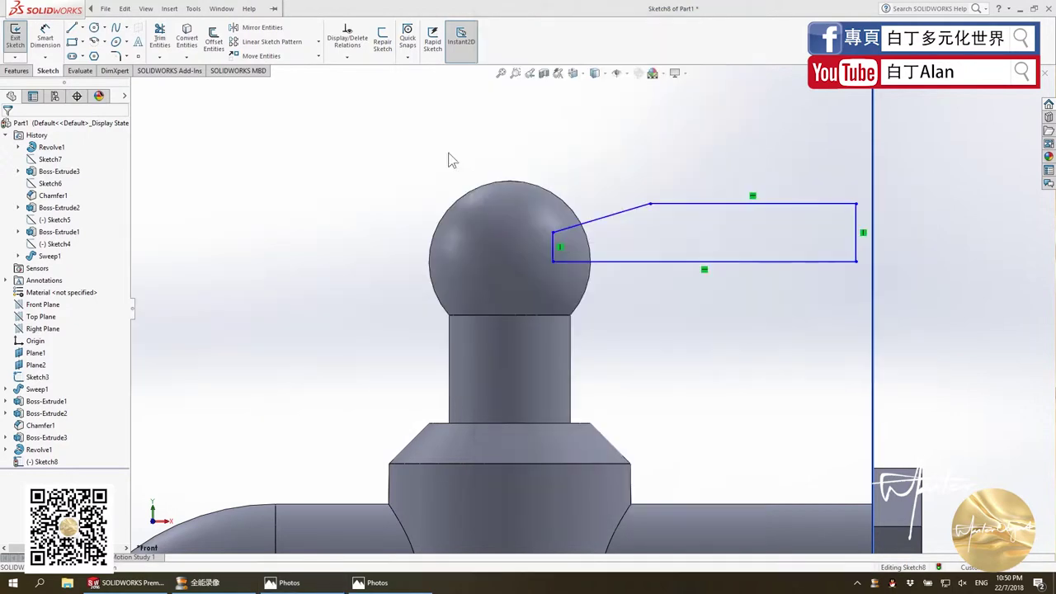
key("alt+Tab")
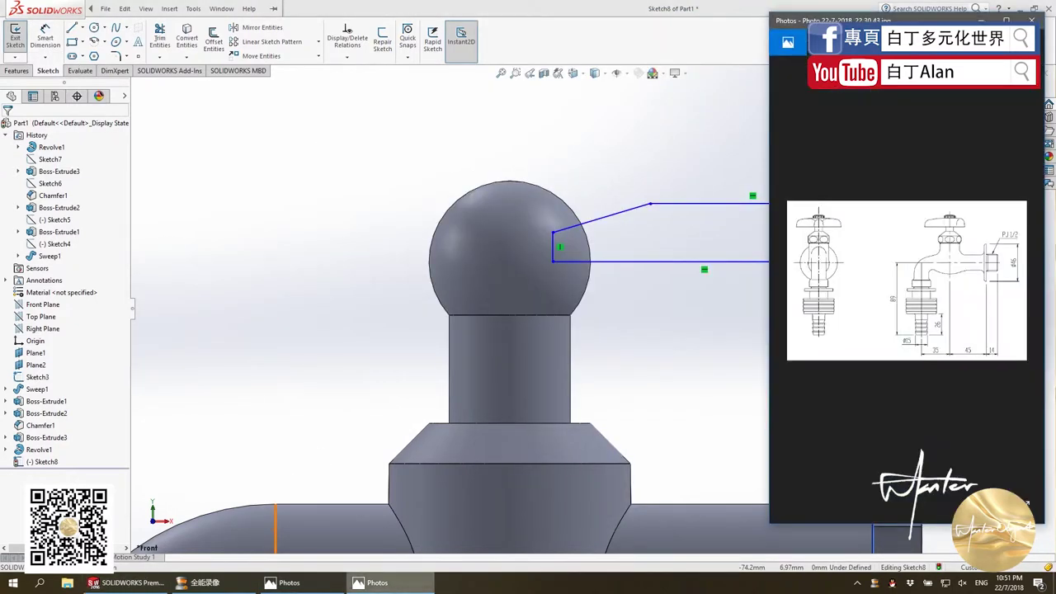
key("alt+Tab")
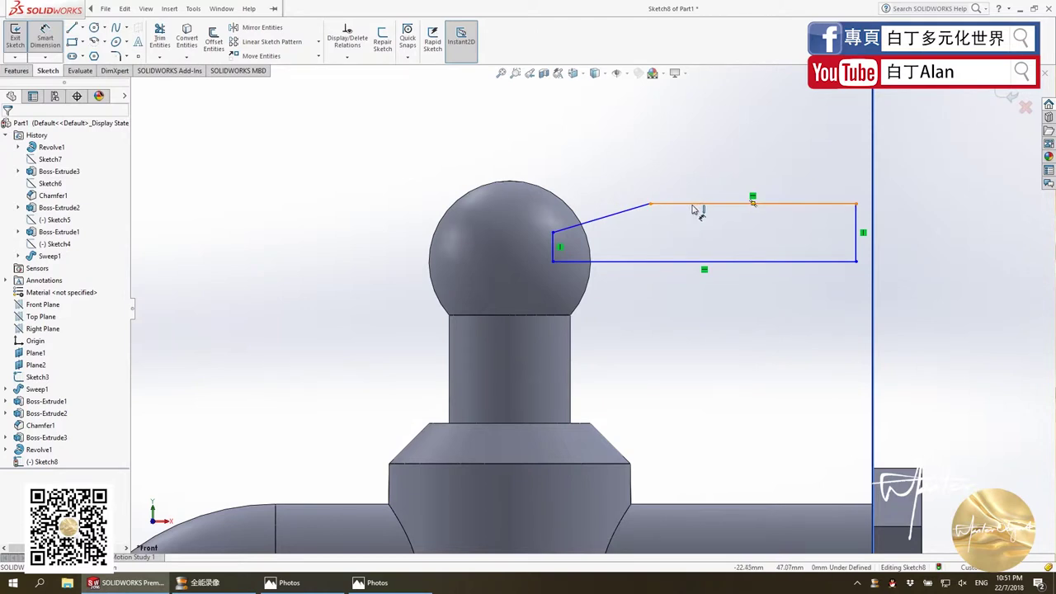
Dimension the profile's top edge to 20 and its right edge to 5.
left_click(723, 201)
left_click(720, 175)
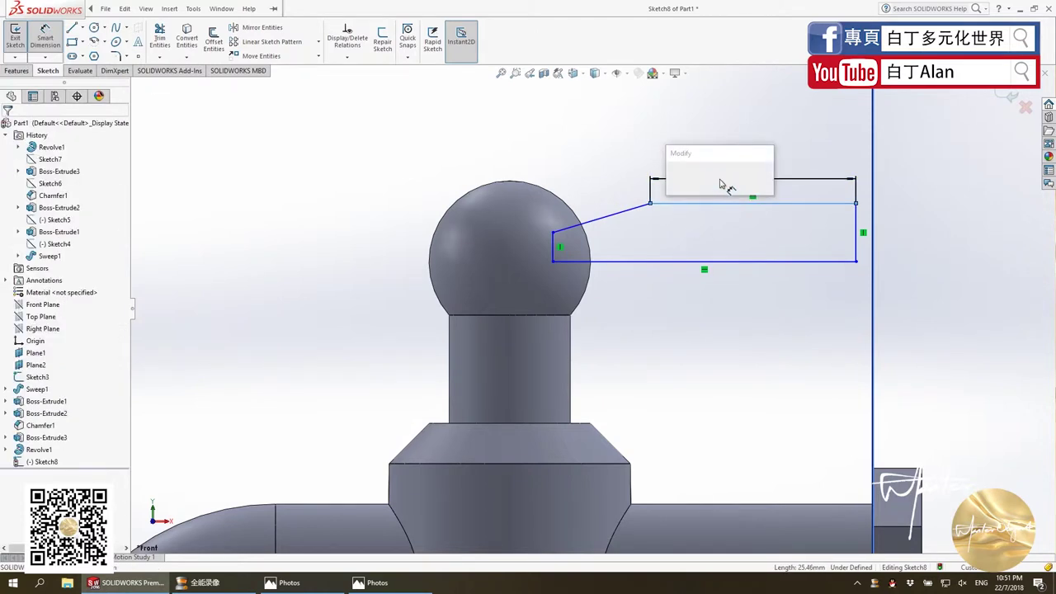
type("20")
key("Return")
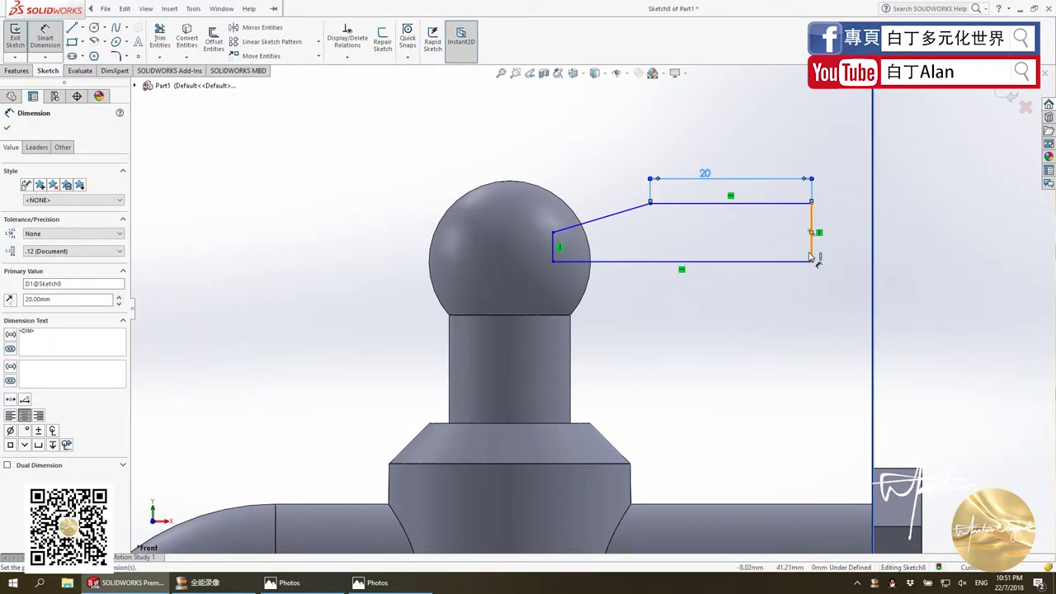
left_click(835, 257)
left_click(848, 261)
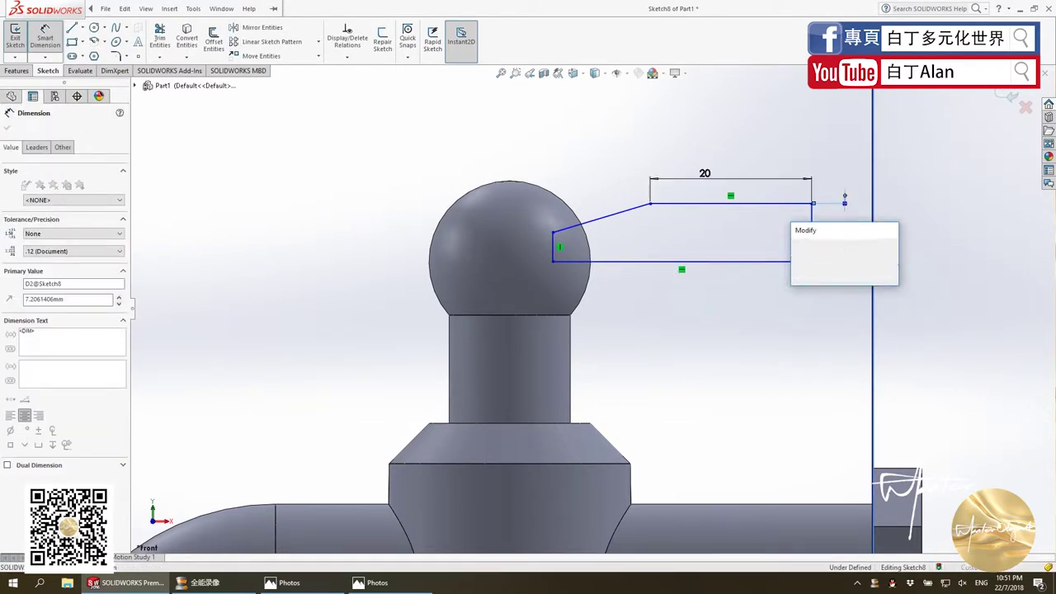
type("5")
key("Return")
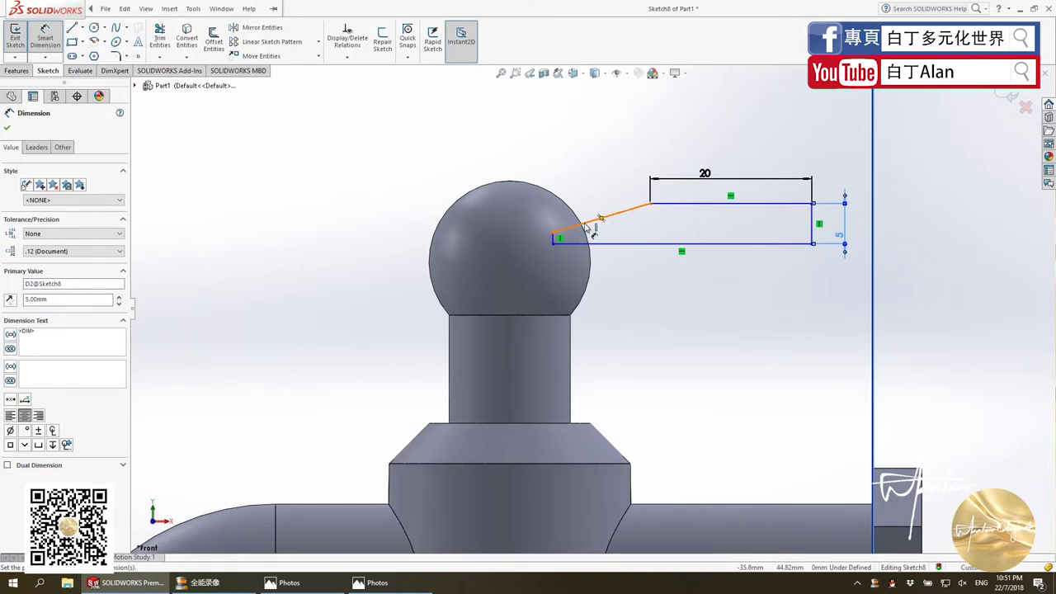
Add a 105° angle at the slanted line and a length of 3 on the short vertical segment.
left_click(554, 239)
scroll(557, 241, "up", 4)
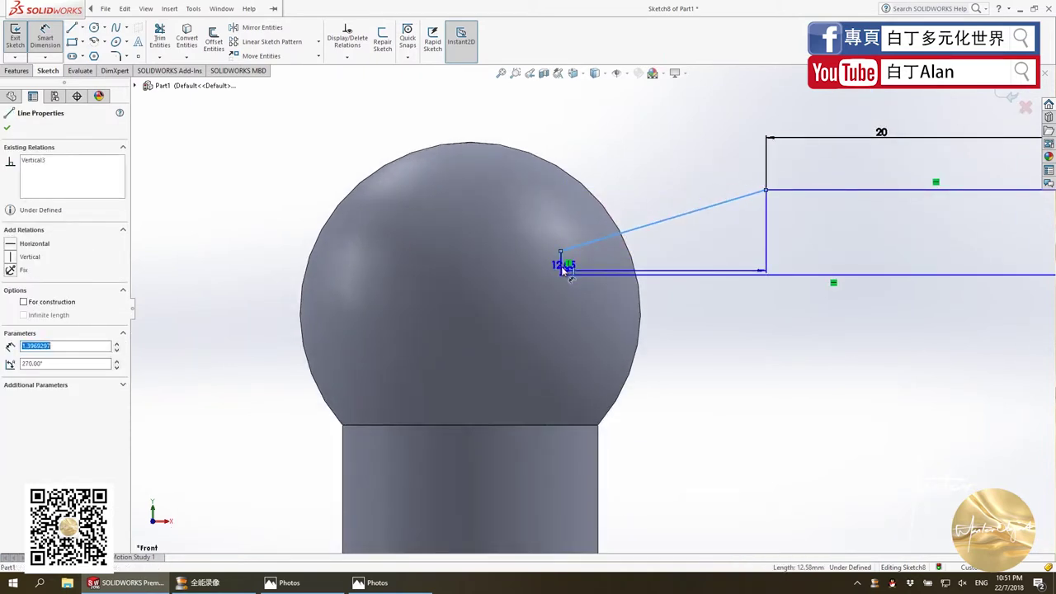
left_click(561, 265)
left_click(685, 254)
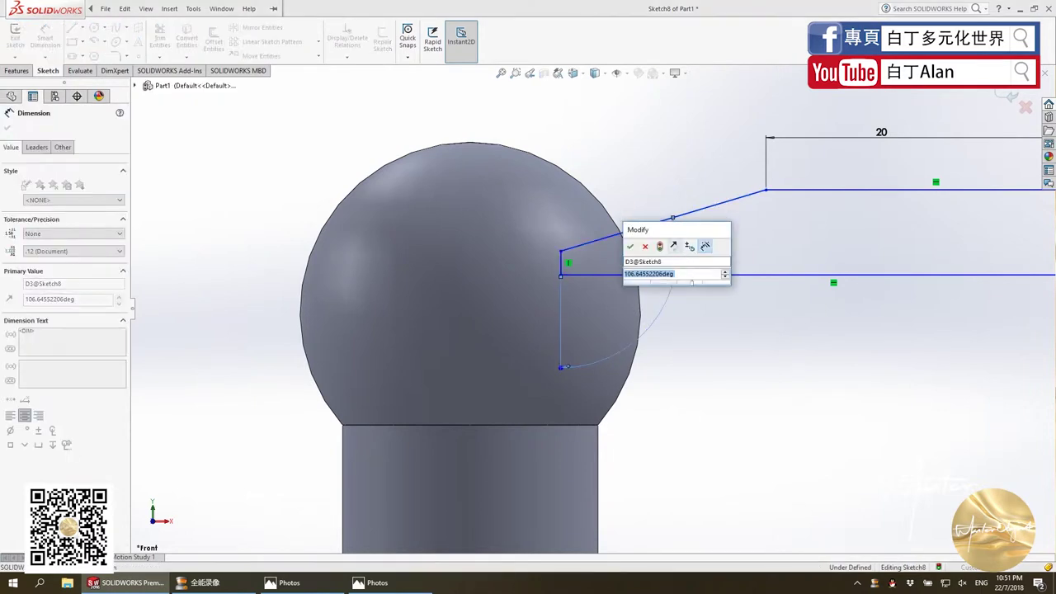
type("105")
key("Return")
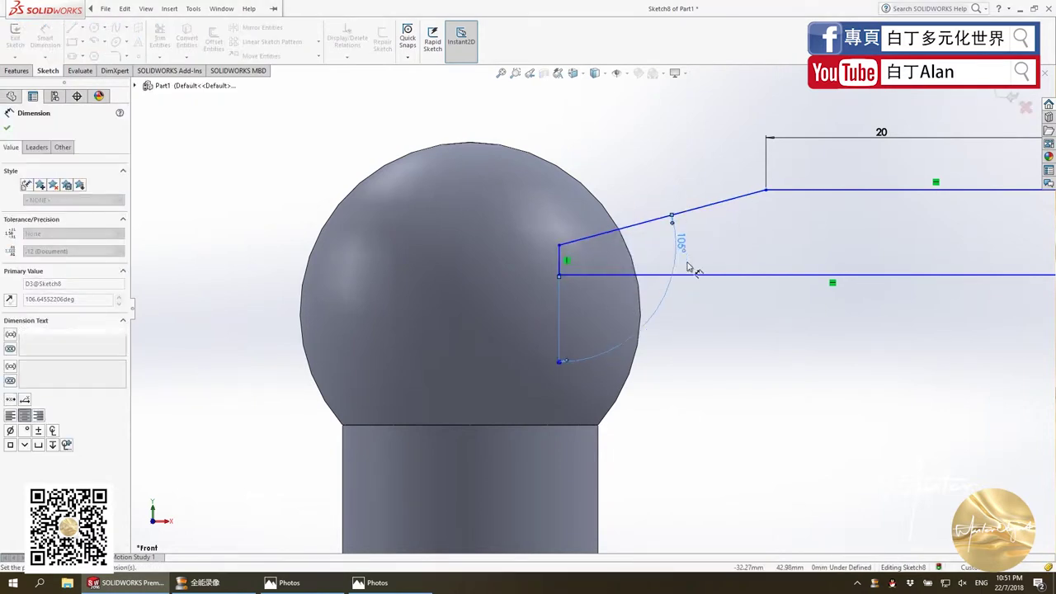
left_click(560, 260)
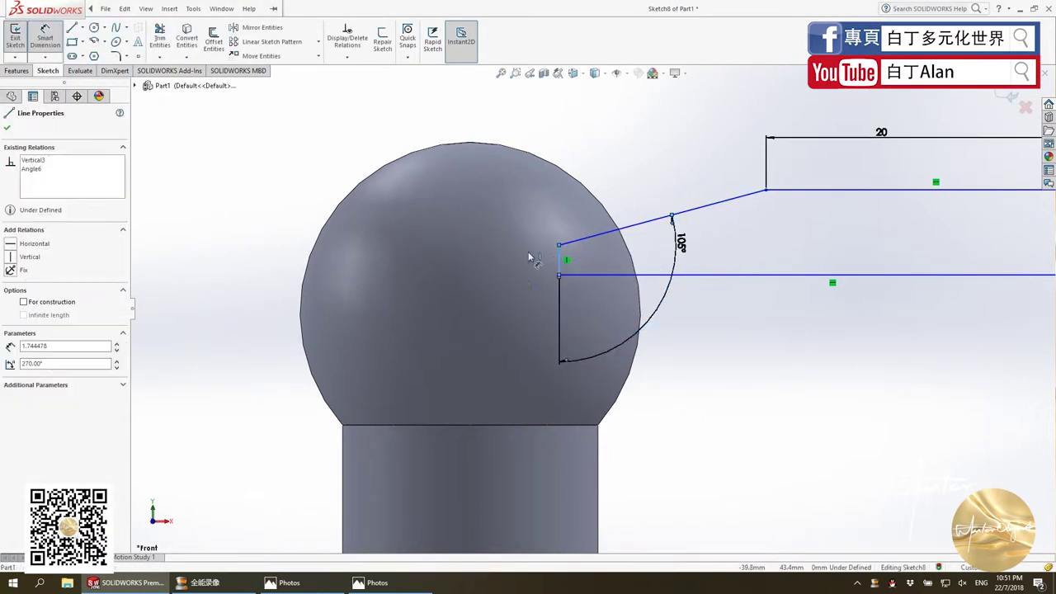
left_click(525, 257)
type("3")
key("Return")
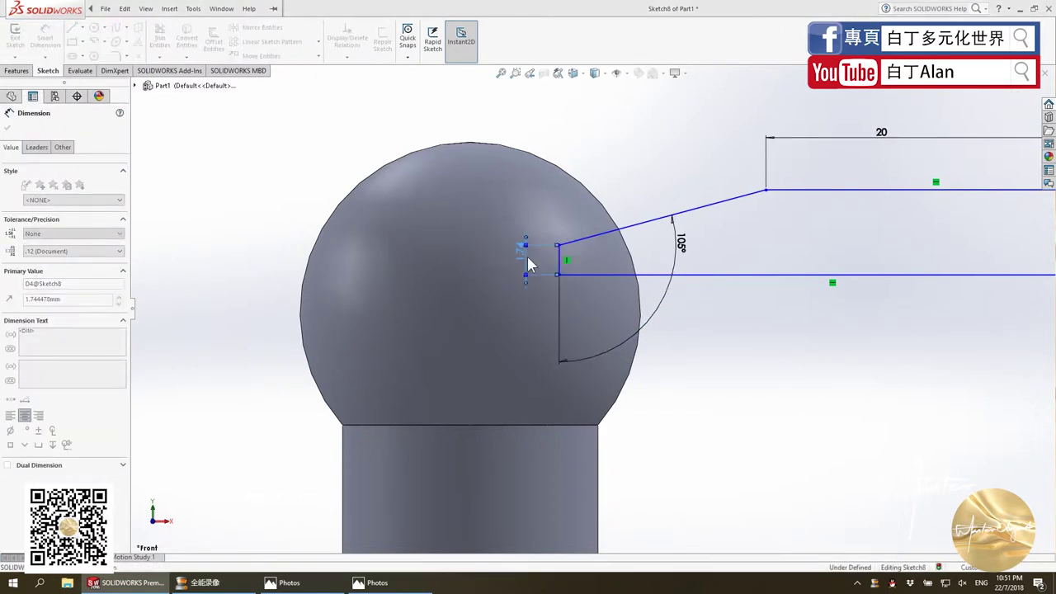
scroll(611, 265, "up", 2)
scroll(740, 273, "down", 3)
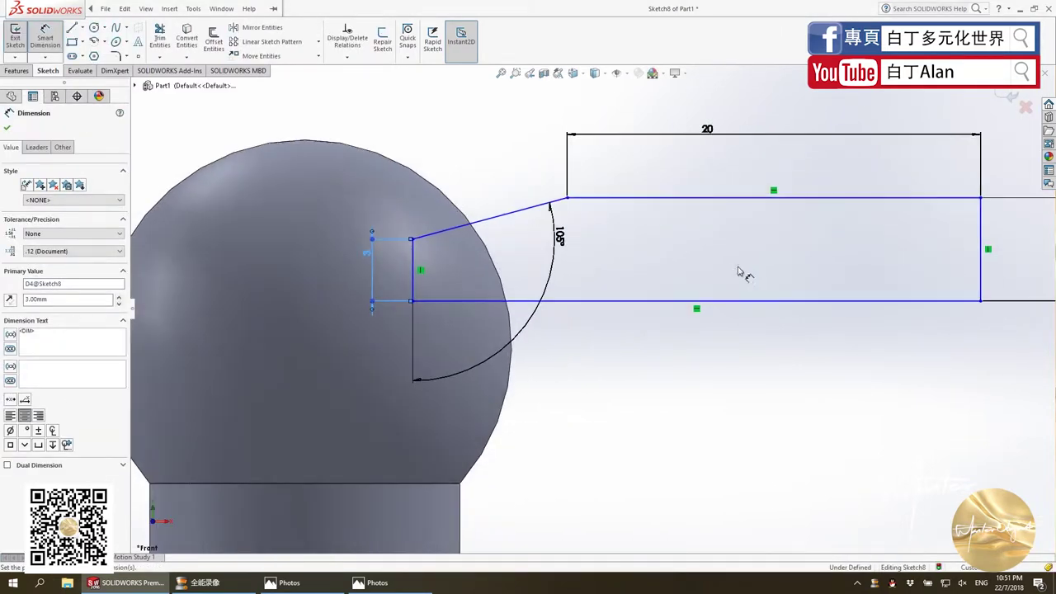
left_click(467, 302)
left_click(544, 319)
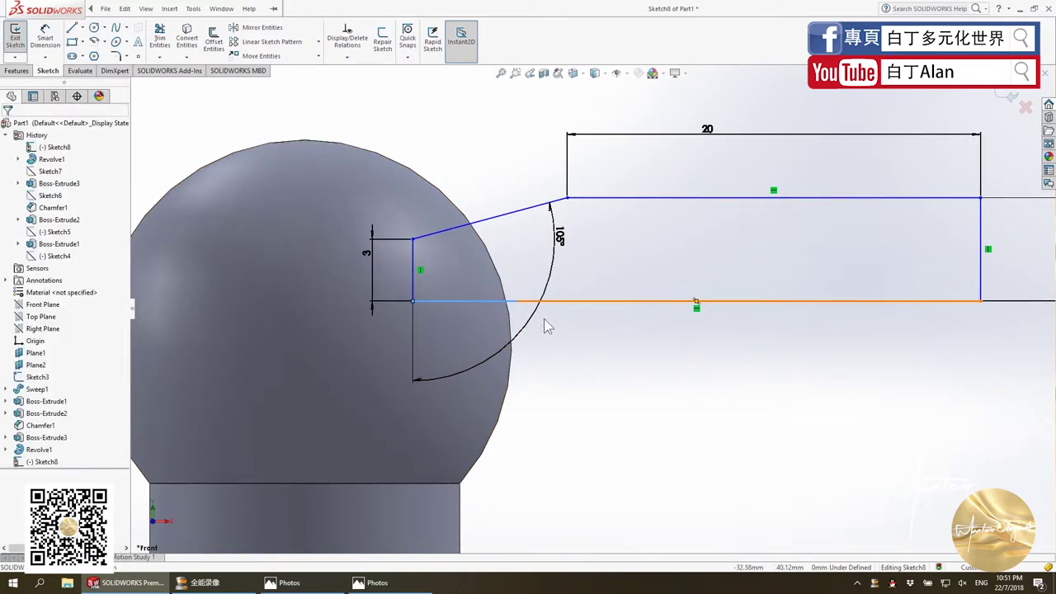
Draw a first horizontal centerline from the sphere's left edge, then undo and delete it as misplaced.
left_click(169, 8)
left_click(82, 30)
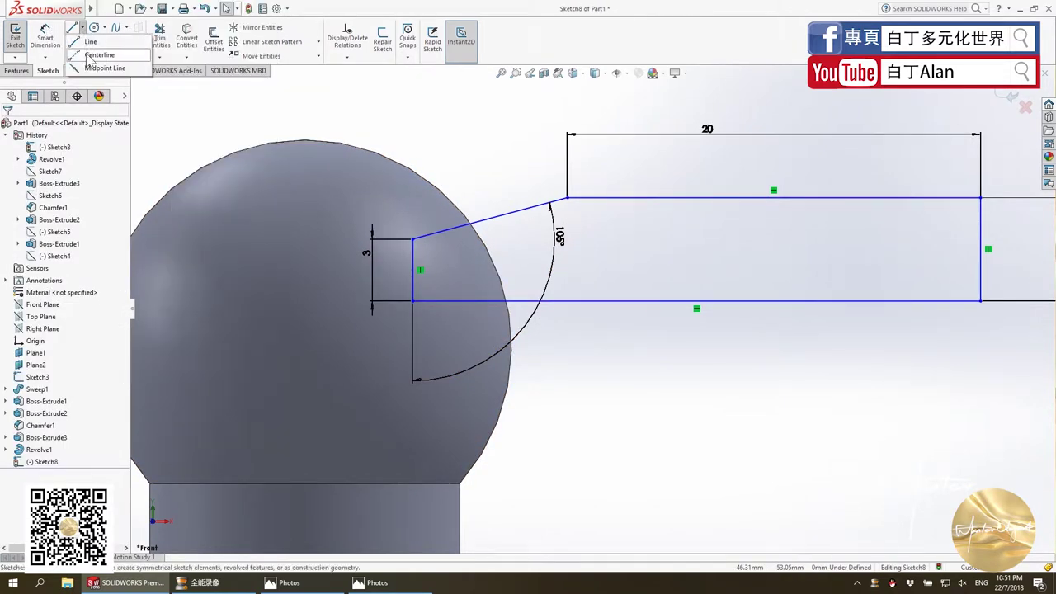
left_click(49, 40)
scroll(572, 223, "up", 3)
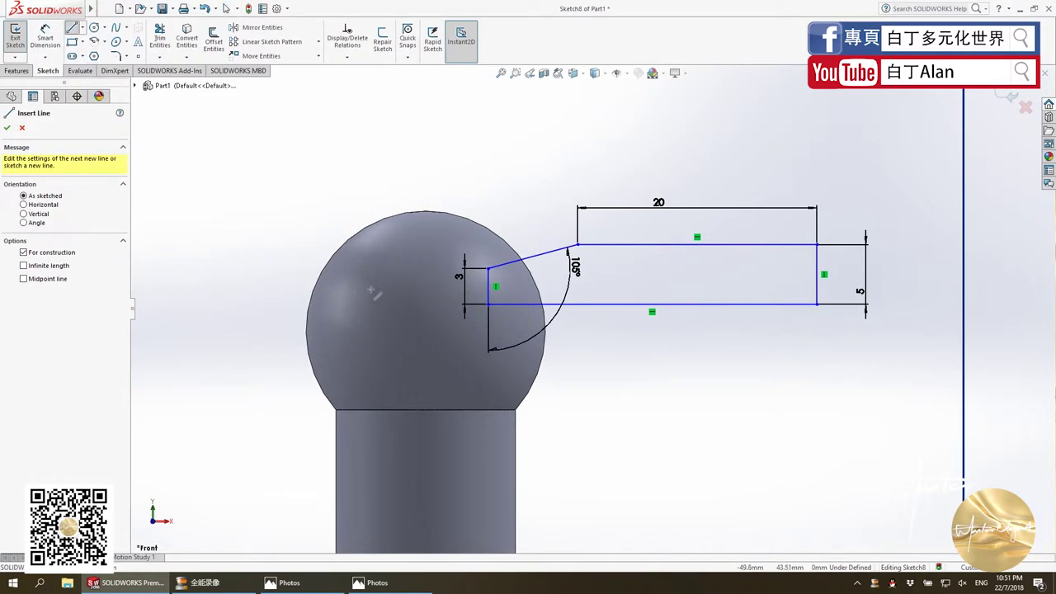
left_click(308, 331)
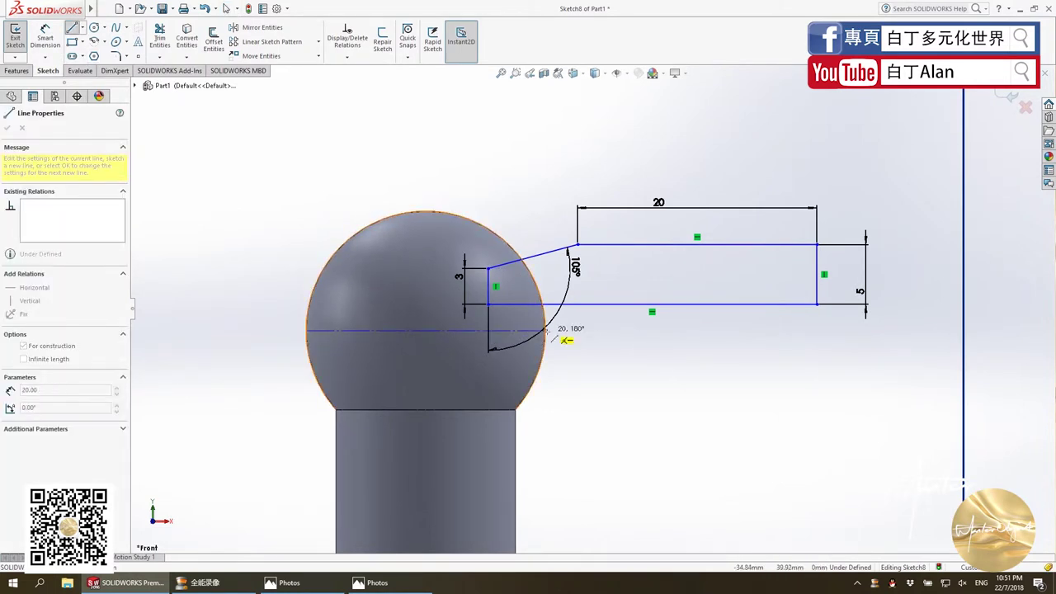
left_click(547, 331)
key("Escape")
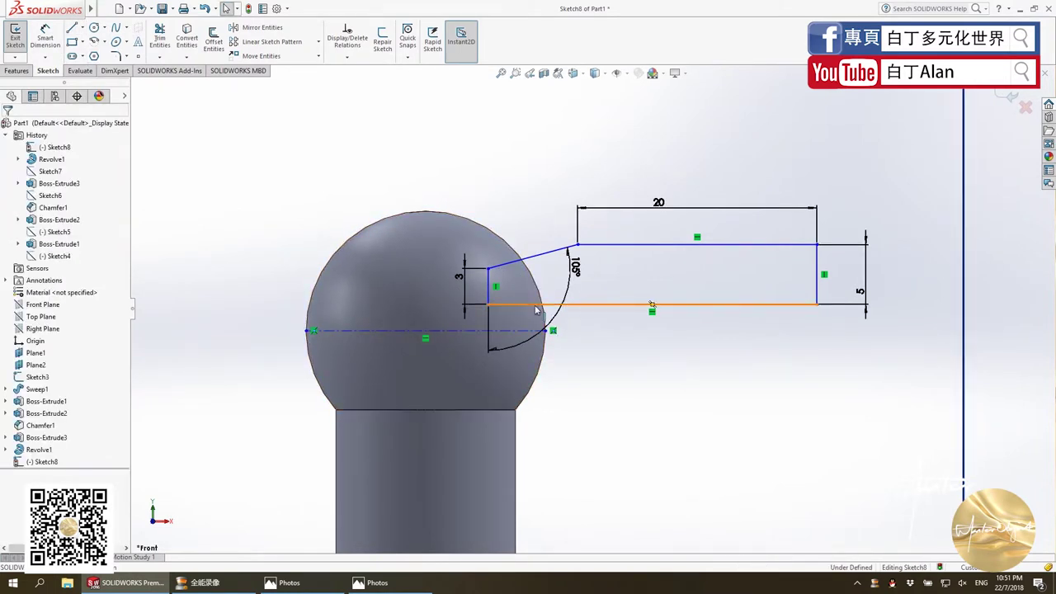
left_click(569, 304)
left_click(493, 332, "ctrl")
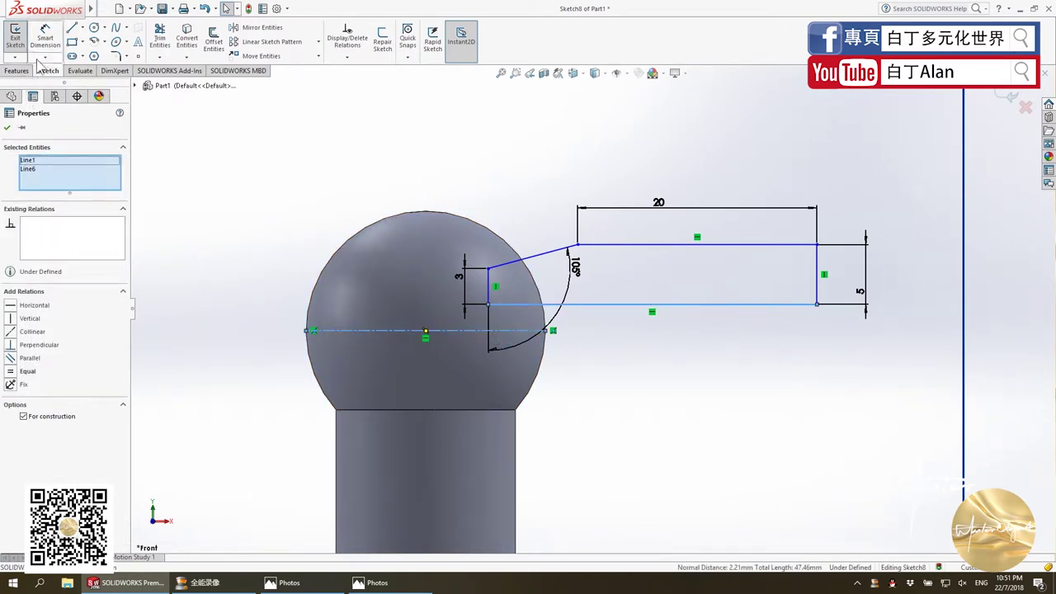
left_click(30, 331)
key("ctrl+z")
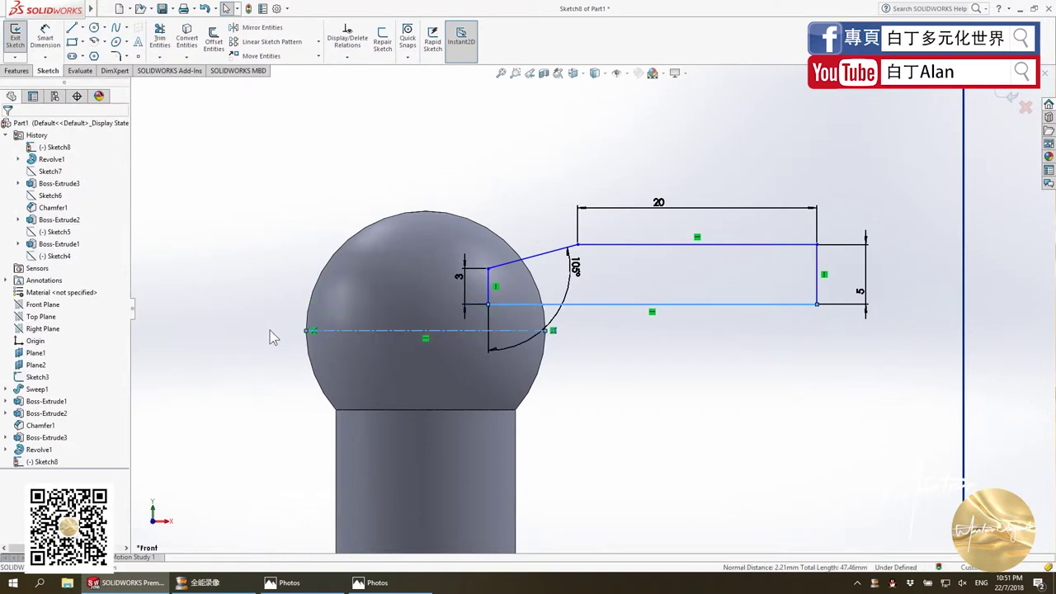
left_click(354, 331)
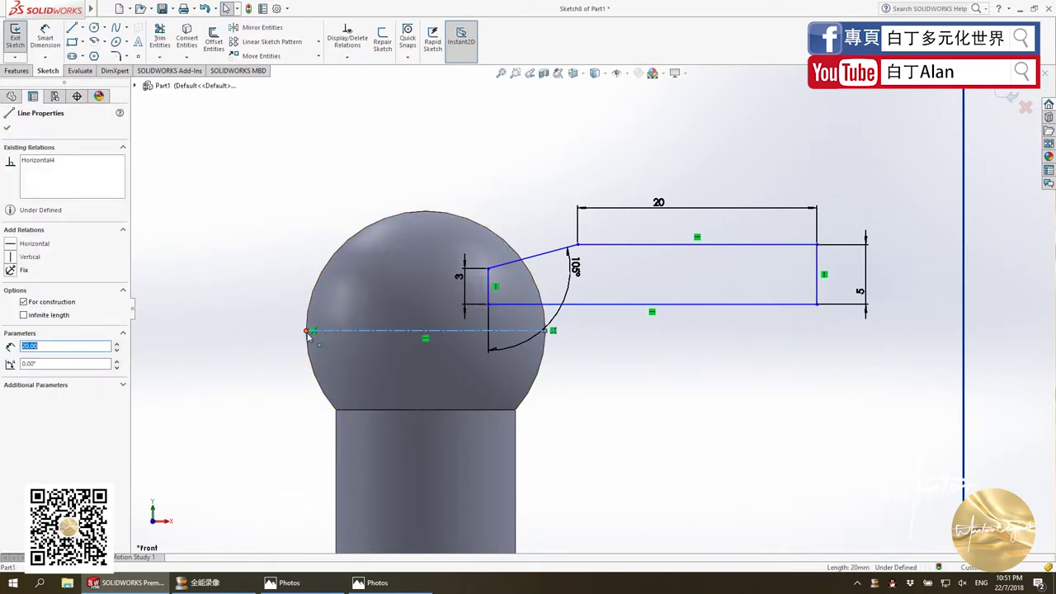
left_click(307, 331)
left_click(385, 331)
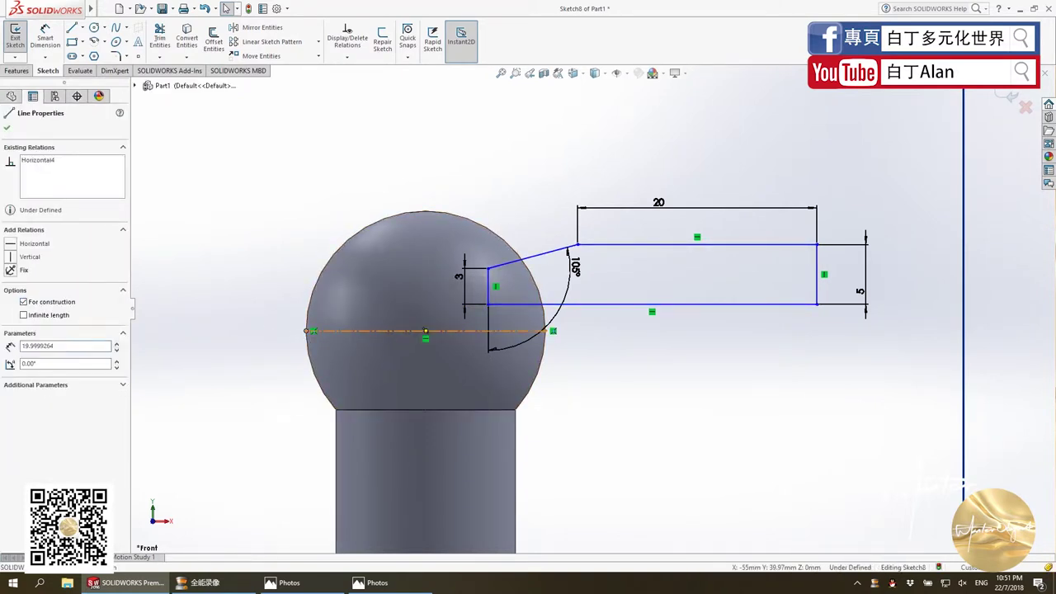
key("Delete")
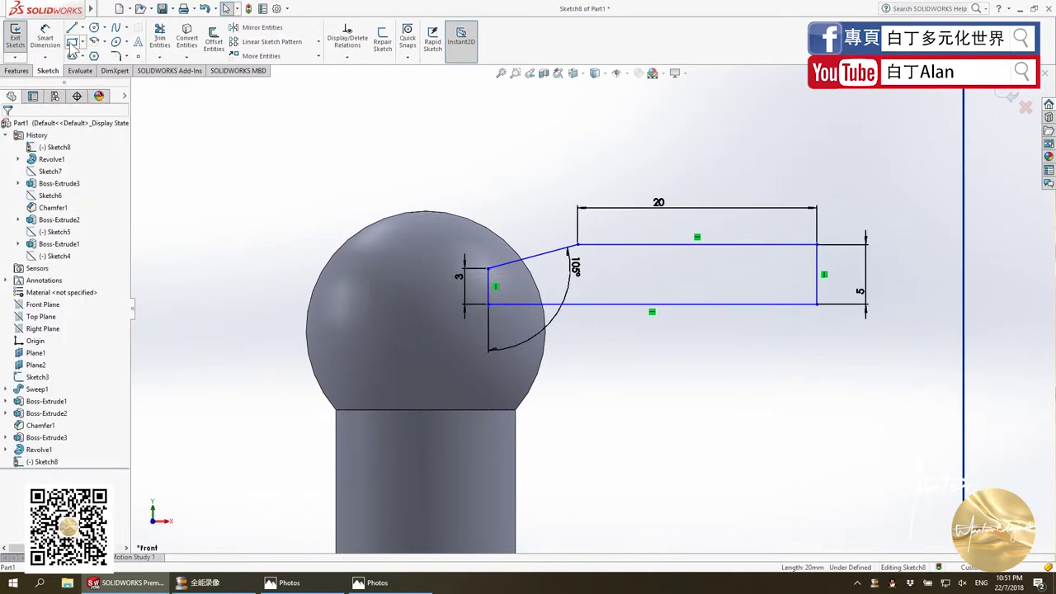
Draw a new horizontal centerline from the sphere's left edge to inside the sphere and fix it.
left_click(83, 28)
left_click(97, 53)
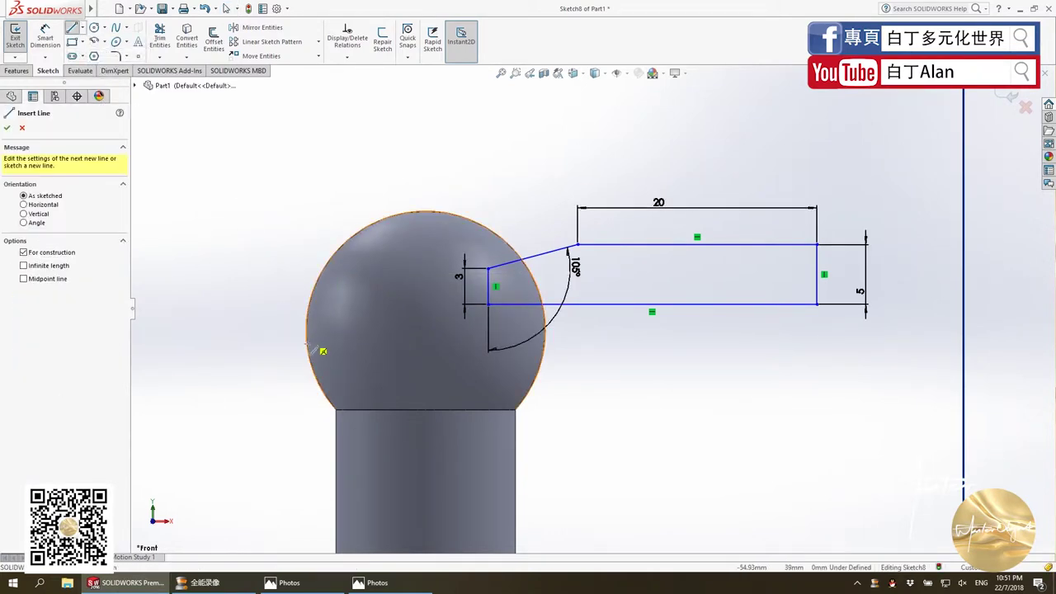
left_click(313, 330)
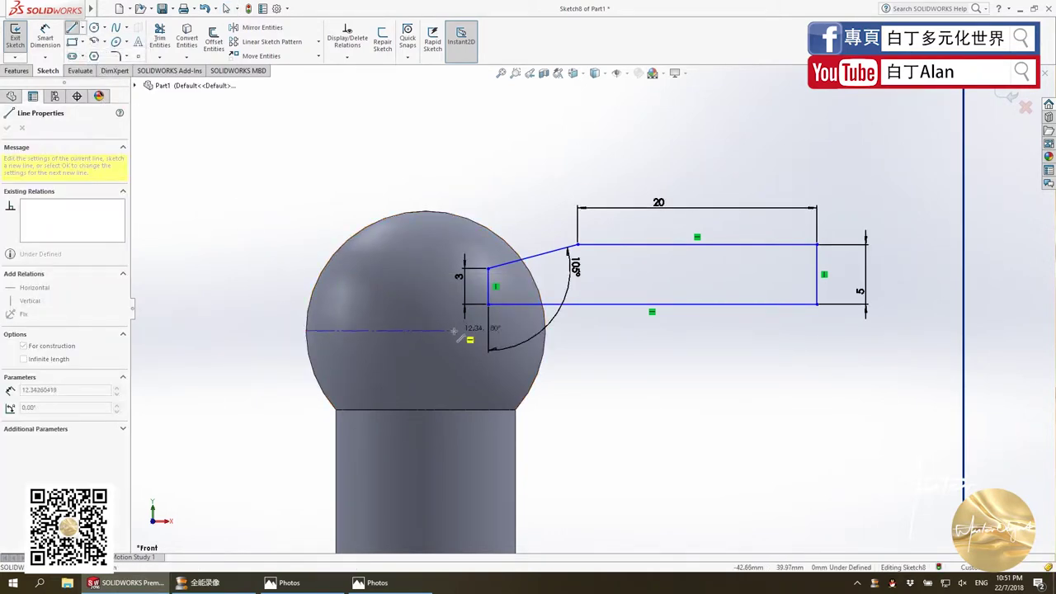
left_click(455, 330)
key("Escape")
left_click(425, 335)
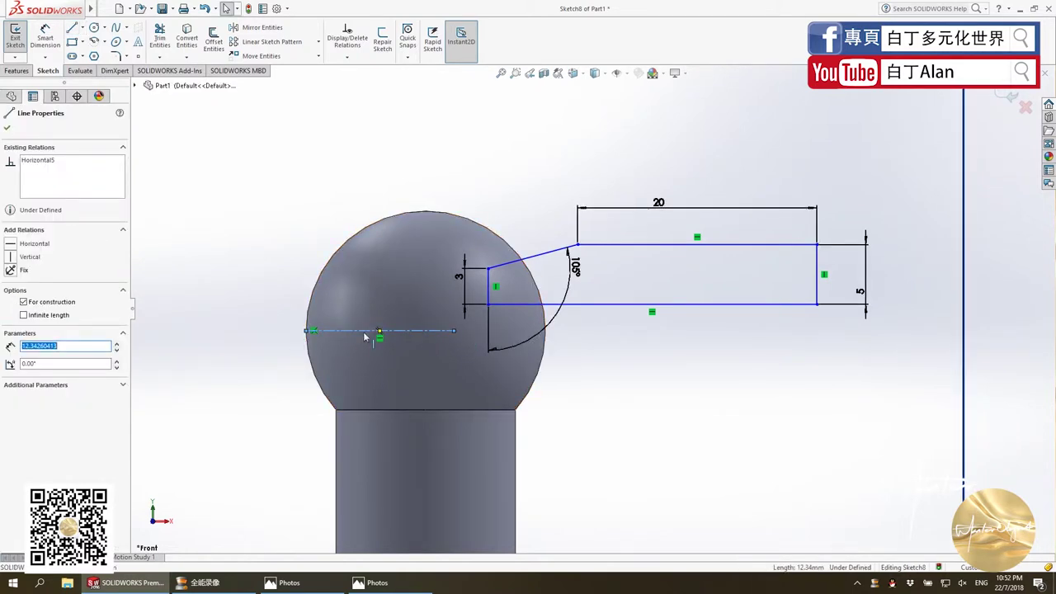
left_click(10, 271)
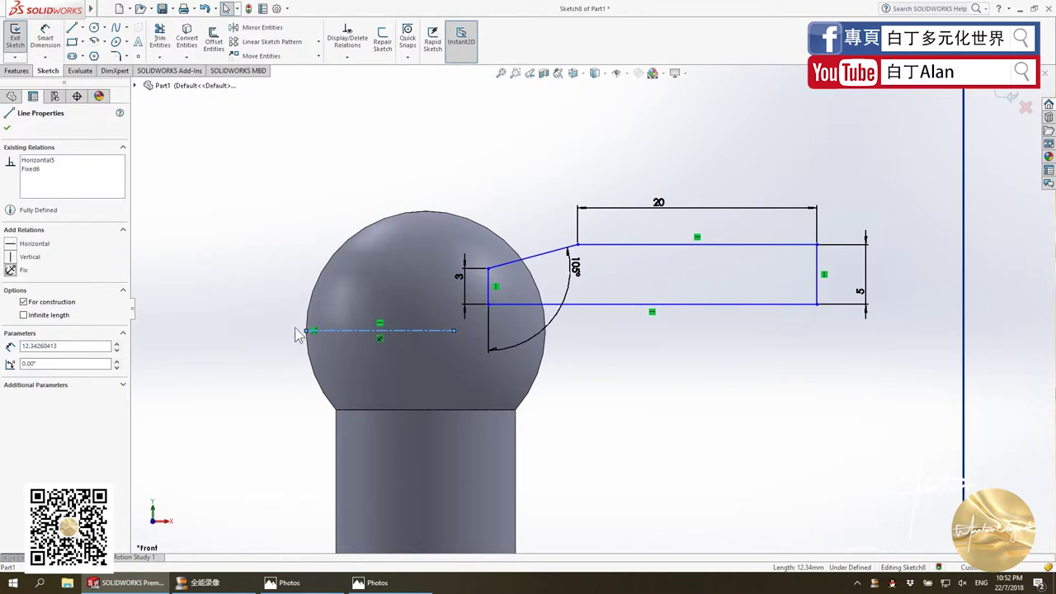
Make the profile's bottom edge collinear with the fixed centerline, then check the reference drawing.
left_click(295, 333)
left_click(458, 331)
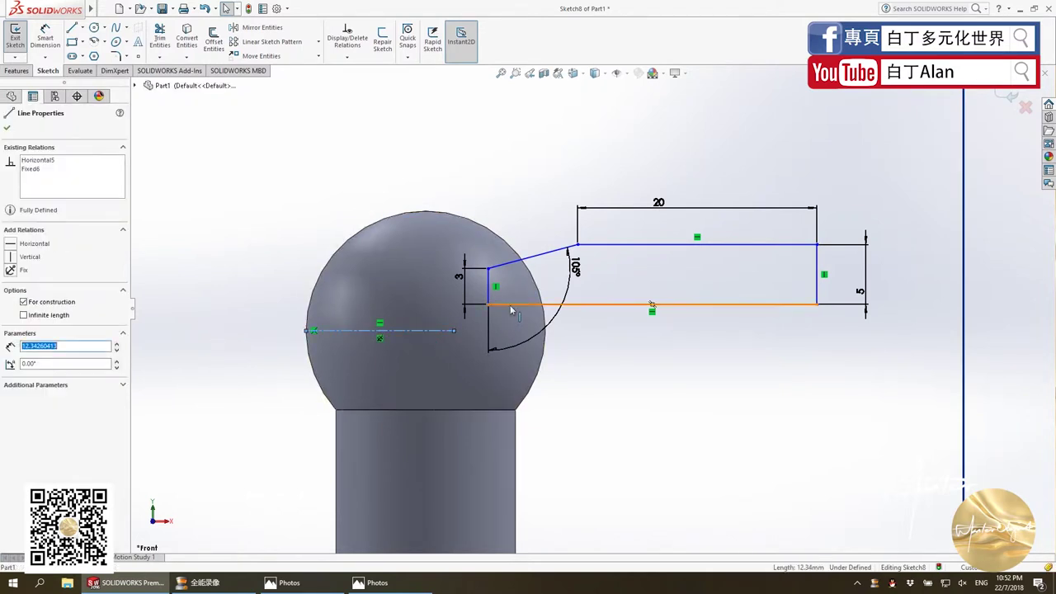
left_click(510, 307, "ctrl")
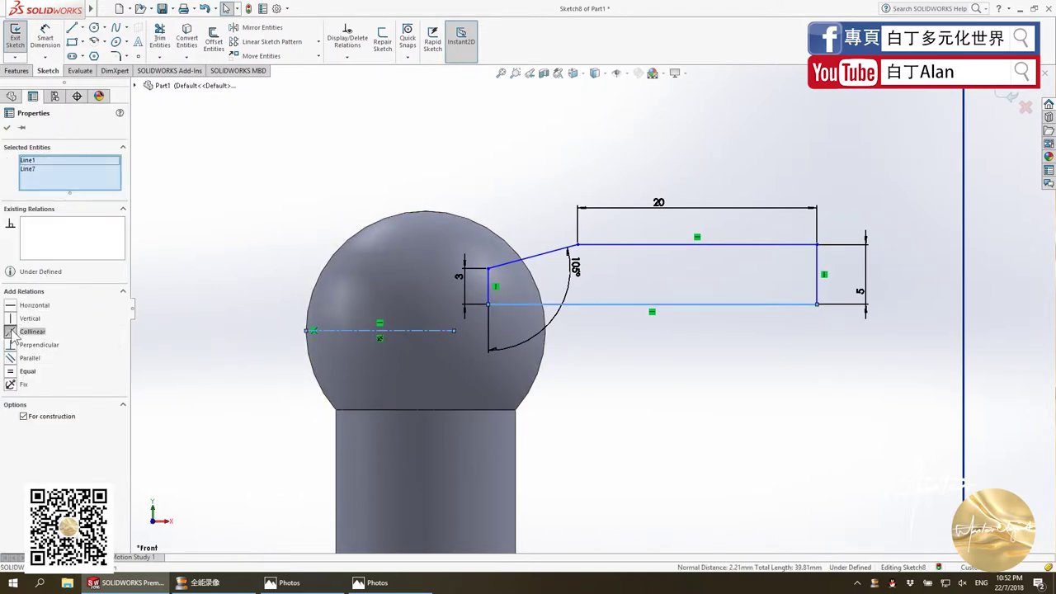
left_click(11, 334)
left_click(205, 328)
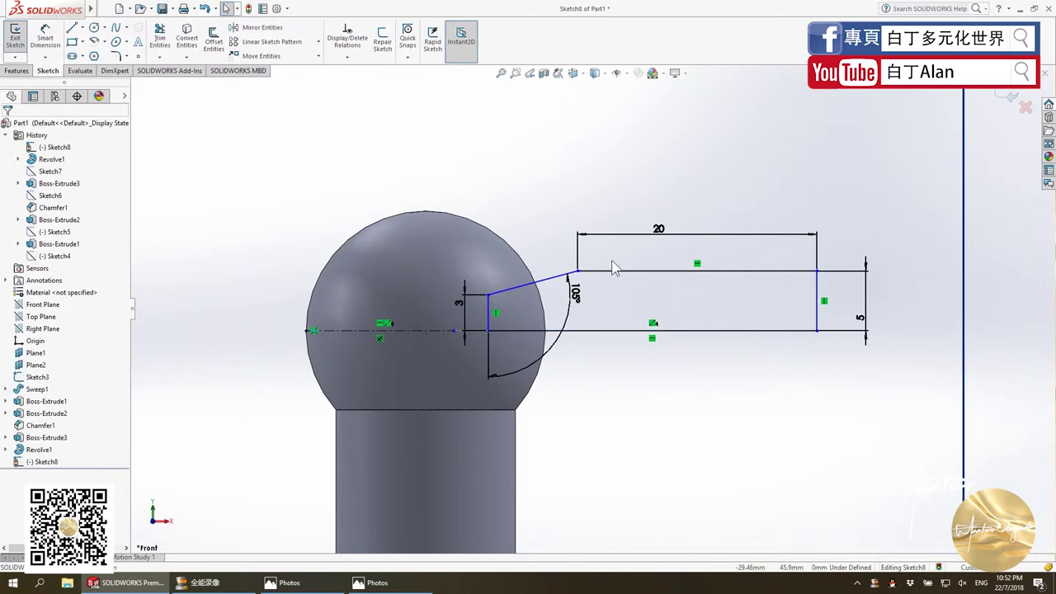
scroll(883, 225, "down", 2)
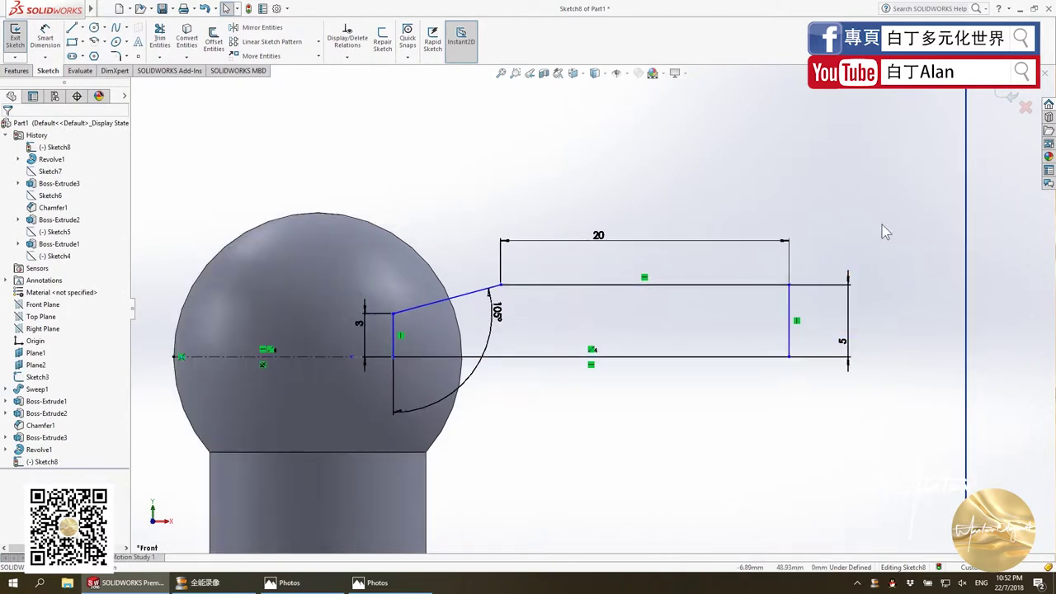
scroll(535, 367, "up", 2)
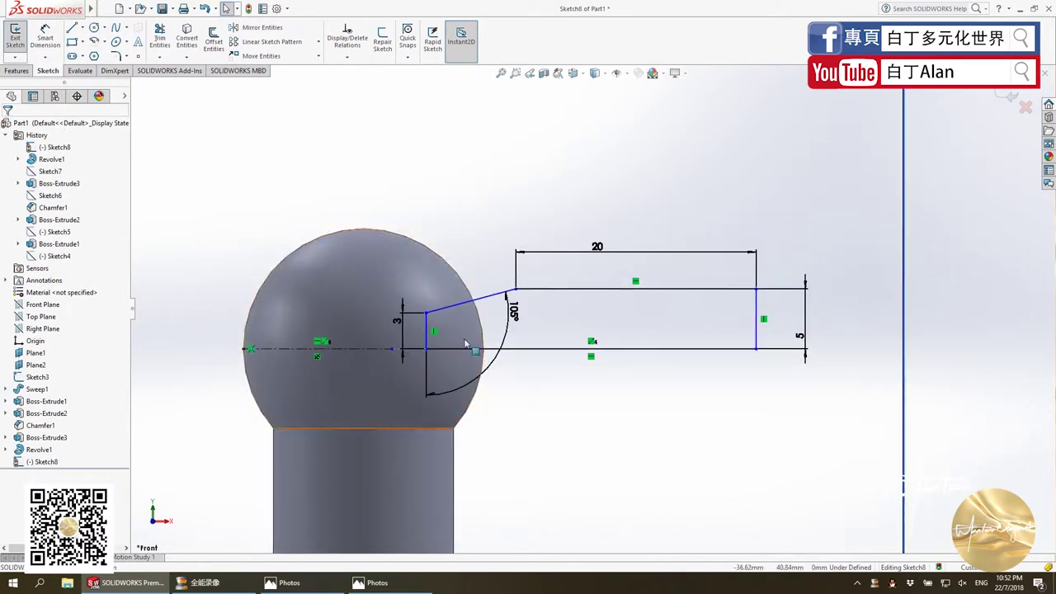
key("alt+Tab")
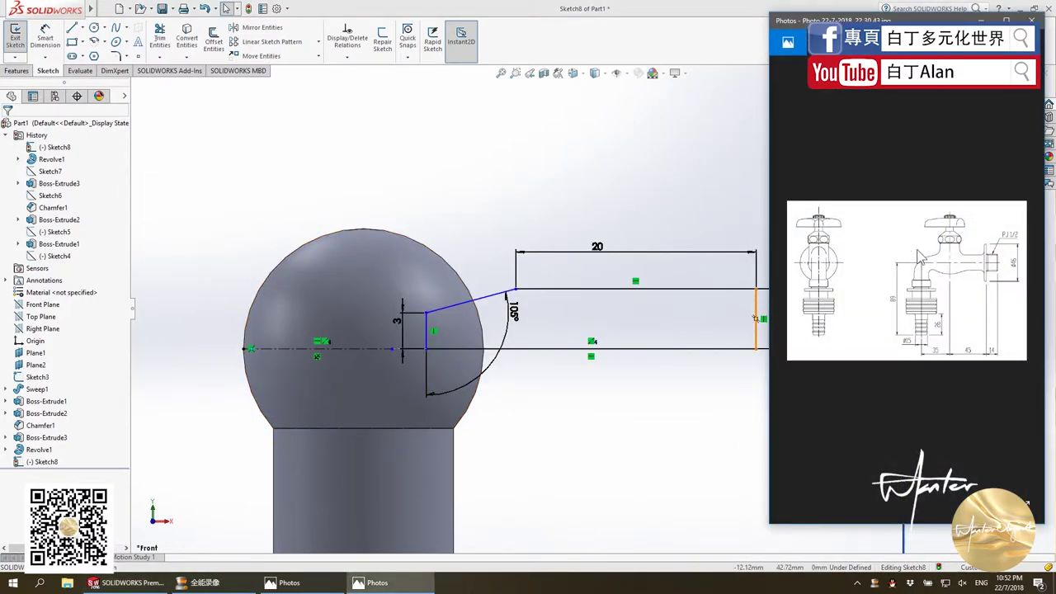
key("alt+Tab")
key("alt+Tab")
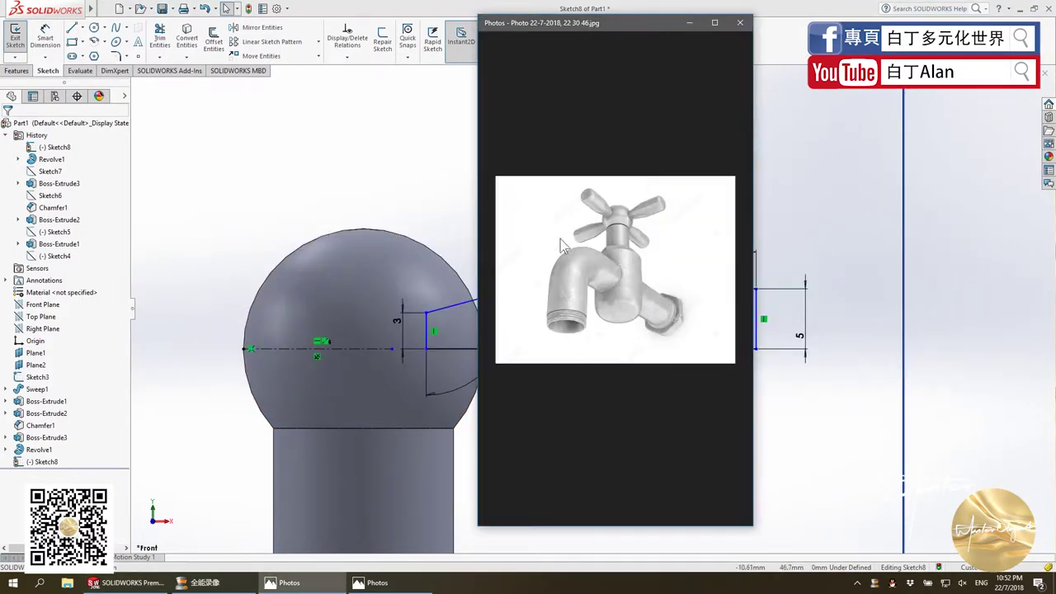
left_click(387, 170)
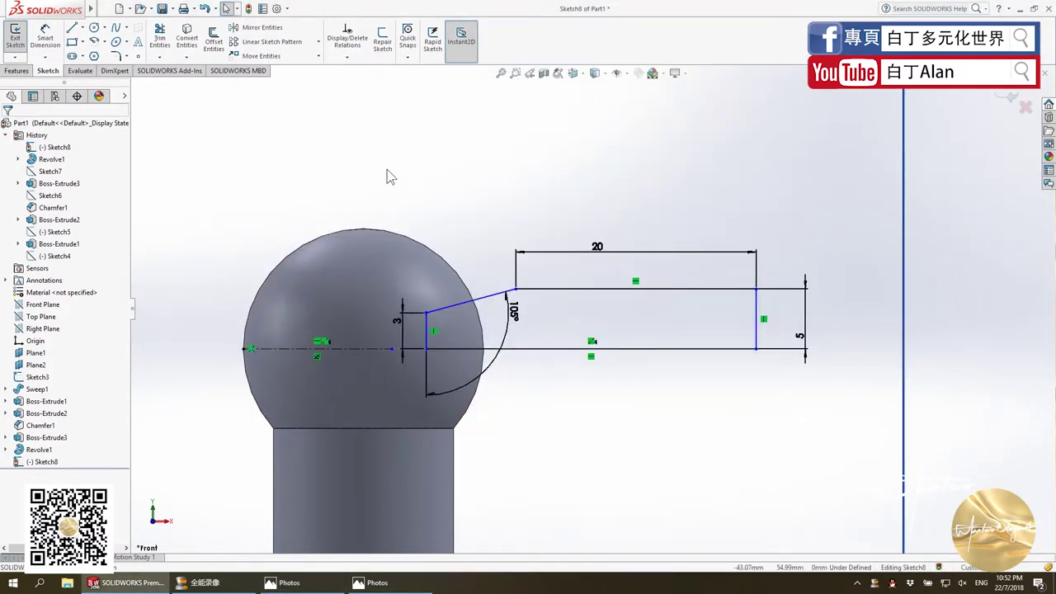
left_click(30, 72)
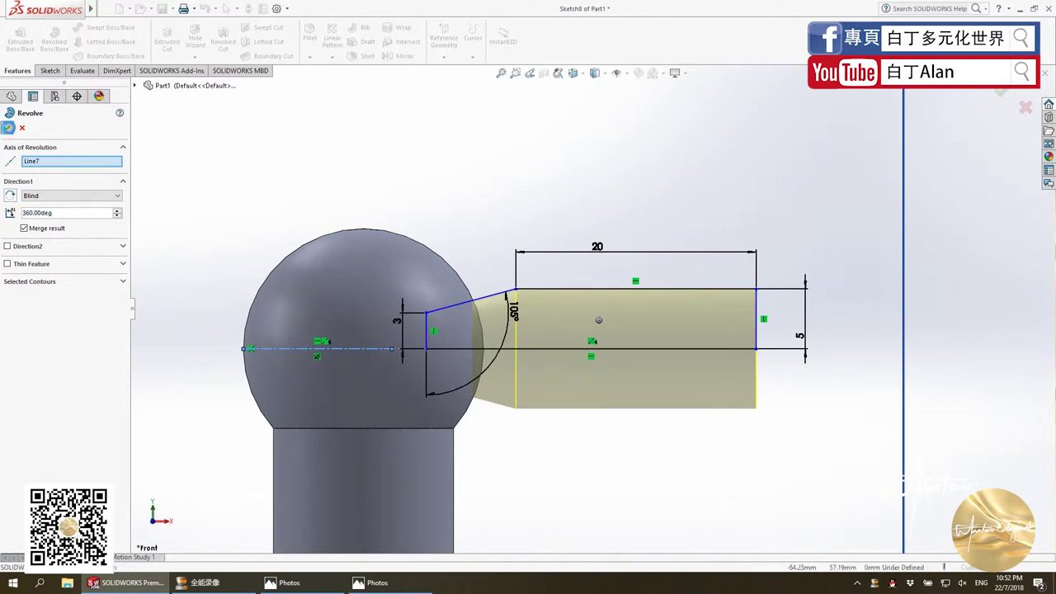
Accept the 360° revolve of the spout profile and orbit to inspect the tapered spout.
left_click(7, 127)
middle_click_drag(471, 186, 552, 369)
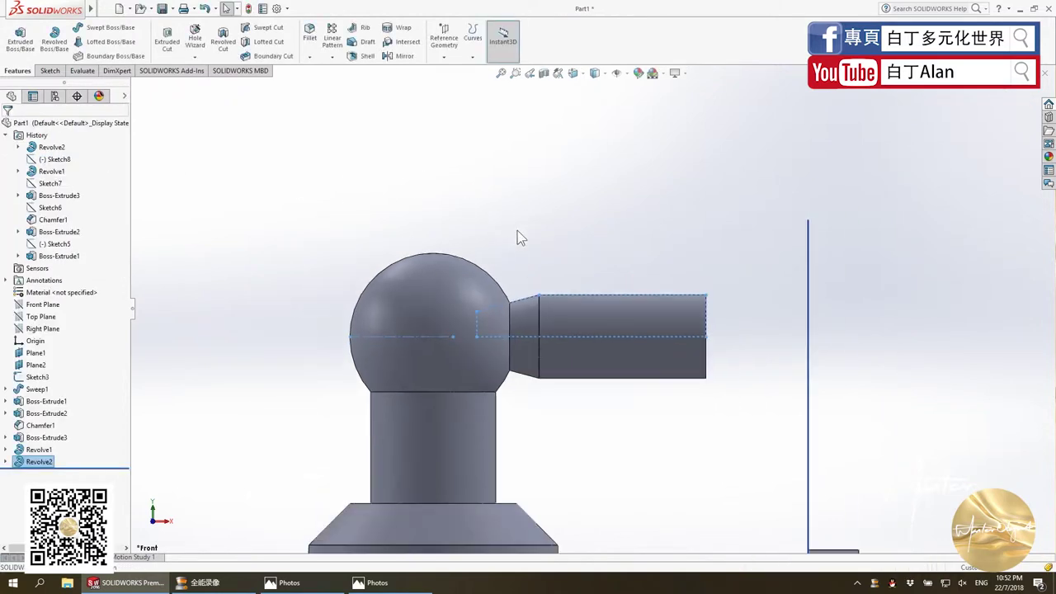
key("alt+Tab")
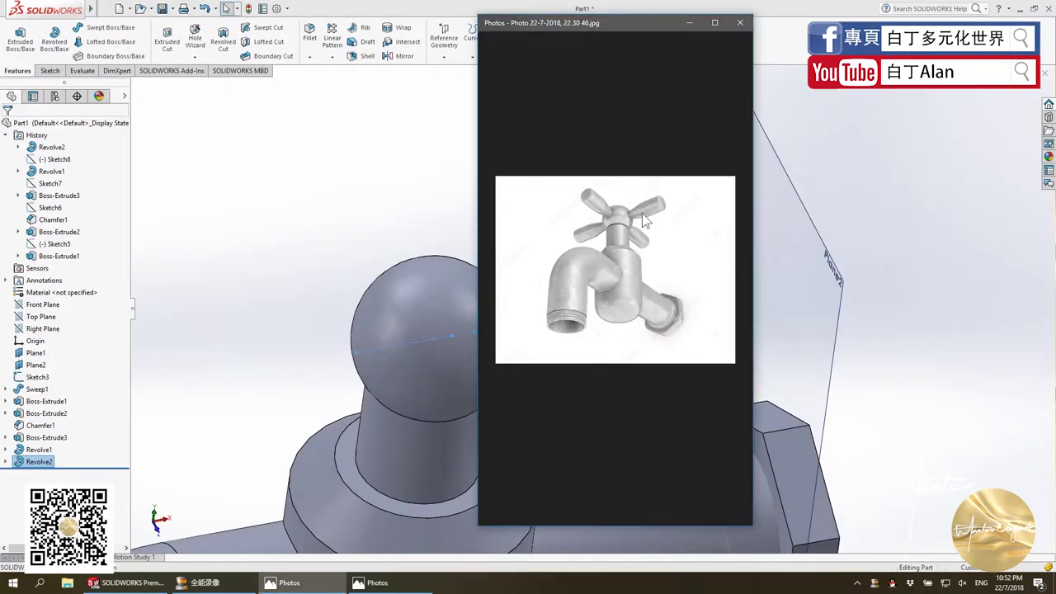
key("alt+Tab")
left_click(6, 461)
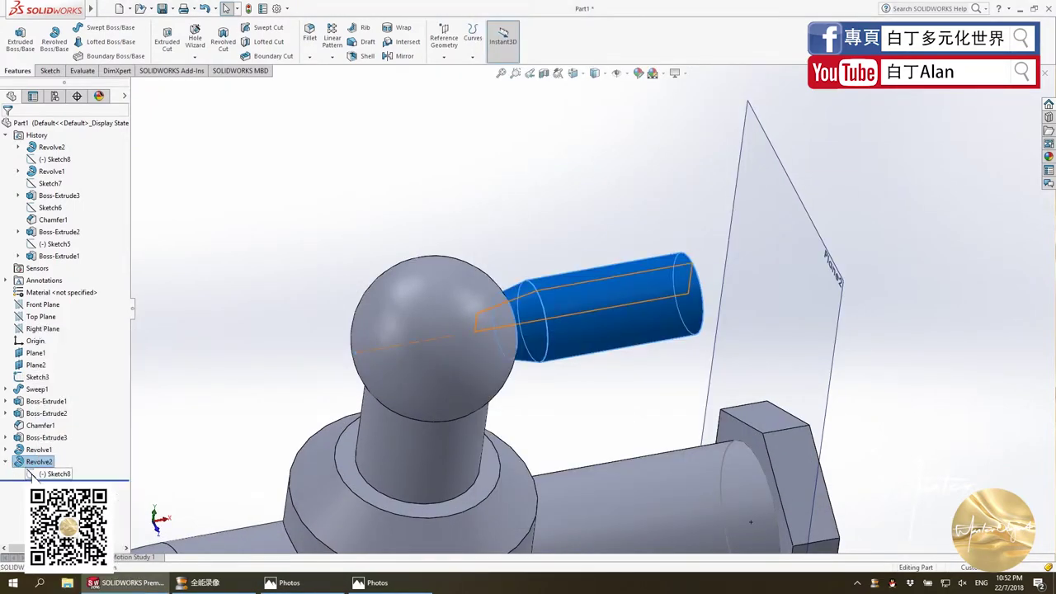
right_click(30, 477)
Reopen Sketch8 face-on and try a distance dimension, discarding the conflicting driven one.
left_click(52, 415)
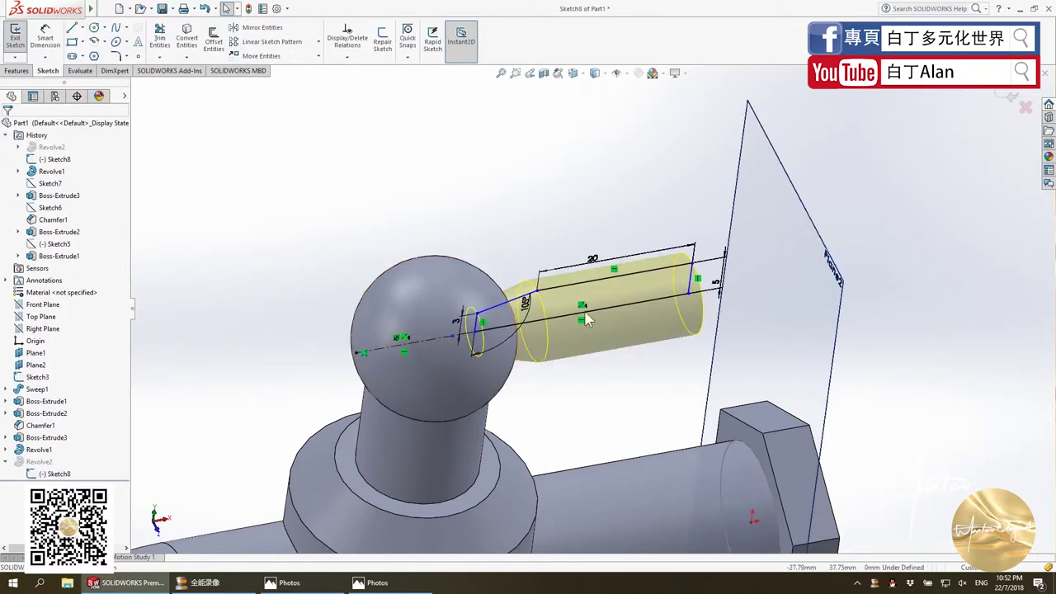
middle_click_drag(563, 288, 527, 238)
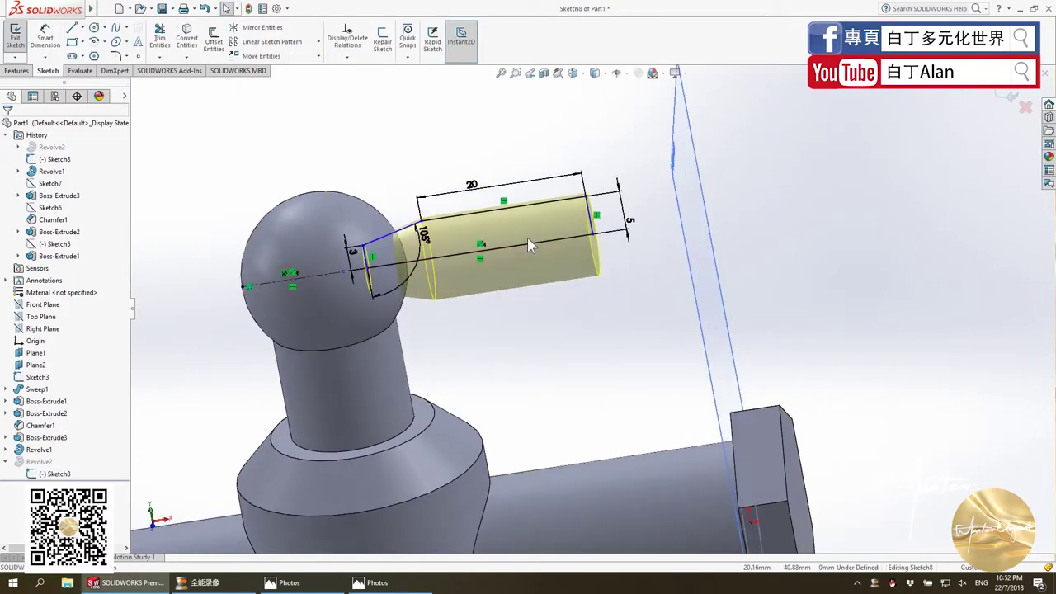
key("ctrl+8")
scroll(592, 208, "down", 3)
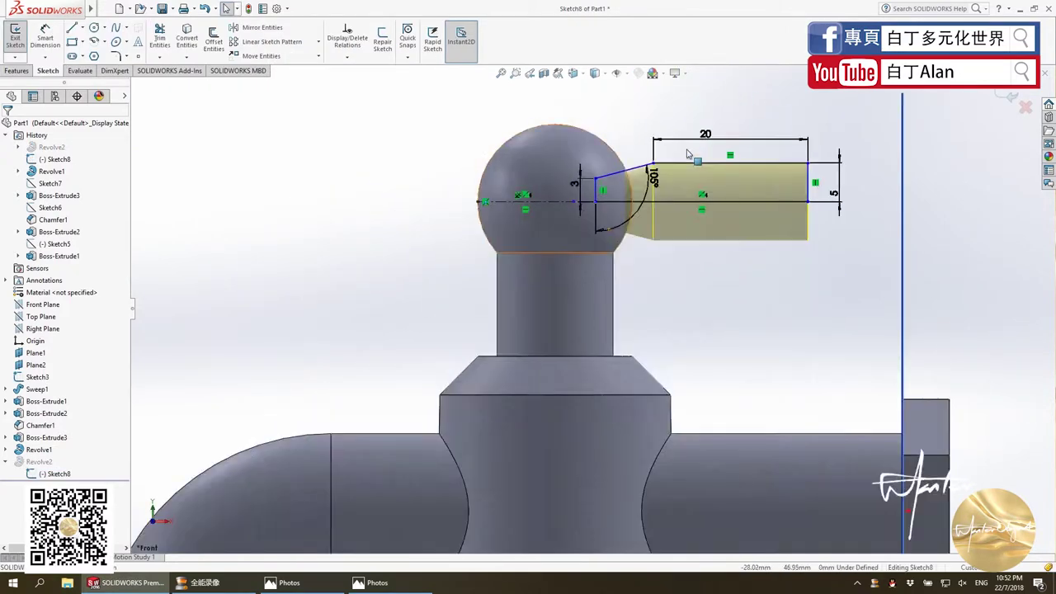
scroll(446, 235, "down", 3)
left_click(45, 37)
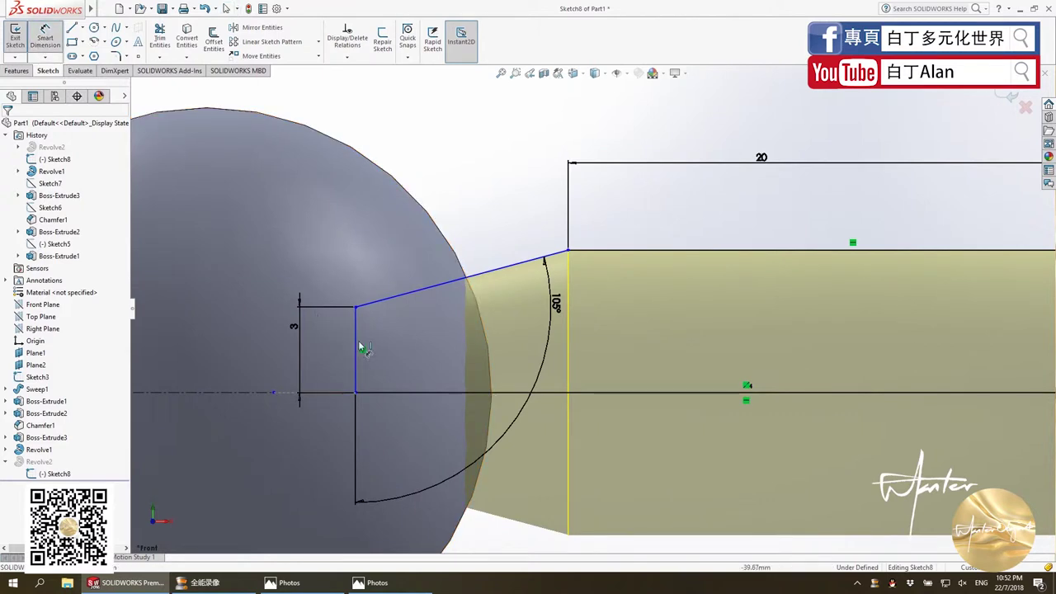
left_click(357, 339)
left_click(567, 249)
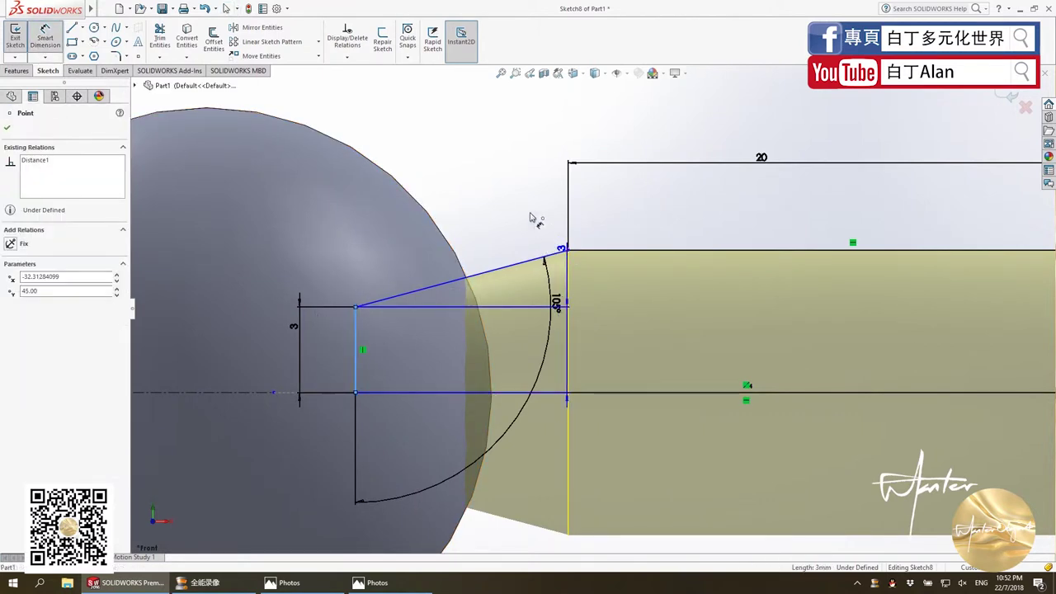
left_click(497, 191)
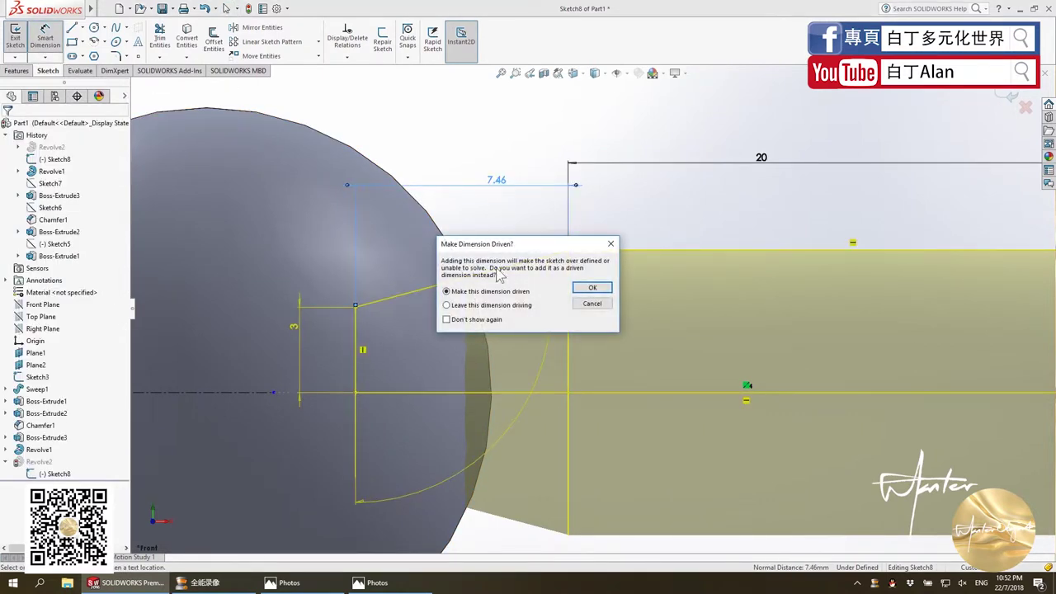
left_click(593, 303)
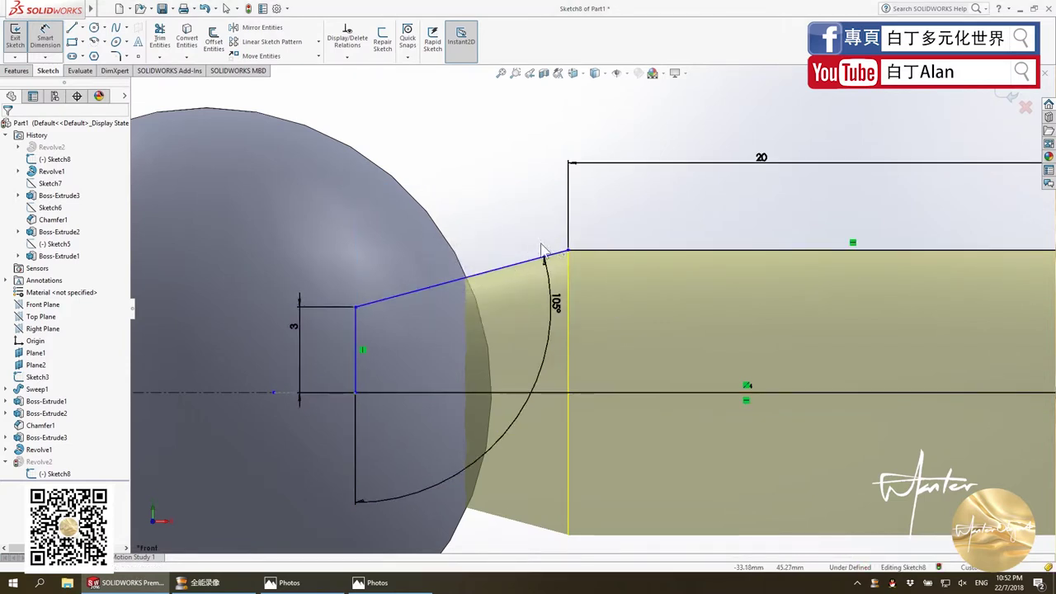
scroll(592, 303, "up", 3)
scroll(591, 309, "up", 2)
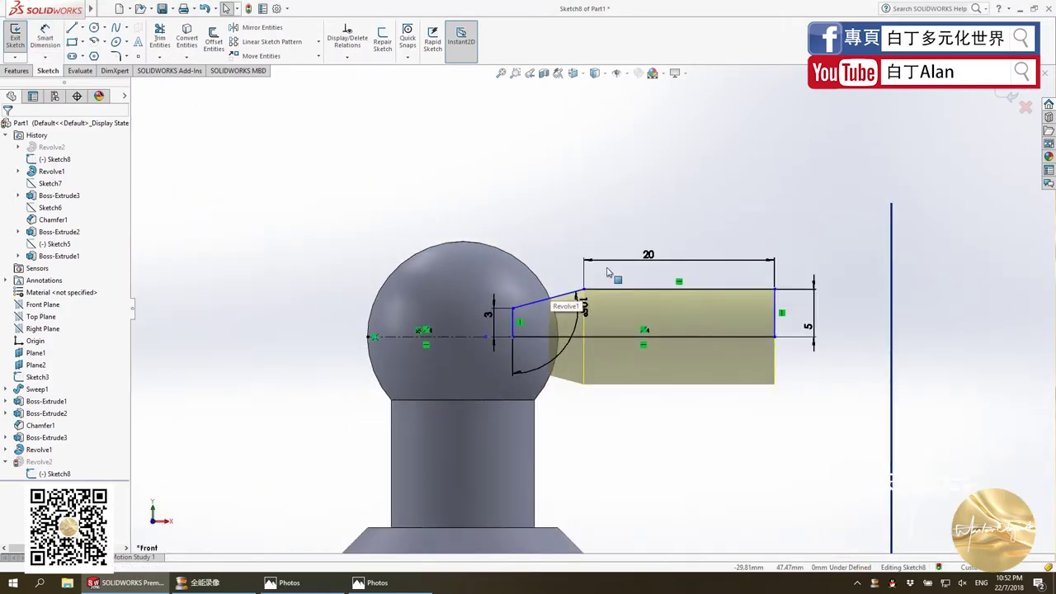
Delete the angled arc and lower line, then dimension 15 from the sphere top to the short vertical line.
double_click(584, 311)
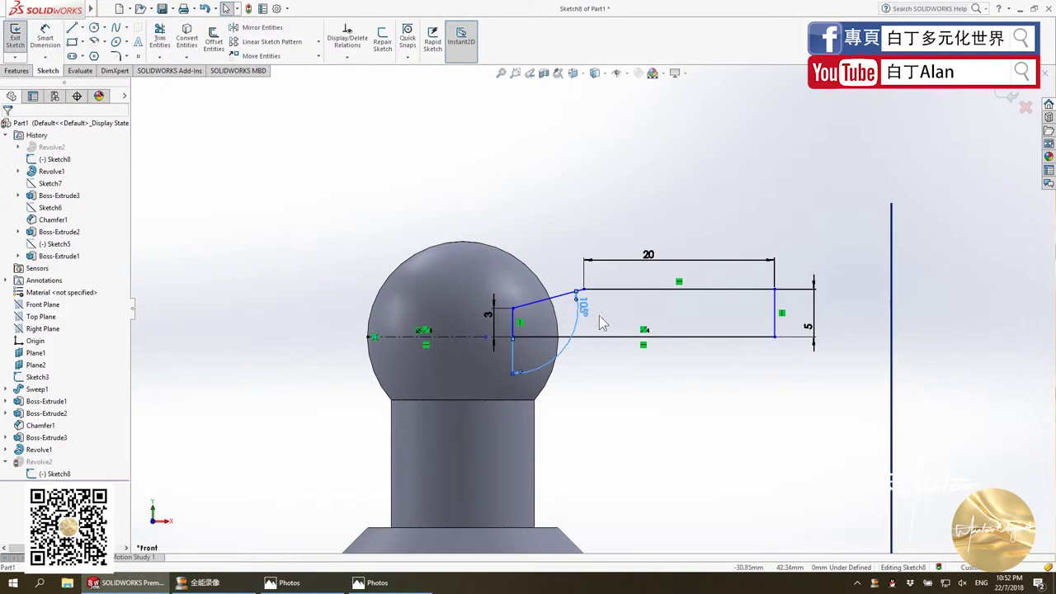
key("Delete")
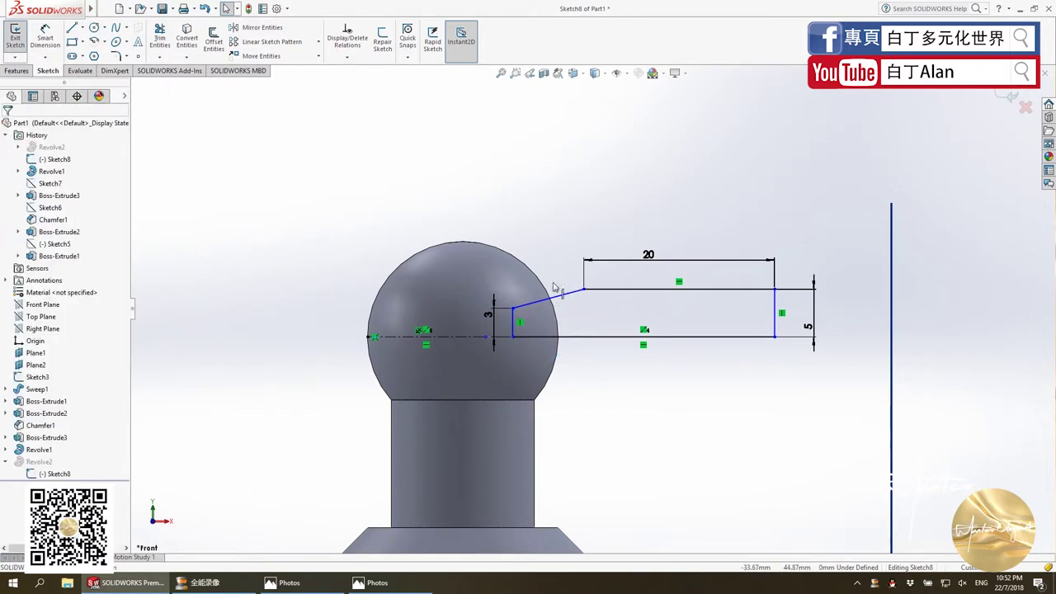
left_click(46, 37)
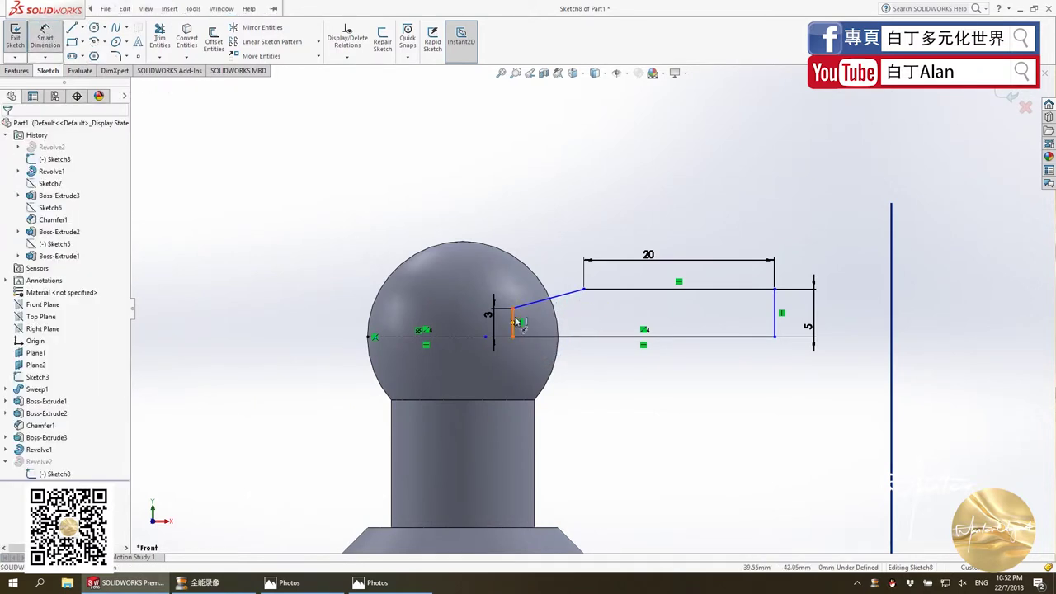
left_click(515, 320)
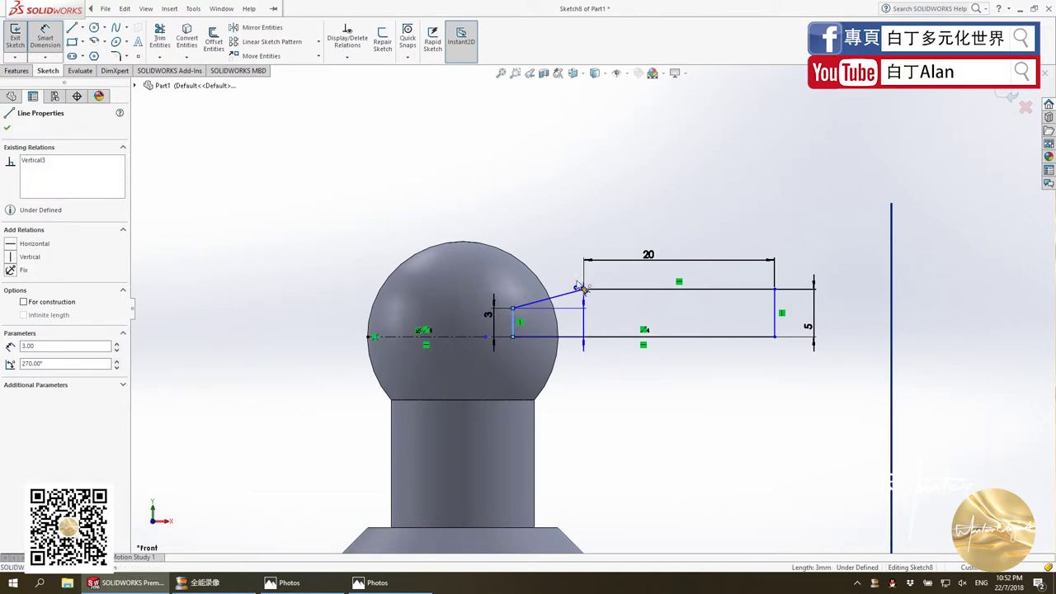
left_click(582, 288)
left_click(536, 252)
key("Return")
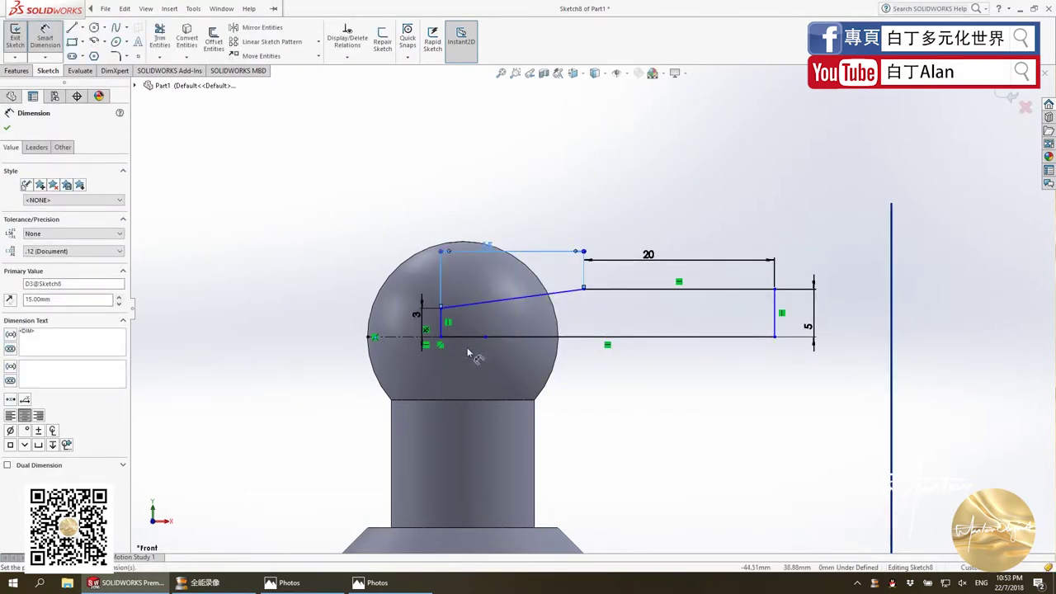
key("Escape")
Draw a vertical construction line from the sphere top, make the short profile line collinear with it, and exit the sketch.
left_click(441, 324)
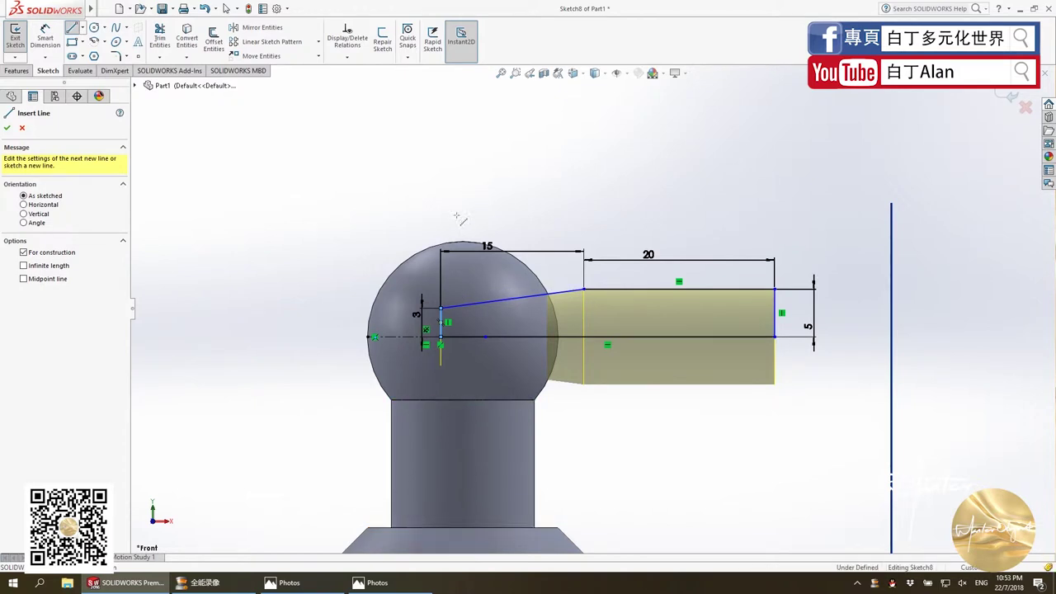
left_click(462, 243)
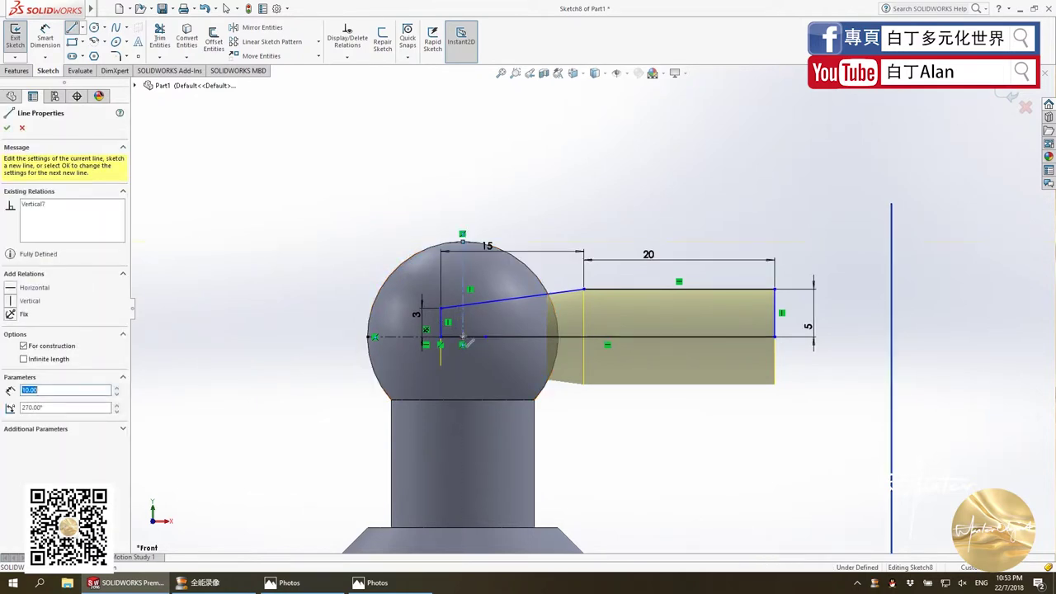
left_click(462, 337)
key("Escape")
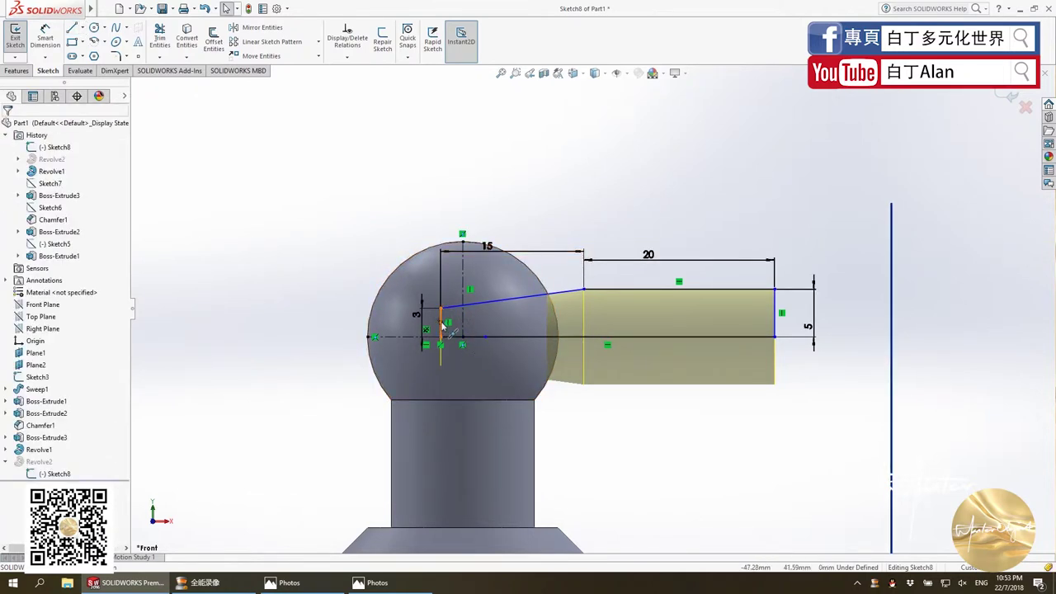
left_click(442, 321)
left_click(463, 322, "ctrl")
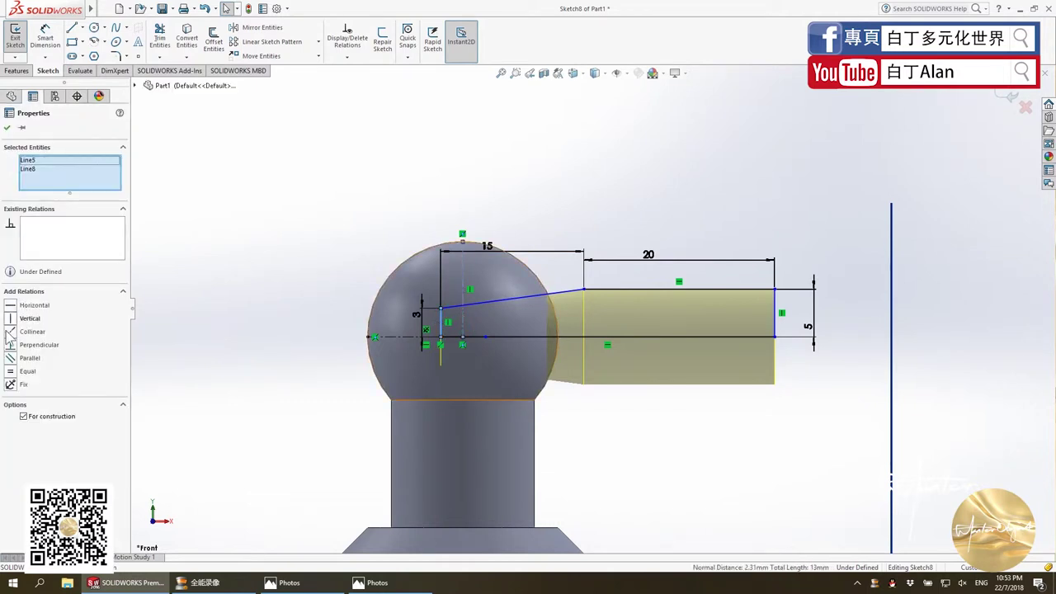
left_click(12, 331)
left_click(311, 315)
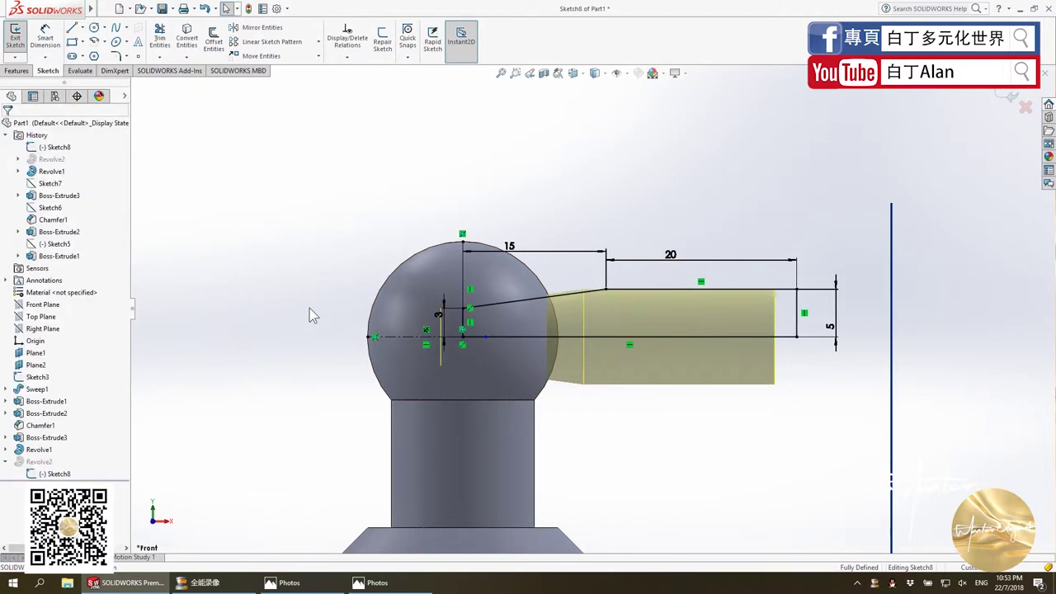
left_click(1009, 96)
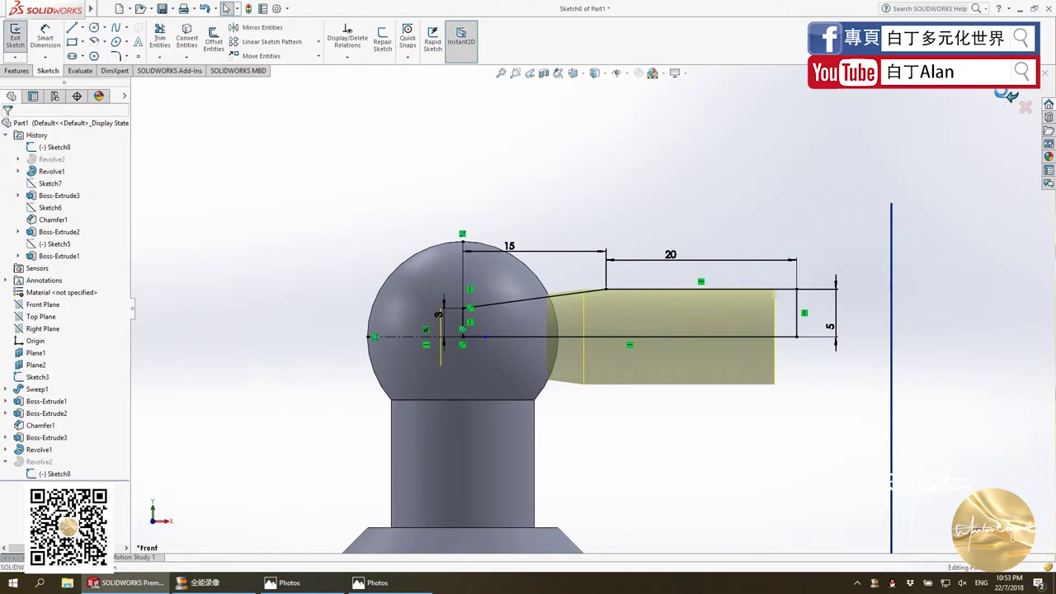
Reopen Sketch8 for editing from the Revolve2 feature.
middle_click_drag(634, 273, 665, 347)
key("alt+Tab")
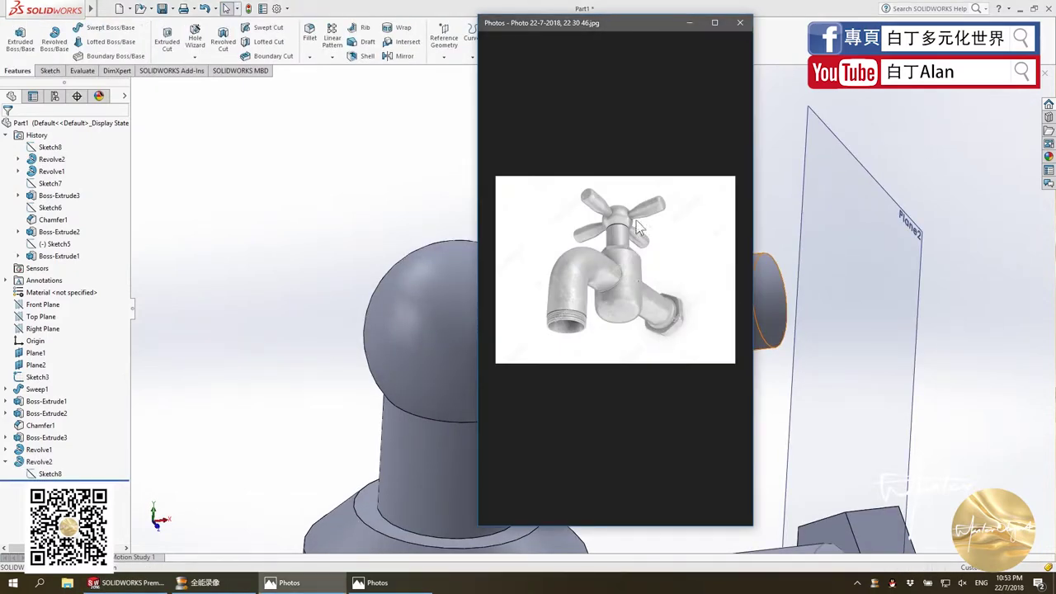
key("alt+Tab")
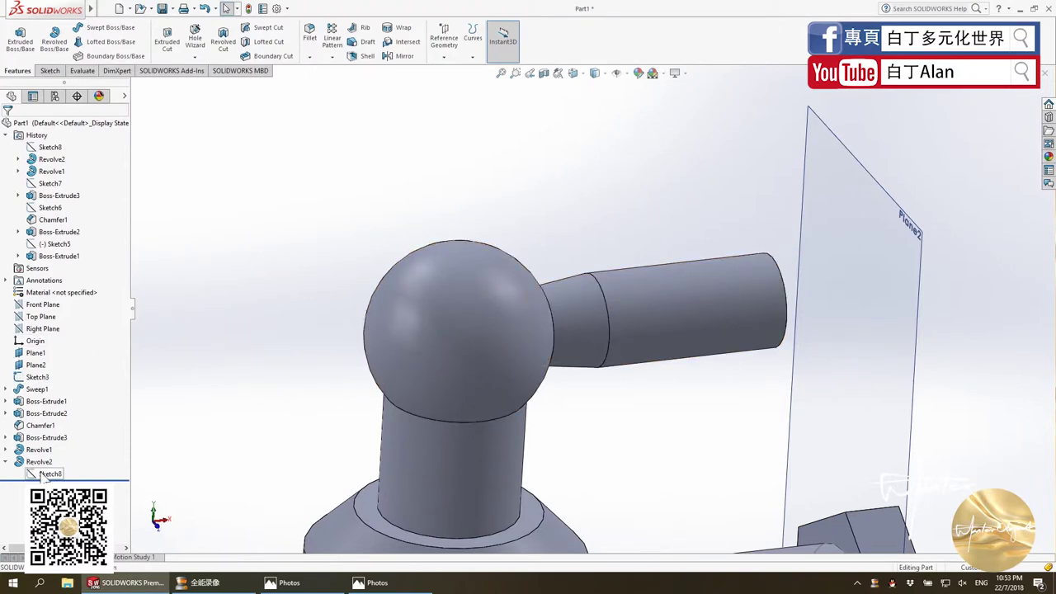
right_click(40, 464)
left_click(63, 401)
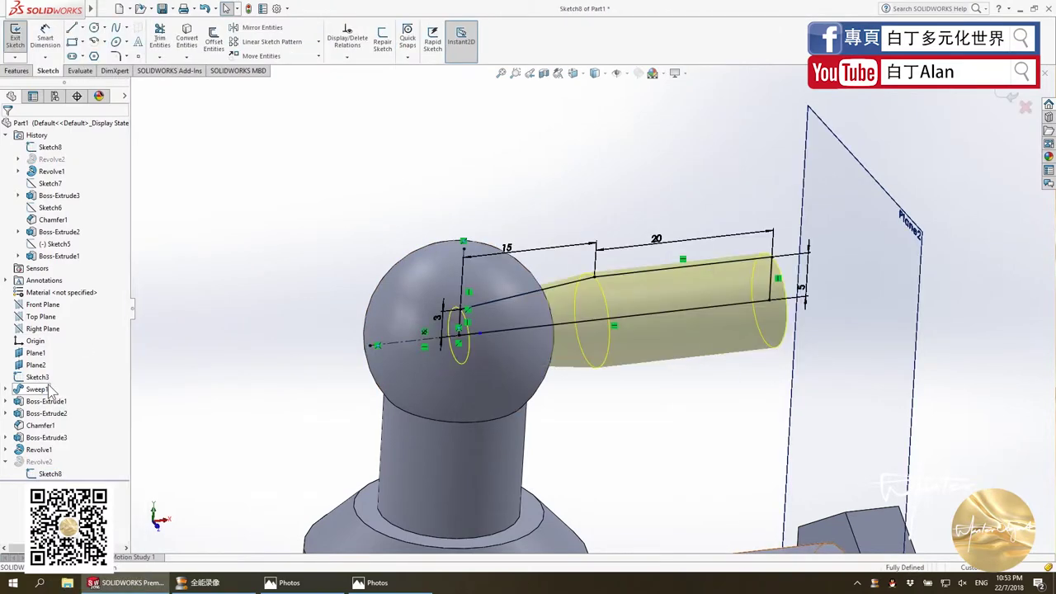
Change the taper offset from the sphere top to 20 and the spout end height from 5 to 8.
scroll(684, 135, "down", 3)
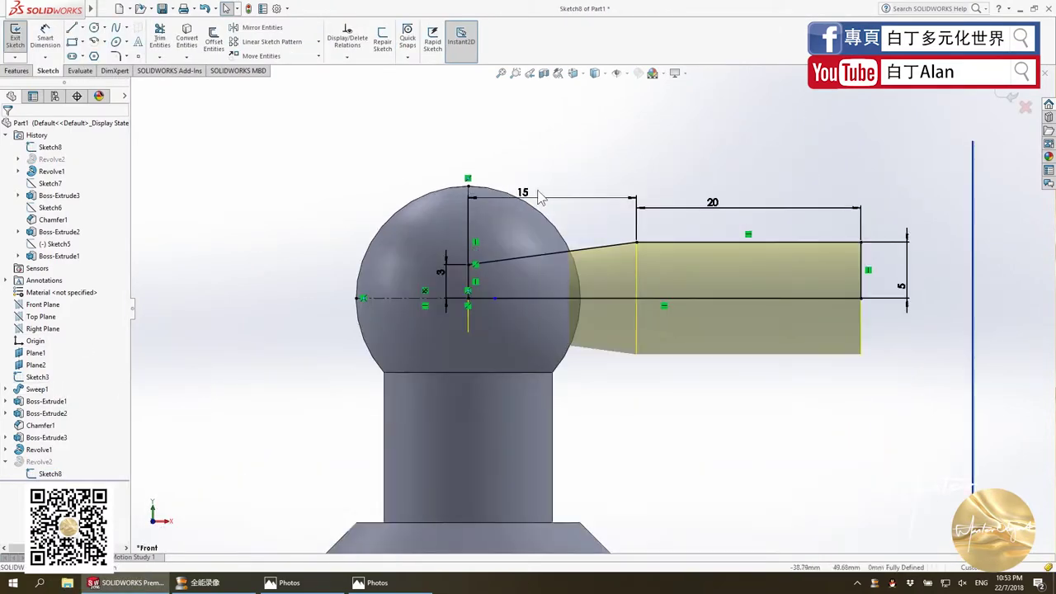
double_click(523, 195)
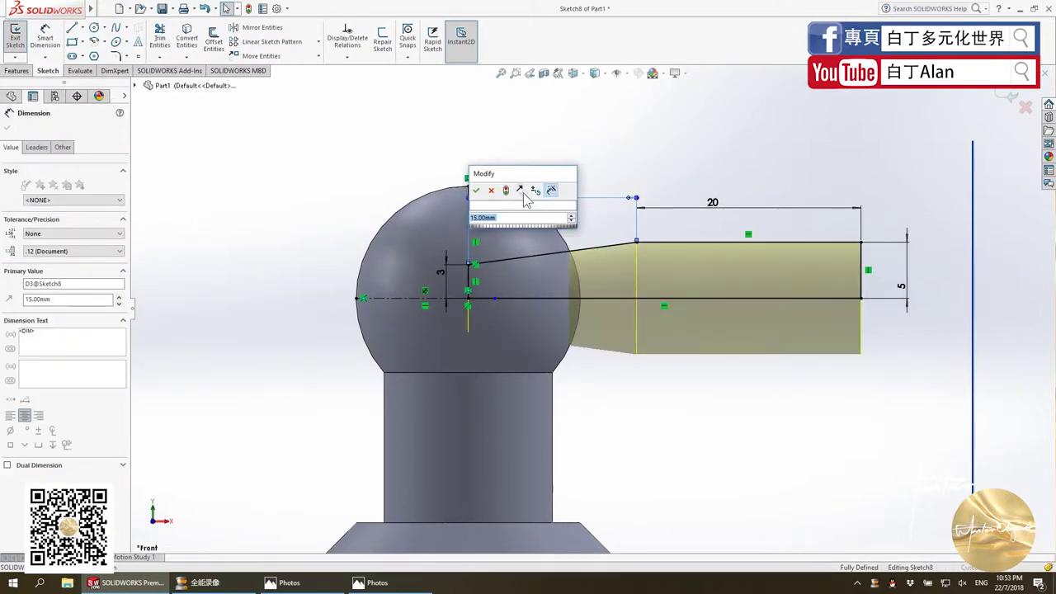
type("5")
key("Return")
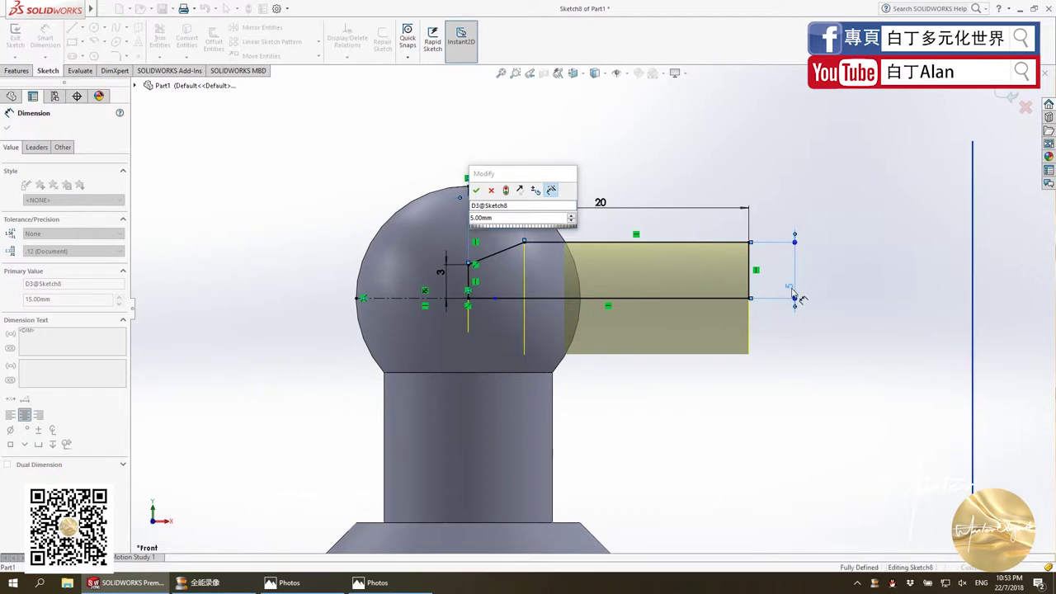
left_click(497, 218)
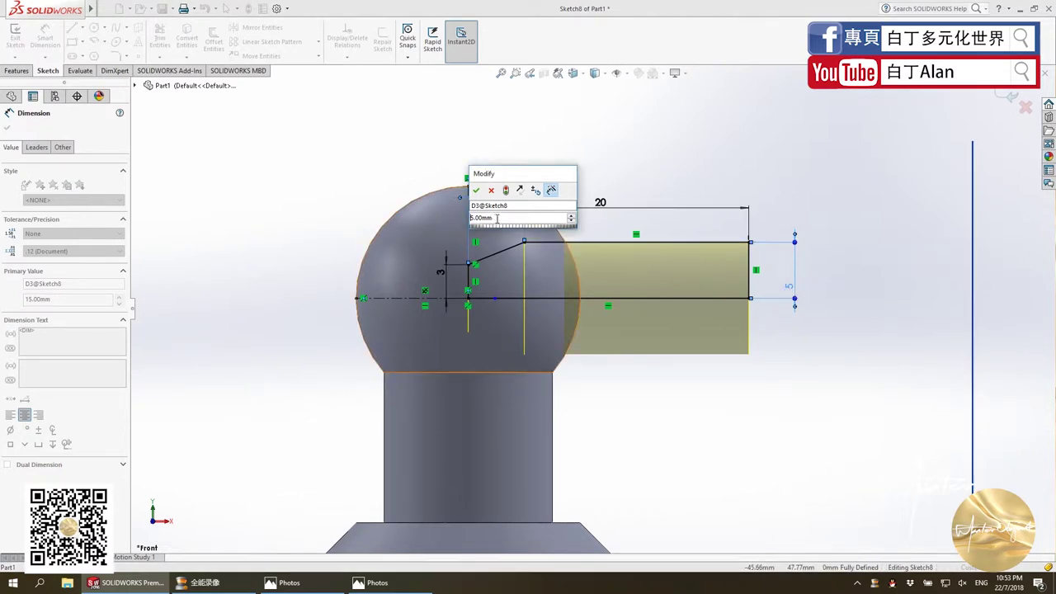
key("Return")
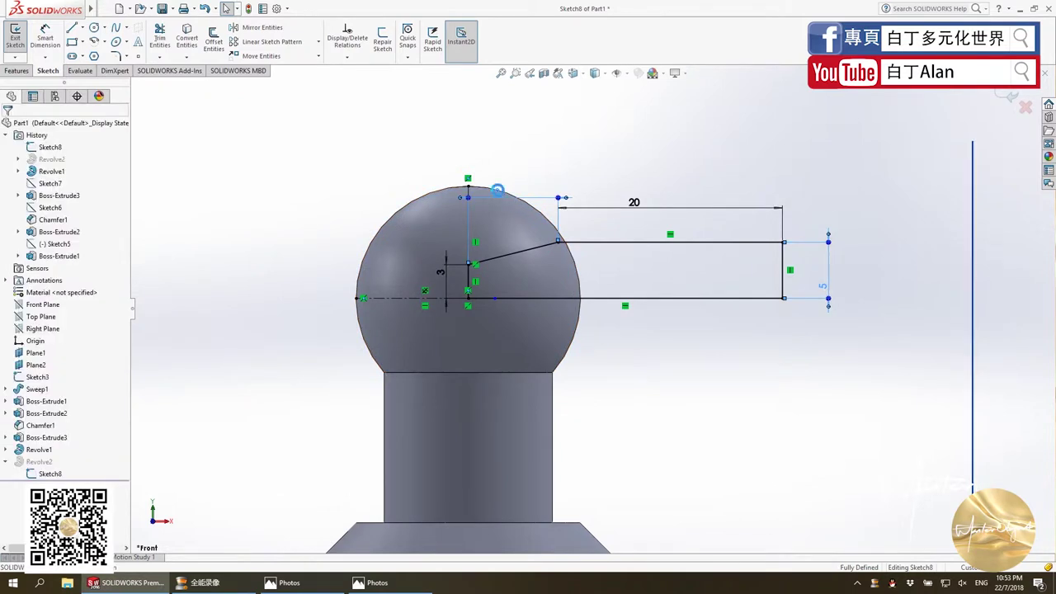
left_click(496, 191)
type("20")
key("Return")
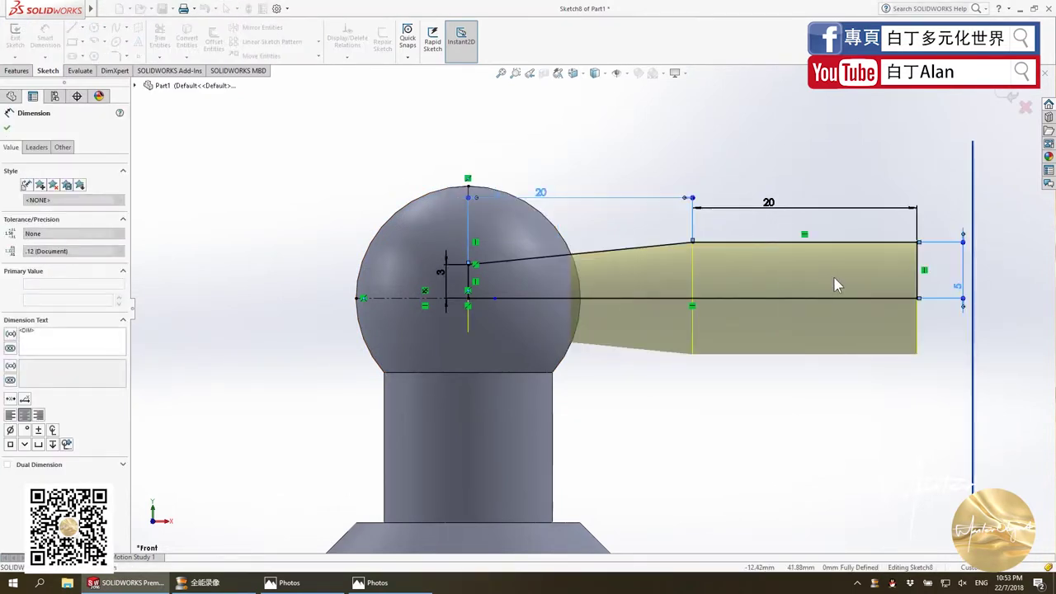
left_click(963, 301)
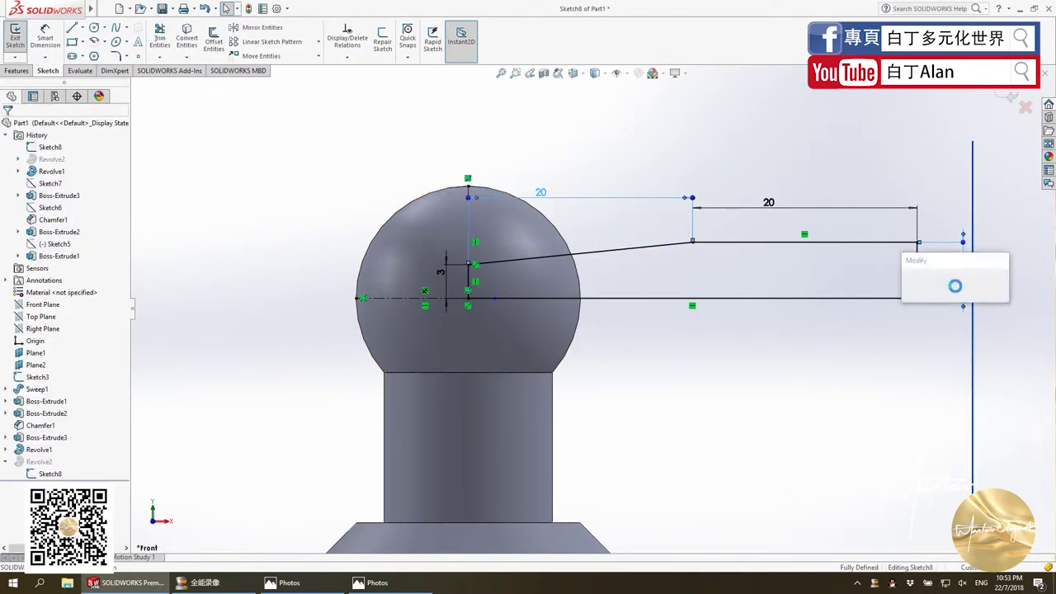
type("8")
key("Return")
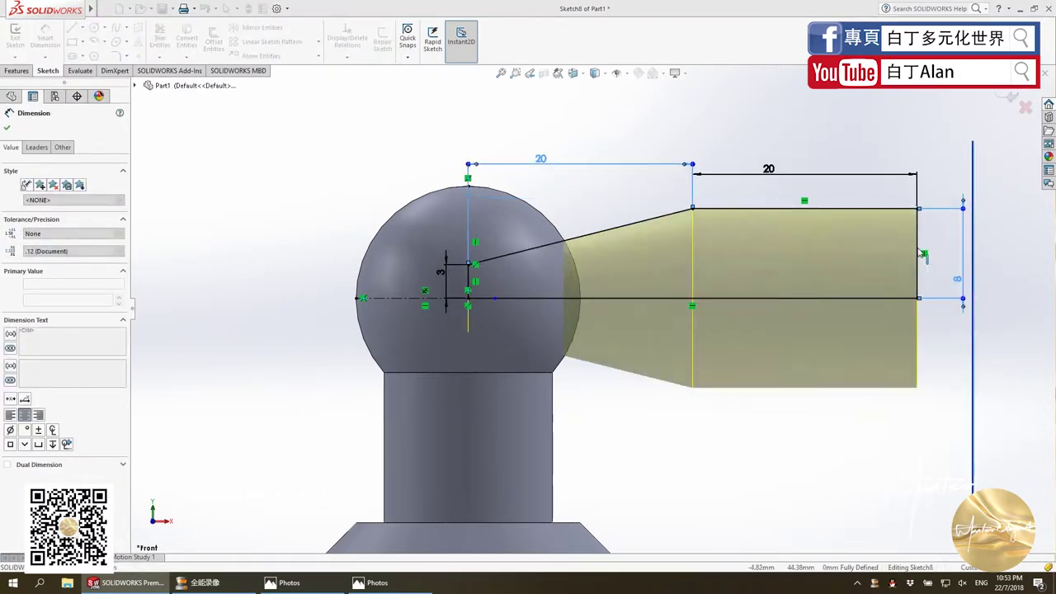
left_click(1010, 98)
left_click(1010, 98)
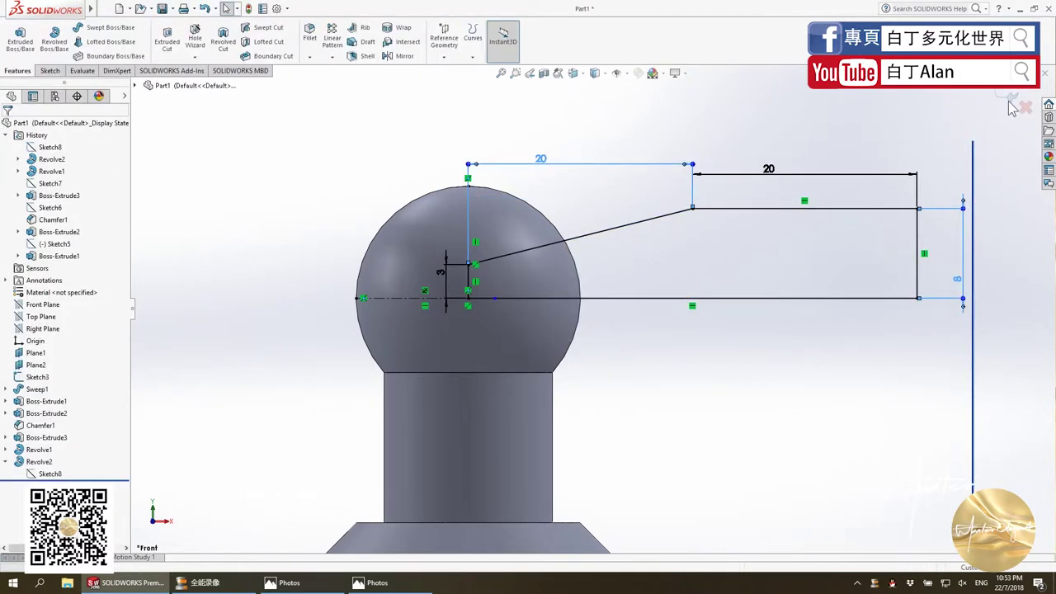
scroll(743, 189, "up", 3)
middle_click_drag(681, 229, 707, 333)
key("alt+Tab")
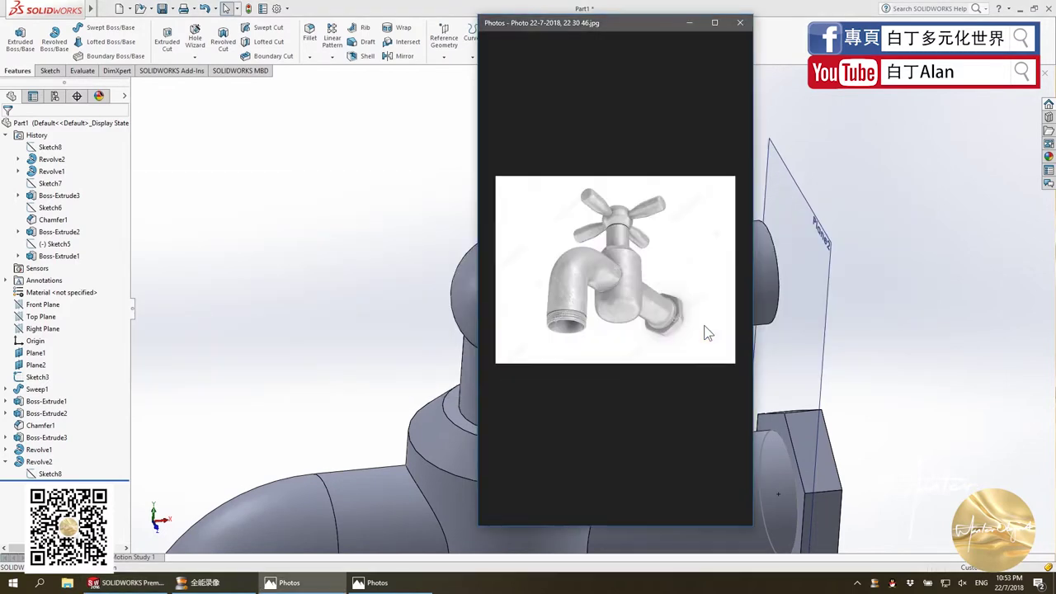
key("alt+Tab")
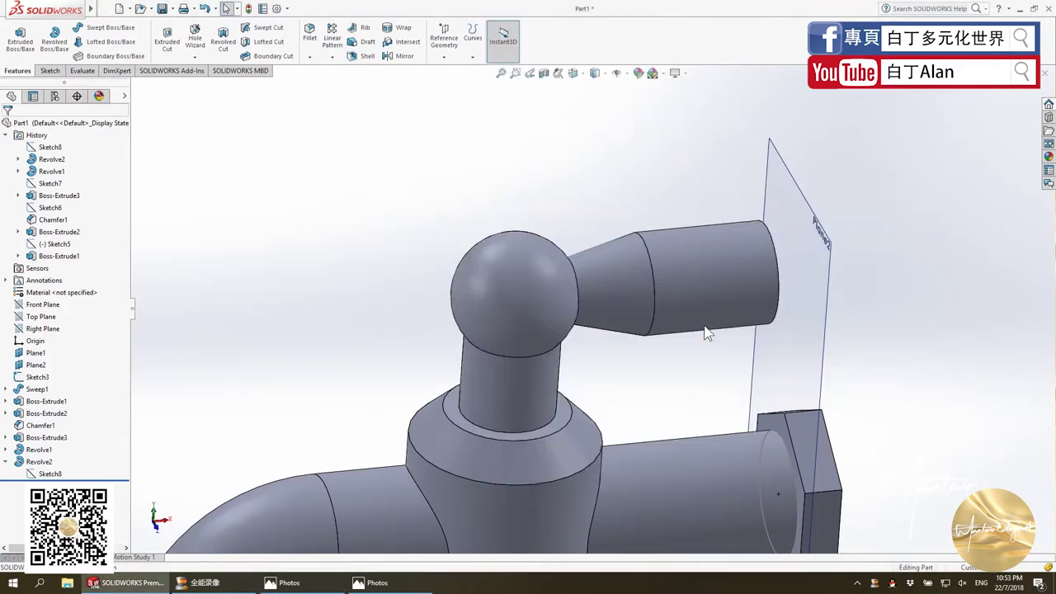
middle_click_drag(708, 333, 667, 311)
key("alt+Tab")
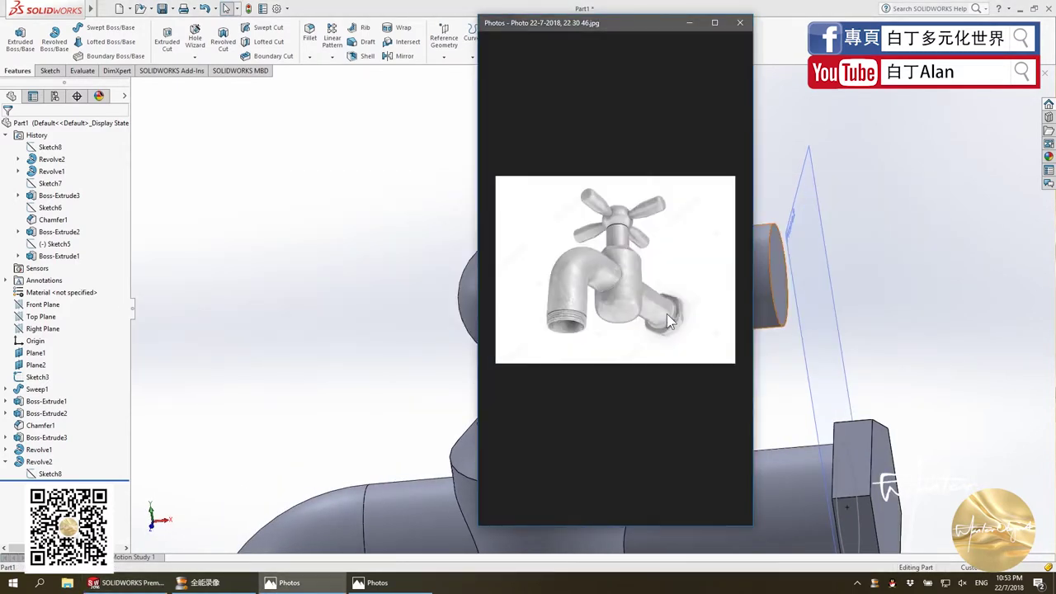
key("alt+Tab")
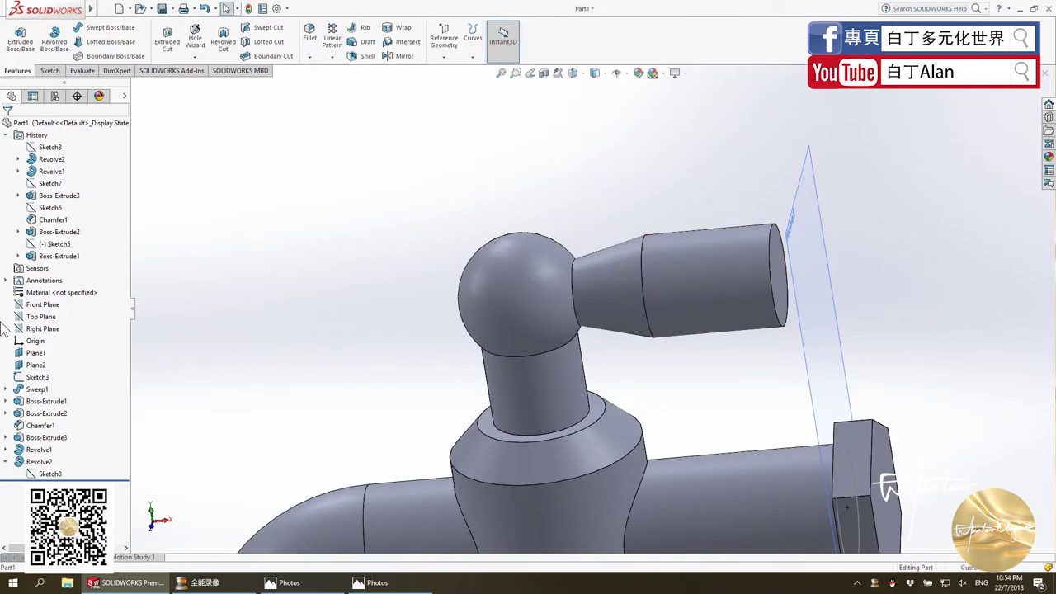
Edit Sketch8 and set the handle arm height dimension to 7 mm.
right_click(50, 473)
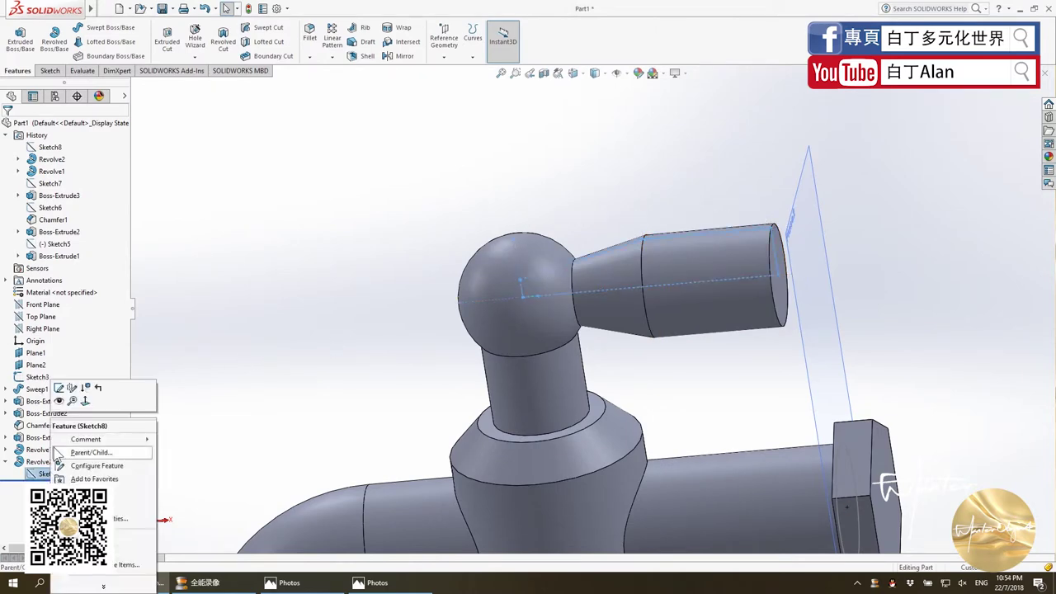
left_click(60, 395)
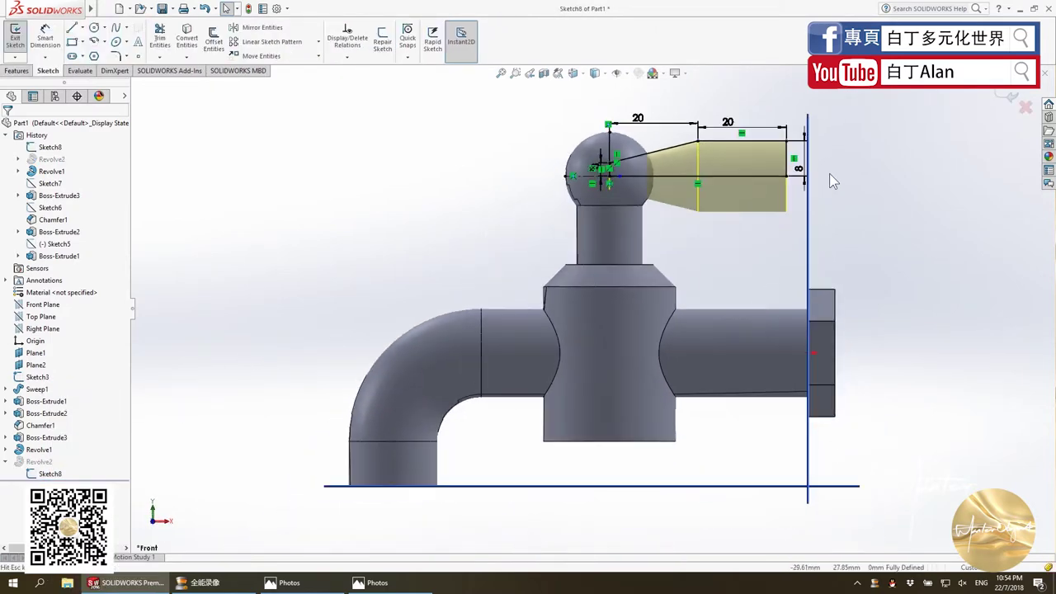
double_click(798, 169)
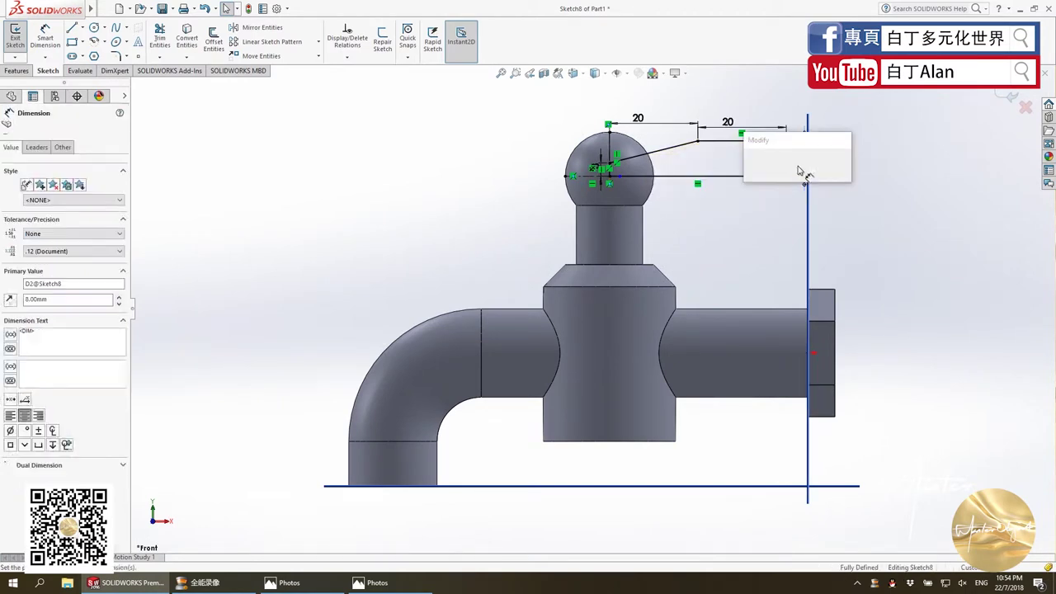
type("7")
key("Return")
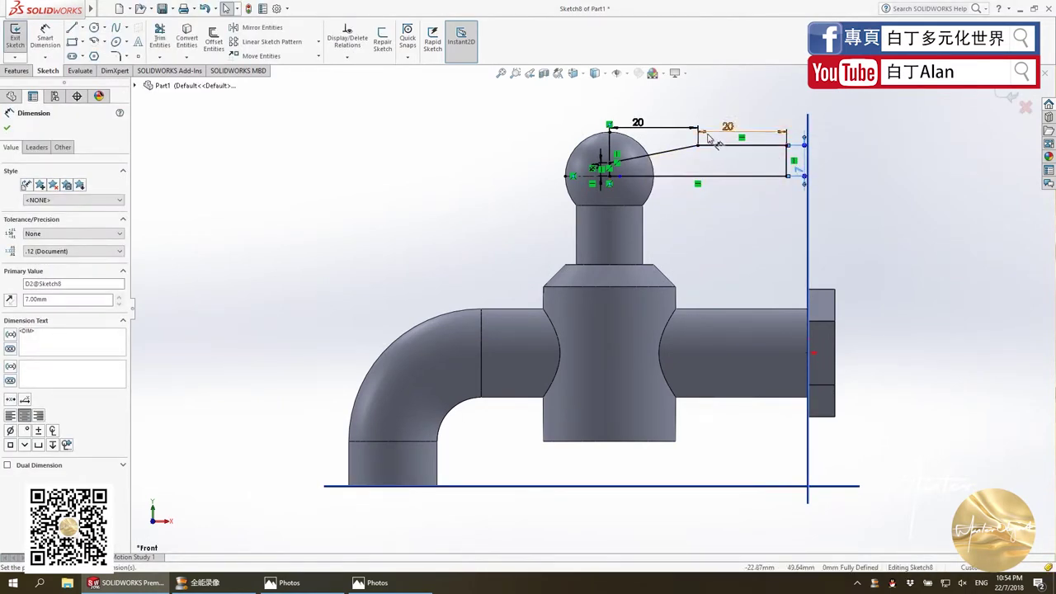
key("alt+Tab")
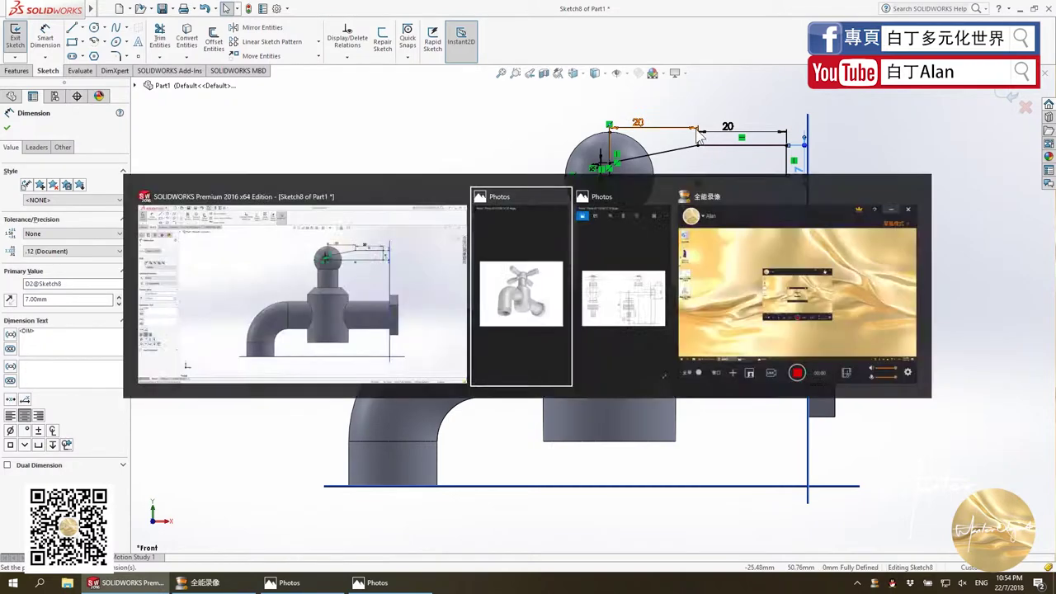
key("alt+Tab")
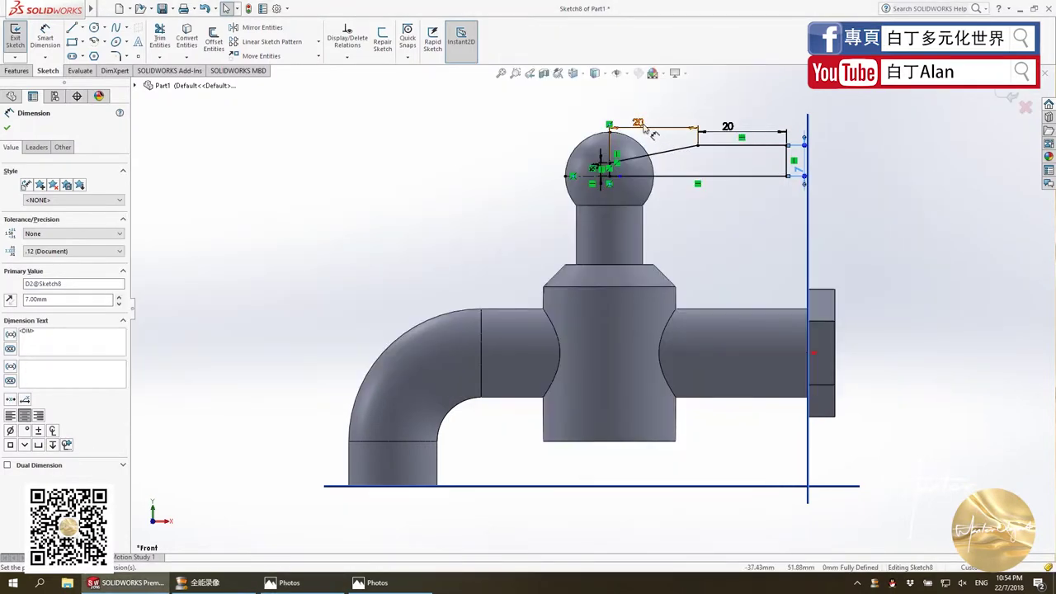
Change the 20 mm arm length dimension to 18 and exit the sketch.
double_click(635, 126)
type("18")
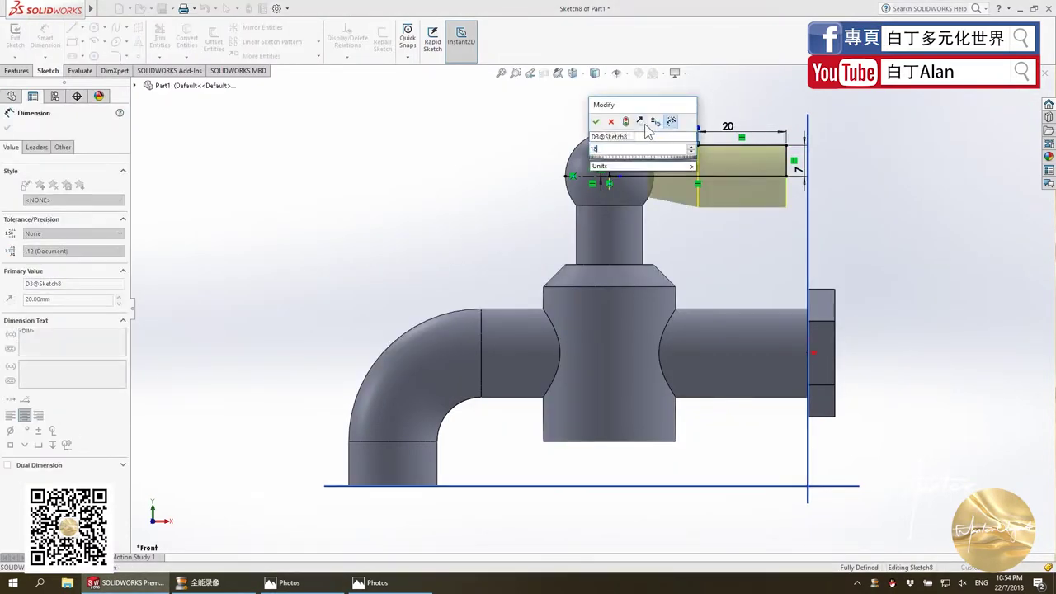
key("Return")
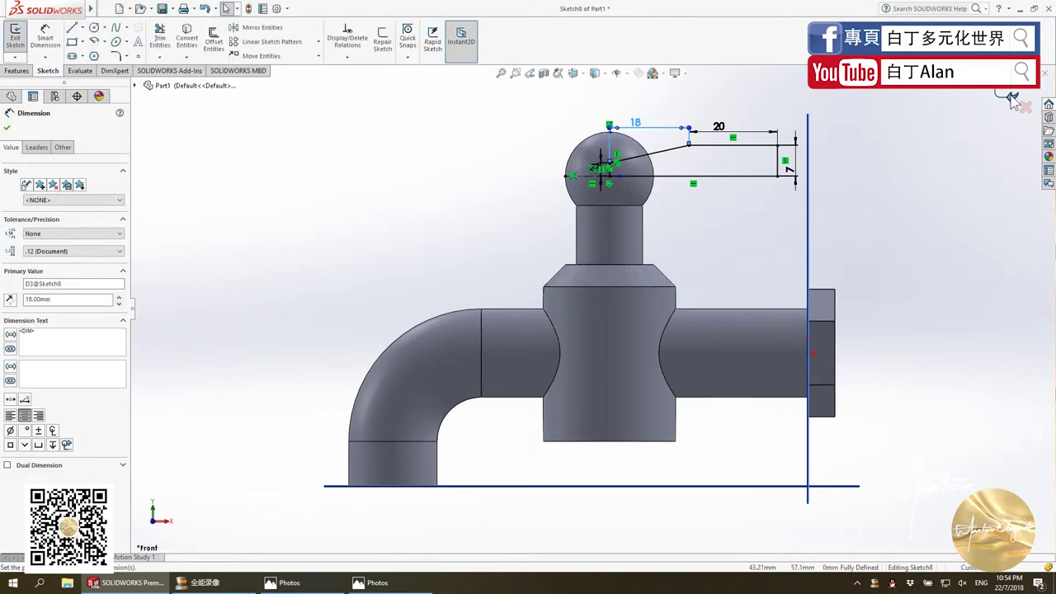
left_click(1014, 99)
mouse_move(707, 214)
middle_mouse_down()
mouse_move(718, 300)
mouse_move(687, 268)
middle_mouse_up()
key("alt+Tab")
key("alt+Tab")
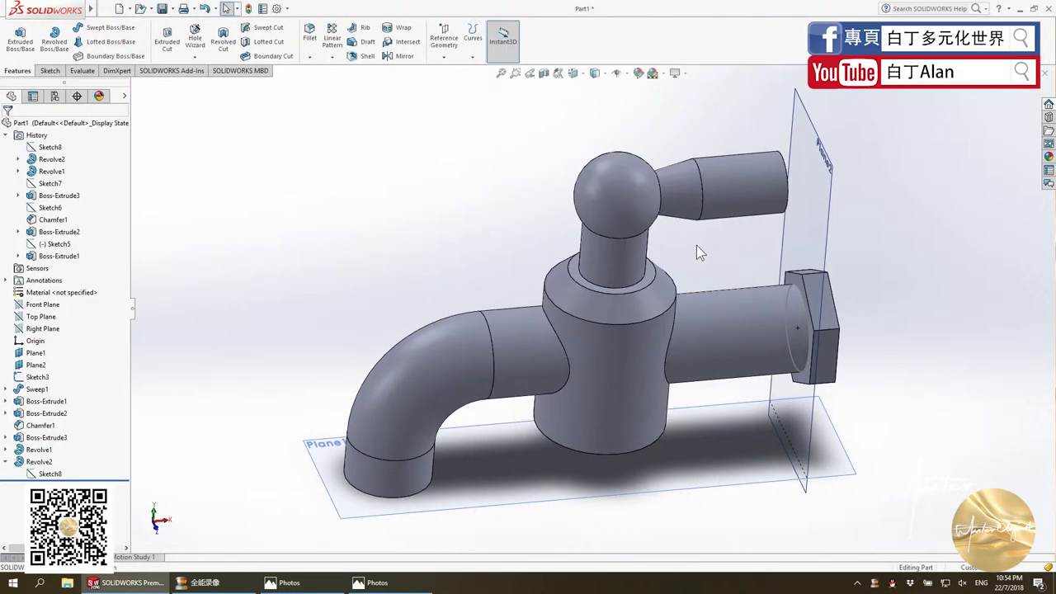
key("alt+Tab")
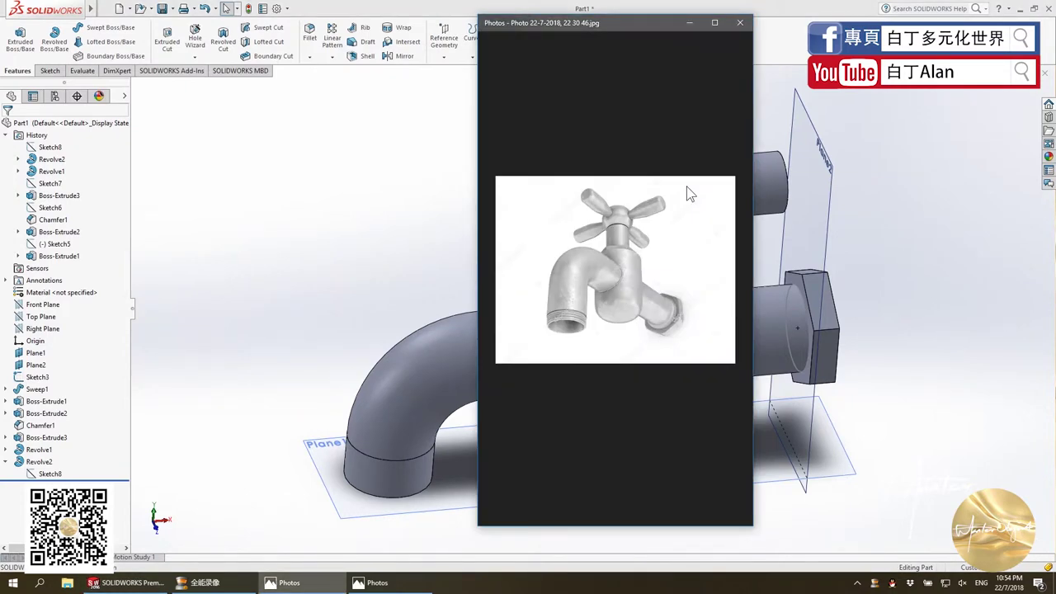
key("alt+Tab")
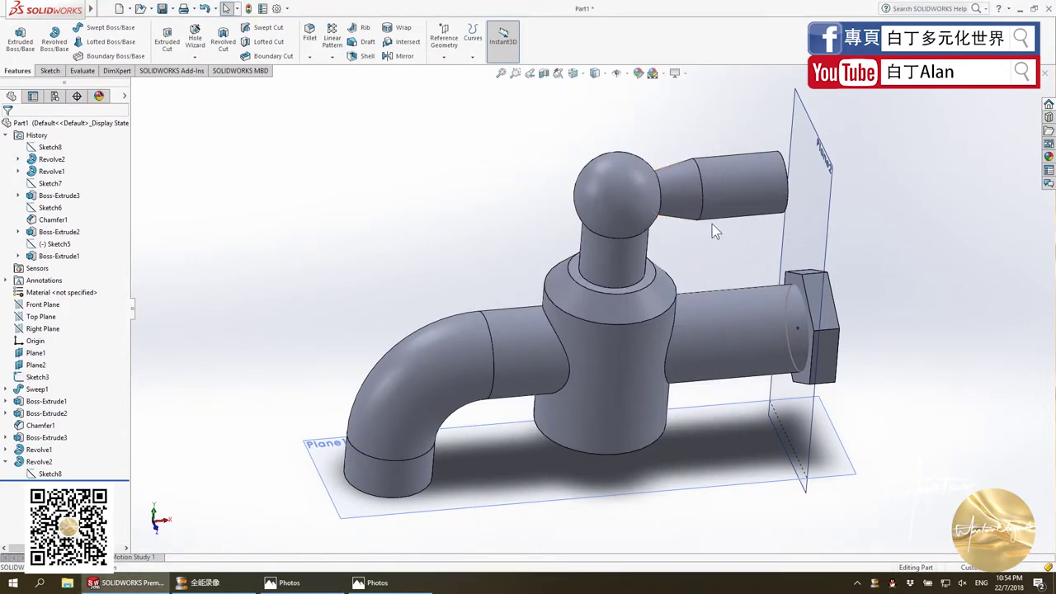
key("alt+Tab")
key("alt+Tab")
Fillet the handle tip edge and the ball-to-arm edge at 1 mm radius.
left_click(309, 33)
left_click(786, 173)
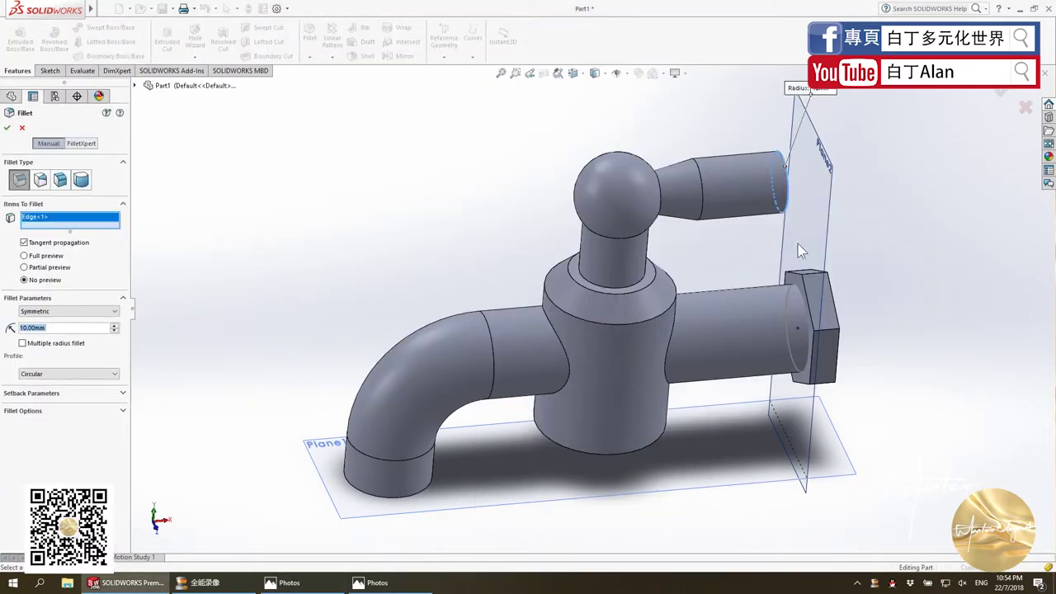
key("alt+Tab")
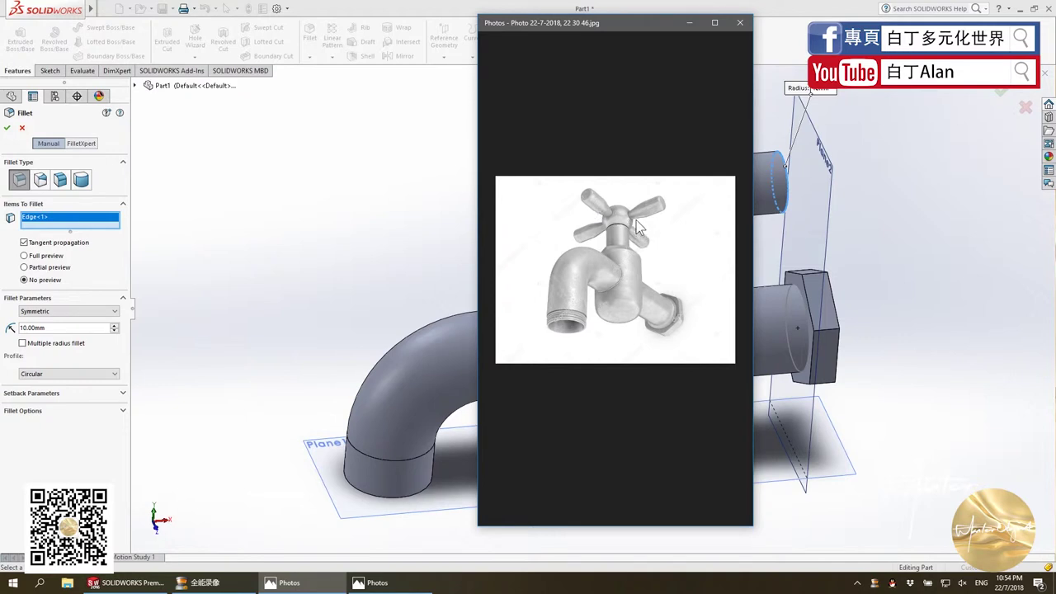
key("alt+Tab")
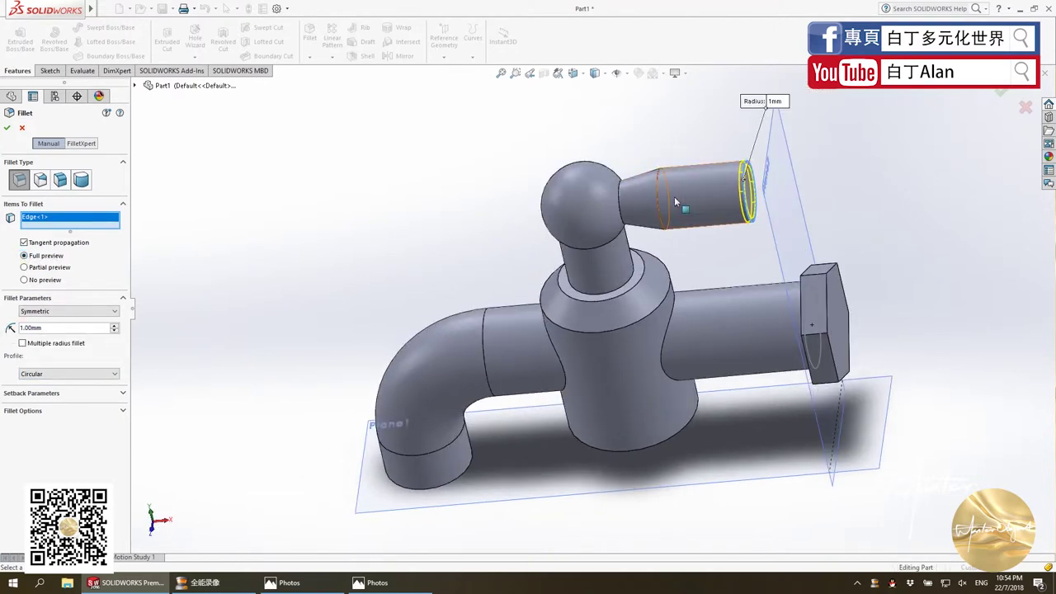
middle_click_drag(479, 251, 418, 360)
left_click(621, 208)
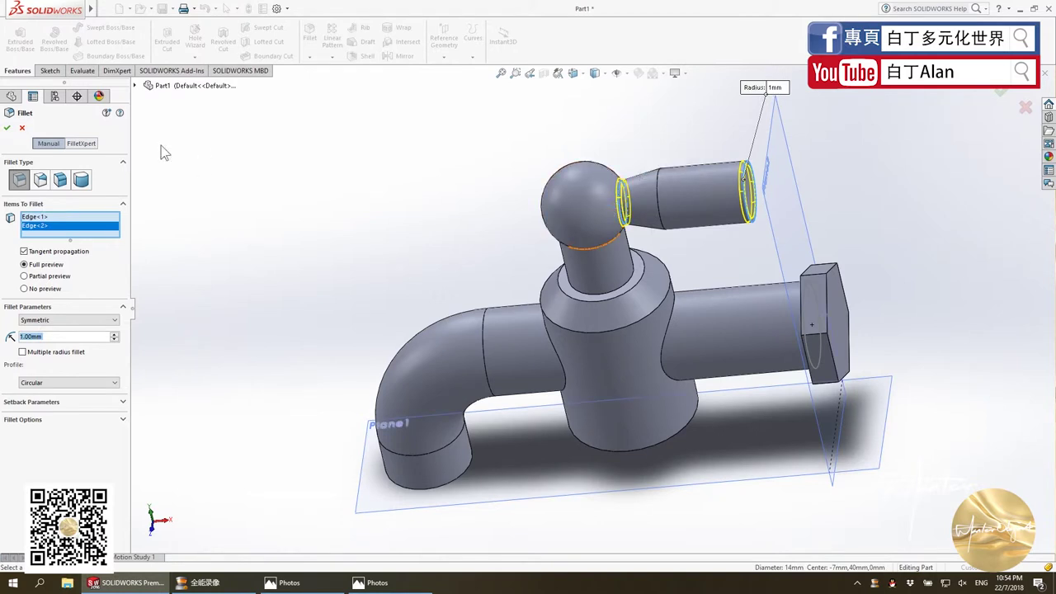
left_click(7, 129)
left_click(656, 192)
left_click(8, 128)
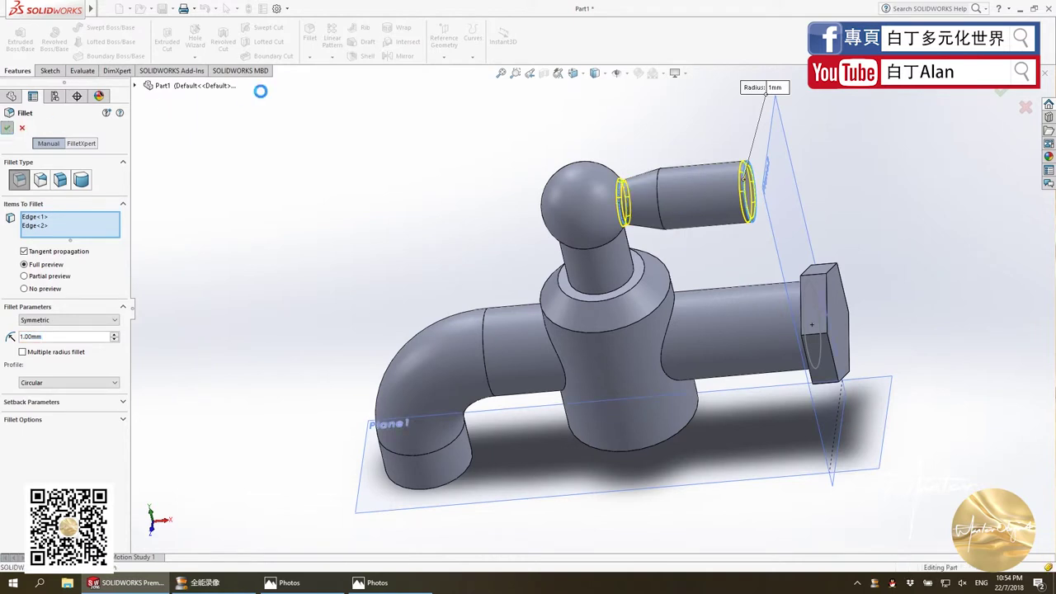
Round the edge between the handle's taper and straight section with a 5 mm fillet.
left_click(310, 41)
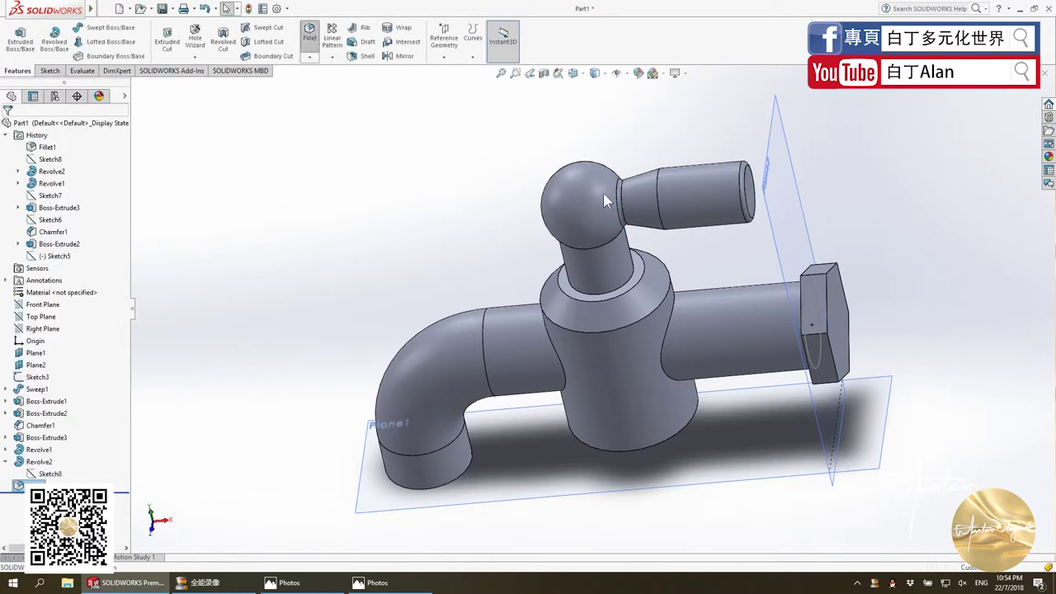
left_click(658, 194)
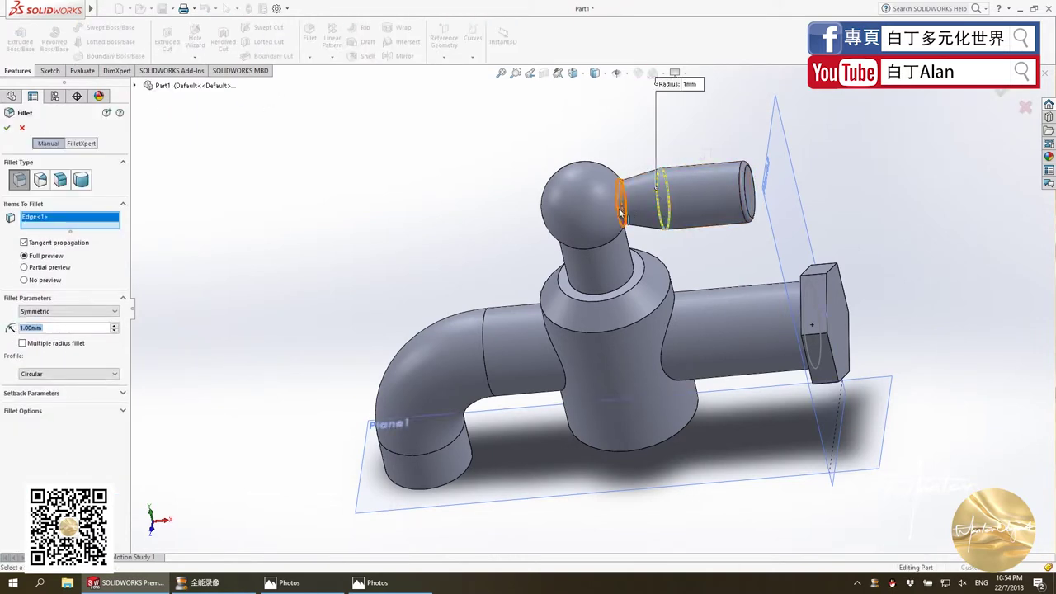
scroll(660, 202, "down", 5)
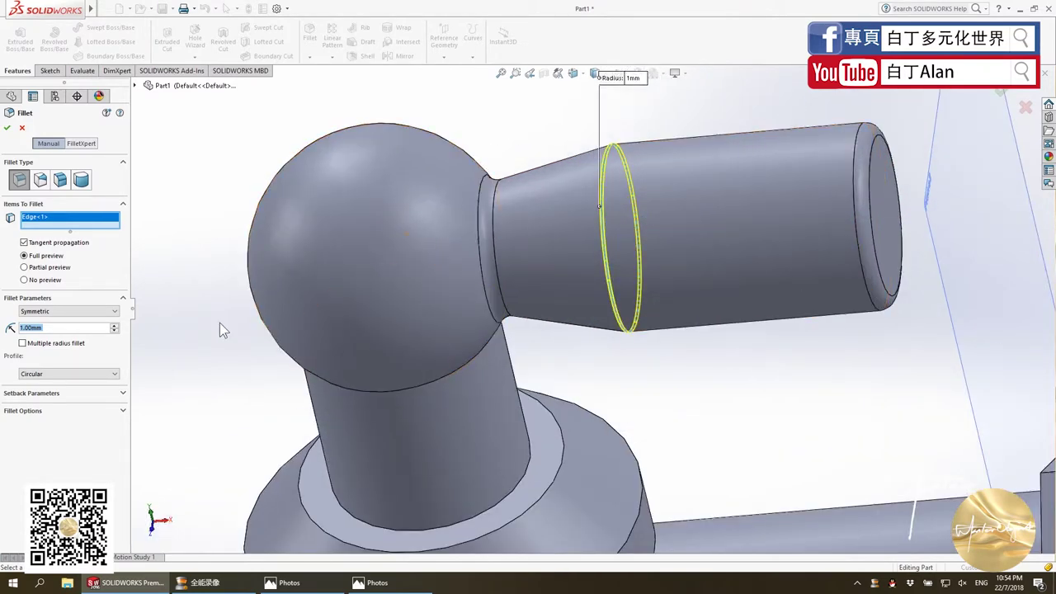
type("20")
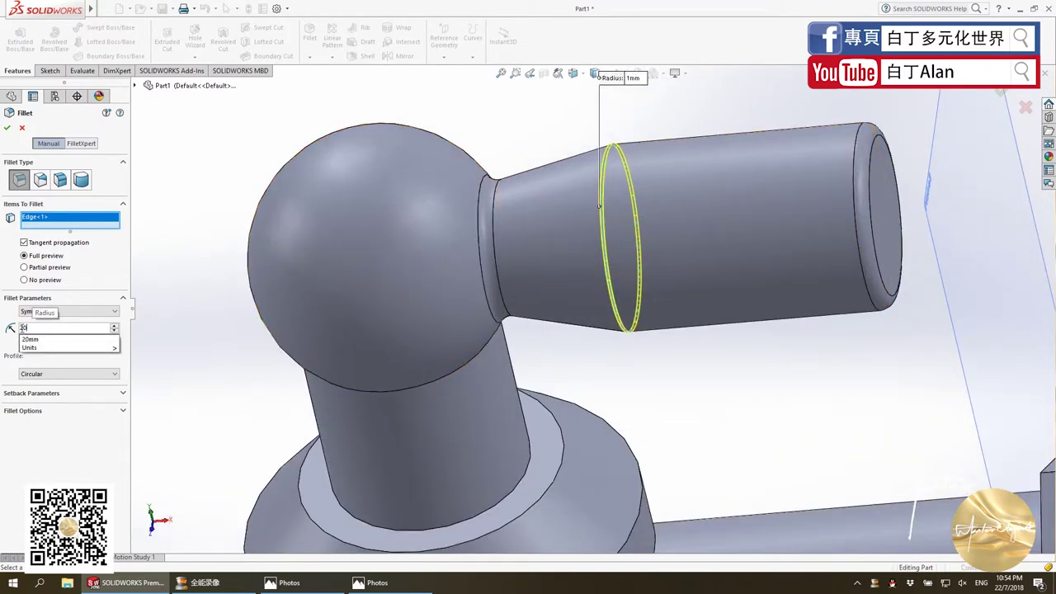
key("Return")
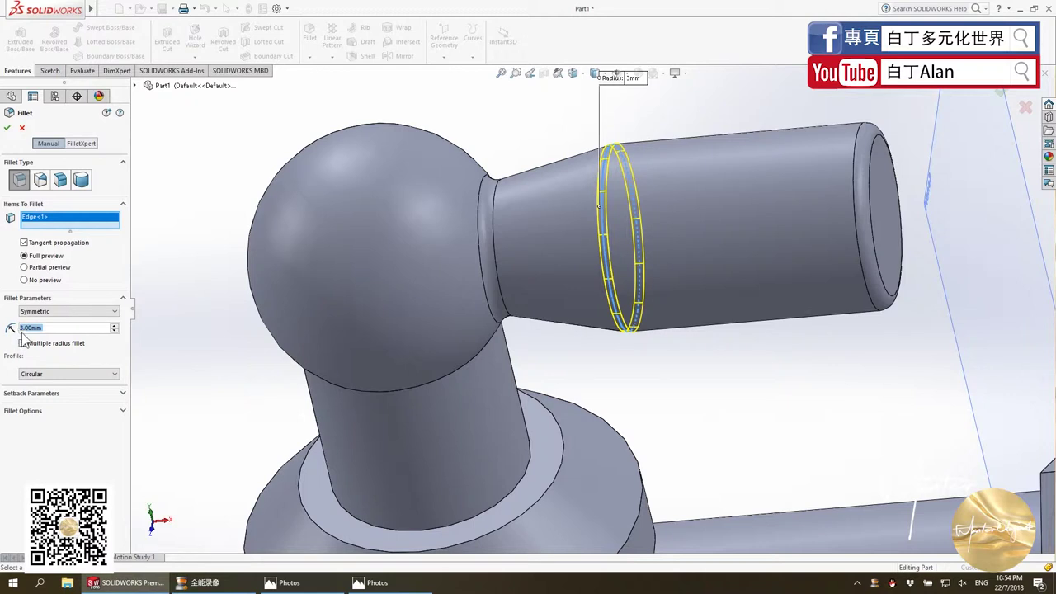
type("5")
key("Return")
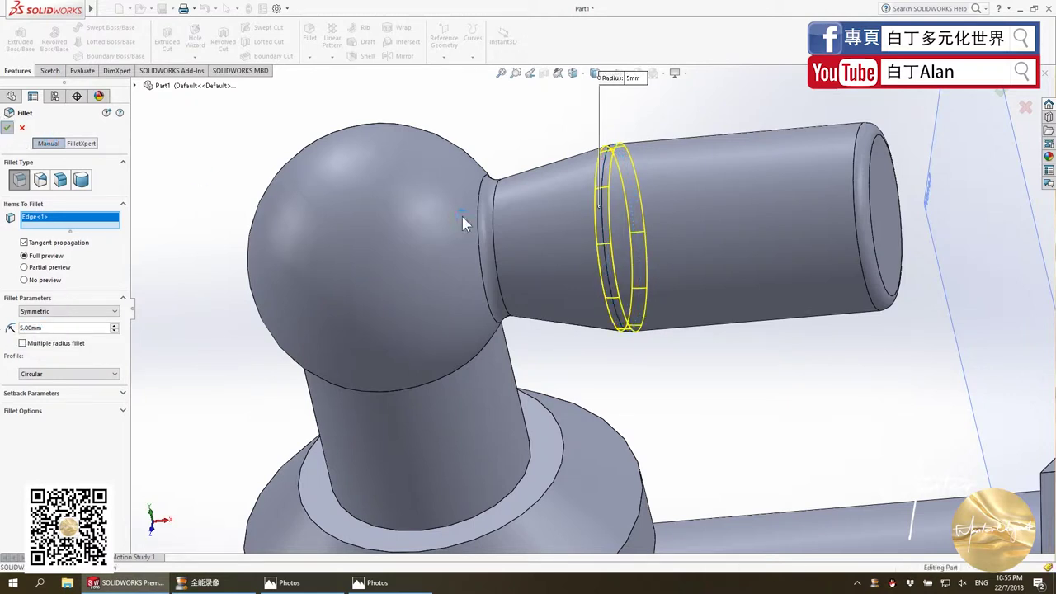
key("Return")
mouse_move(573, 243)
middle_mouse_down()
mouse_move(637, 237)
mouse_move(696, 169)
middle_mouse_up()
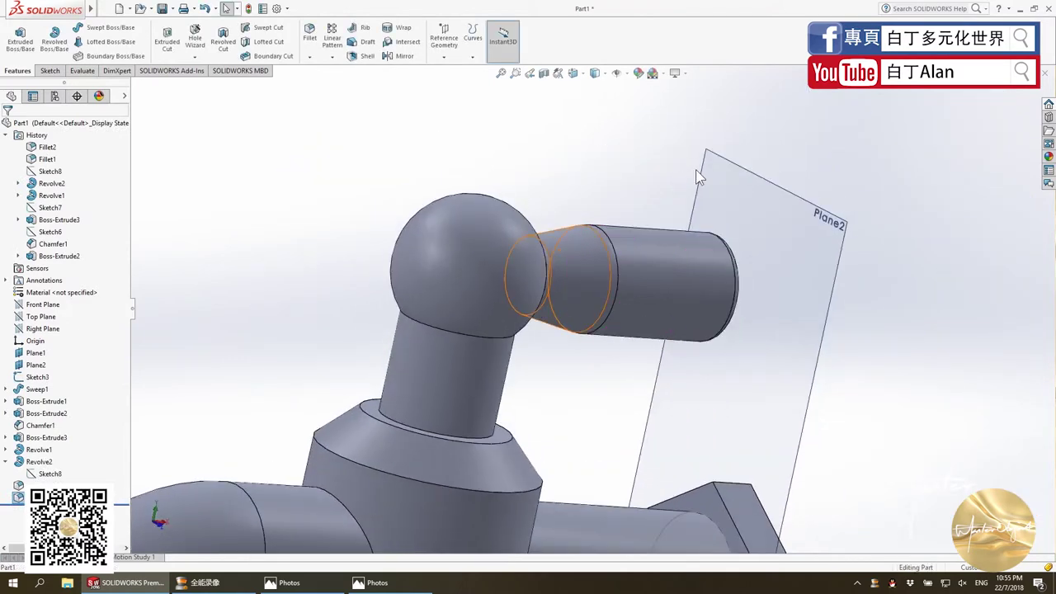
key("alt+Tab")
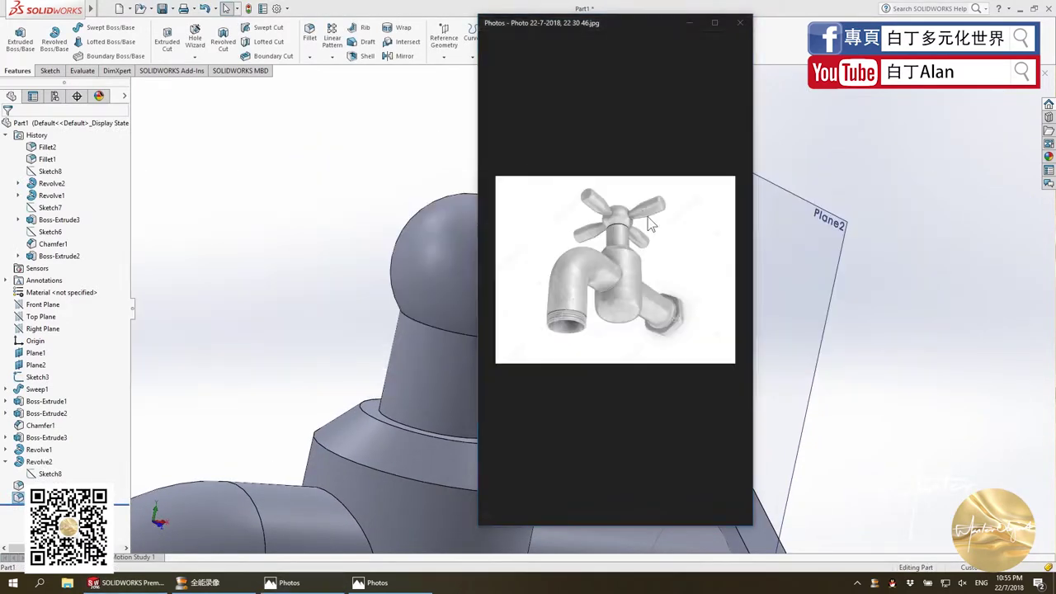
key("alt+Tab")
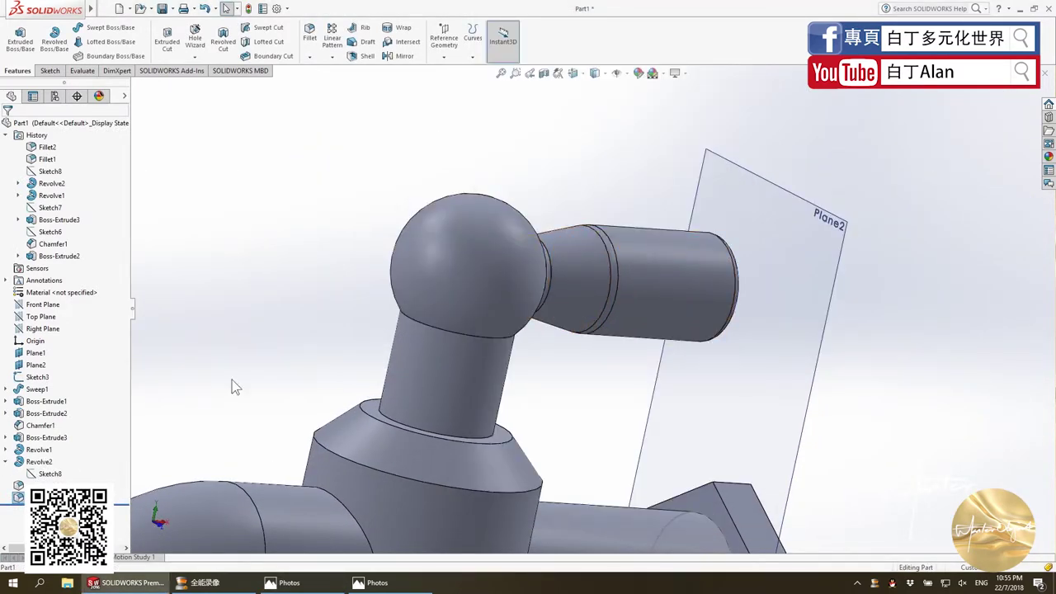
scroll(521, 191, "up", 3)
key("alt+Tab")
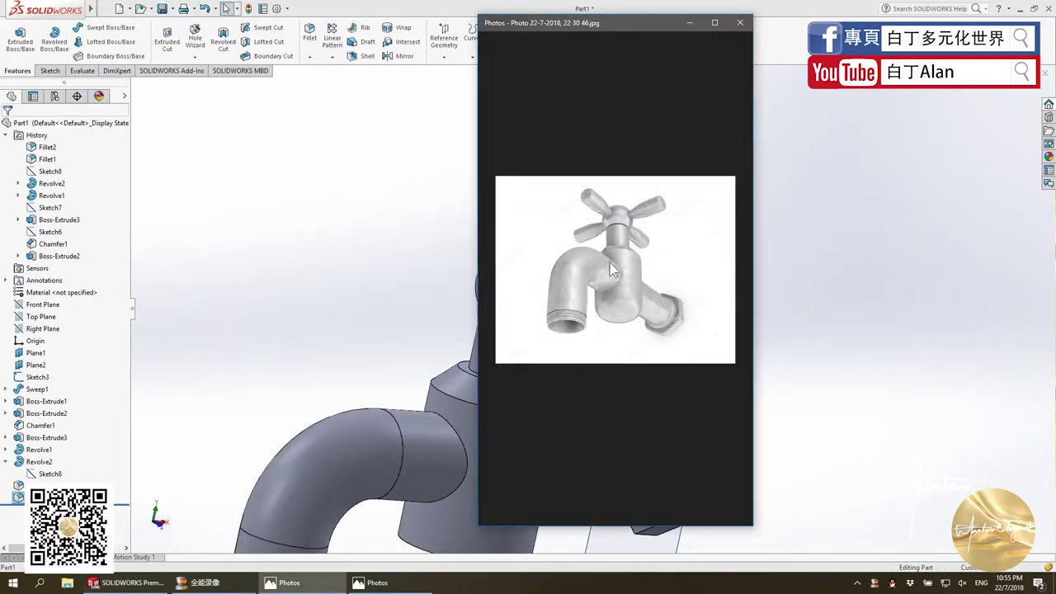
key("alt+Tab")
Select the body's top ring and both pipe junction edges for a fillet.
left_click(309, 33)
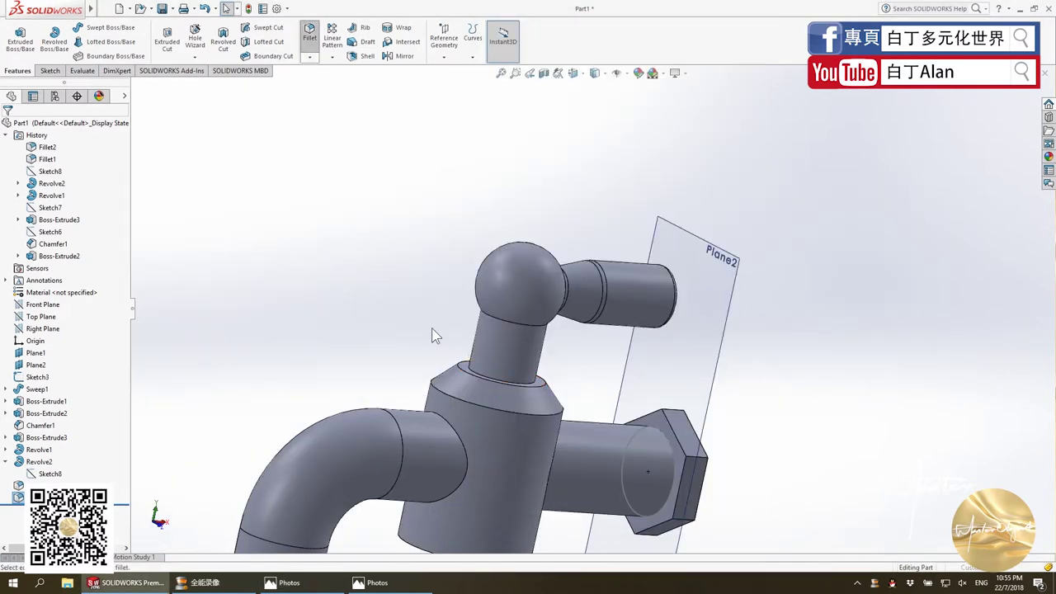
left_click(449, 396)
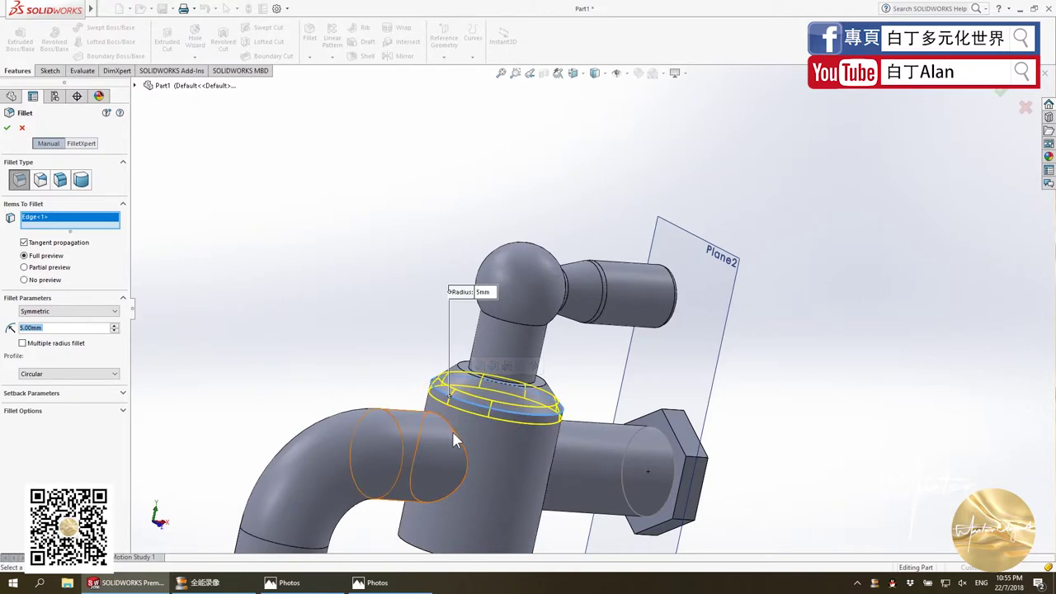
type("1")
key("Return")
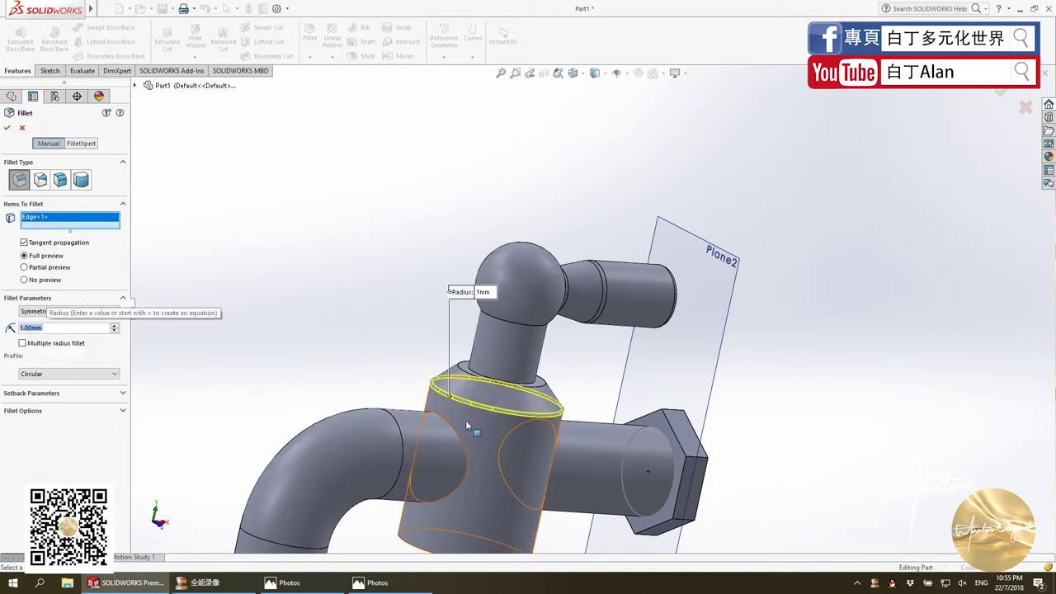
left_click(460, 437)
scroll(511, 388, "down", 2)
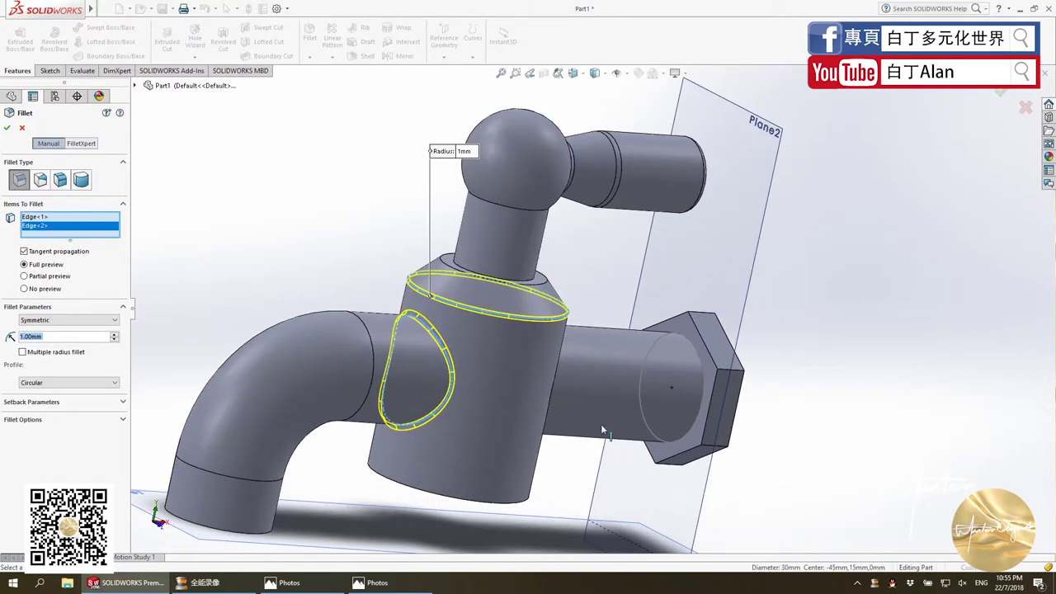
scroll(544, 378, "down", 2)
left_click(545, 376)
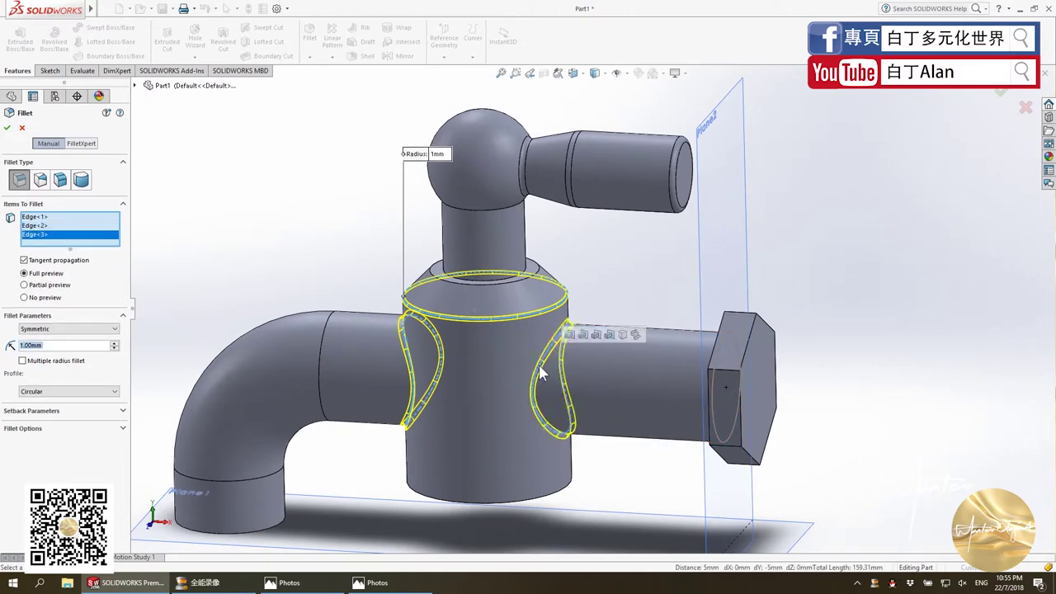
Set the fillet radius to 0.5 mm and apply it to the three edges.
key("alt+Tab")
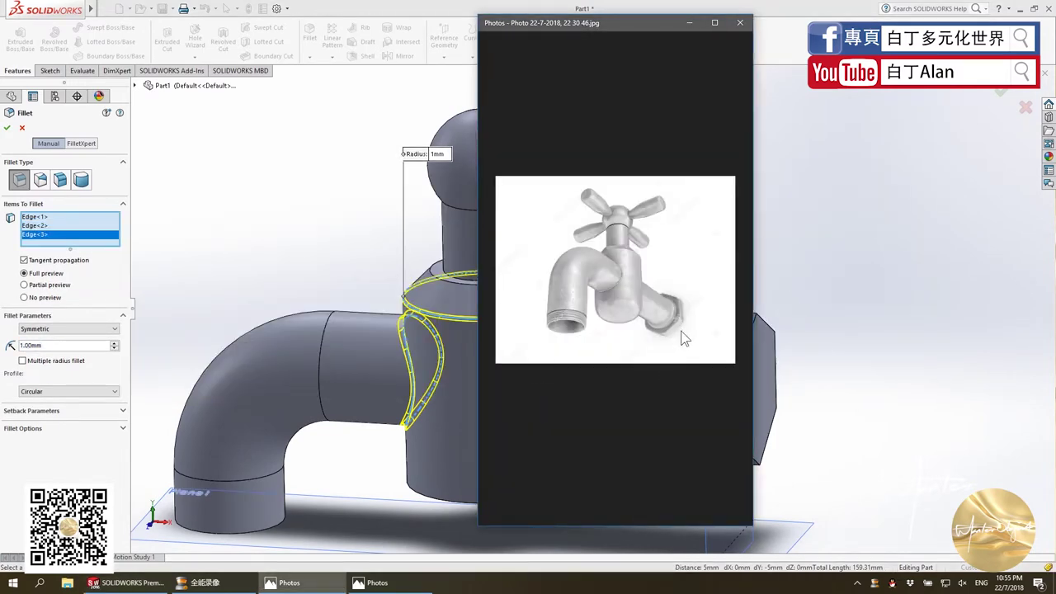
key("alt+Tab")
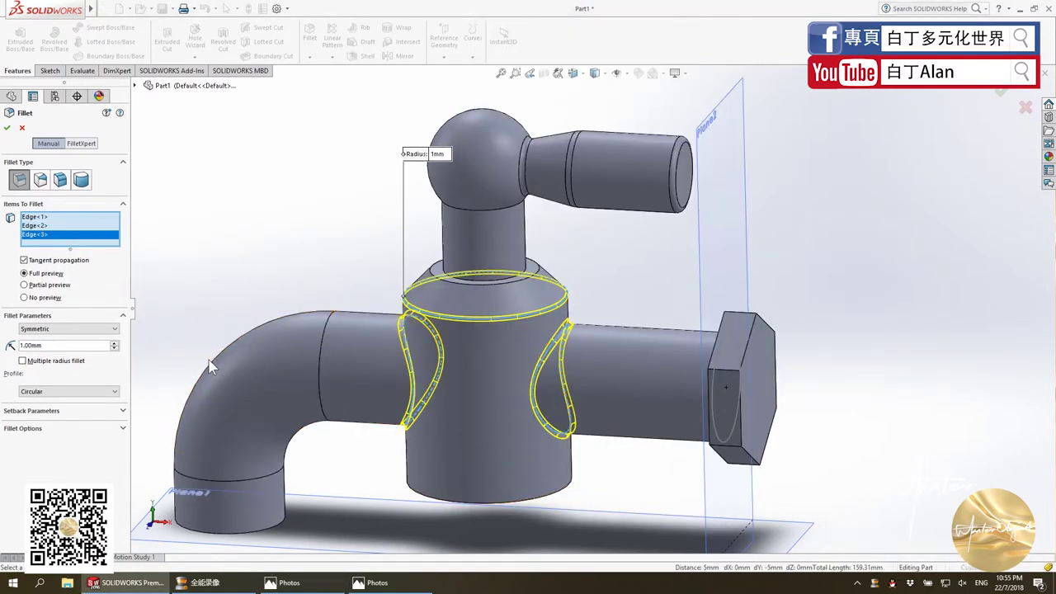
left_click_drag(38, 347, 22, 346)
type("0.5")
key("Return")
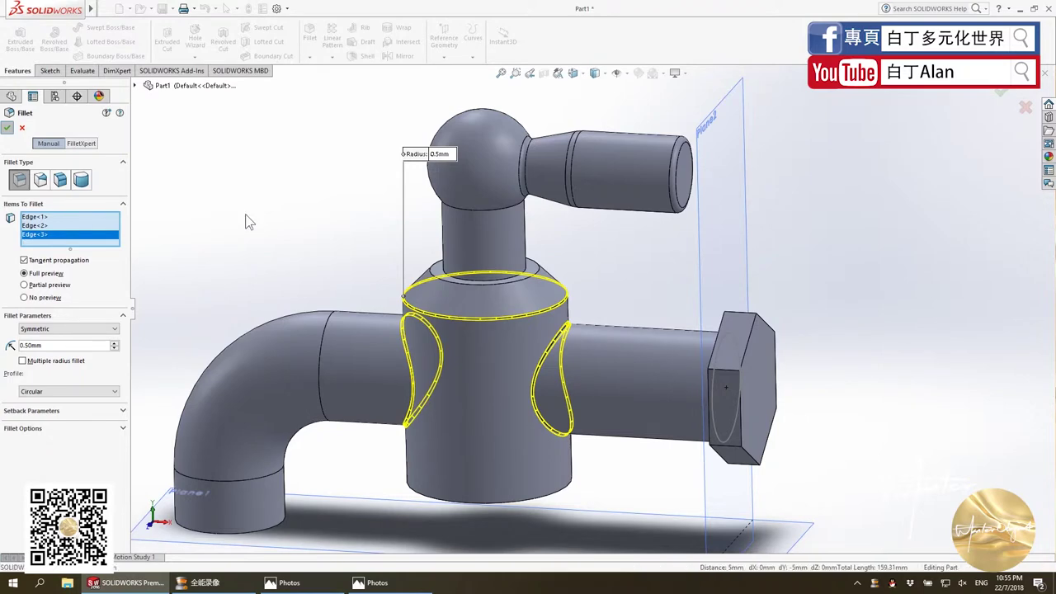
key("Return")
Add the neck's top edge to Fillet3.
key("alt+Tab")
key("alt+Tab")
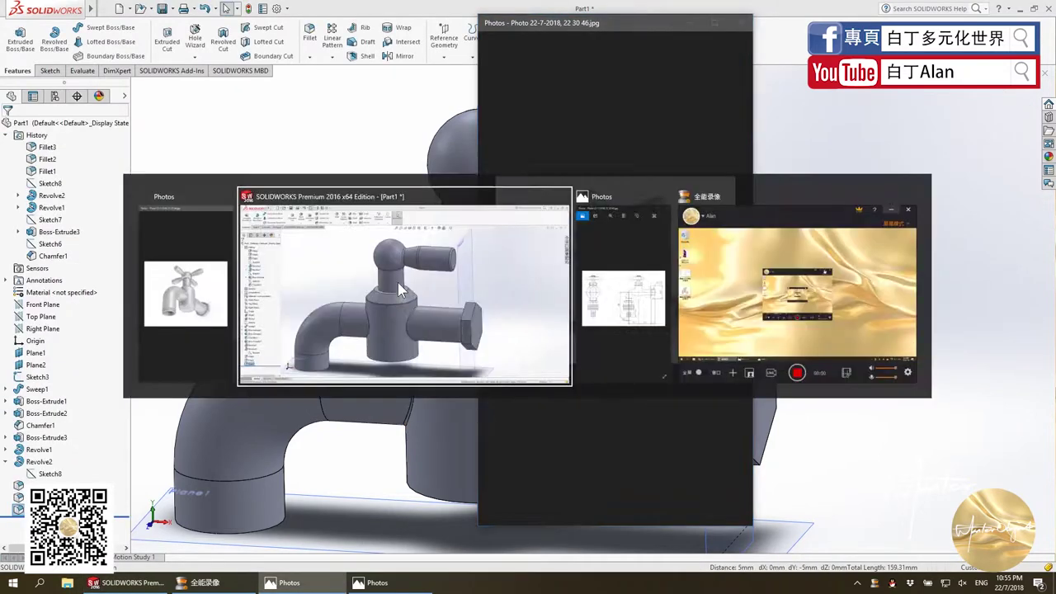
right_click(41, 509)
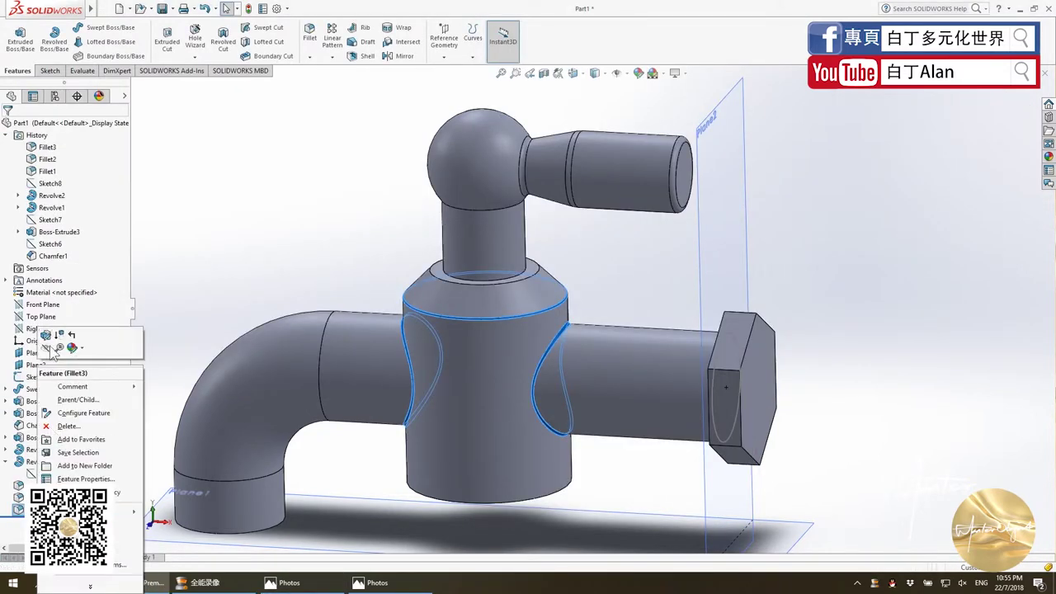
key("Escape")
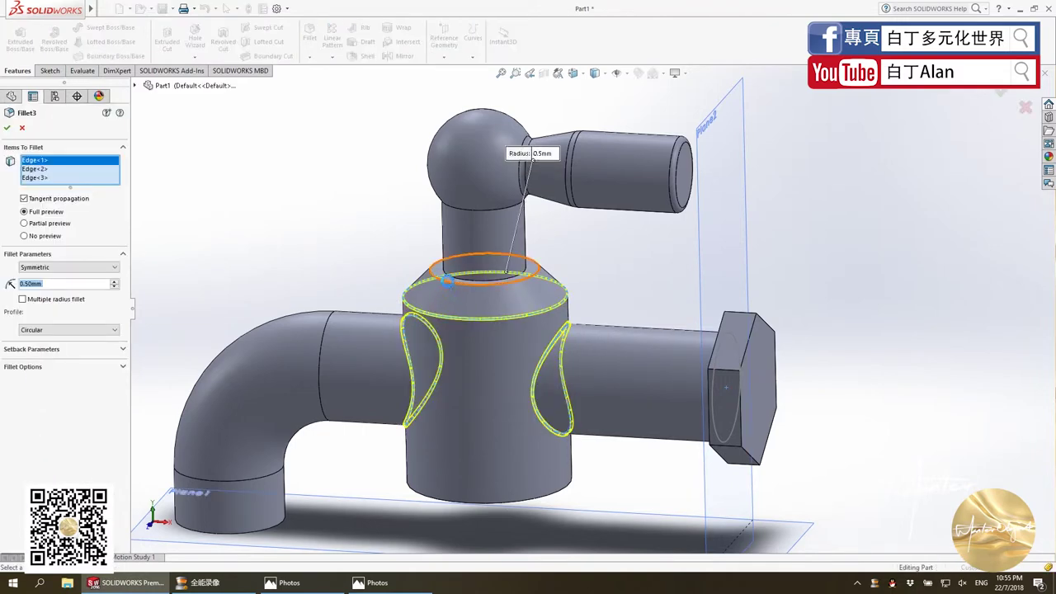
left_click(444, 281)
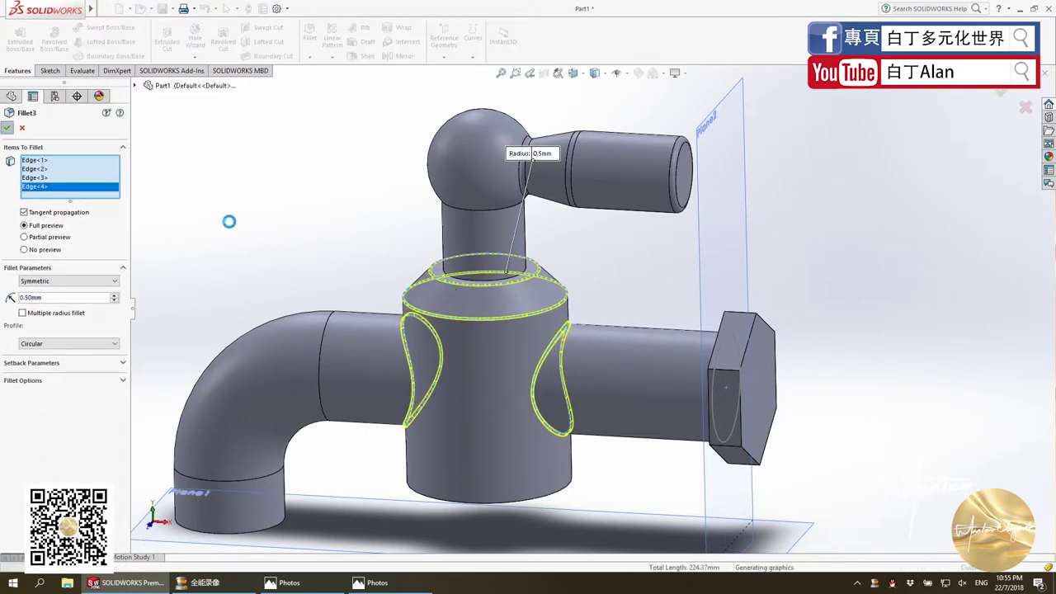
key("Return")
Round six hex nut corner edges with a 2 mm fillet.
middle_click_drag(362, 262, 714, 411)
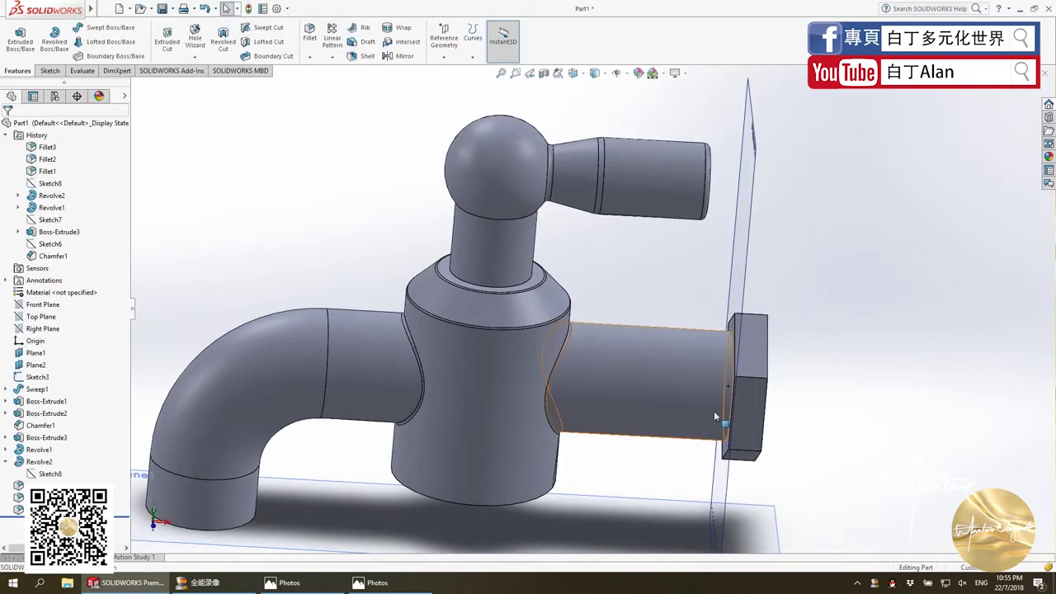
scroll(844, 390, "down", 3)
scroll(808, 405, "down", 2)
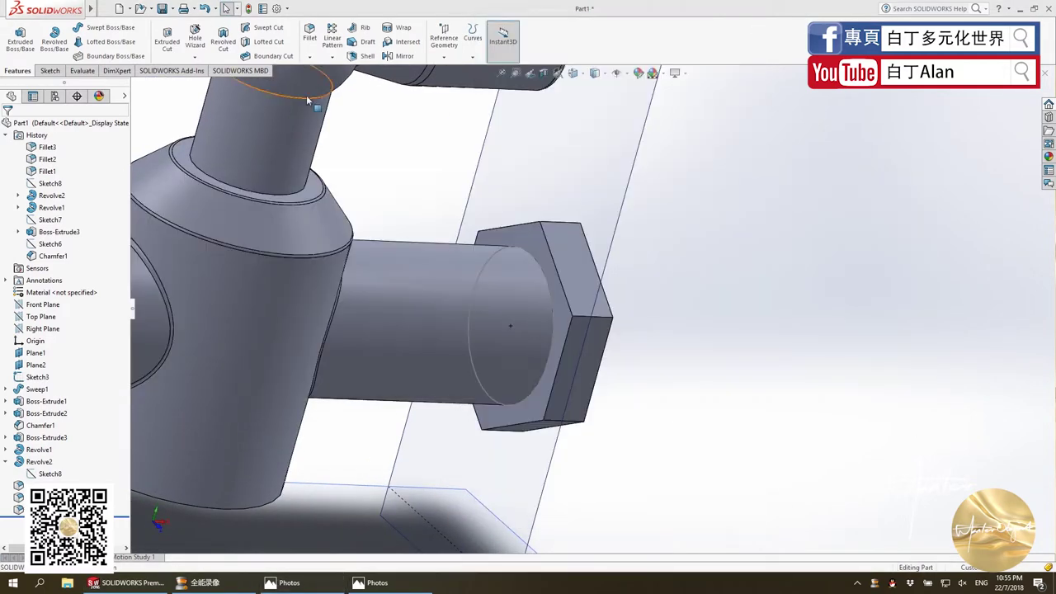
left_click(310, 35)
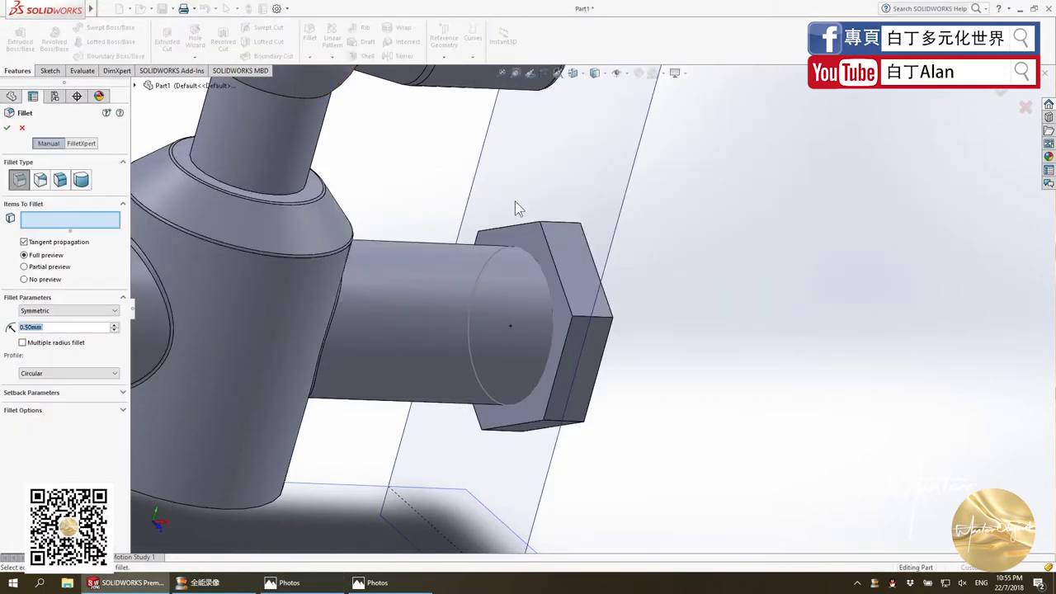
type("2")
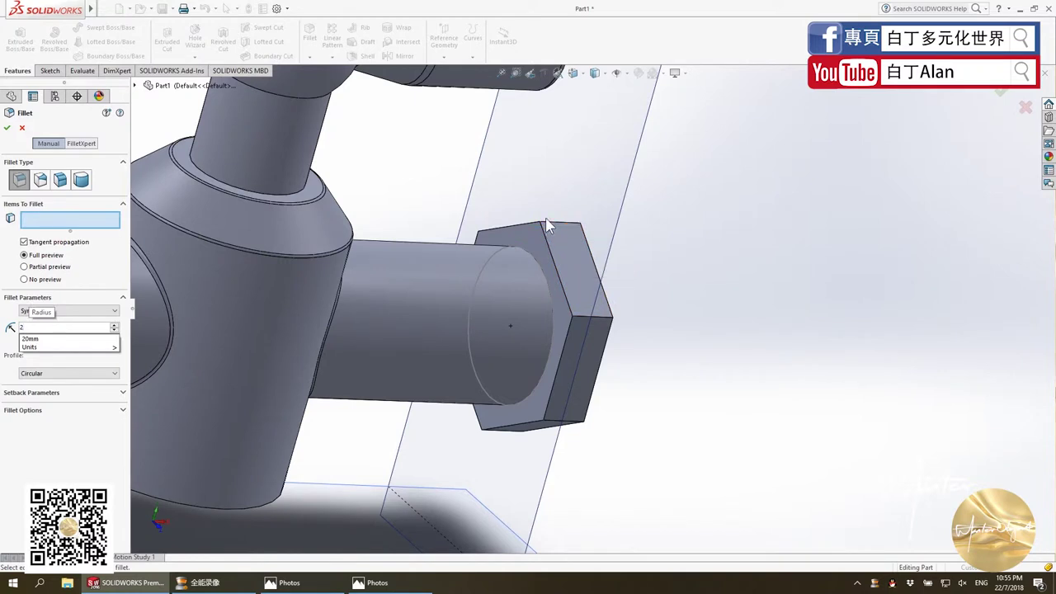
left_click(552, 222)
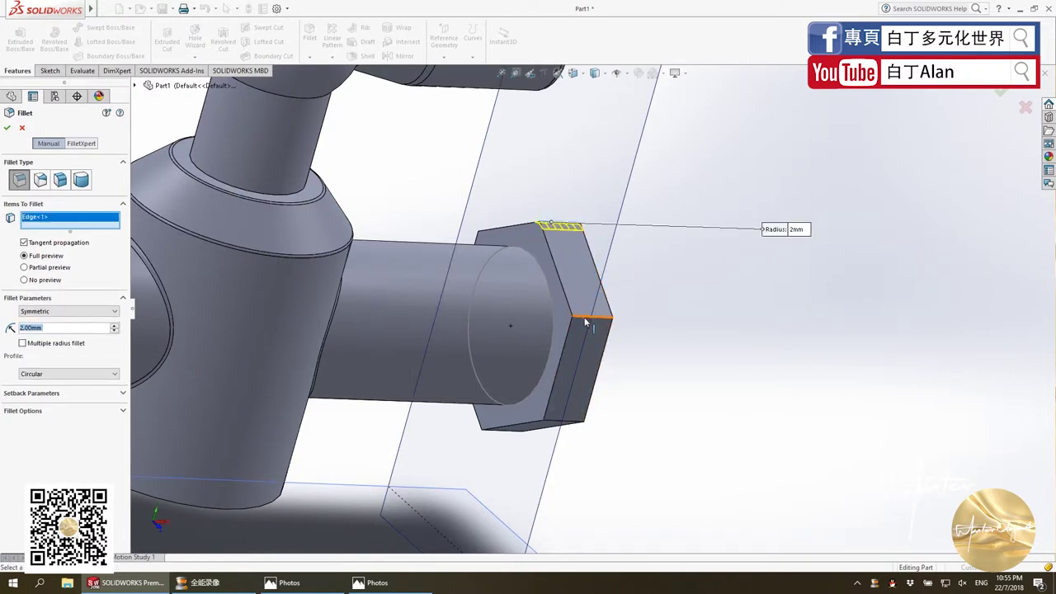
left_click(586, 317)
left_click(559, 425)
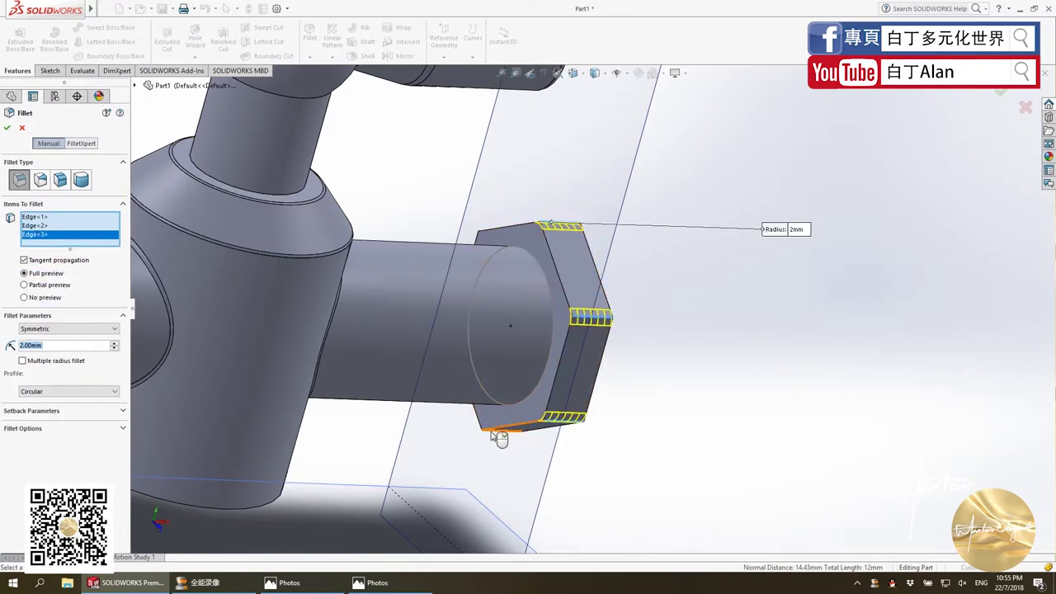
left_click(500, 429)
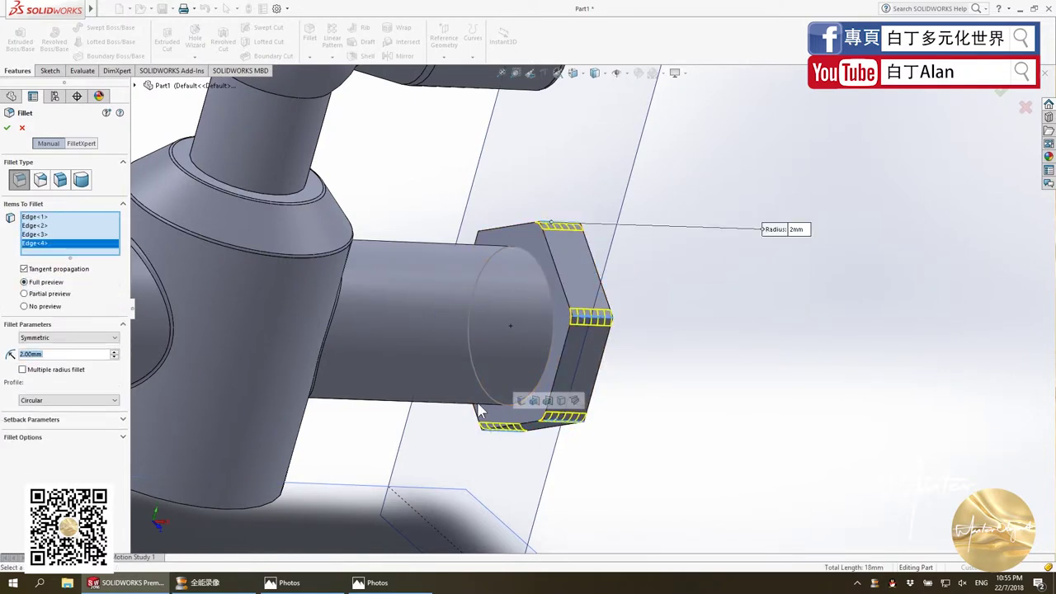
left_click(487, 235)
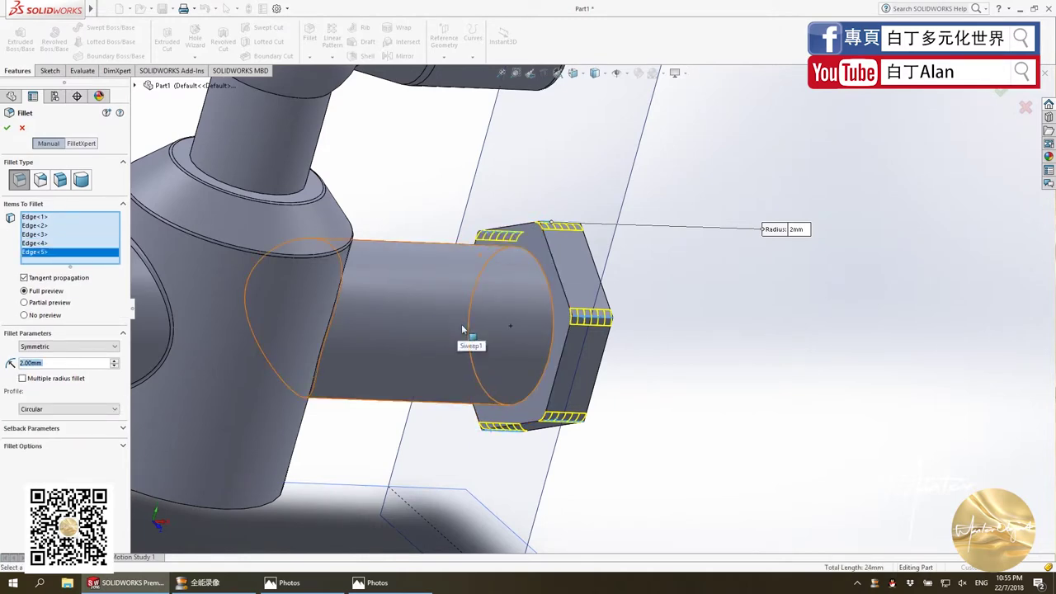
middle_click_drag(457, 326, 330, 315)
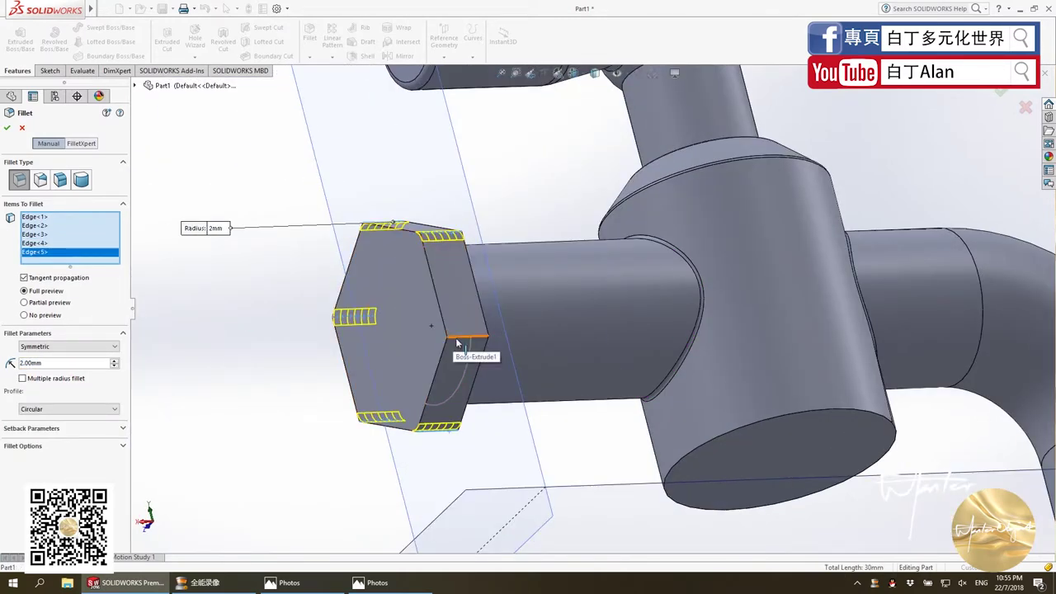
left_click(455, 336)
left_click(6, 127)
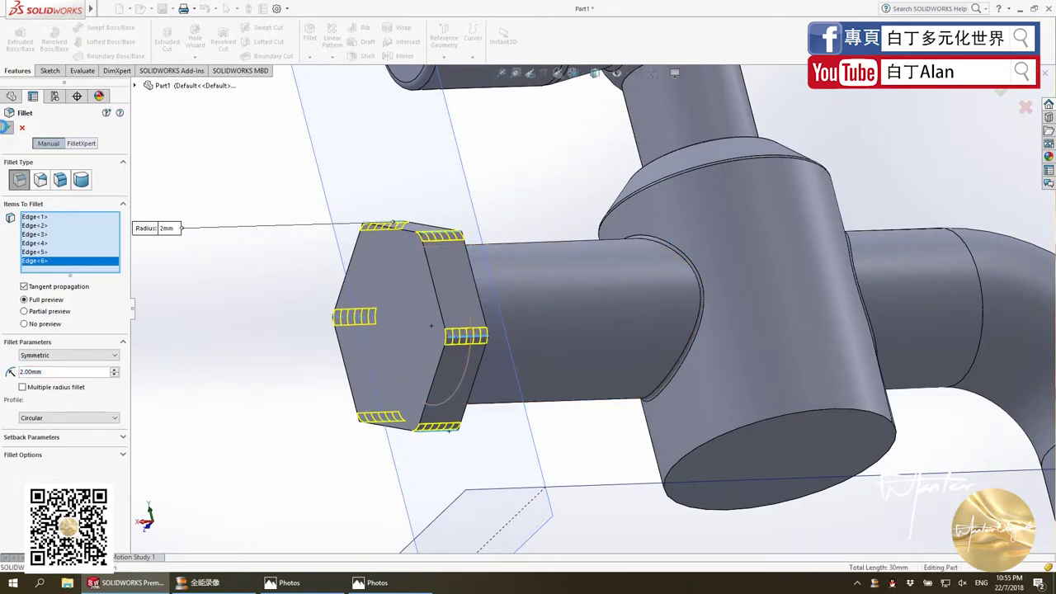
Fillet the edge where the shaft meets the nut at 2 mm.
left_click(310, 37)
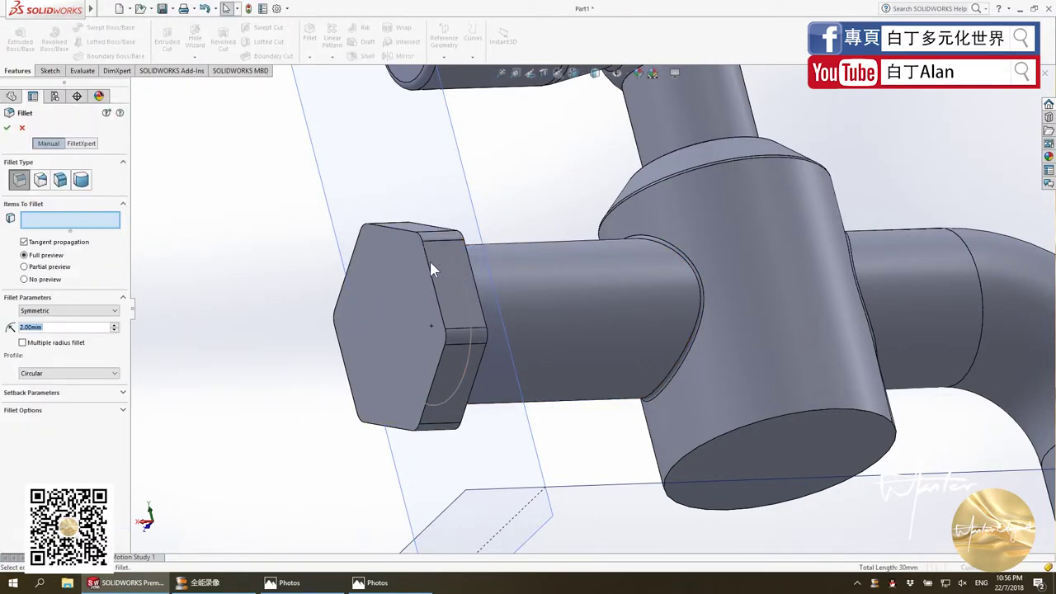
middle_click_drag(430, 262, 467, 273)
left_click(480, 276)
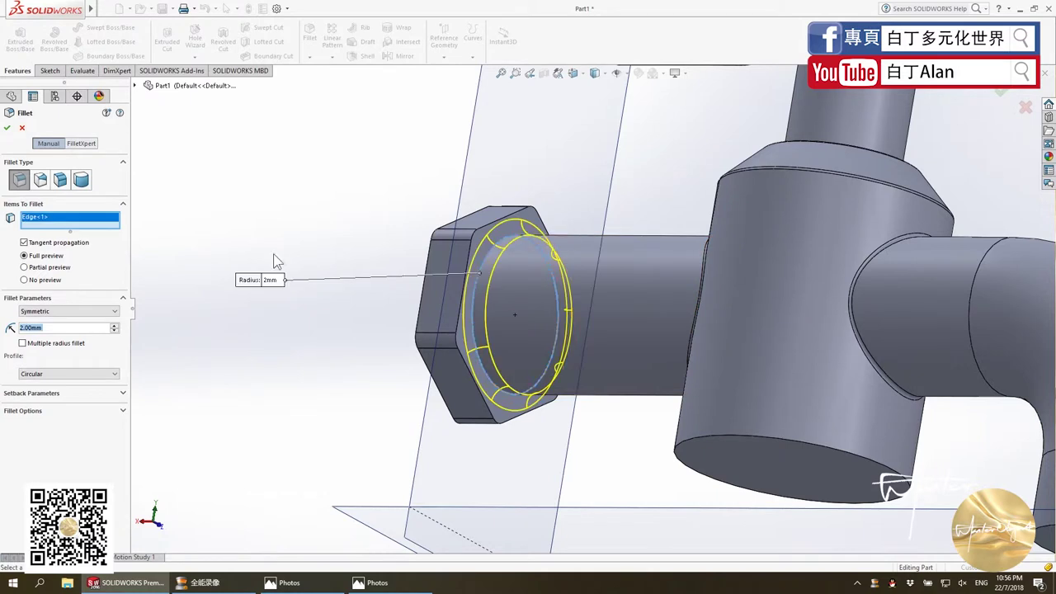
type("1")
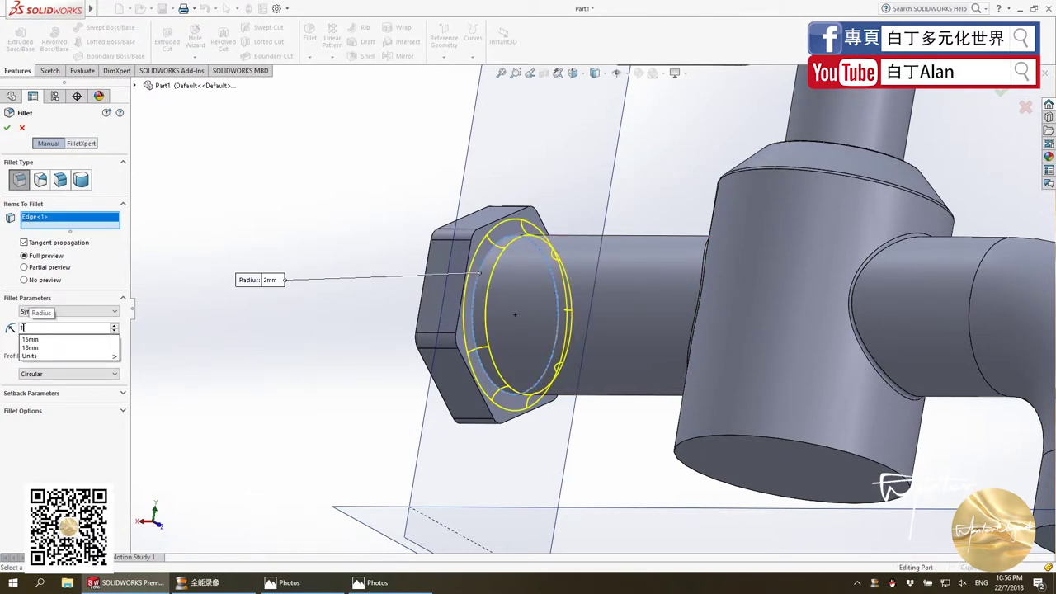
key("Escape")
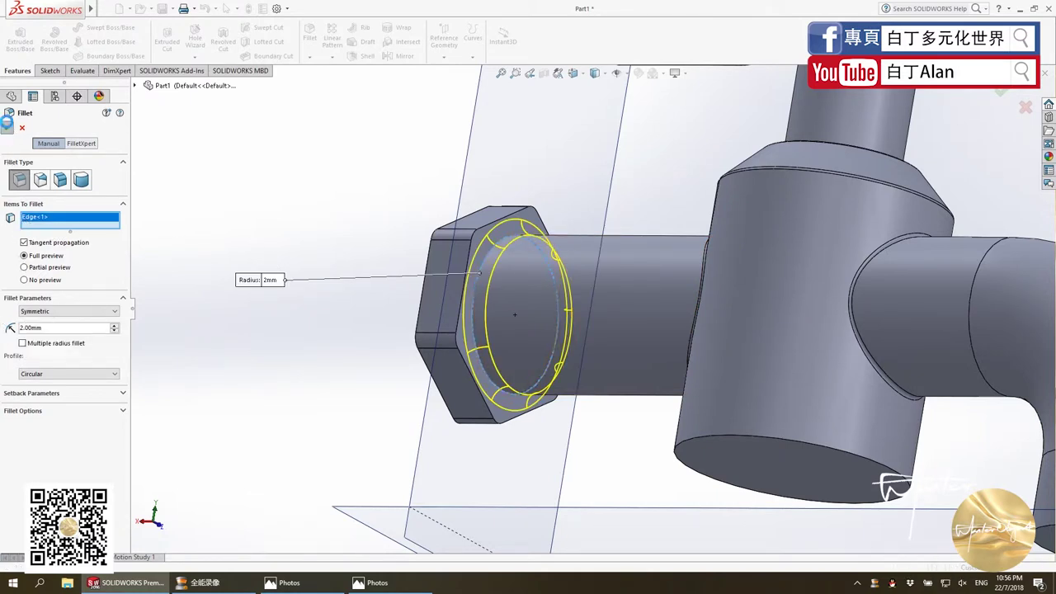
left_click(7, 128)
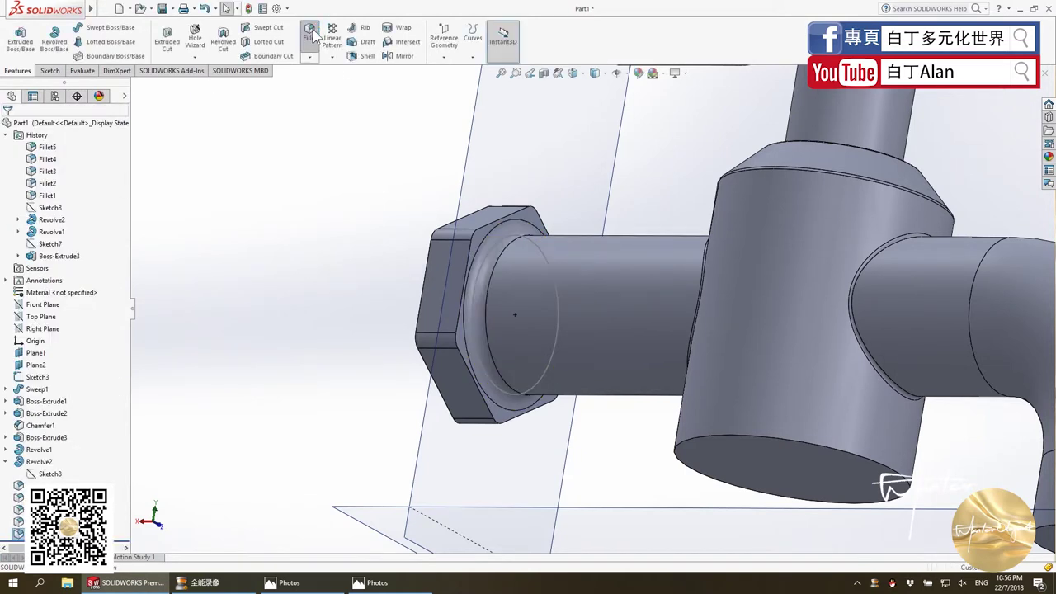
Round the nut's inner hexagonal edge with a 1 mm fillet.
left_click(471, 249)
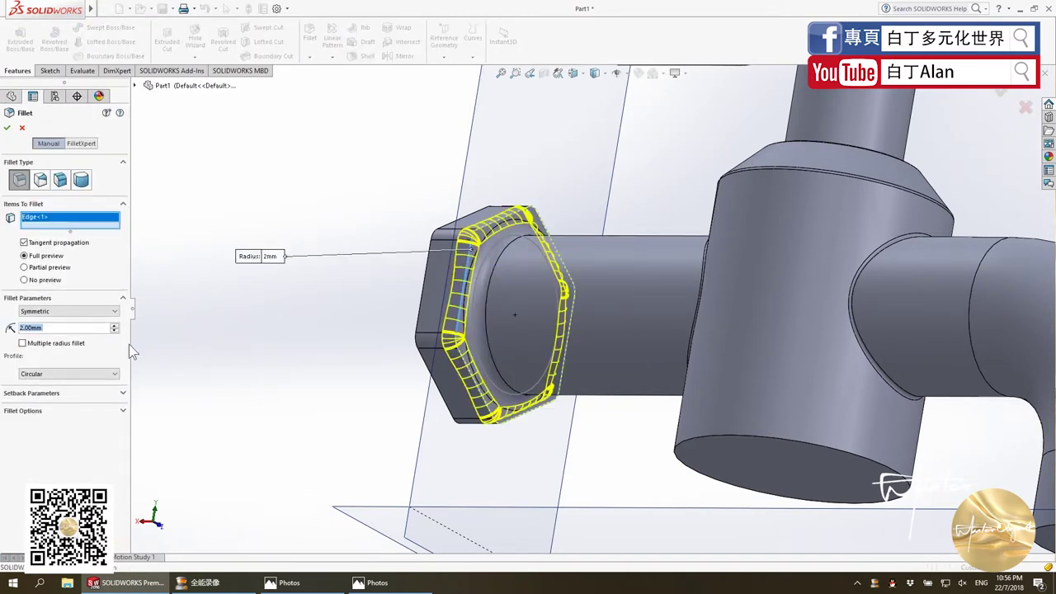
type("1")
key("Return")
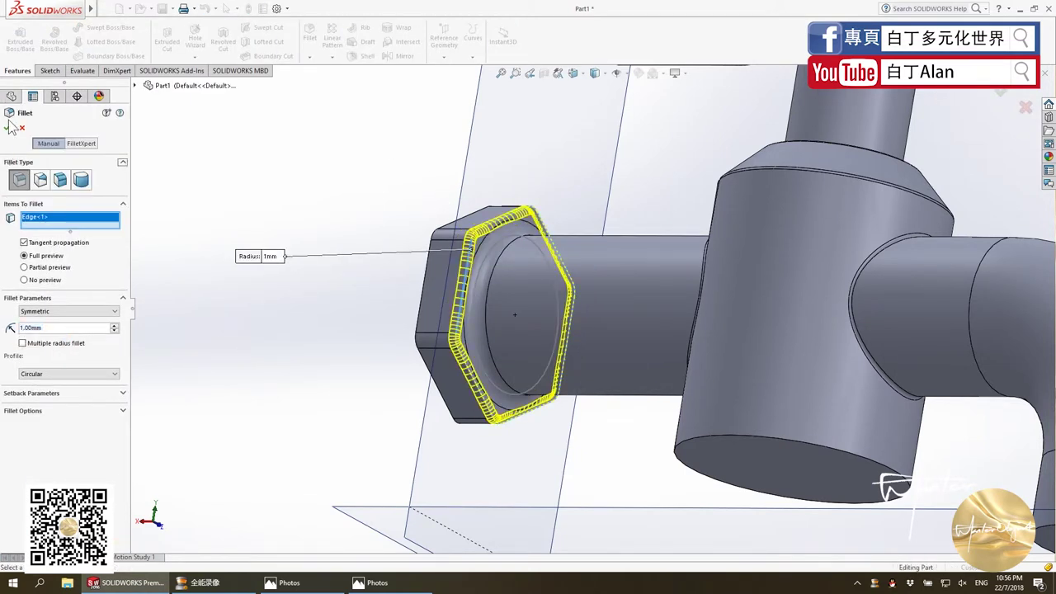
left_click(7, 128)
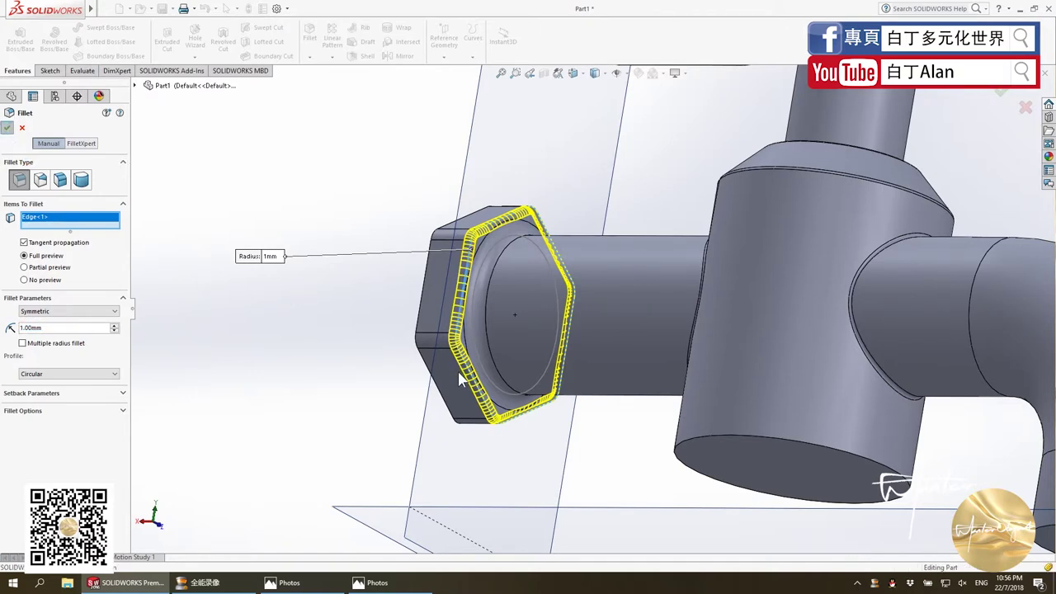
scroll(458, 371, "up", 3)
scroll(515, 344, "up", 4)
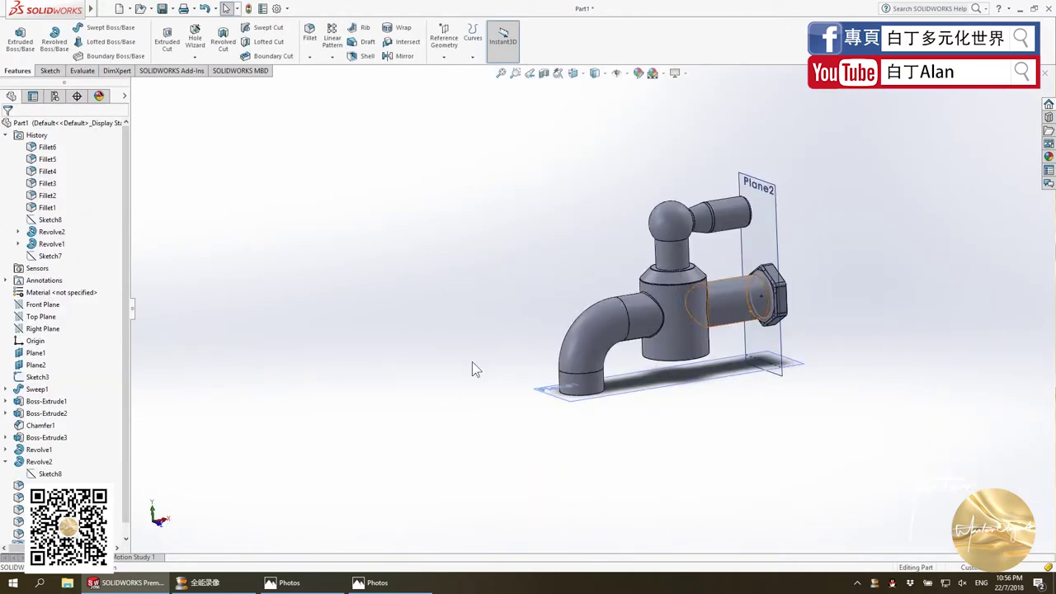
Orbit to the handle side and briefly show, then hide, the handle sketch dimensions.
scroll(596, 370, "down", 3)
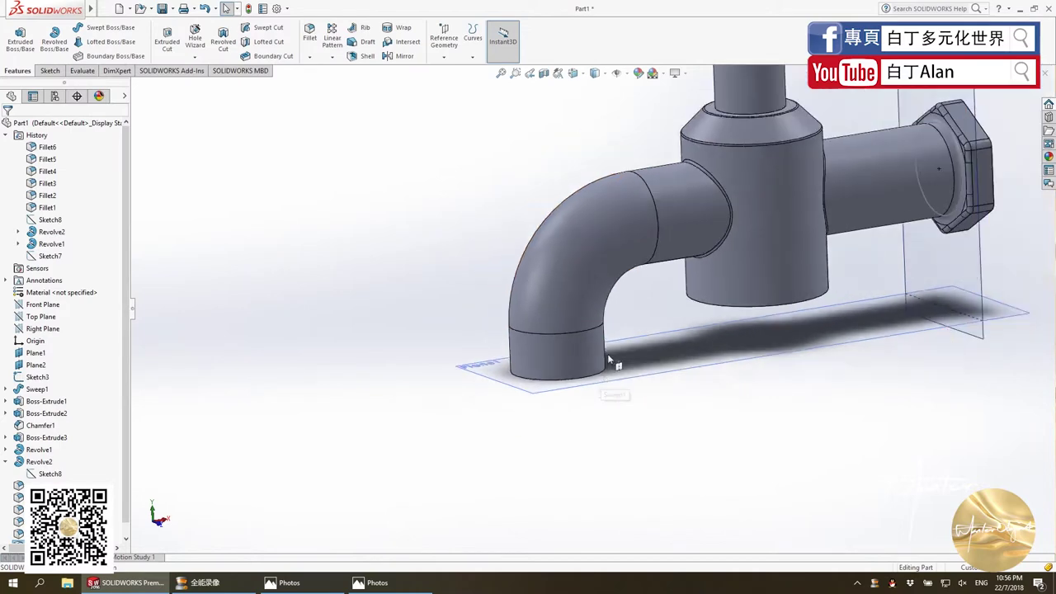
scroll(608, 354, "up", 4)
scroll(707, 231, "down", 4)
mouse_move(708, 231)
middle_mouse_down()
mouse_move(674, 201)
mouse_move(681, 198)
middle_mouse_up()
scroll(41, 472, "down", 1)
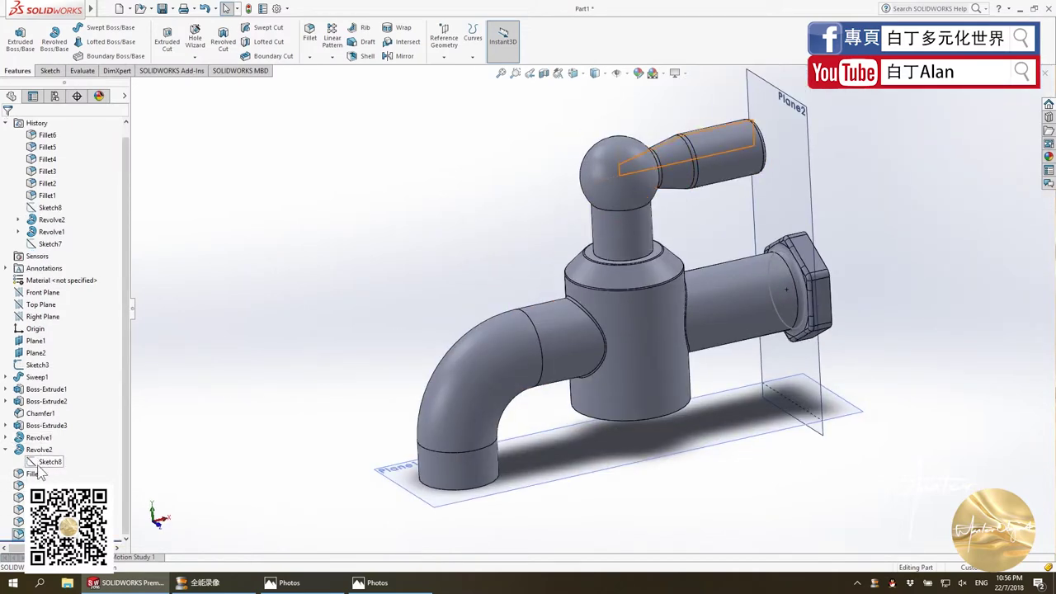
left_click(46, 462)
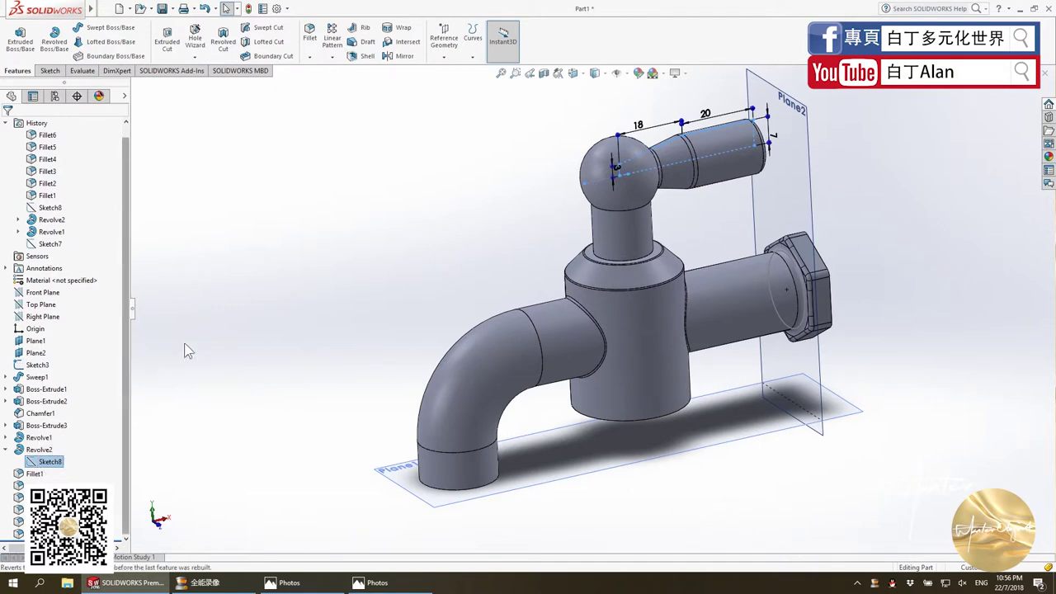
left_click(838, 219)
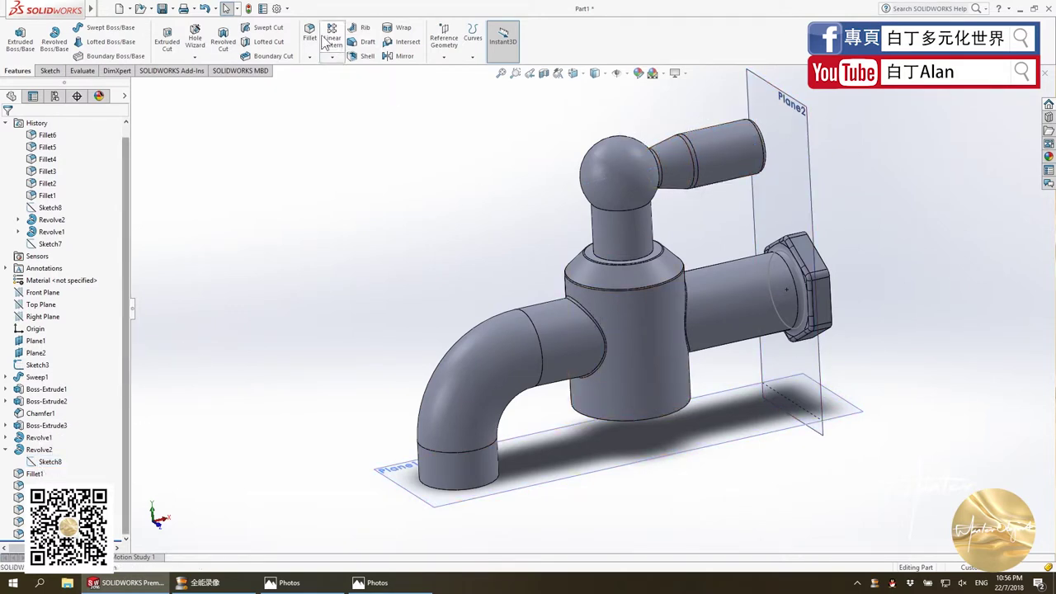
Fillet the body's bottom circular edge with a 5 mm radius.
left_click(587, 415)
type("10")
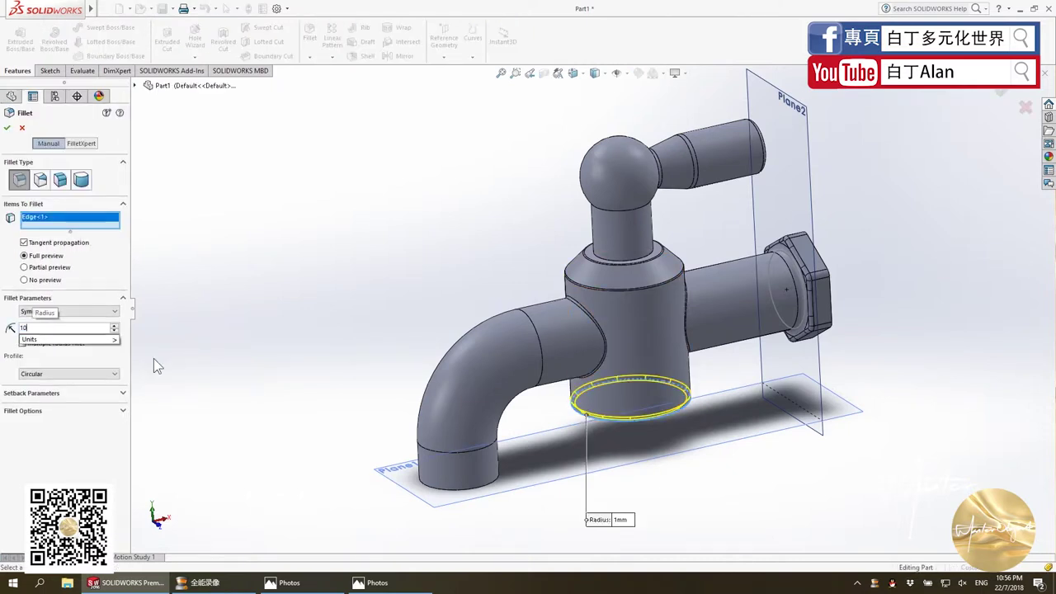
key("Return")
type("5")
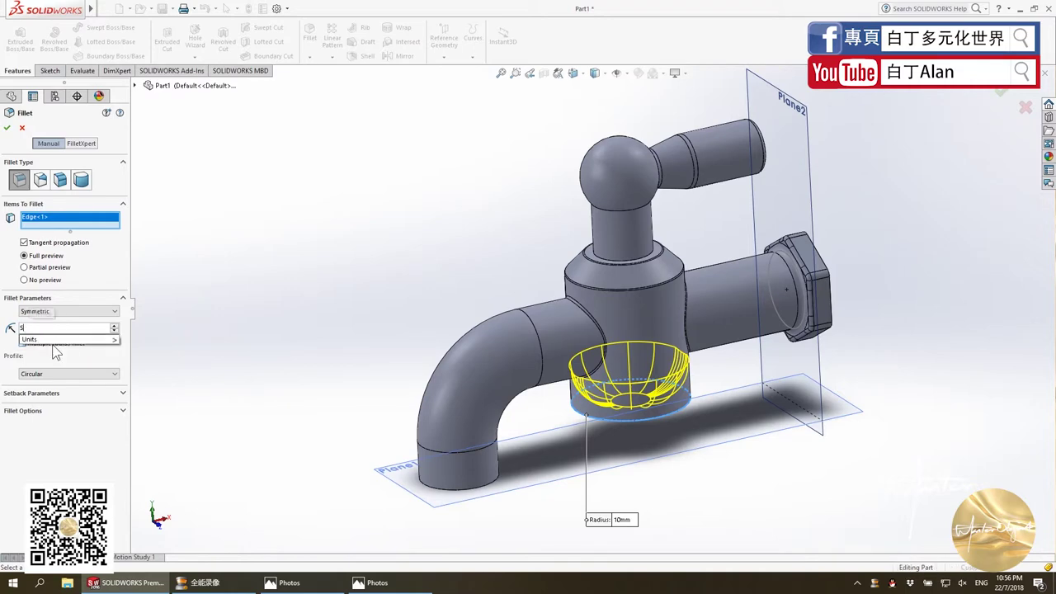
key("Return")
left_click(7, 128)
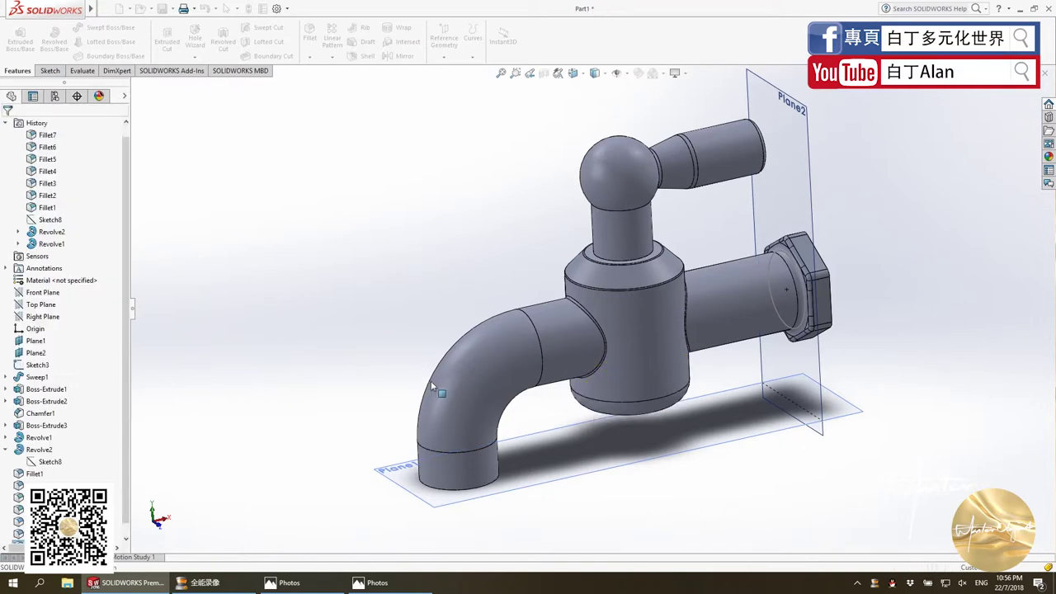
middle_click_drag(431, 313, 416, 269)
key("alt+Tab")
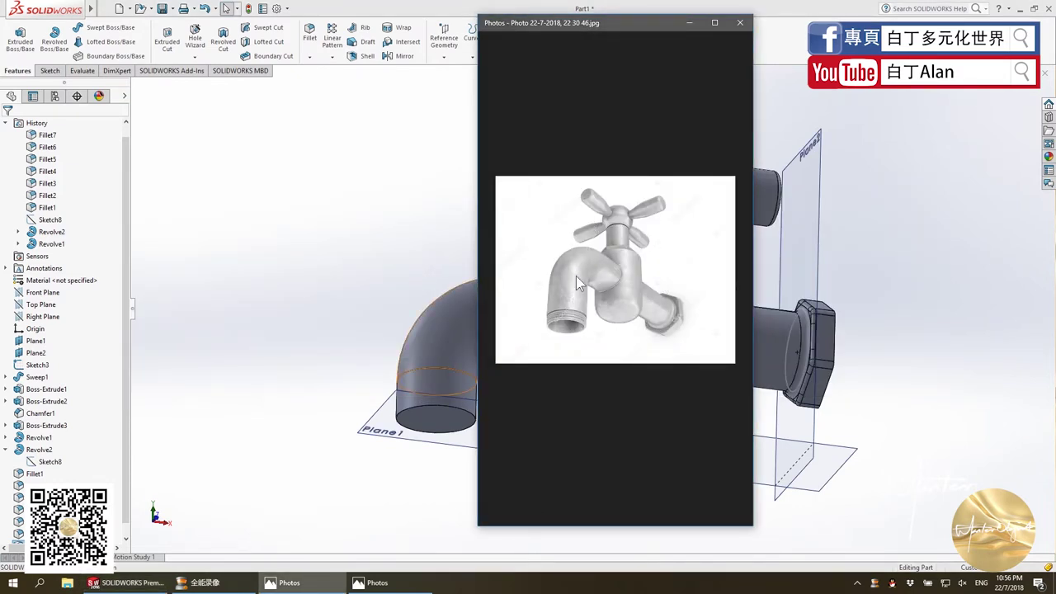
key("alt+Tab")
middle_click_drag(530, 253, 578, 239)
Start a Circular Pattern feature.
scroll(695, 201, "down", 5)
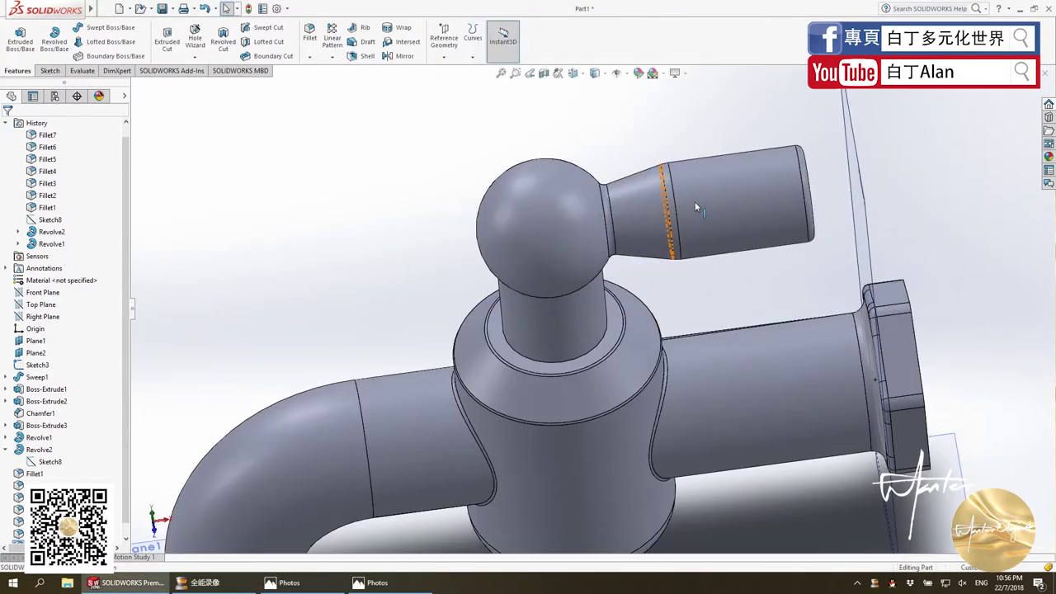
left_click(332, 57)
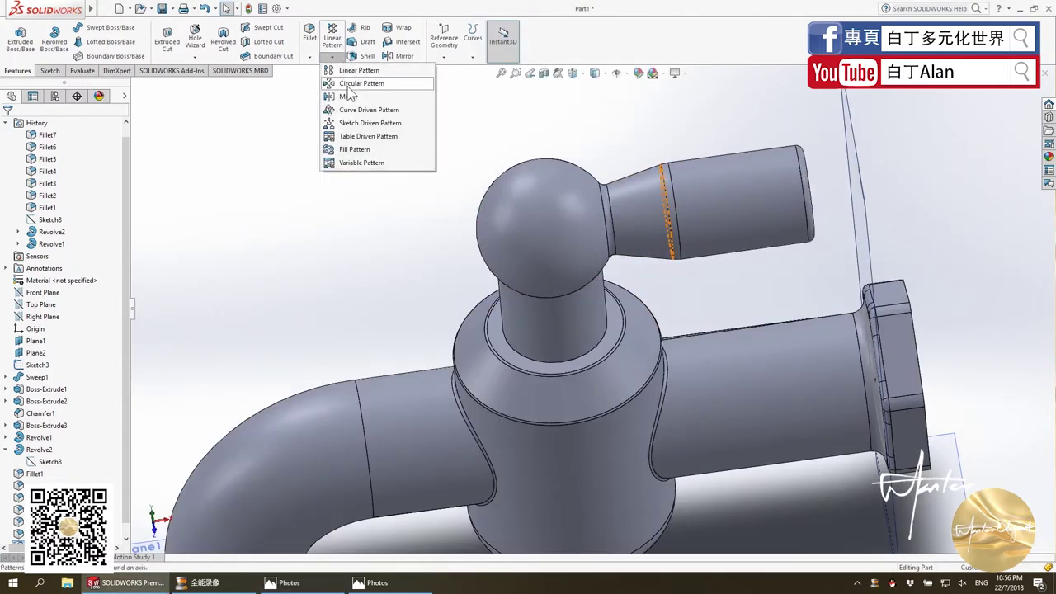
left_click(320, 199)
left_click(47, 70)
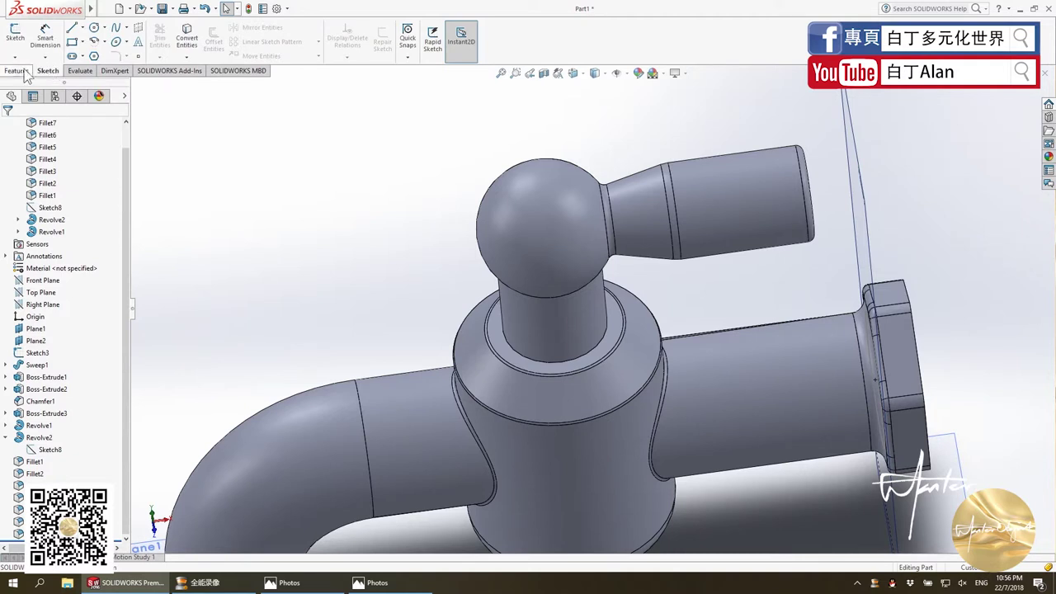
left_click(18, 71)
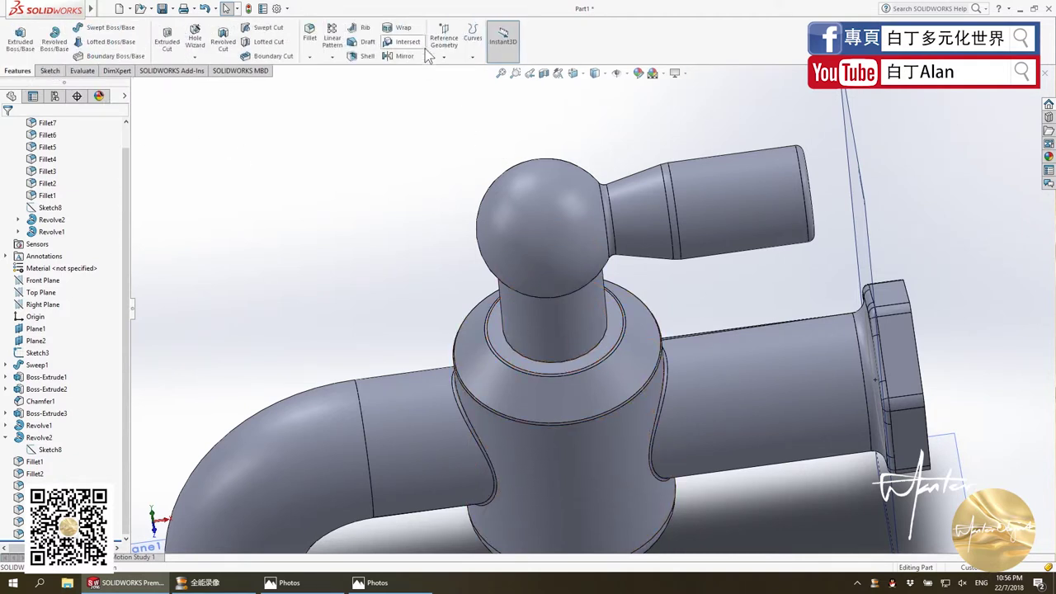
left_click(332, 56)
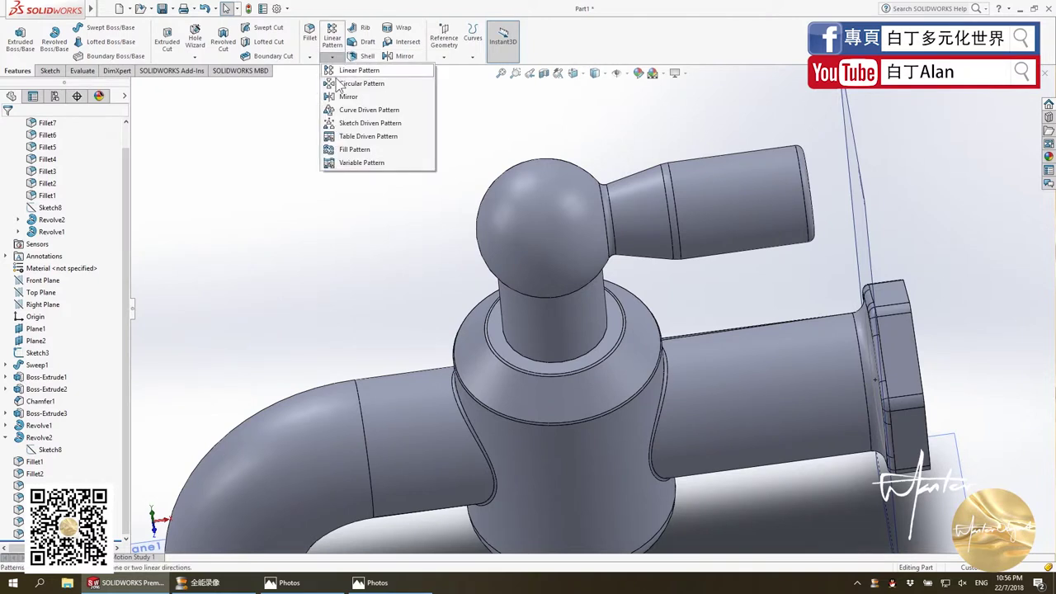
left_click(343, 97)
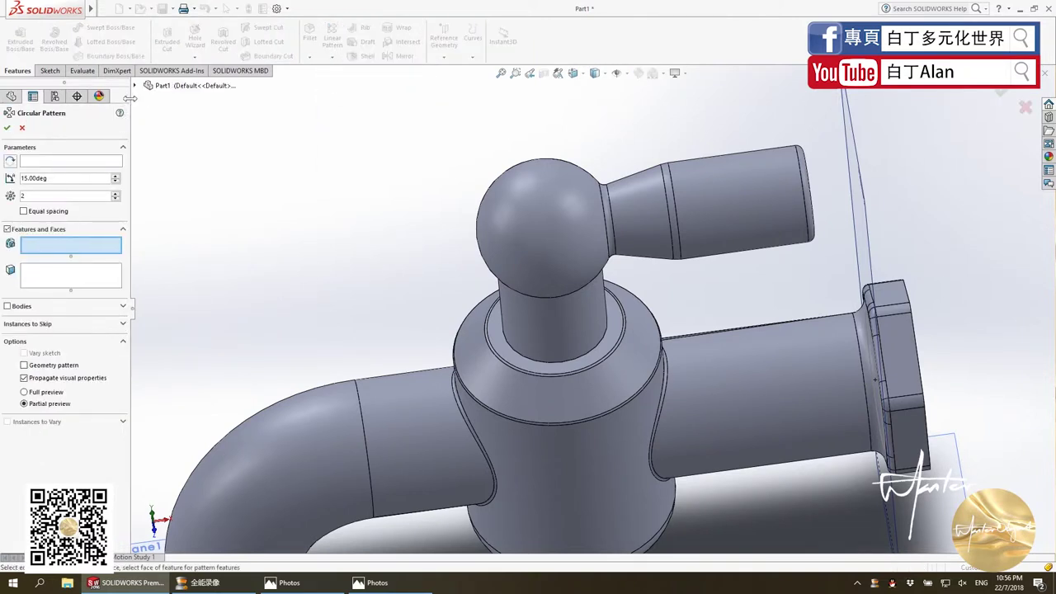
left_click(137, 87)
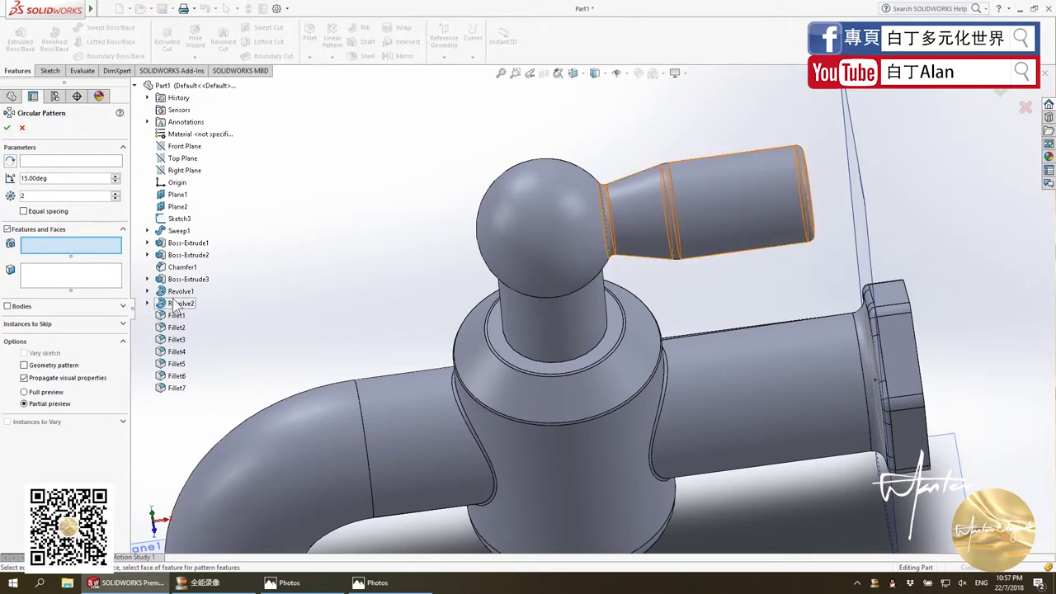
Pattern Revolve2, Fillet1 and Fillet2 as 4 instances around the cylindrical neck face.
left_click(175, 305)
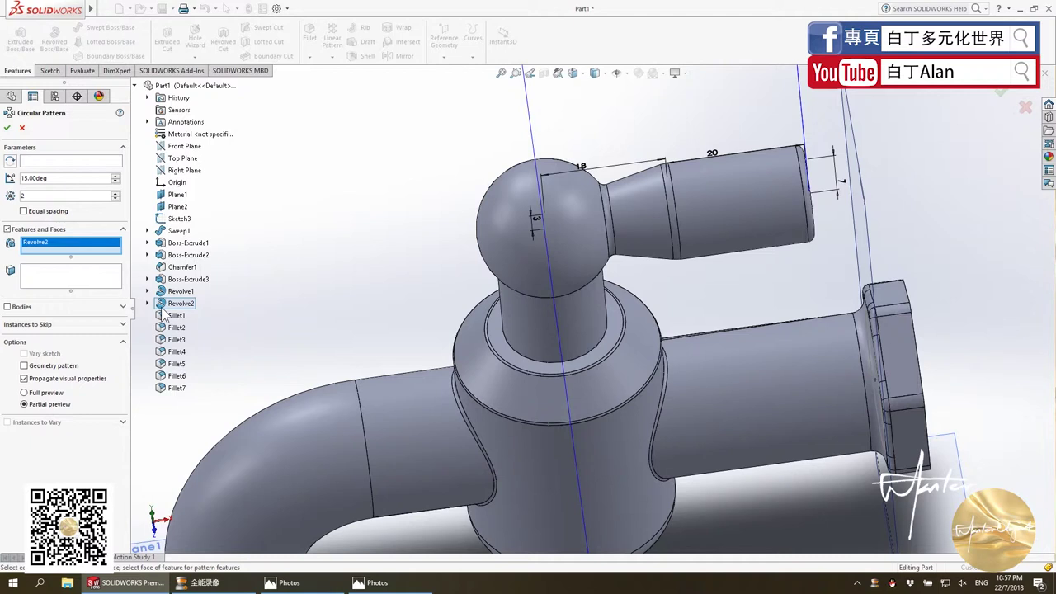
left_click(163, 318)
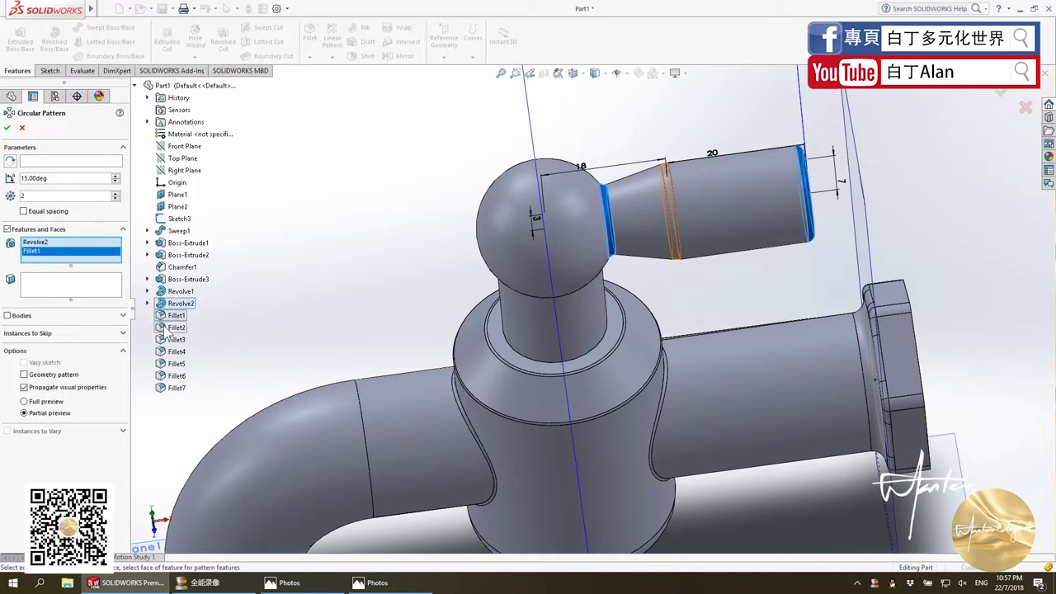
left_click(175, 328)
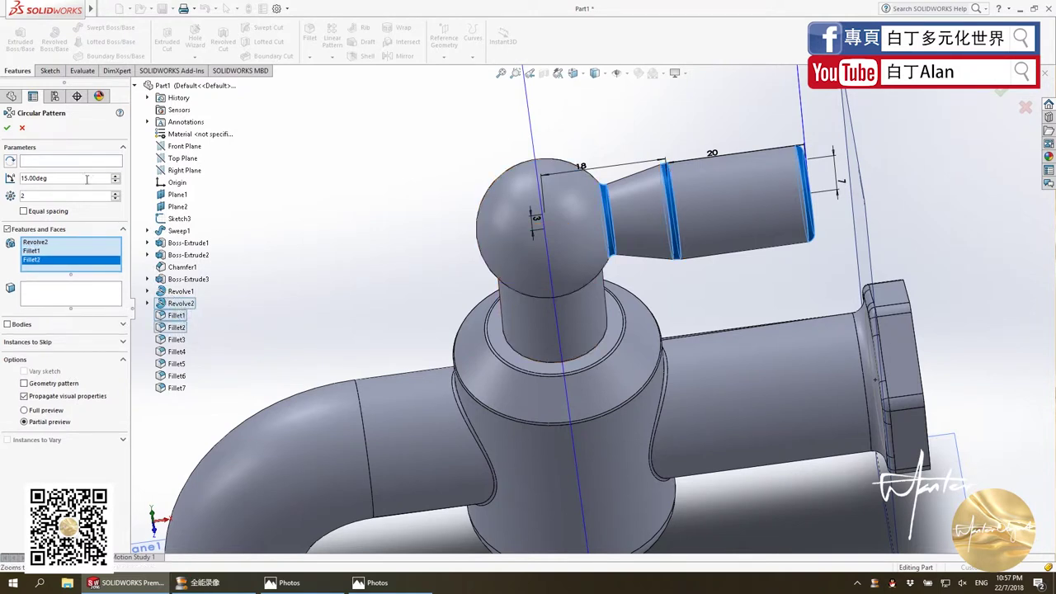
type("4")
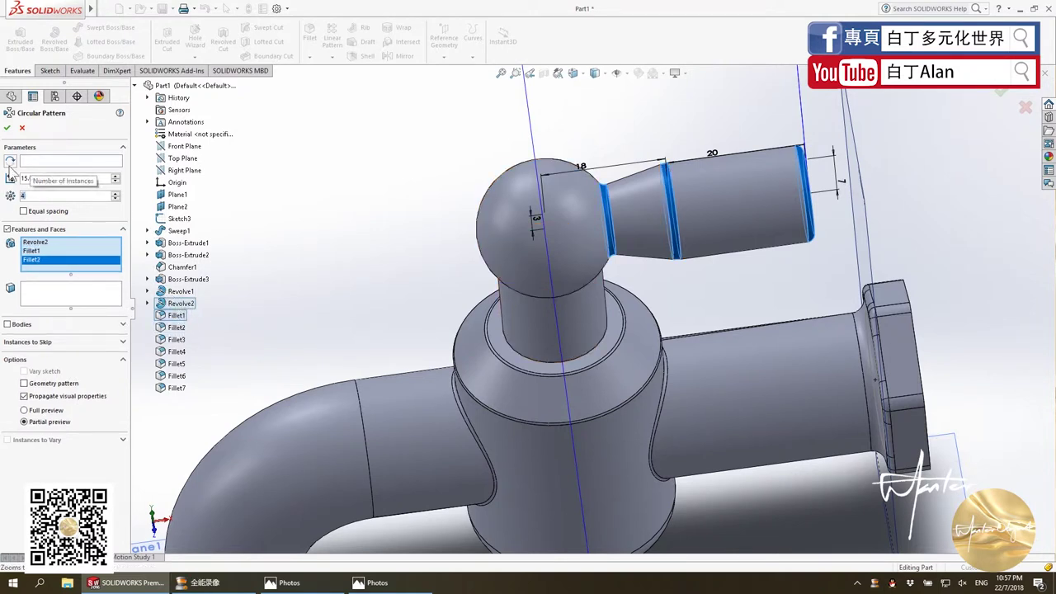
left_click(49, 161)
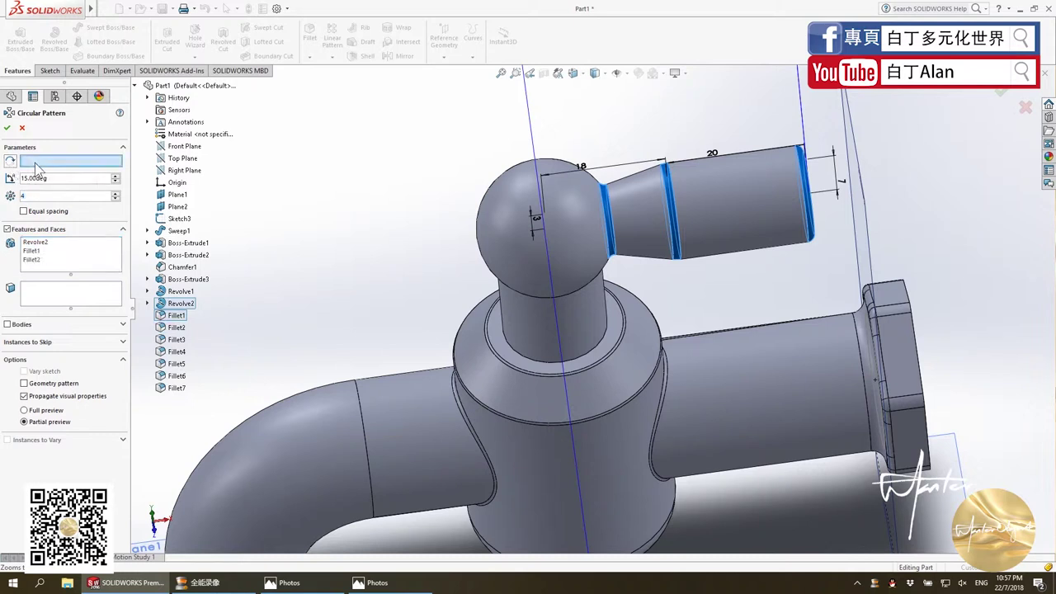
left_click(546, 350)
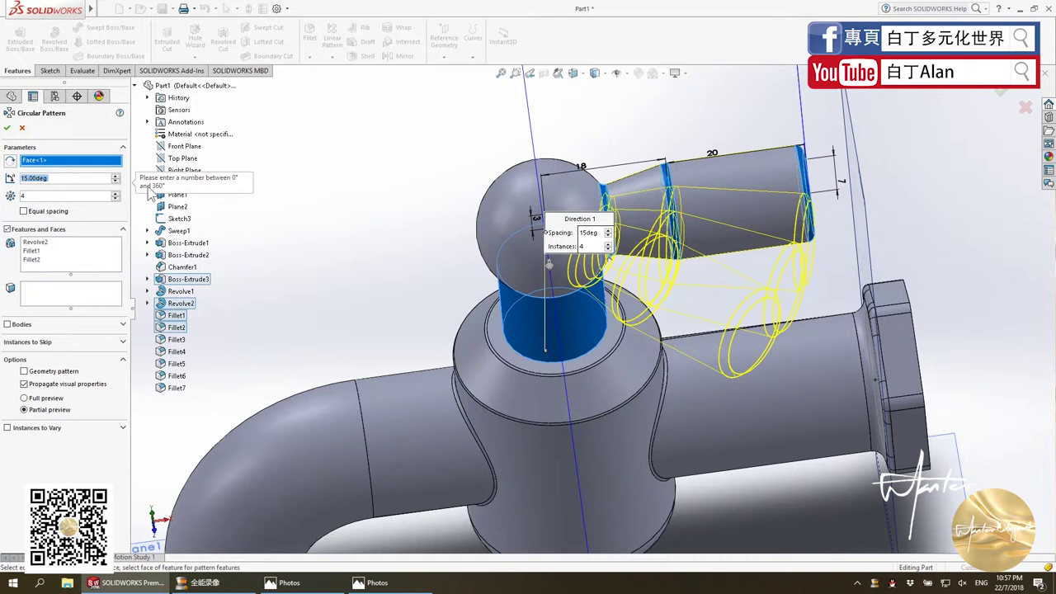
Space the four arms equally over 360° and confirm the pattern.
type("360")
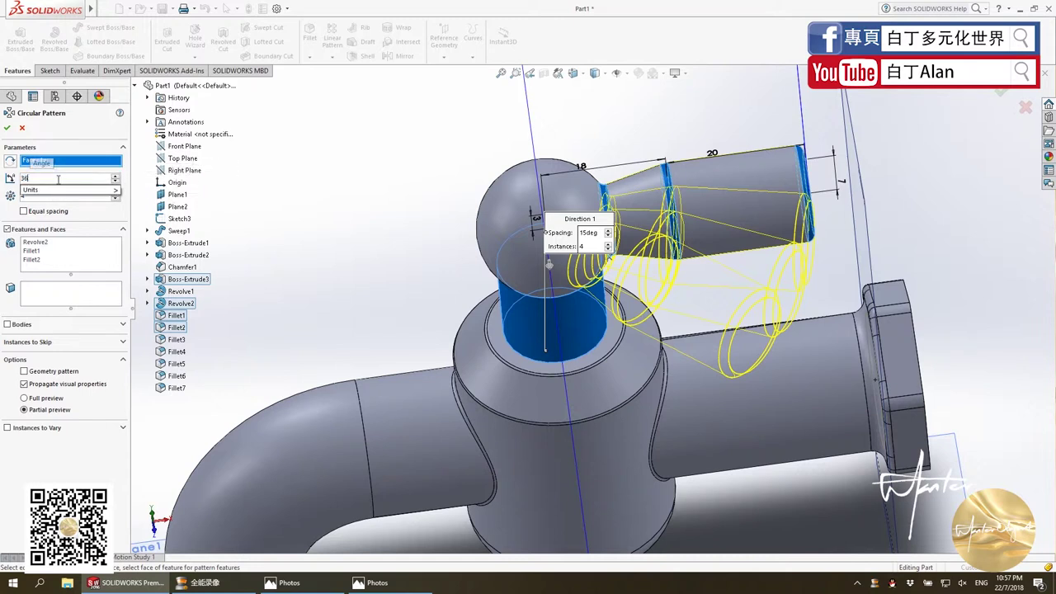
key("Return")
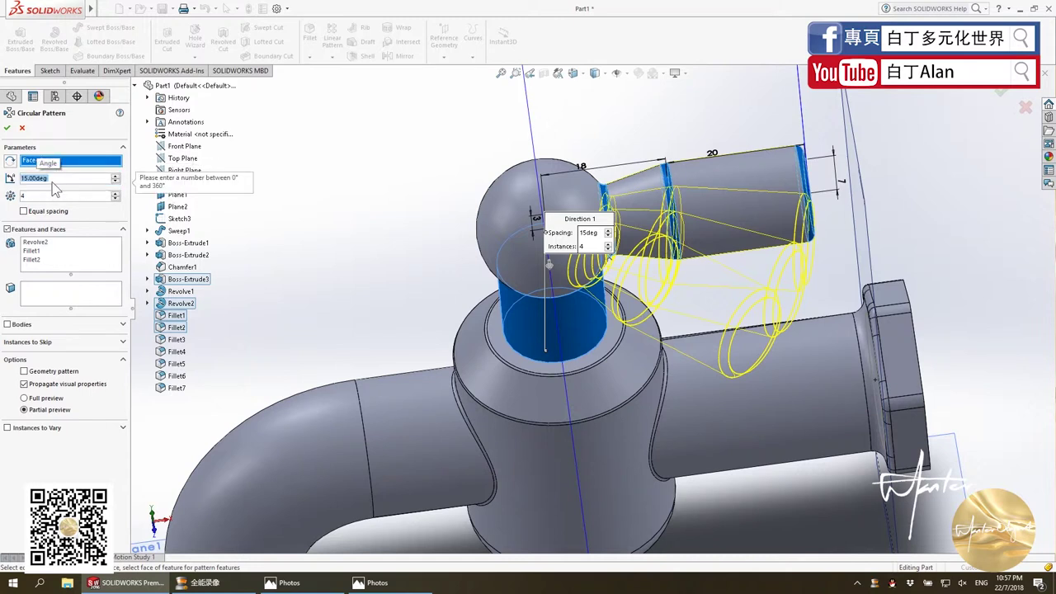
scroll(51, 186, "up", 4)
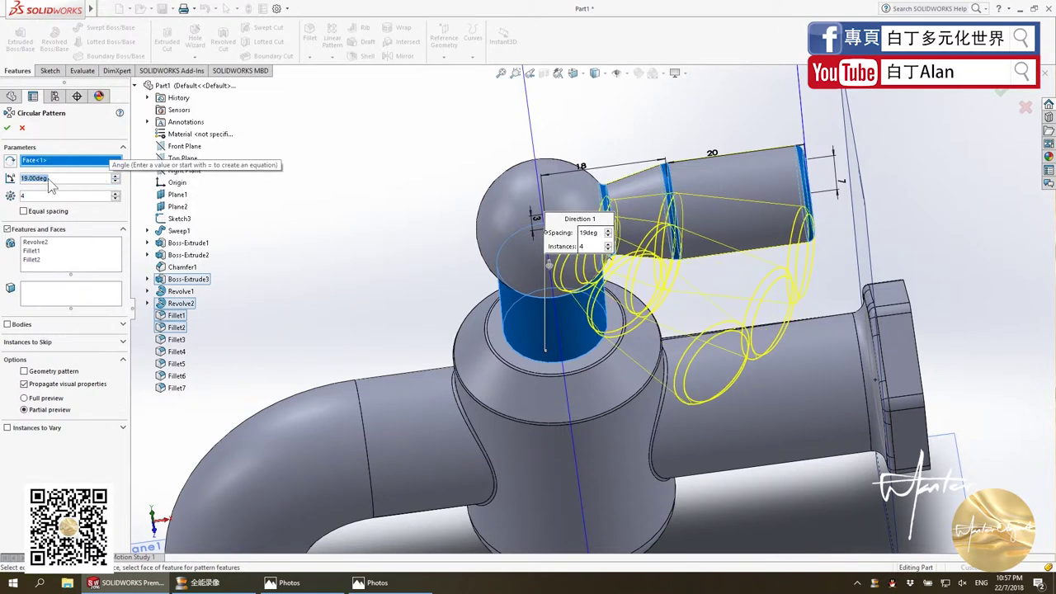
type("2")
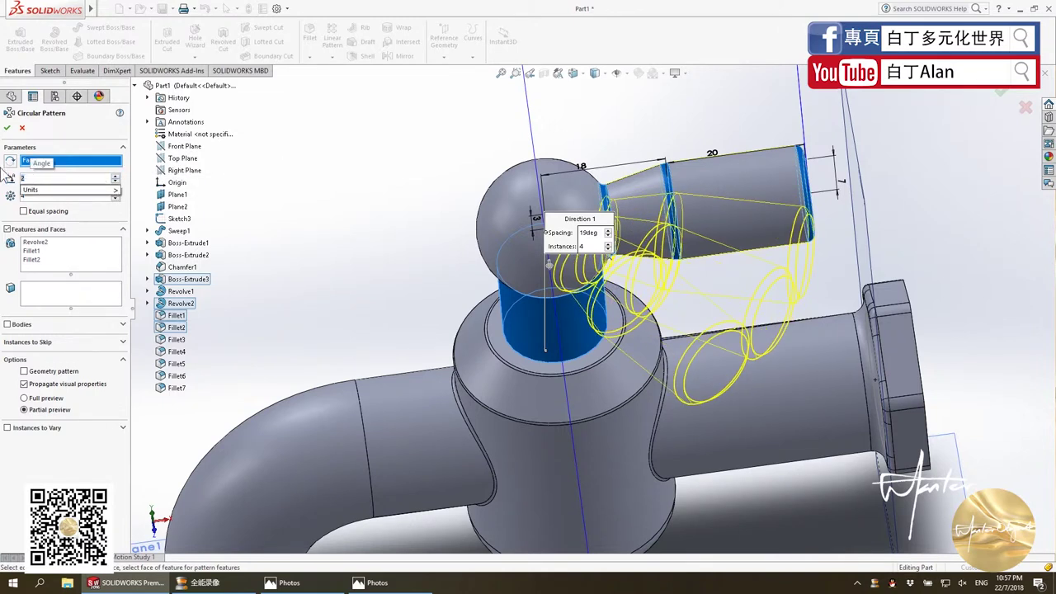
type("9")
key("Return")
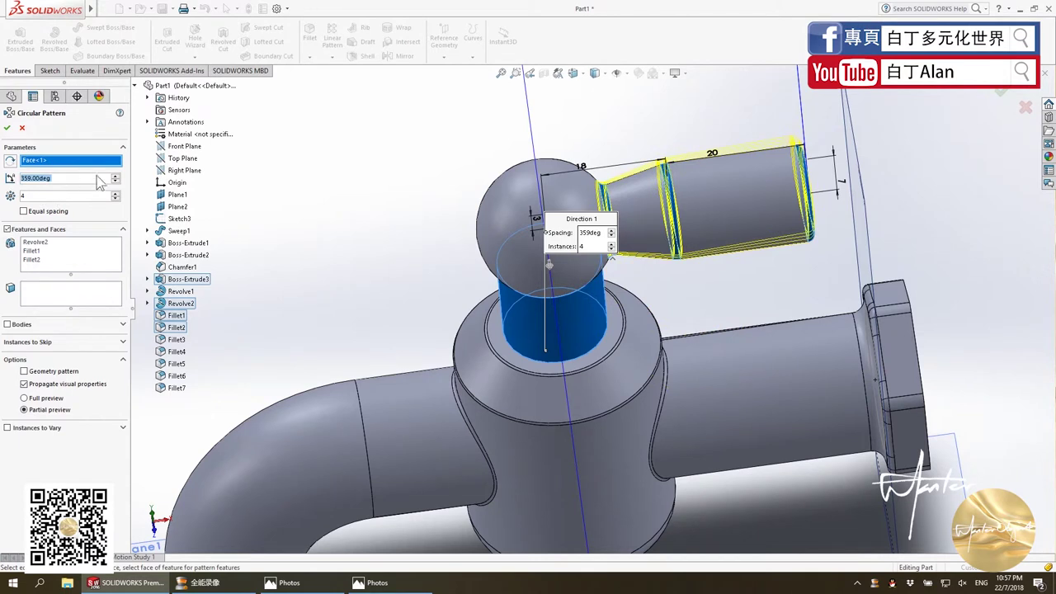
left_click(116, 176)
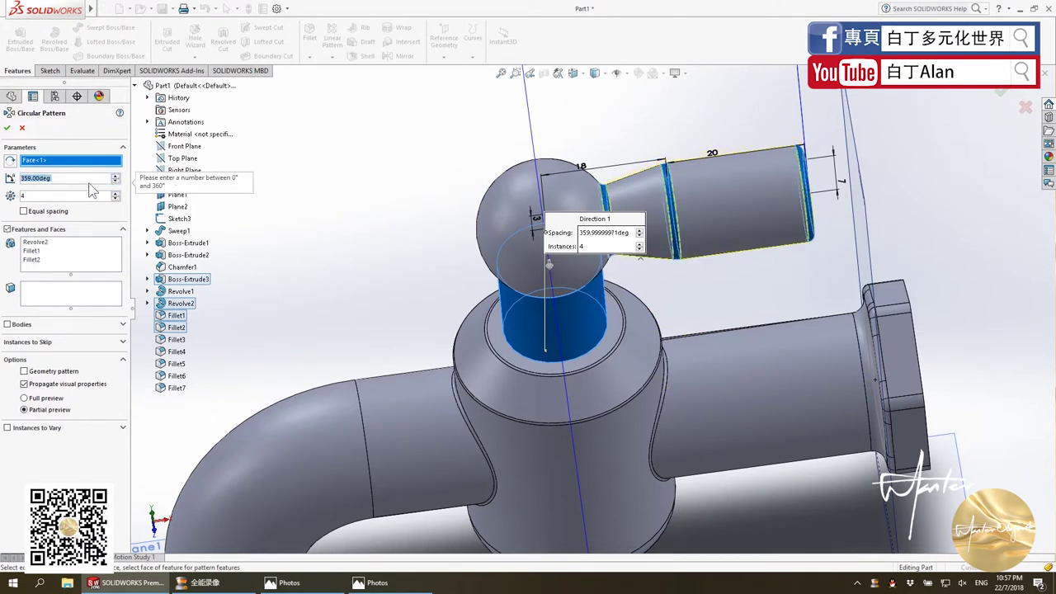
type("180")
key("Return")
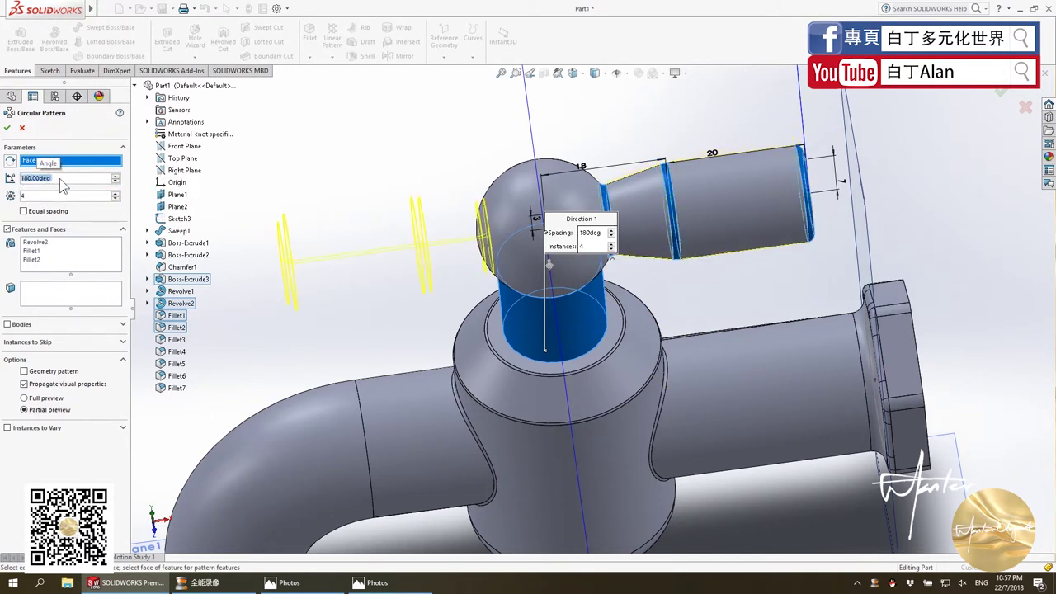
type("90")
key("Return")
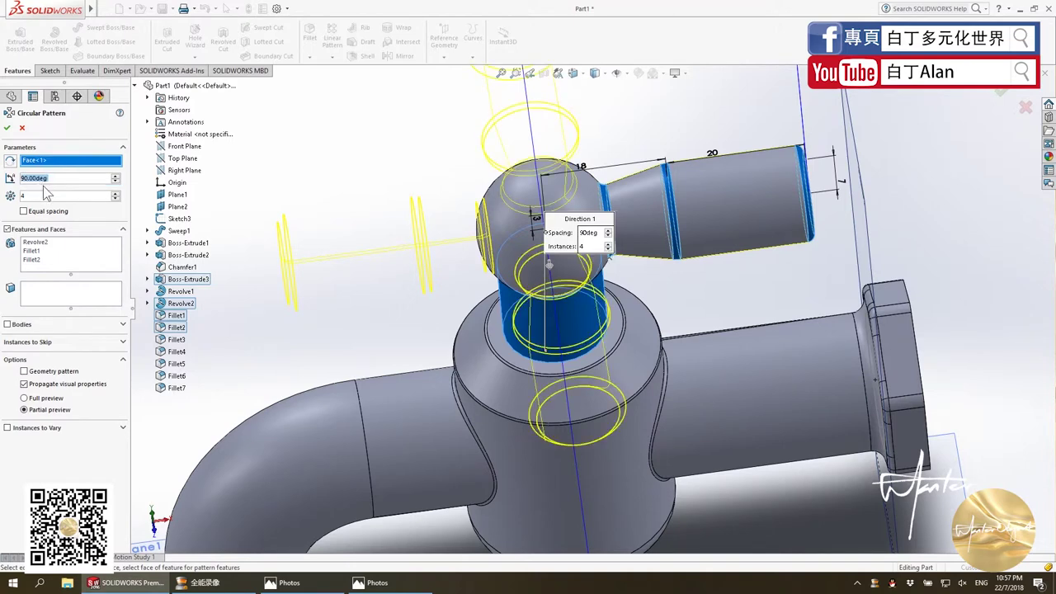
middle_click_drag(312, 260, 159, 254)
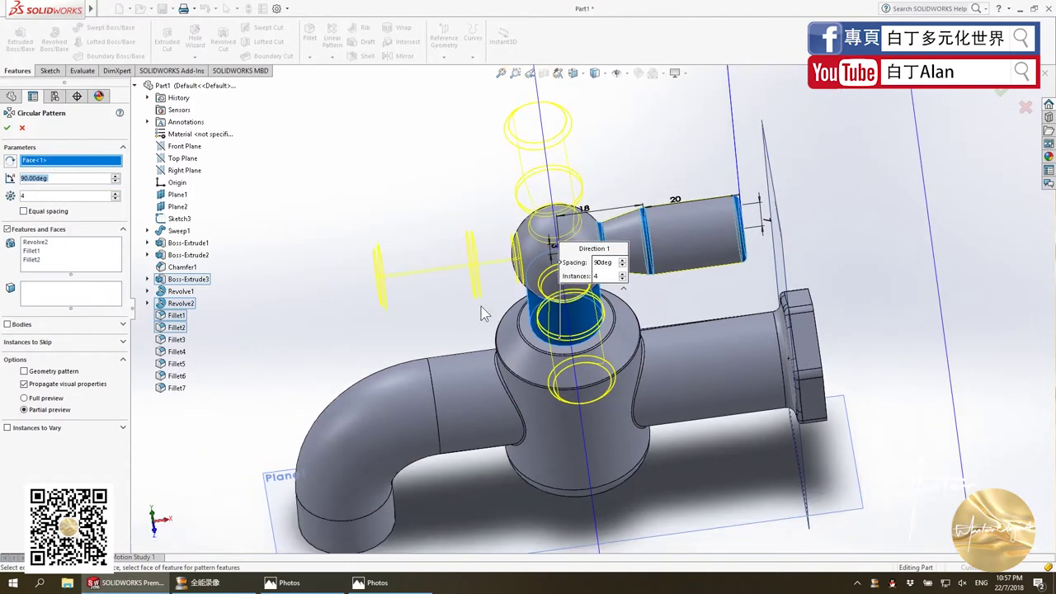
left_click(159, 254)
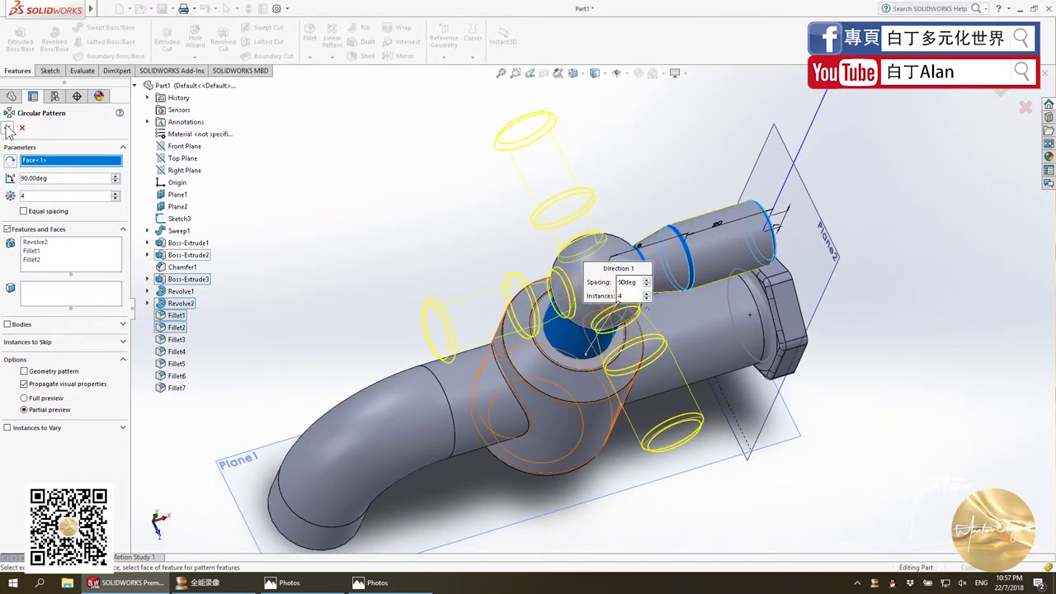
left_click(24, 212)
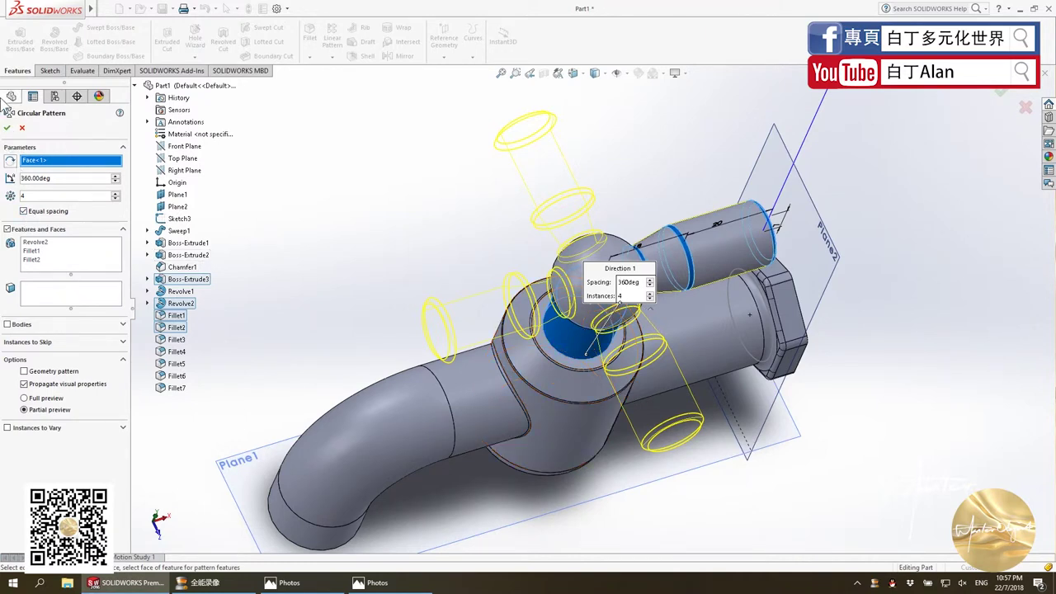
left_click(8, 130)
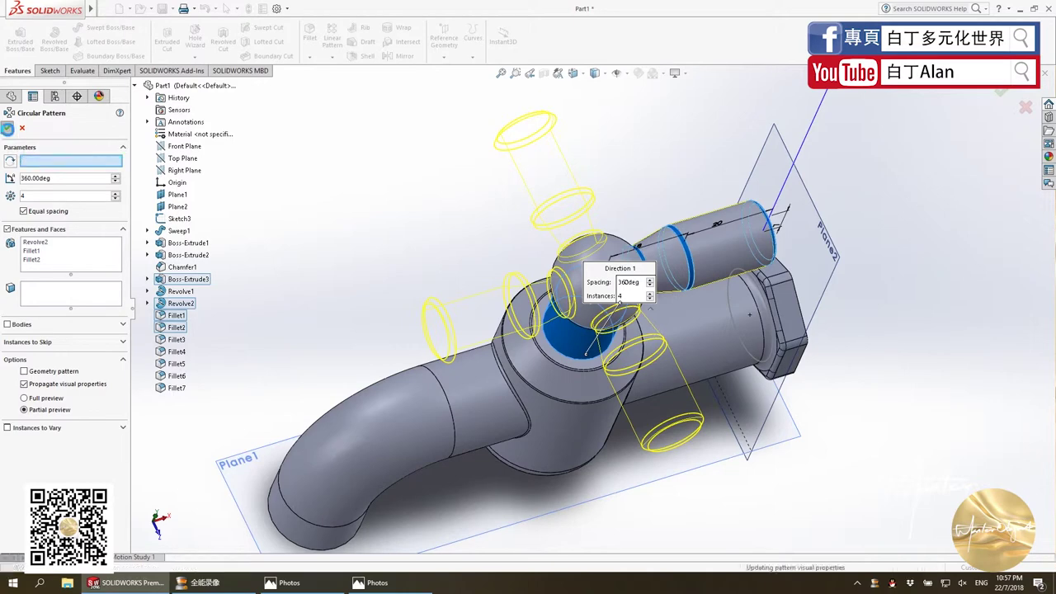
mouse_move(363, 311)
middle_mouse_down()
mouse_move(365, 173)
mouse_move(440, 365)
mouse_move(495, 396)
mouse_move(572, 422)
mouse_move(495, 321)
mouse_move(503, 266)
mouse_move(565, 387)
mouse_move(623, 346)
mouse_move(682, 333)
mouse_move(546, 260)
mouse_move(509, 406)
middle_mouse_up()
scroll(625, 344, "down", 3)
scroll(546, 261, "up", 5)
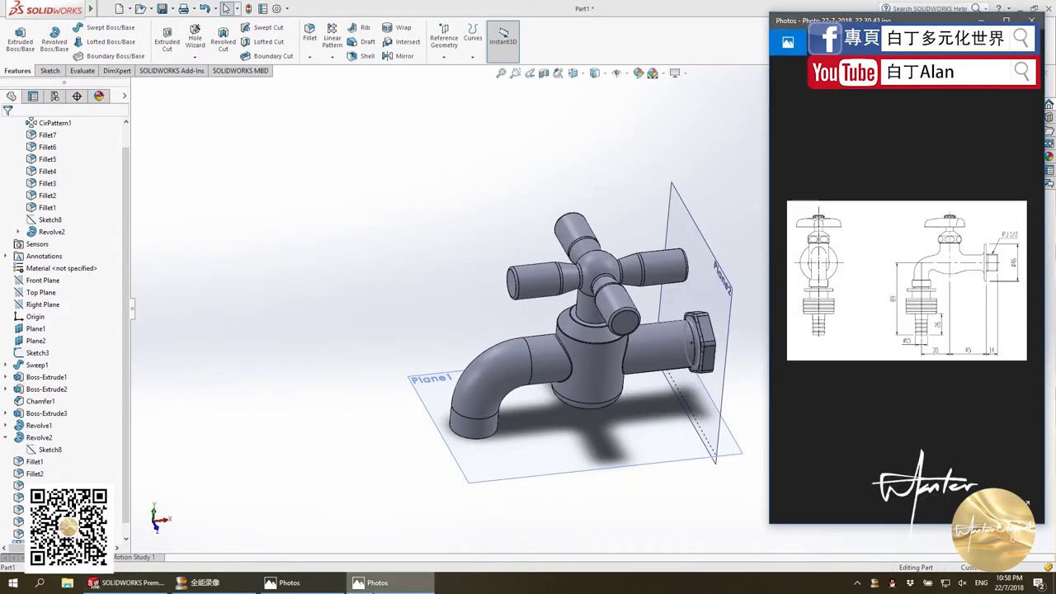
left_click(328, 589)
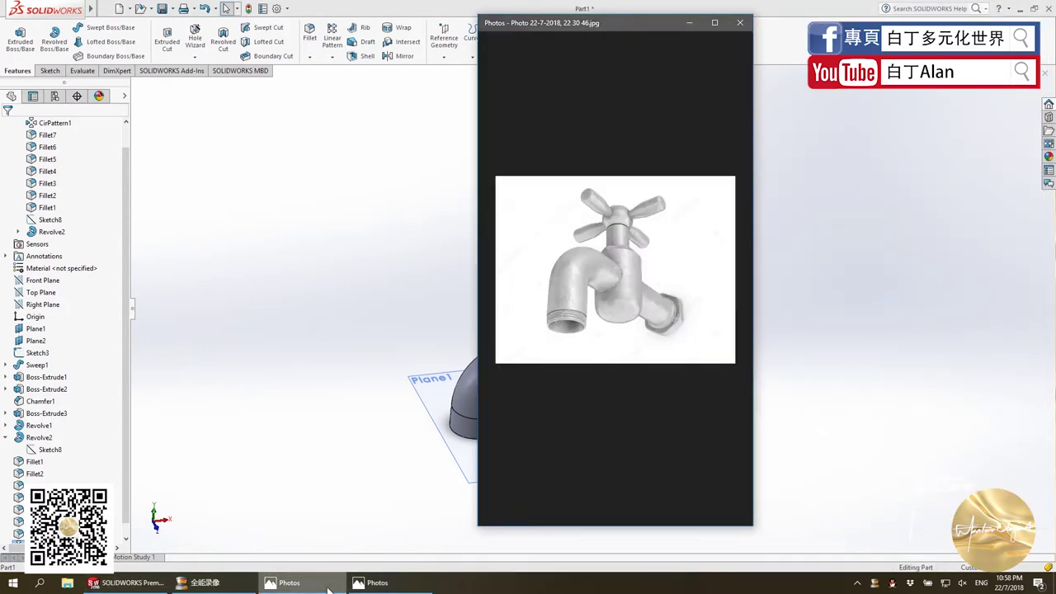
left_click(329, 590)
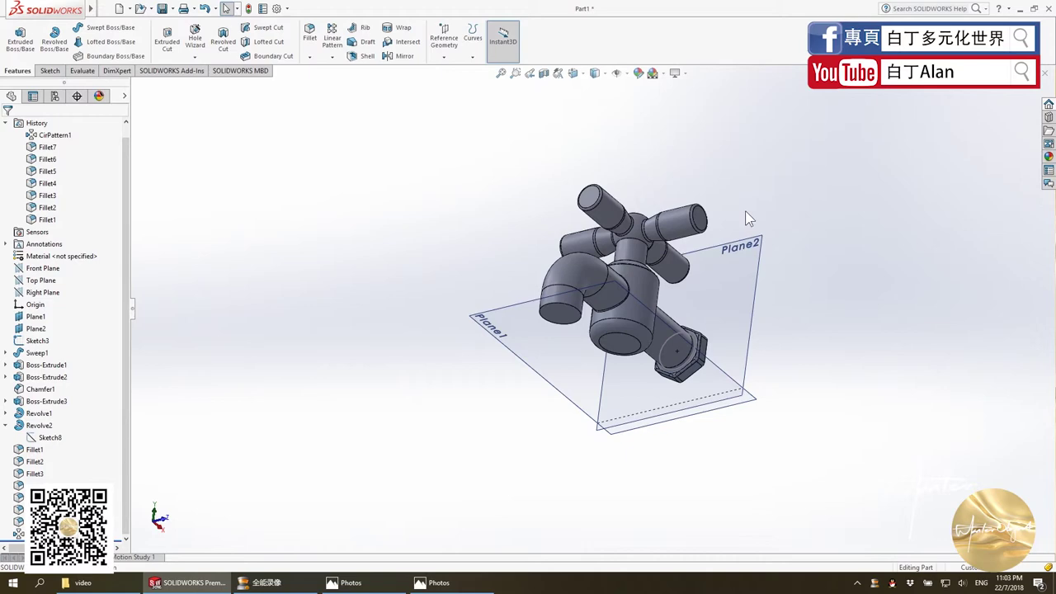
scroll(747, 218, "down", 3)
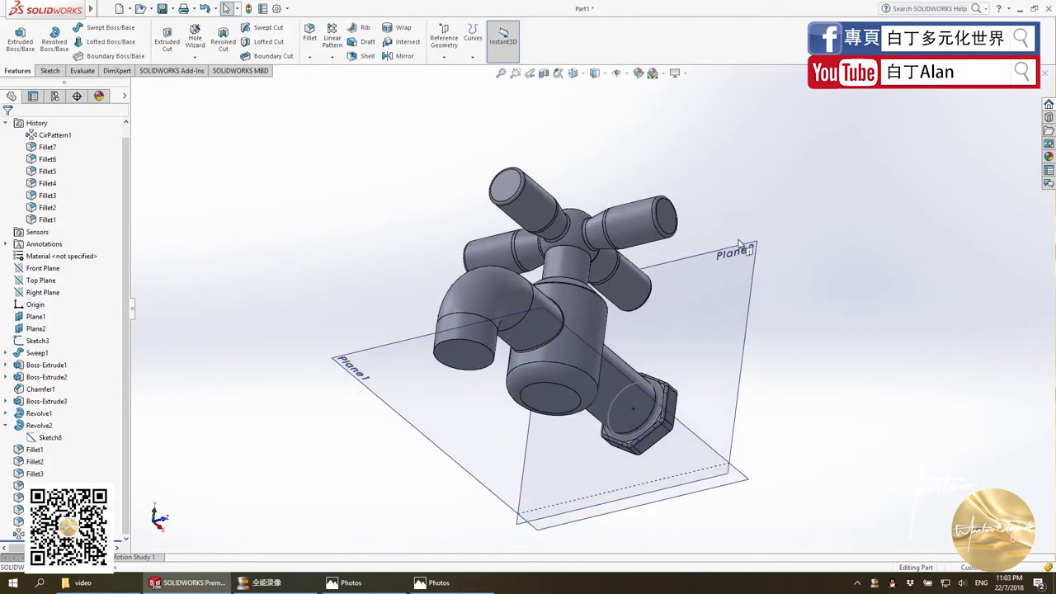
scroll(743, 255, "up", 3)
middle_click_drag(473, 340, 465, 345)
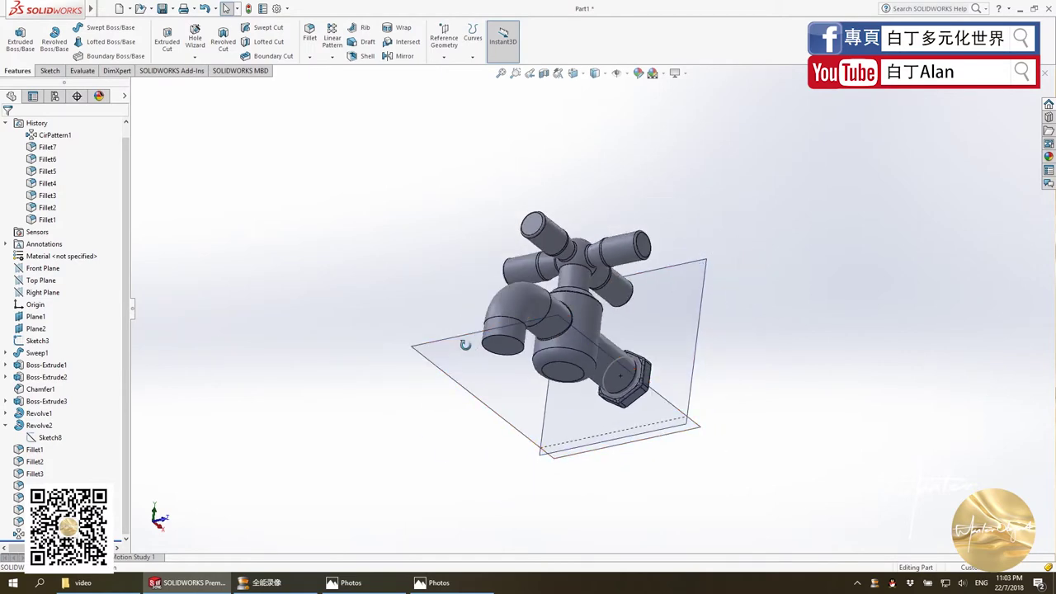
left_click(362, 584)
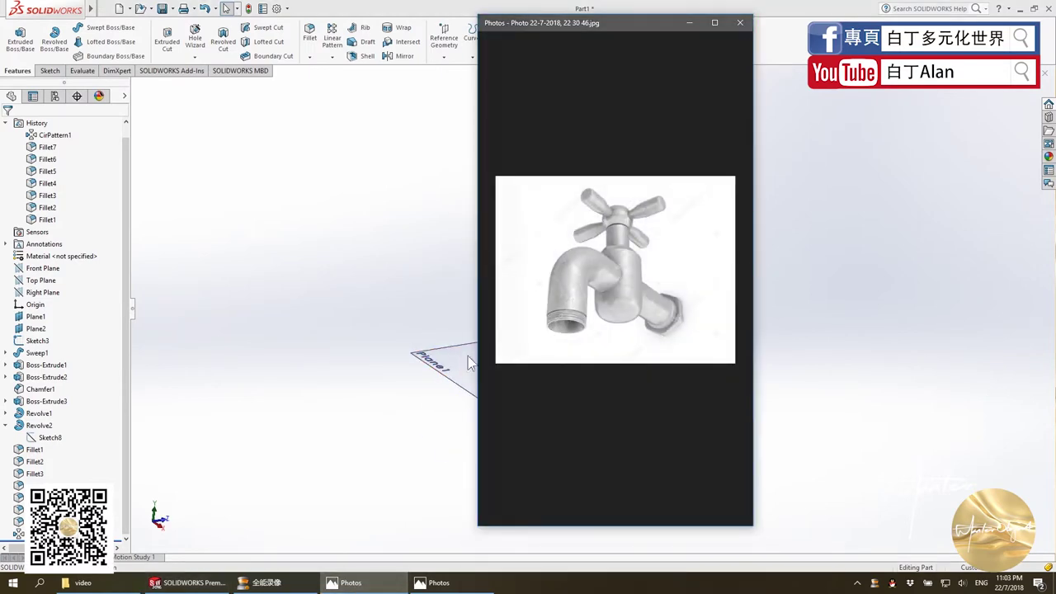
left_click(367, 355)
scroll(545, 347, "down", 3)
scroll(549, 350, "down", 2)
left_click(549, 351)
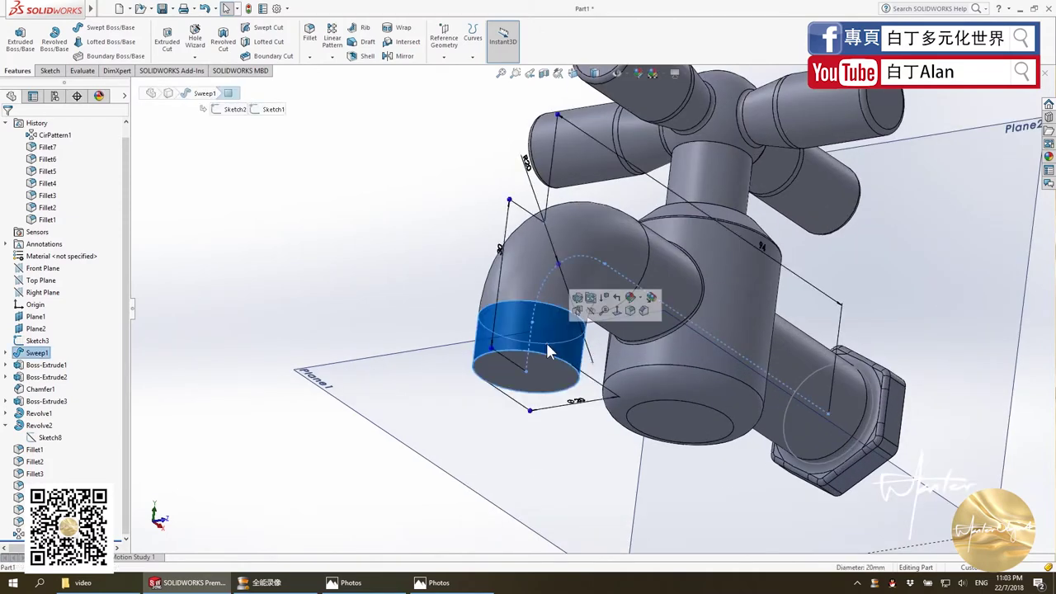
left_click(438, 322)
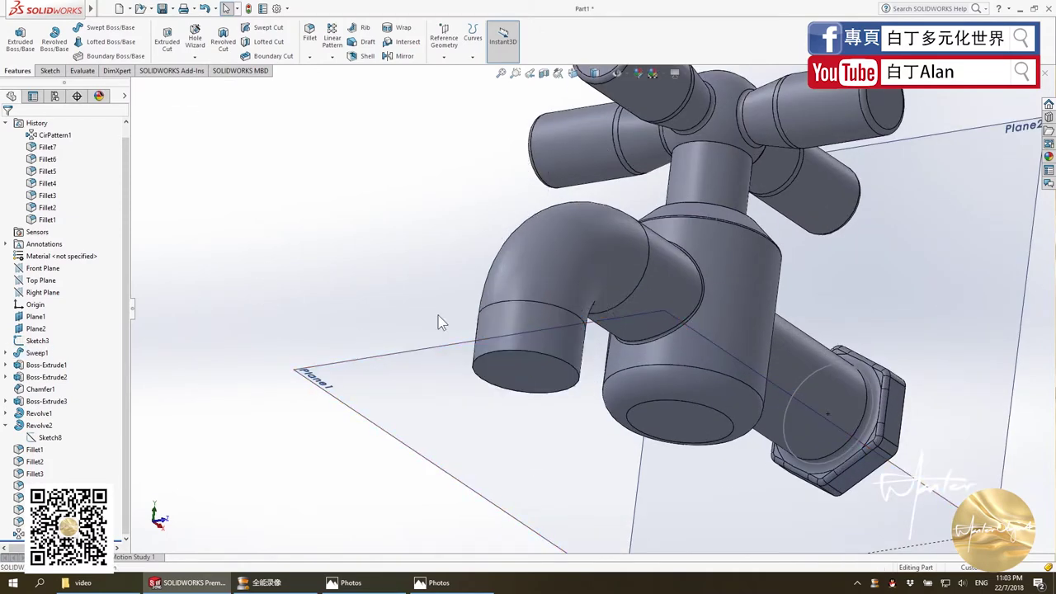
left_click(355, 583)
left_click(355, 583)
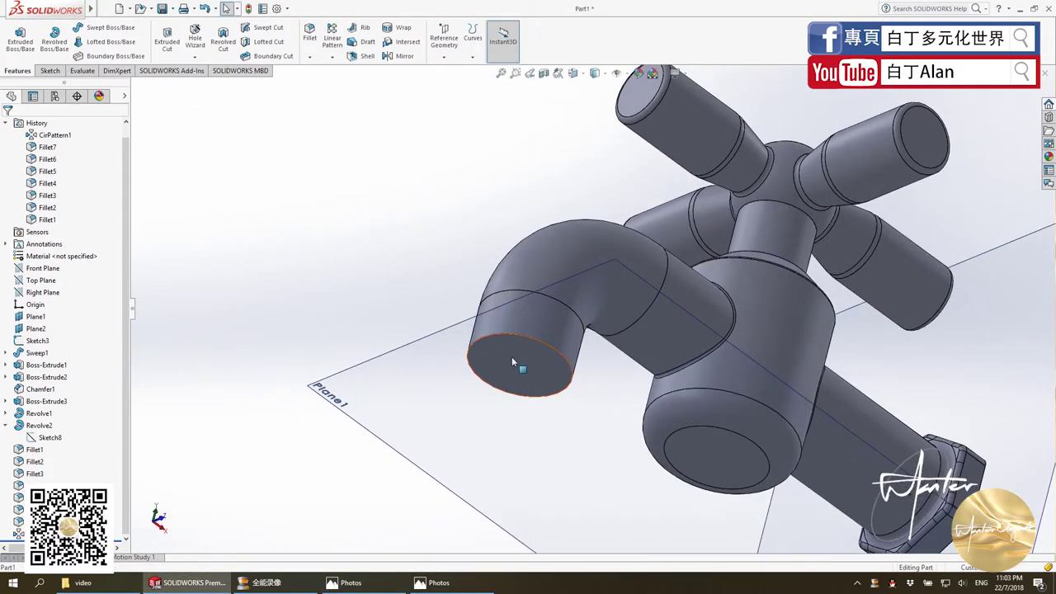
left_click(510, 353)
left_click(47, 72)
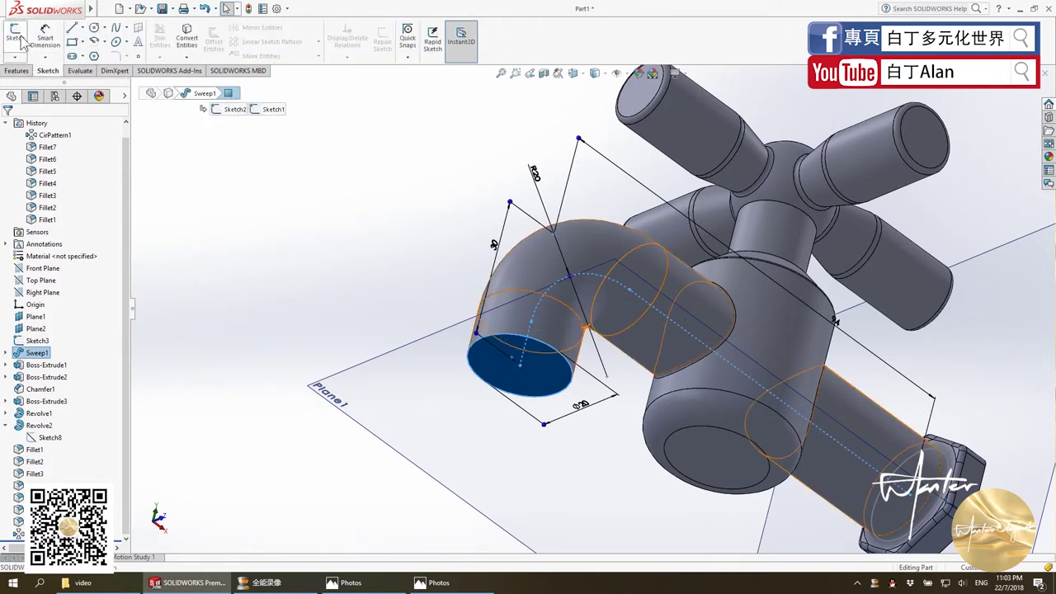
Sketch a 16 mm diameter circle on the spout end face.
left_click(20, 38)
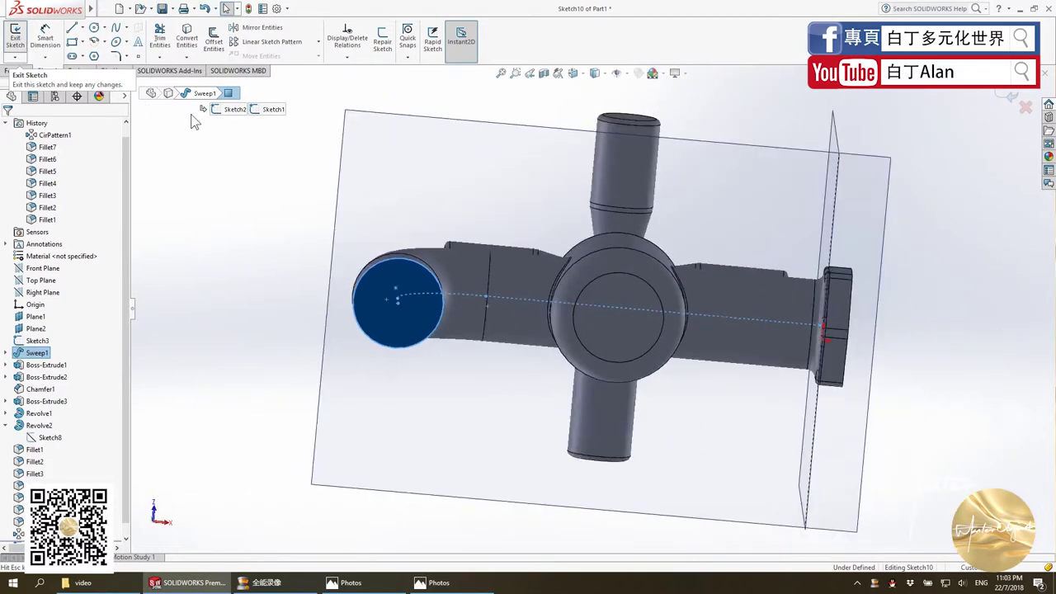
left_click(94, 28)
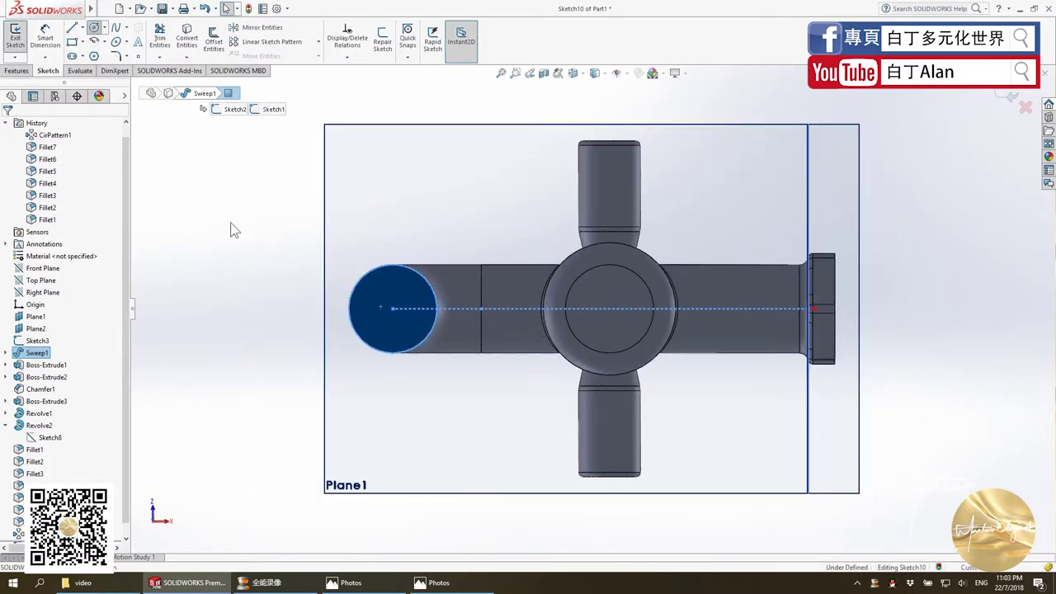
scroll(401, 306, "down", 3)
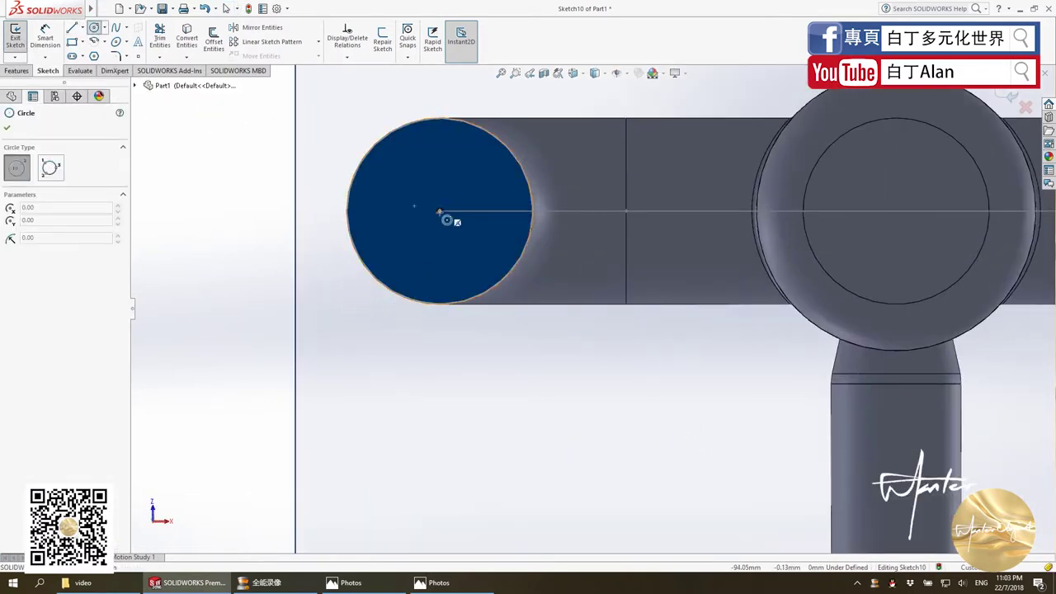
left_click(372, 210)
key("Escape")
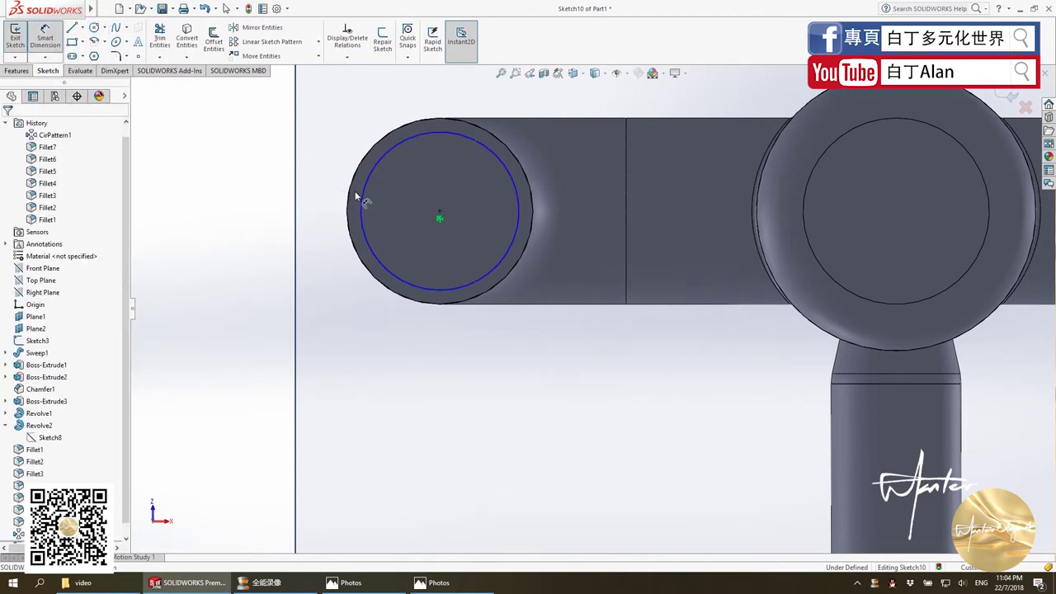
left_click(350, 207)
left_click(297, 216)
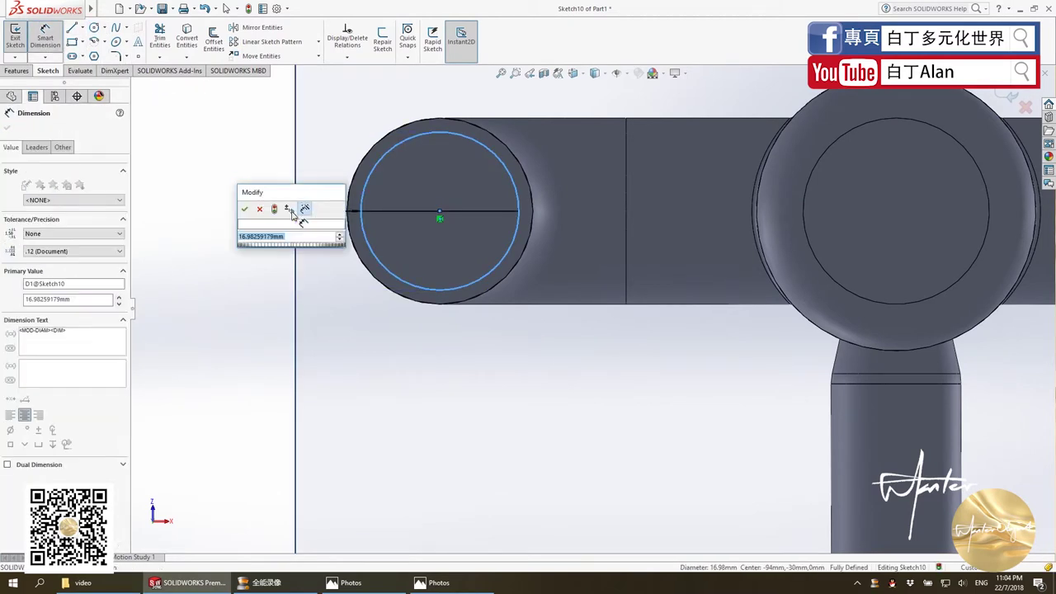
type("16")
key("Return")
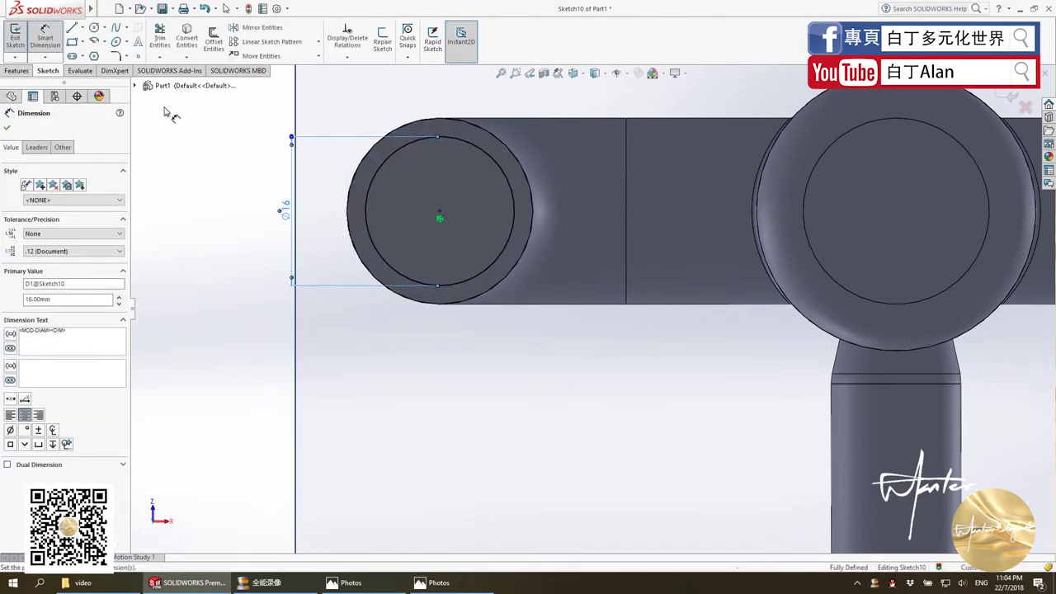
Extrude the circle 8 mm as a boss.
left_click(16, 70)
left_click(20, 37)
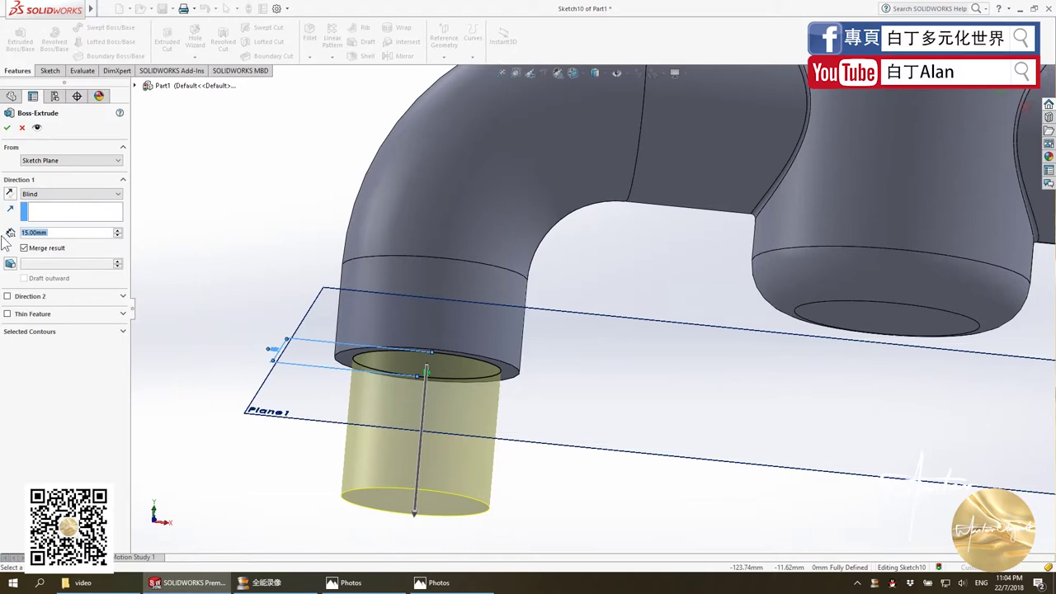
type("8")
key("Return")
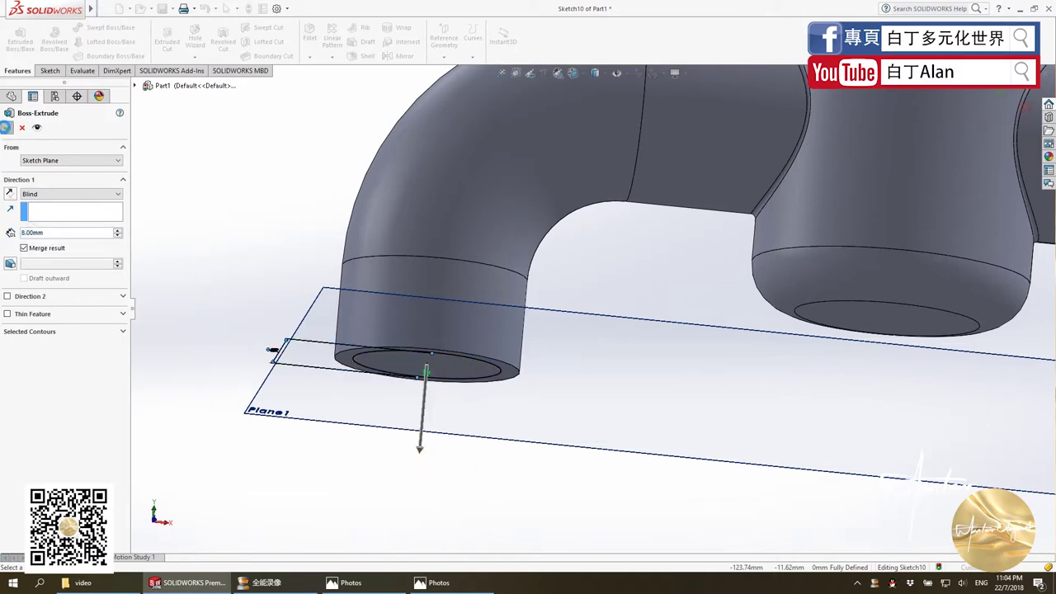
left_click(7, 127)
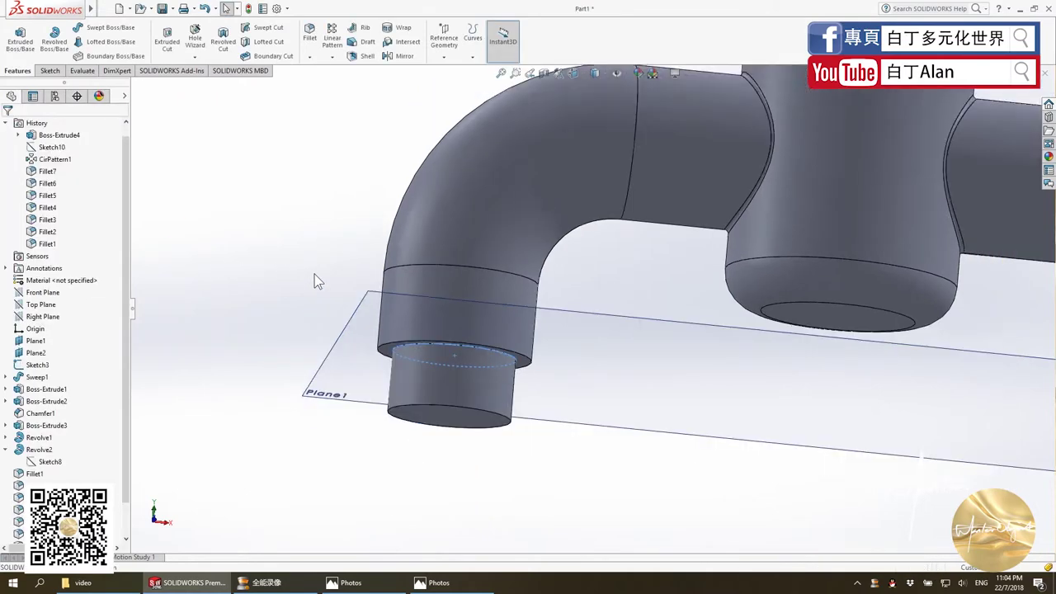
Open a new sketch on the bottom face of the boss under the spout.
mouse_move(315, 274)
middle_mouse_down()
mouse_move(585, 353)
mouse_move(564, 238)
middle_mouse_up()
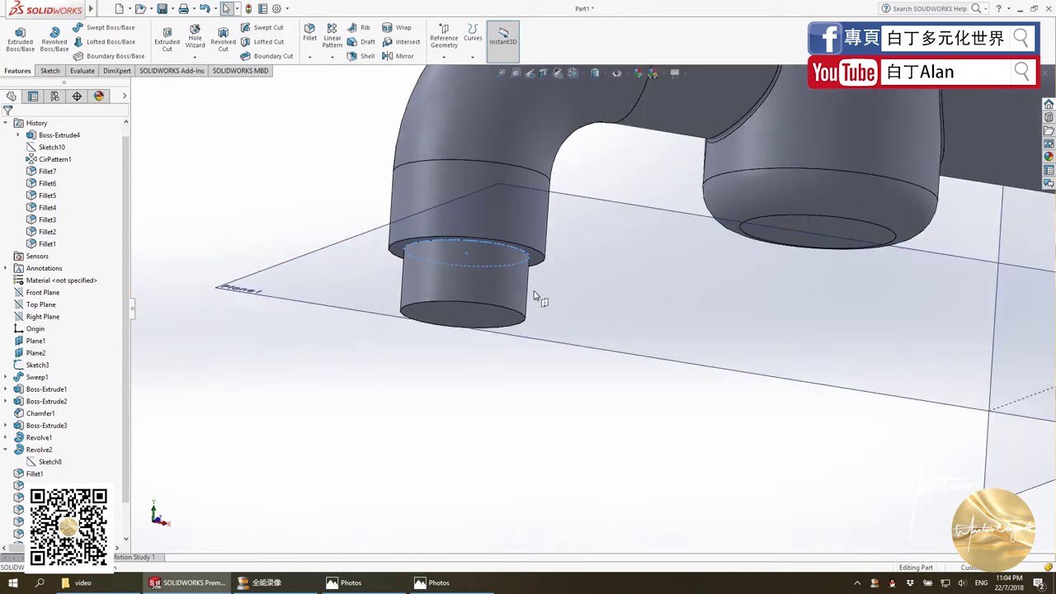
mouse_move(535, 304)
middle_mouse_down()
mouse_move(518, 282)
mouse_move(491, 336)
middle_mouse_up()
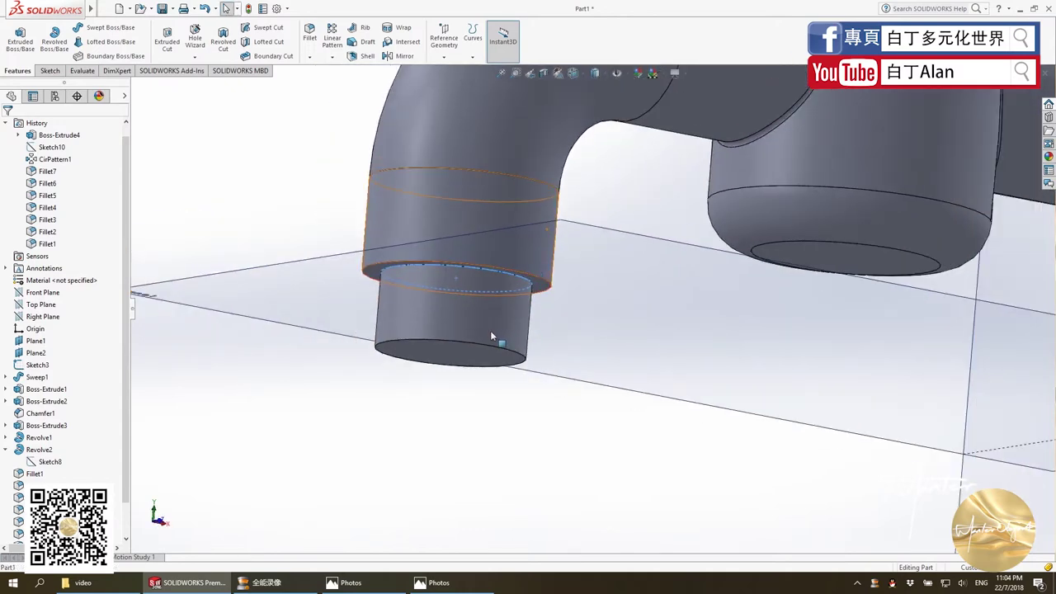
left_click(433, 356)
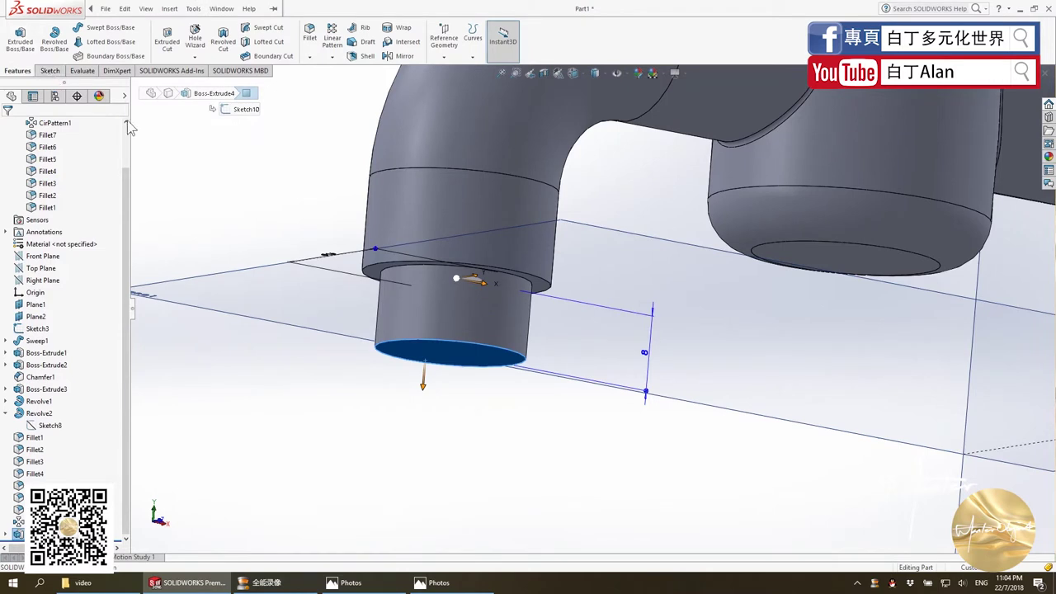
left_click(48, 70)
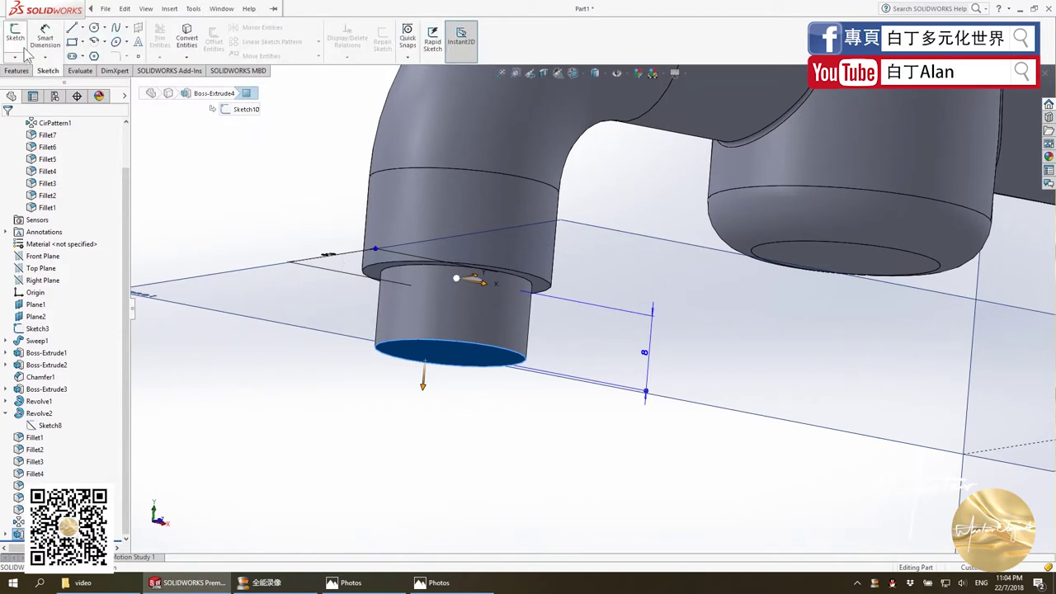
left_click(15, 37)
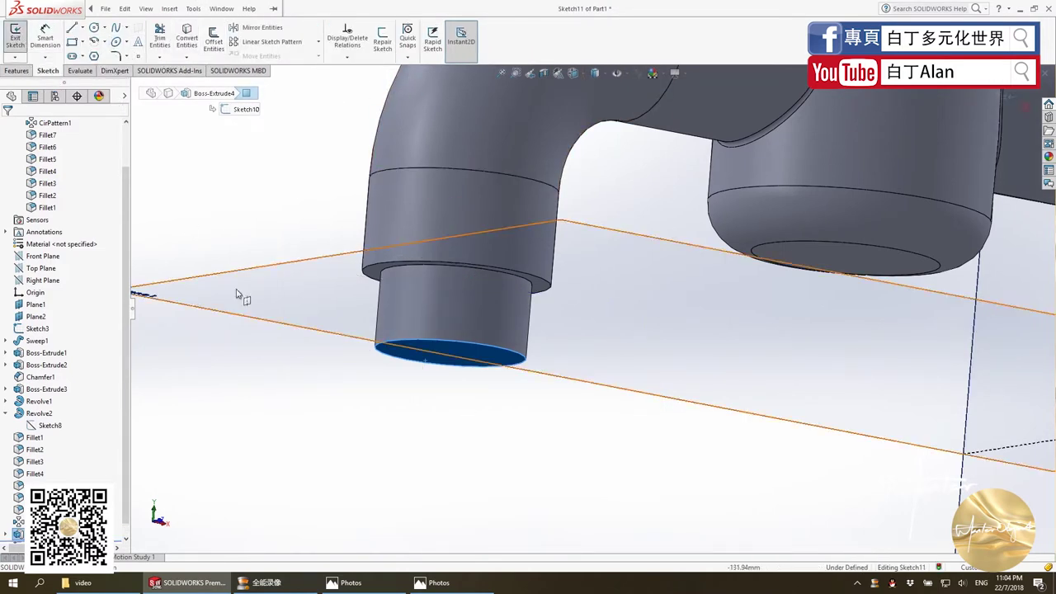
left_click(243, 349)
Offset the spout tip's circular edge into the sketch at 0 mm distance.
middle_click_drag(268, 235, 273, 152)
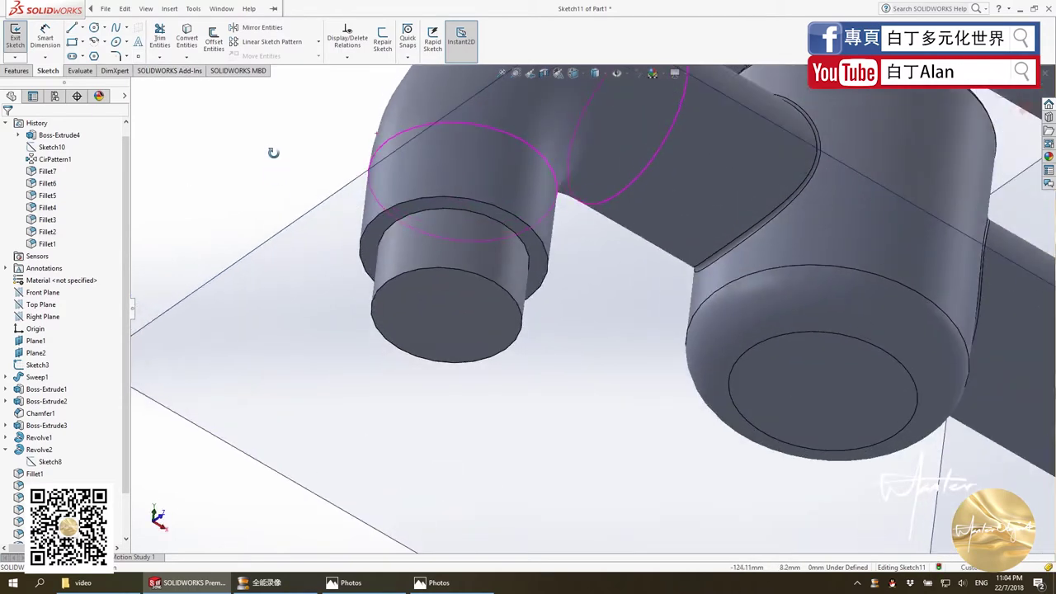
left_click(388, 212)
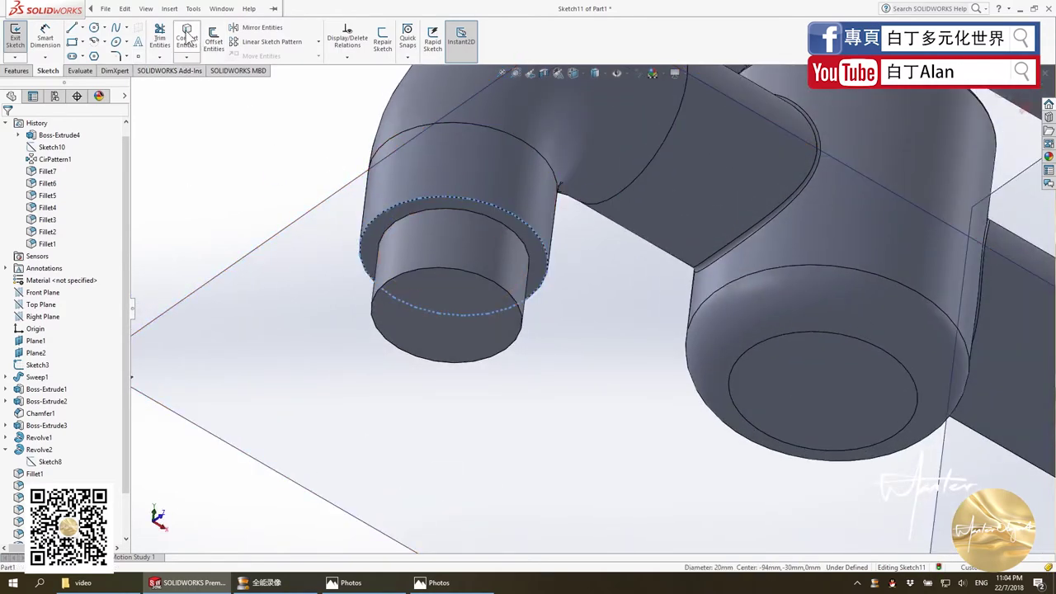
left_click(212, 40)
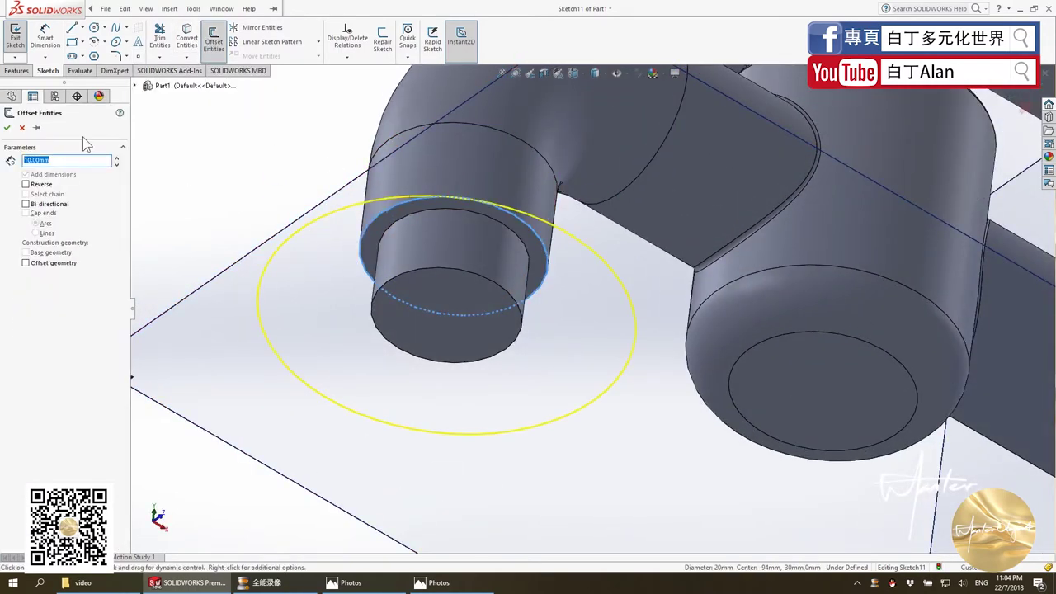
key("Down")
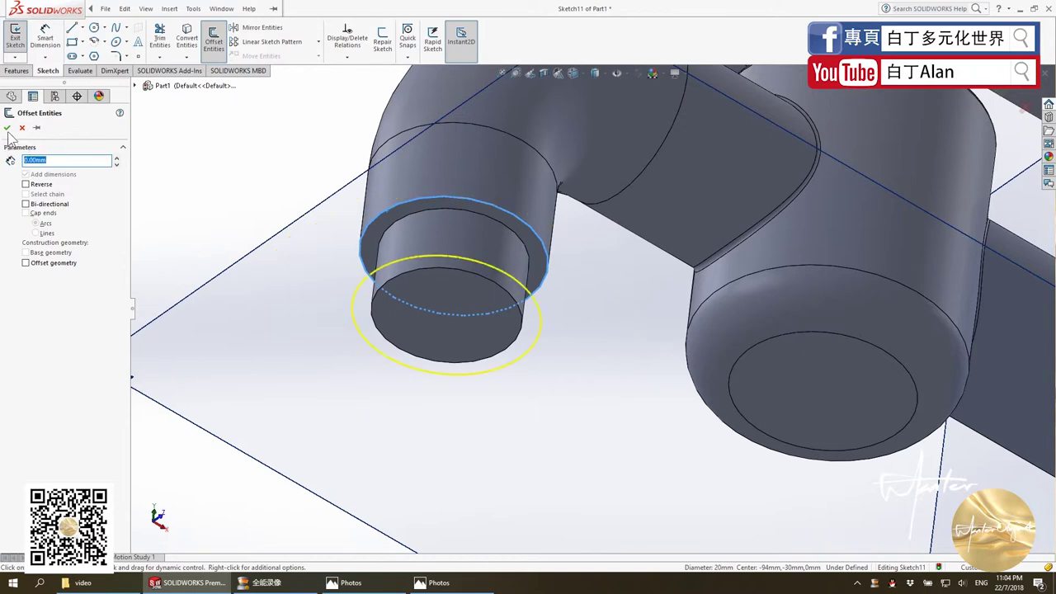
left_click(8, 128)
Exit Sketch11, keeping the 20 mm circle at the spout tip.
scroll(271, 205, "down", 3)
mouse_move(349, 207)
middle_mouse_down()
mouse_move(416, 288)
mouse_move(498, 355)
middle_mouse_up()
scroll(495, 346, "up", 1)
scroll(503, 315, "up", 3)
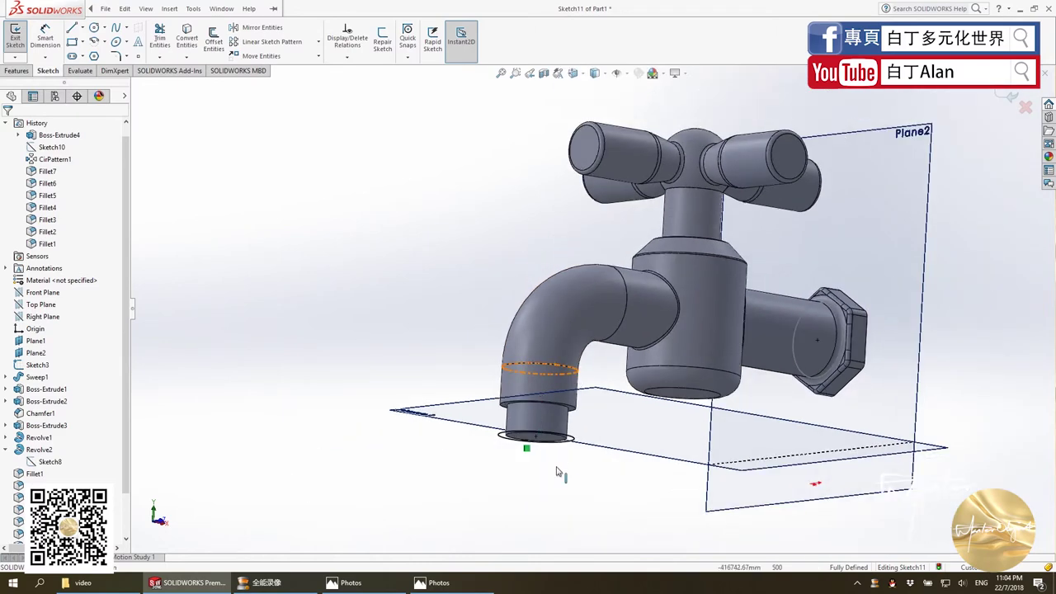
scroll(579, 347, "down", 6)
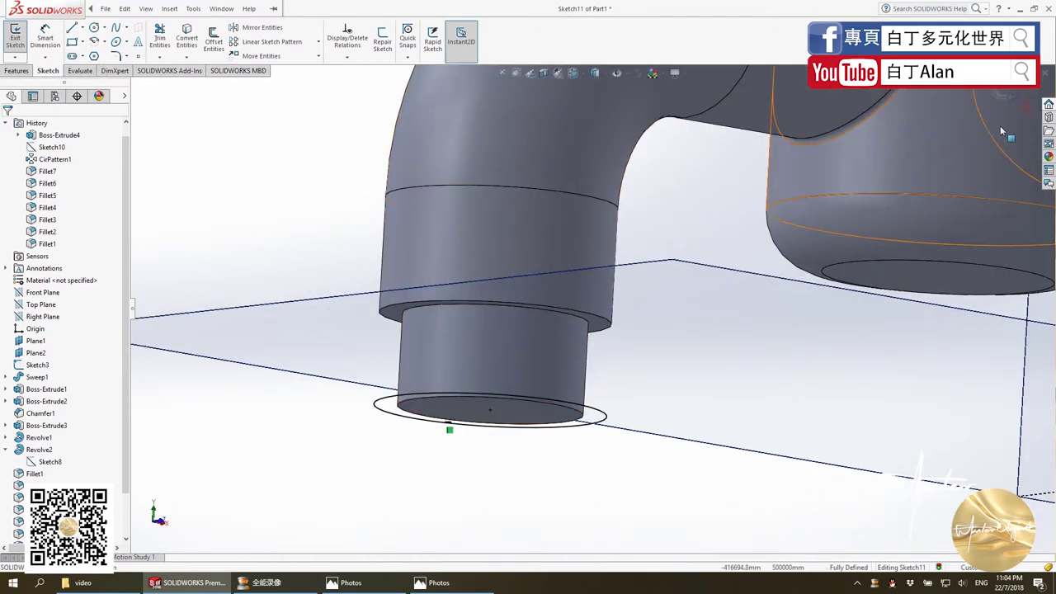
left_click(1026, 108)
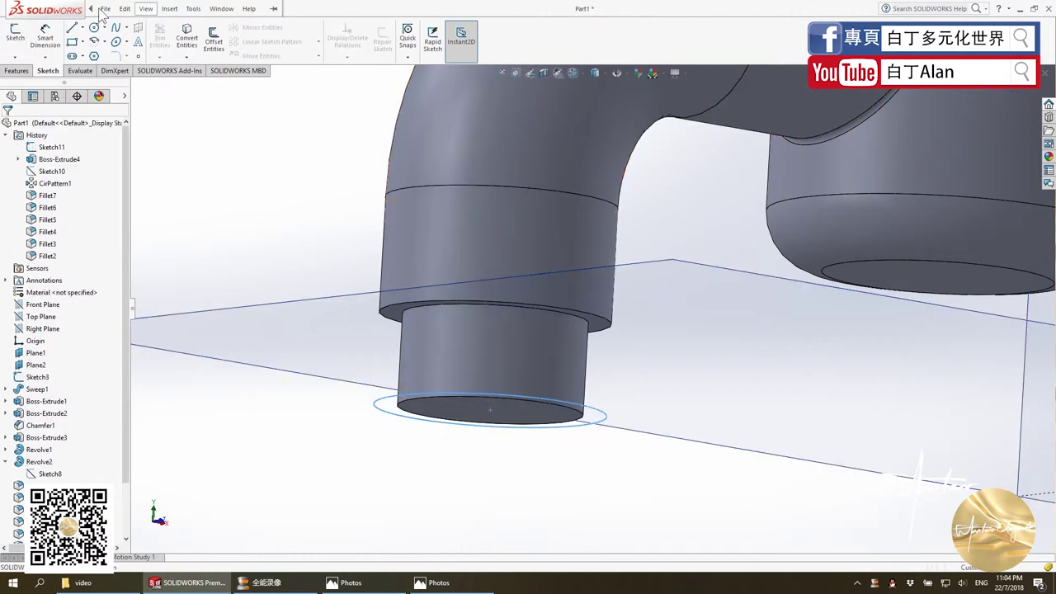
Launch Helix and Spiral and pick Sketch11 from the feature tree.
left_click(145, 8)
left_click(16, 70)
left_click(475, 58)
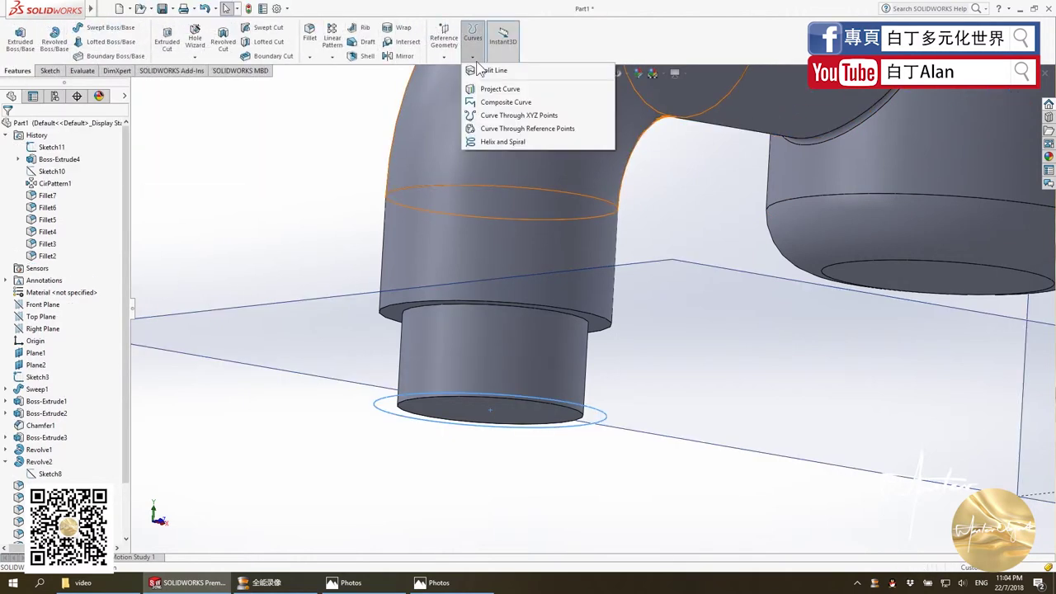
left_click(502, 142)
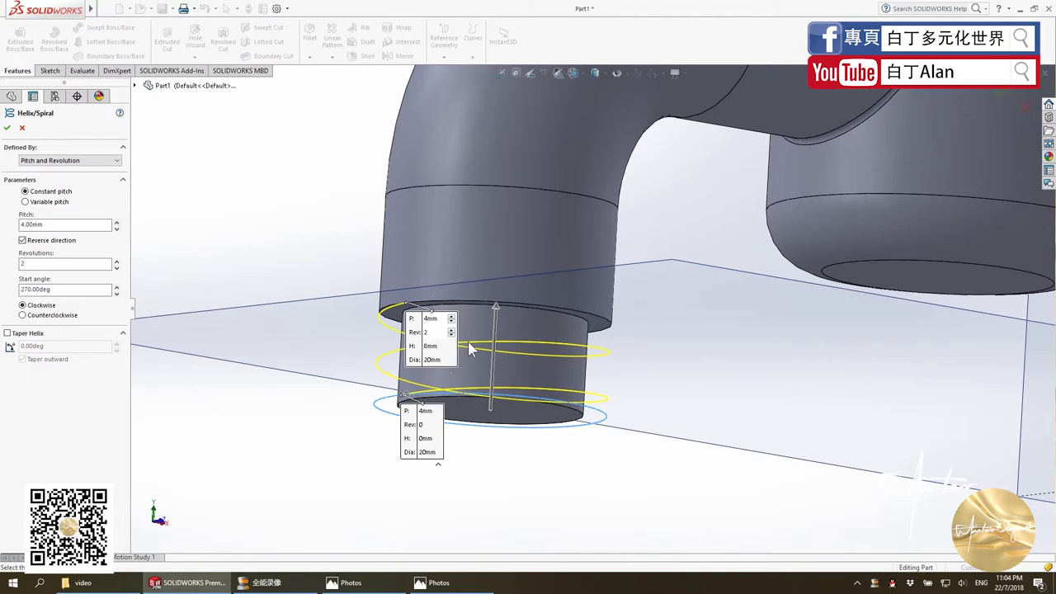
middle_click_drag(470, 348, 532, 380)
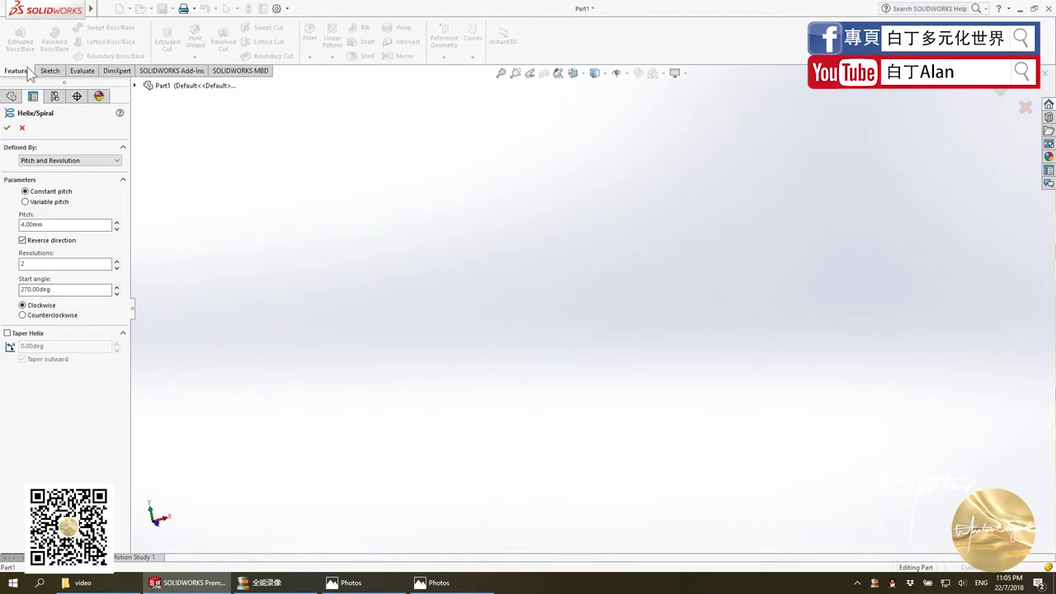
left_click(135, 86)
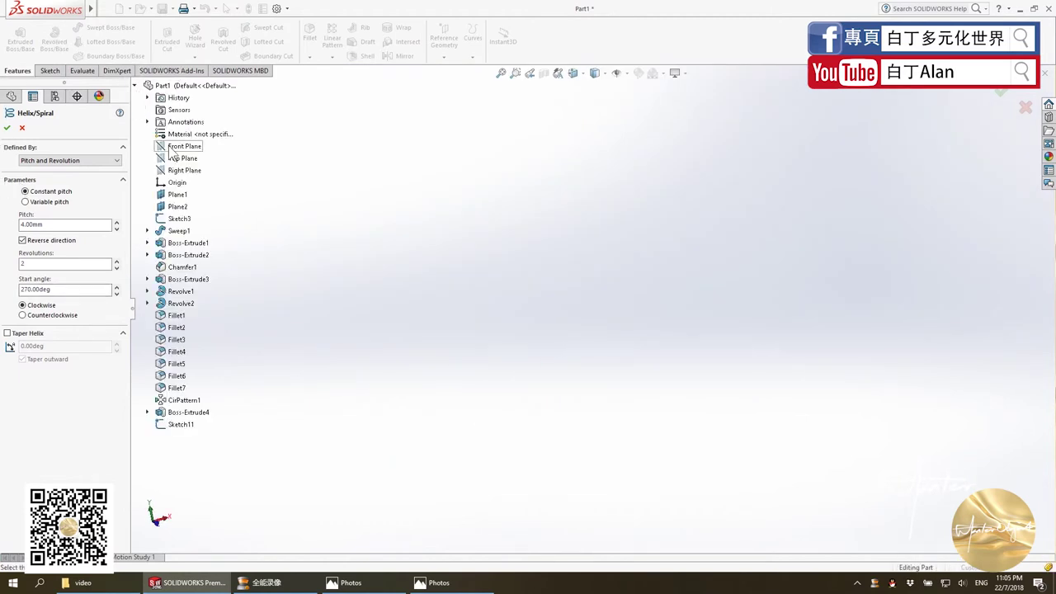
left_click(168, 147)
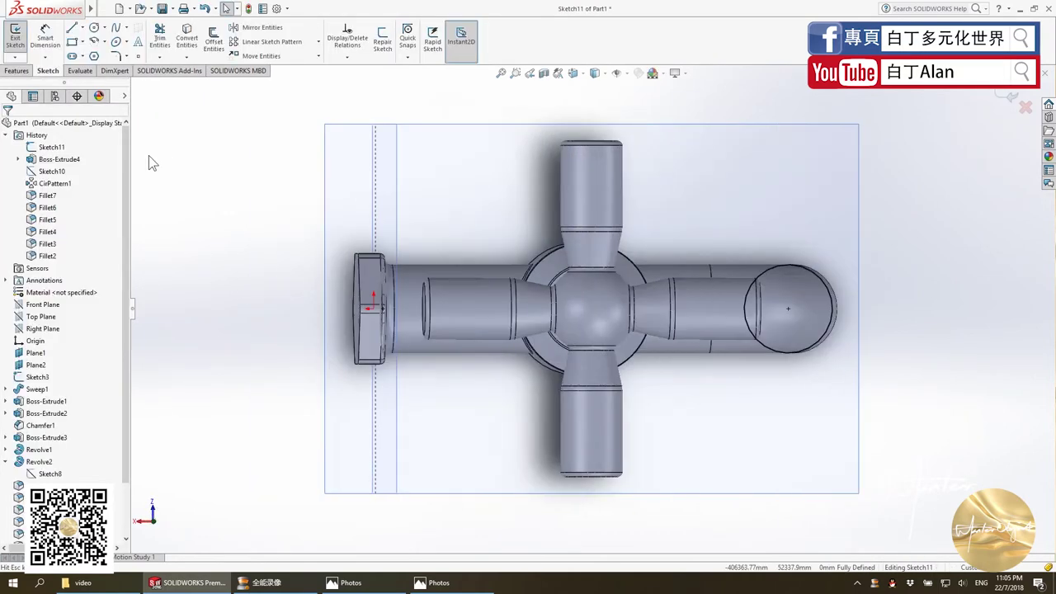
Restart the helix on Sketch11's circle and give it 4 revolutions.
mouse_move(149, 163)
middle_mouse_down()
mouse_move(683, 291)
mouse_move(509, 302)
middle_mouse_up()
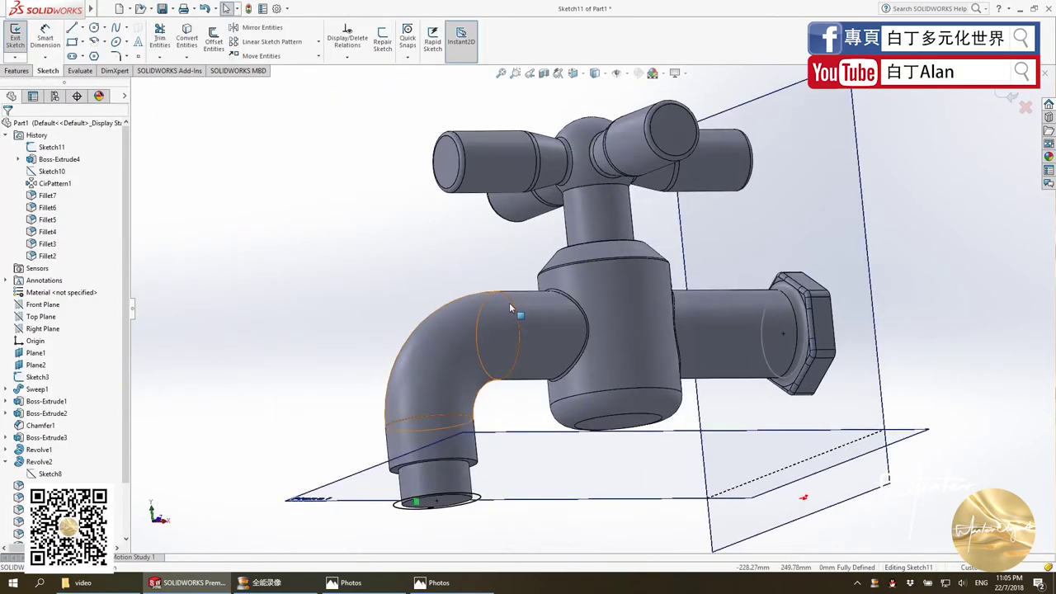
scroll(509, 302, "up", 3)
scroll(591, 345, "down", 3)
scroll(591, 345, "down", 3)
scroll(591, 351, "down", 2)
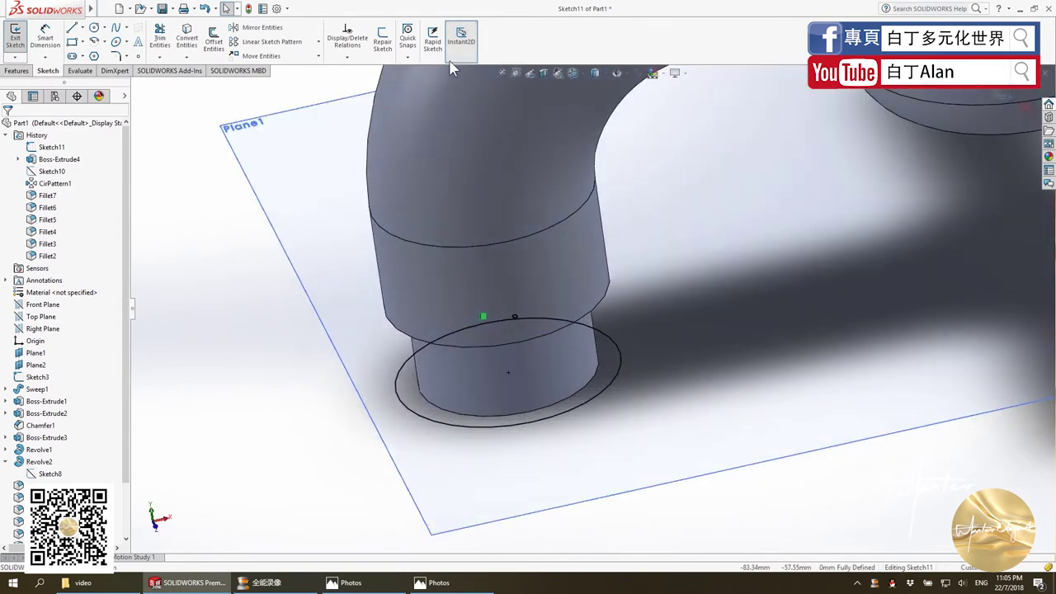
left_click(16, 70)
left_click(471, 57)
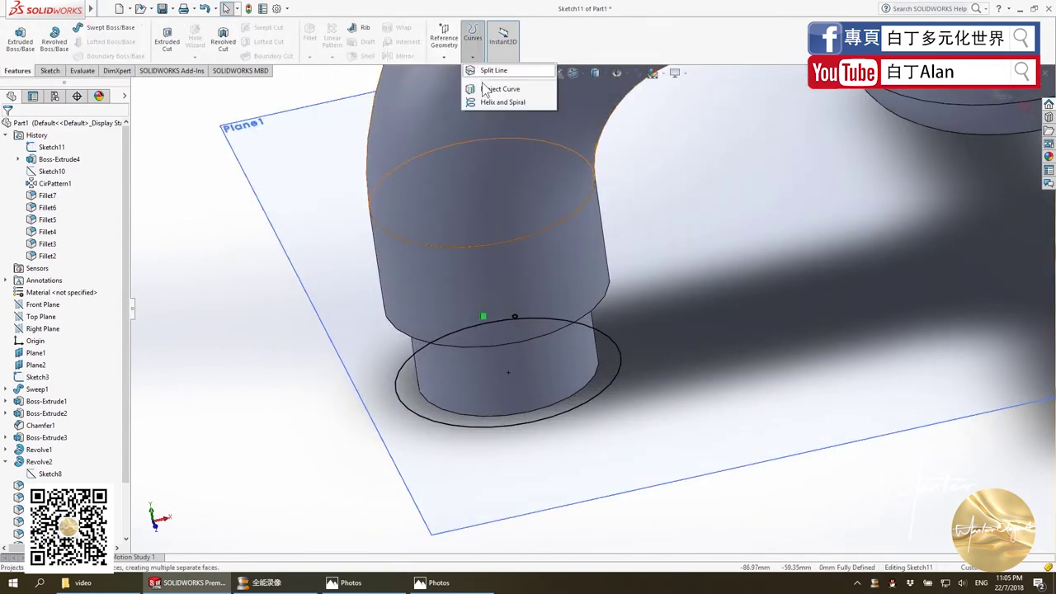
left_click(488, 97)
type("4")
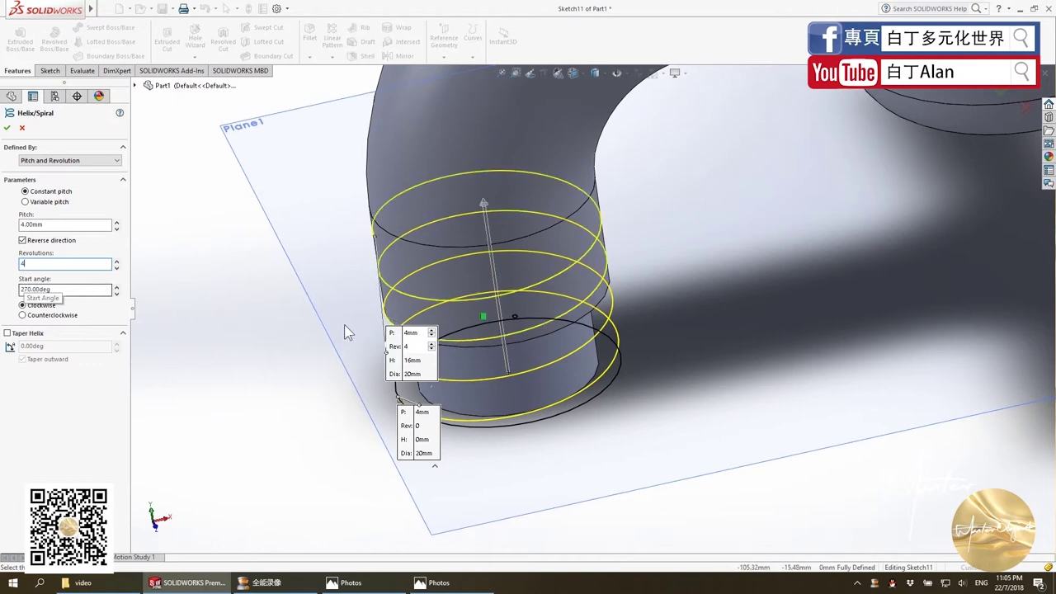
middle_click_drag(344, 325, 323, 290)
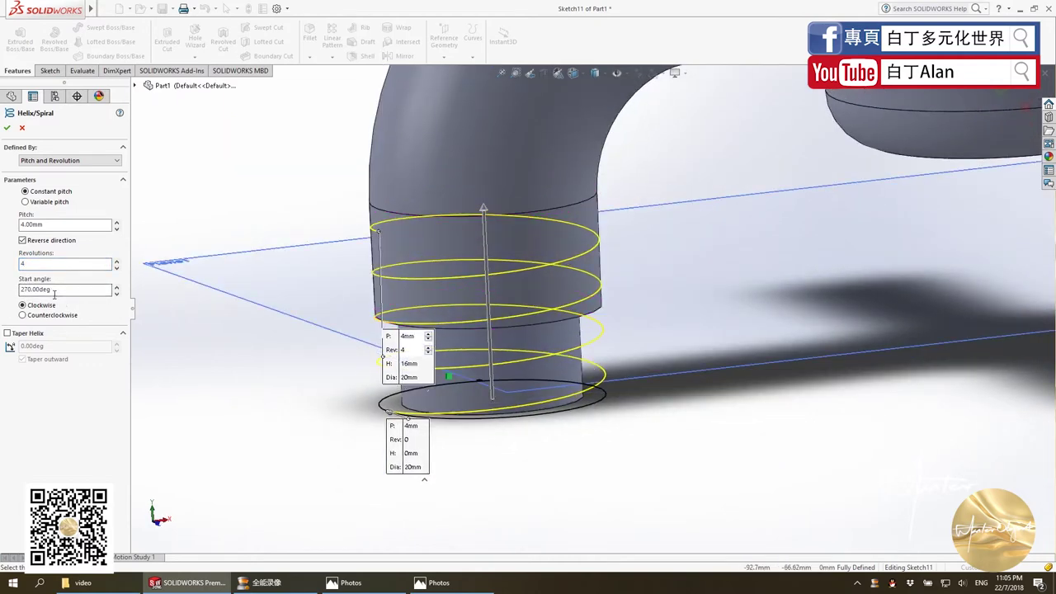
mouse_move(223, 313)
middle_mouse_down()
mouse_move(219, 228)
mouse_move(237, 222)
middle_mouse_up()
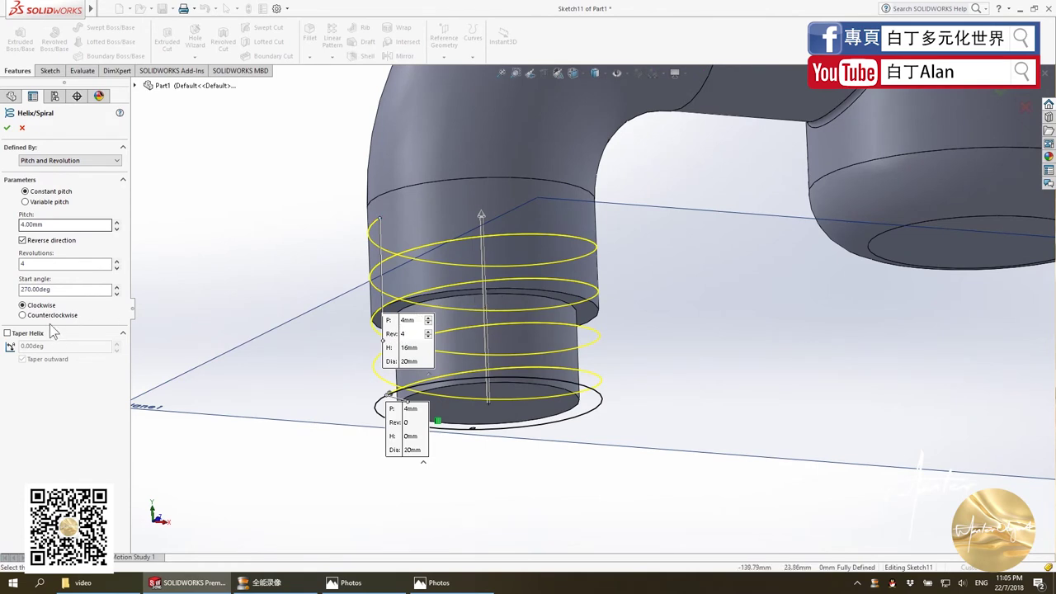
Change the helix pitch to 2 mm.
left_click_drag(46, 225, 2, 230)
type("8")
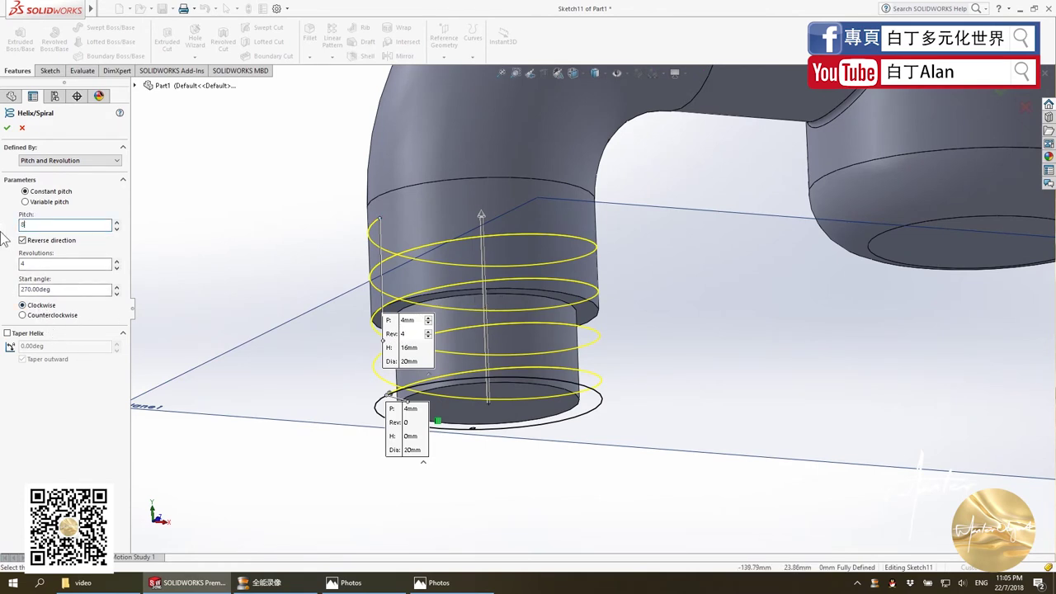
key("Return")
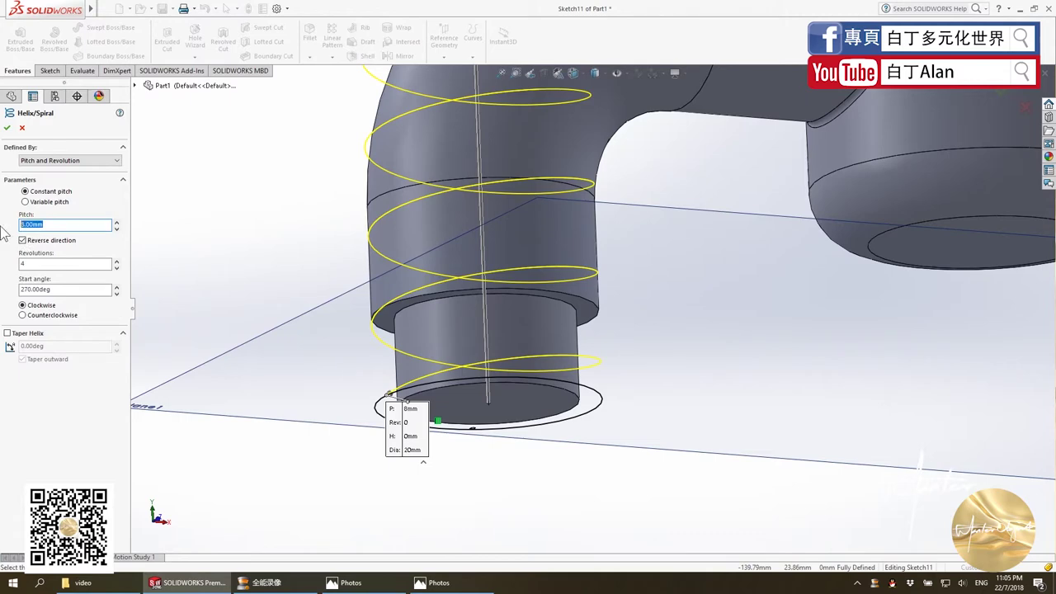
type("2")
key("Return")
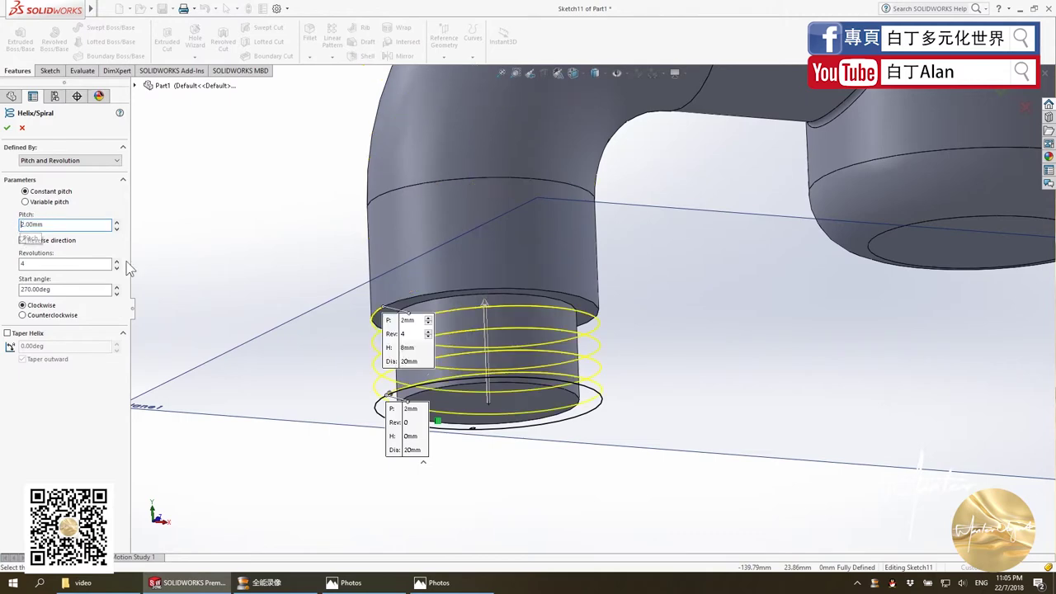
scroll(428, 318, "down", 2)
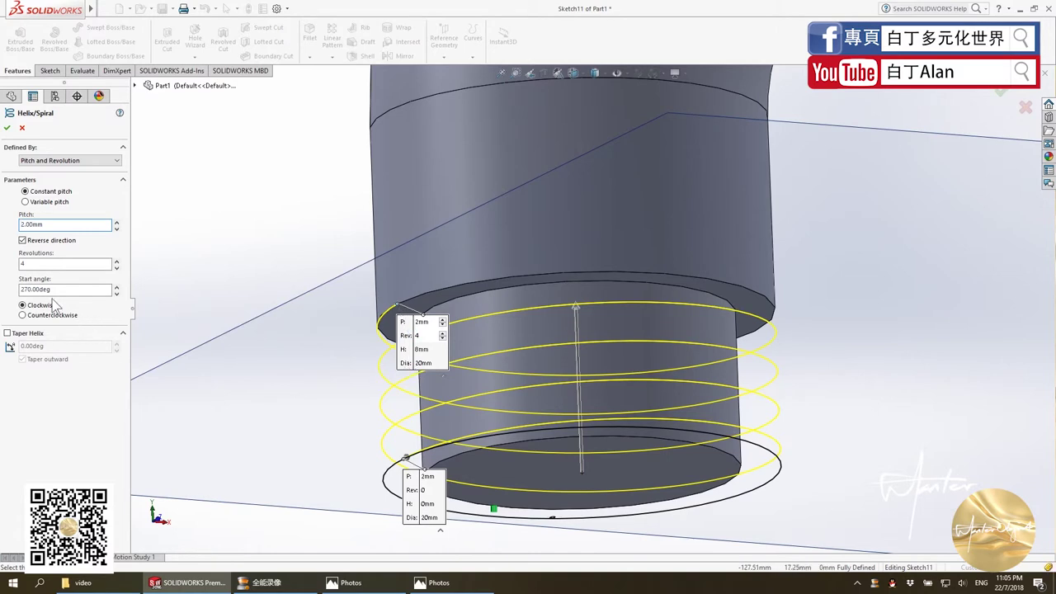
scroll(330, 431, "up", 2)
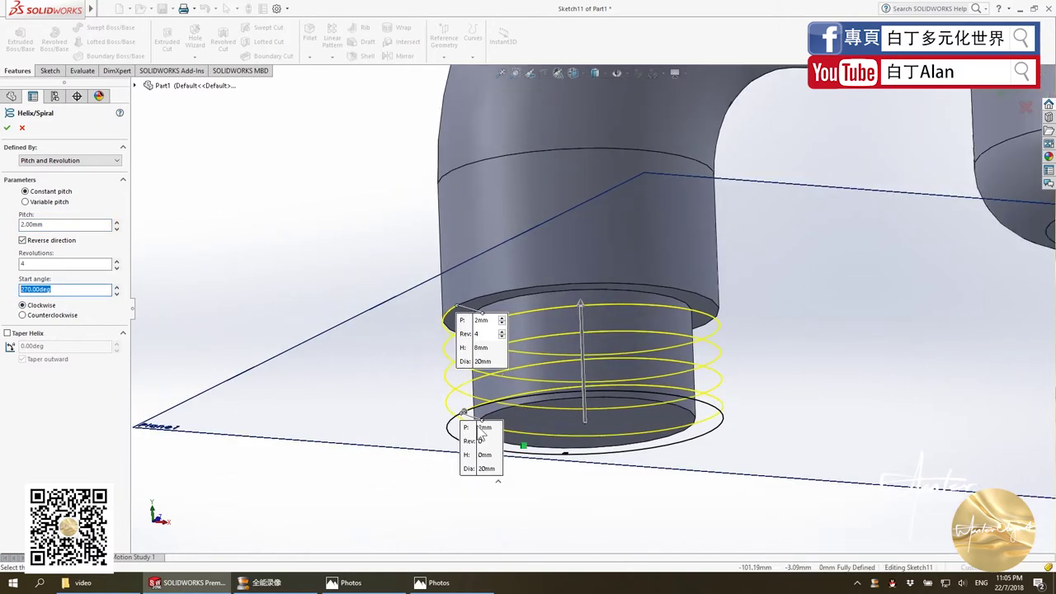
scroll(477, 488, "down", 4)
scroll(477, 488, "up", 3)
scroll(479, 442, "up", 1)
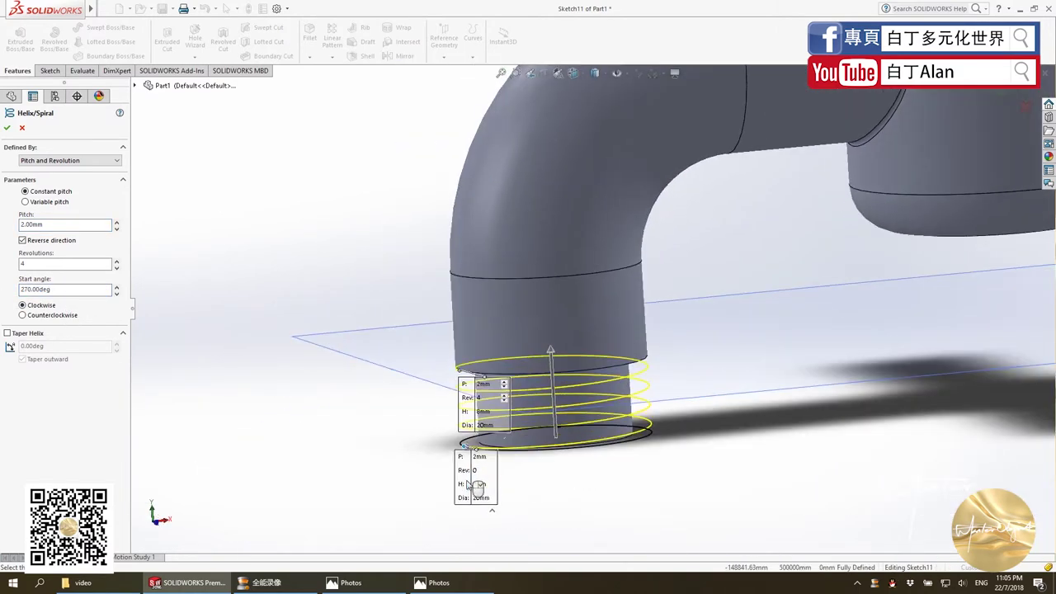
Accept the helix, creating Helix/Spiral2 around the spout tip.
left_click(7, 128)
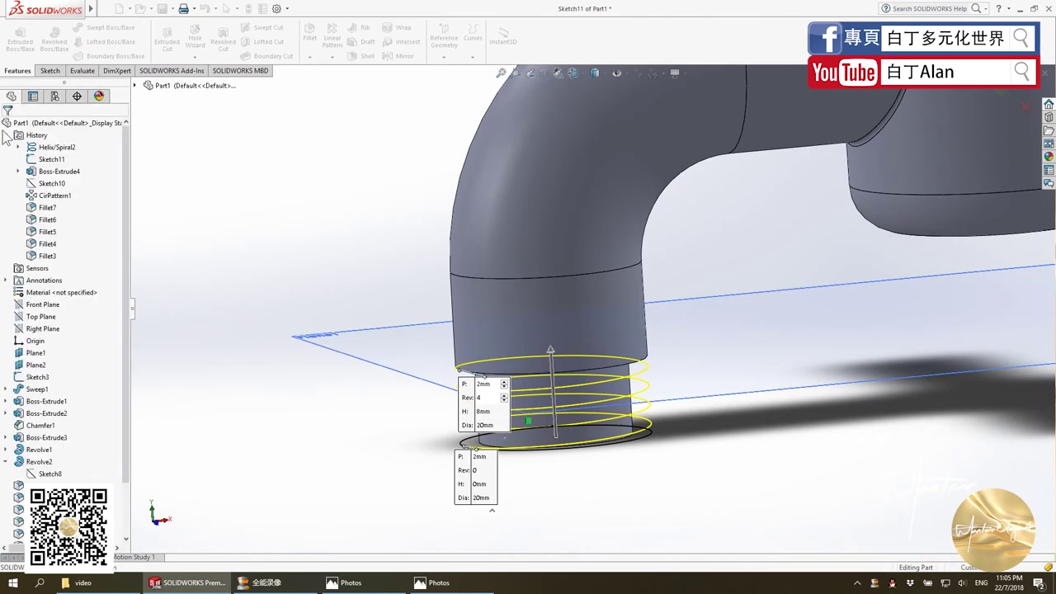
mouse_move(349, 349)
middle_mouse_down()
mouse_move(370, 330)
mouse_move(502, 400)
middle_mouse_up()
scroll(268, 190, "down", 2)
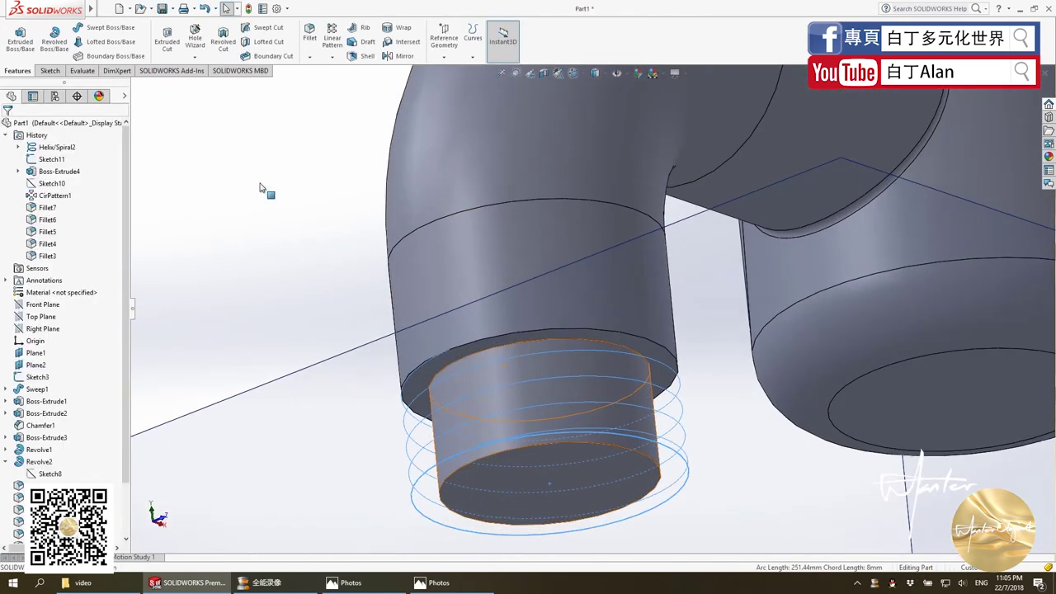
View Front Plane head-on, zoomed to the threaded tip, with sketch commands shown.
left_click(41, 317)
left_click(44, 307)
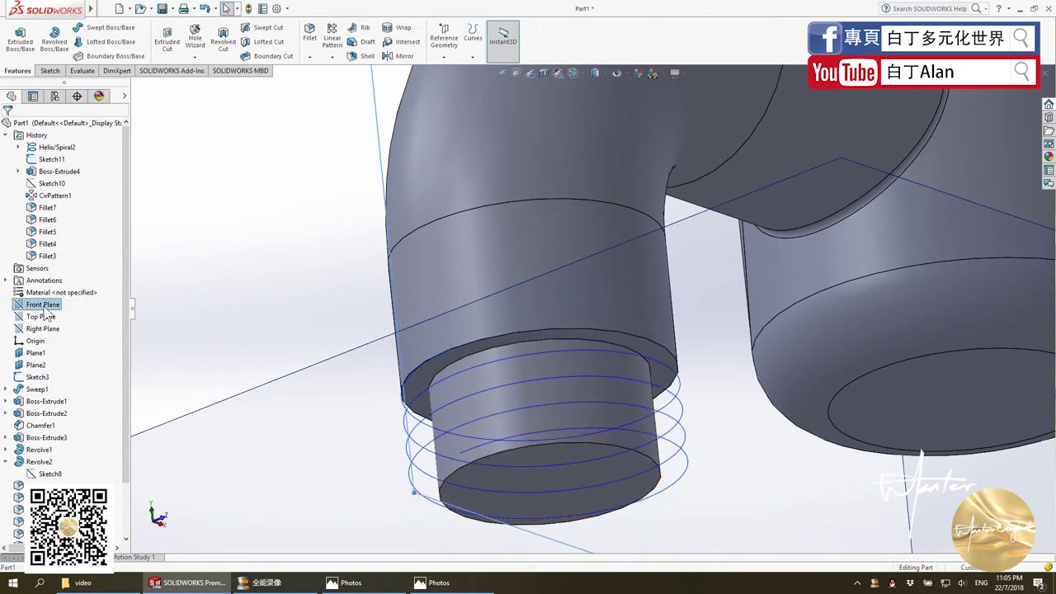
key("ctrl+8")
scroll(479, 422, "down", 3)
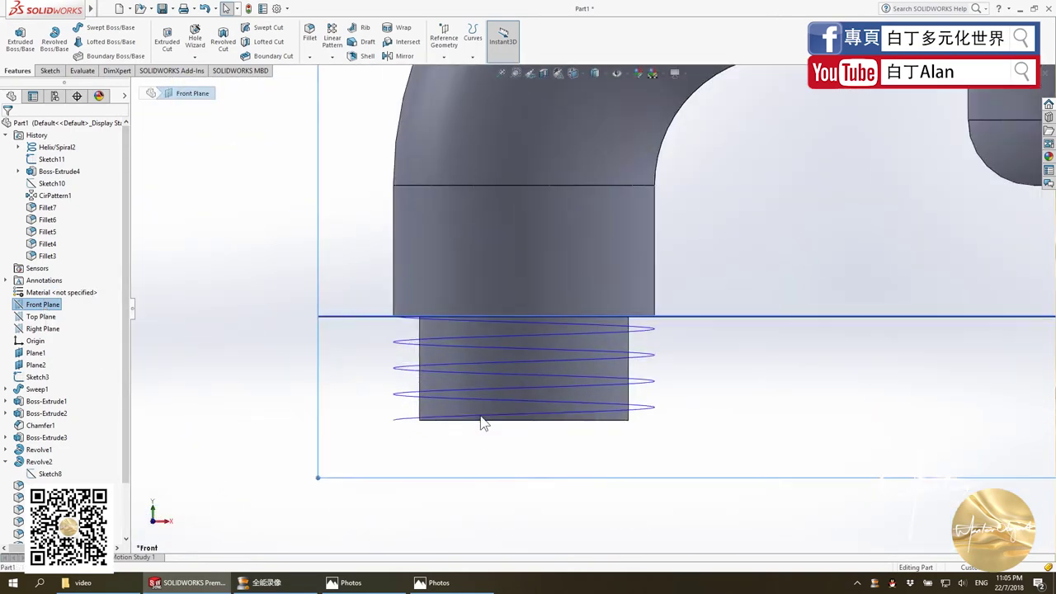
scroll(365, 366, "down", 3)
scroll(342, 349, "up", 2)
scroll(521, 297, "down", 2)
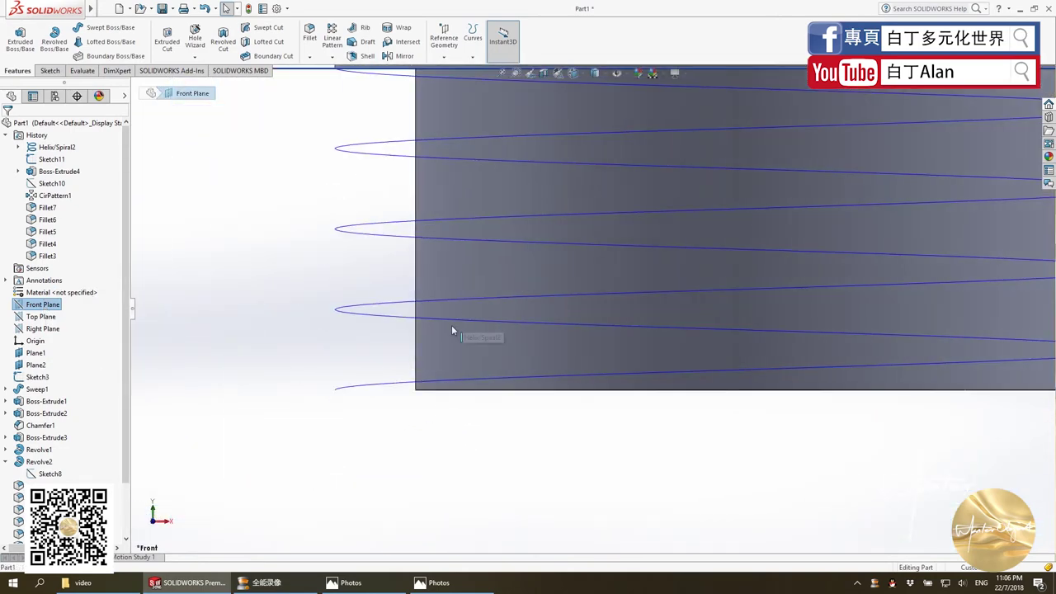
left_click(50, 71)
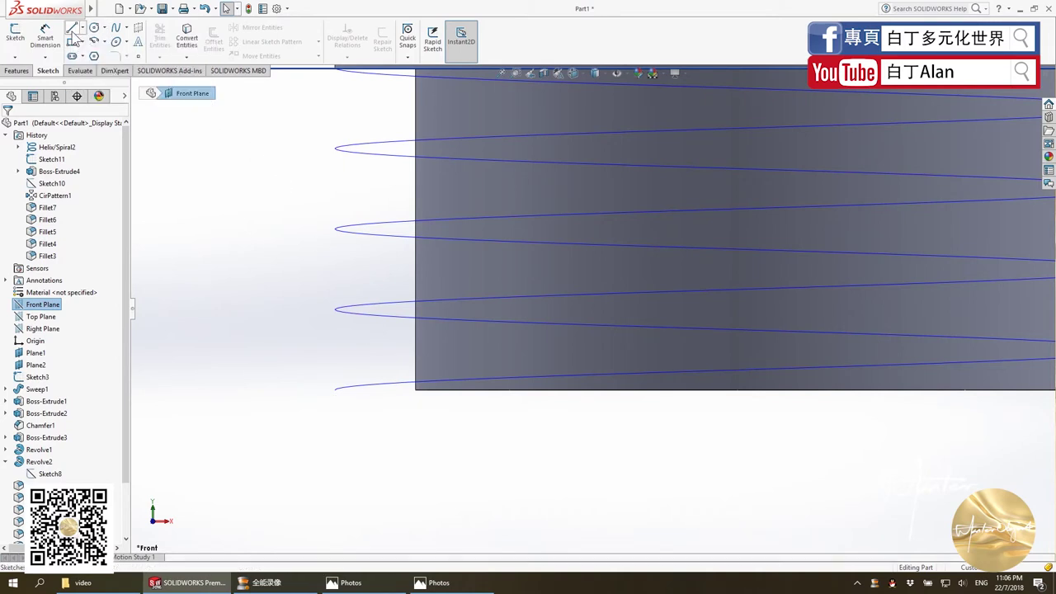
Draw a closed triangle on Front Plane at the bottom corner of the spout tip.
left_click(72, 28)
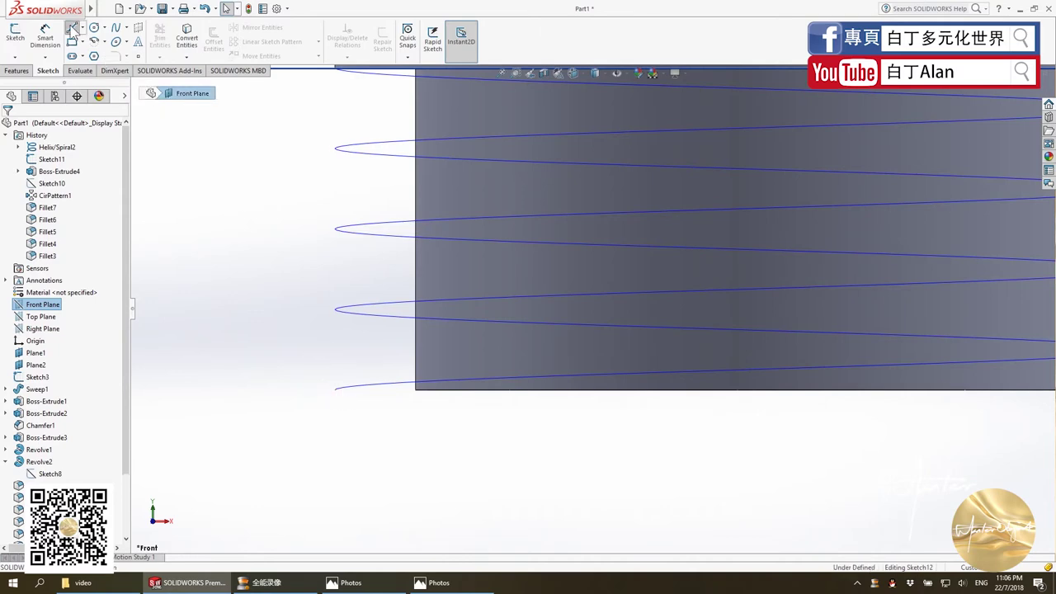
left_click(419, 389)
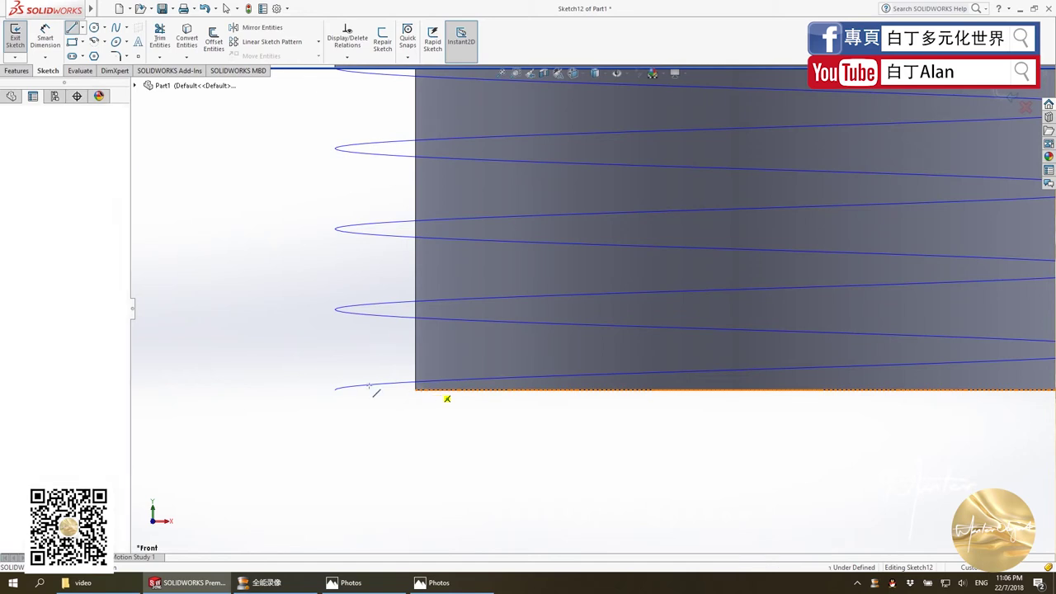
left_click(336, 388)
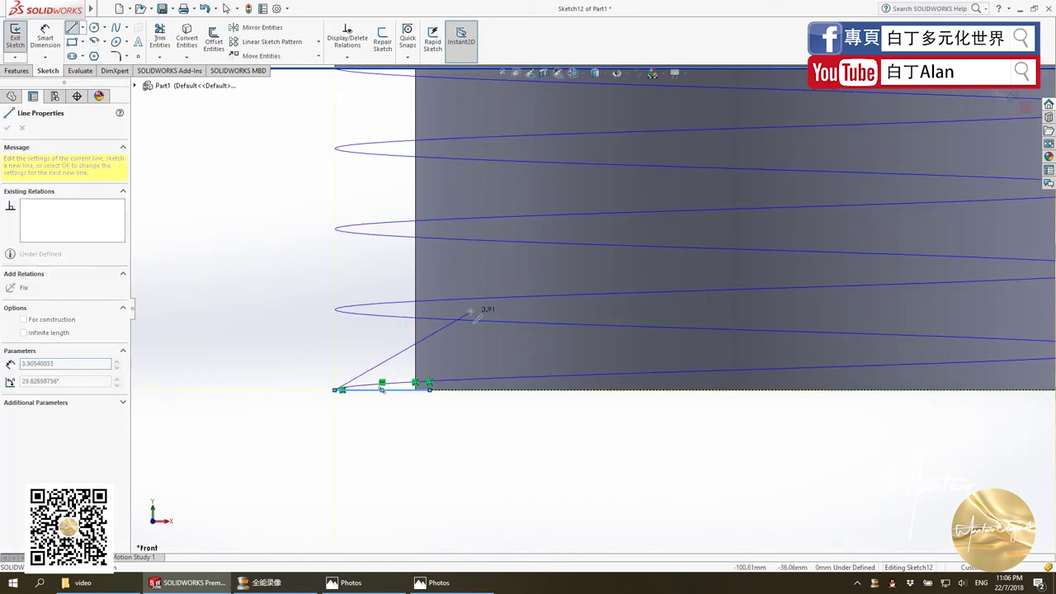
left_click(429, 328)
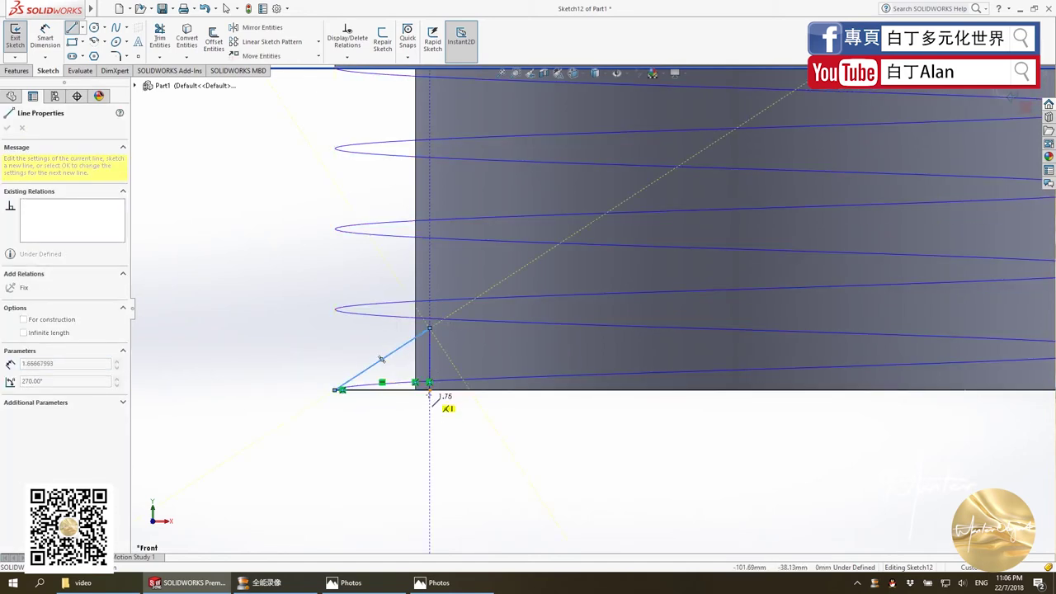
left_click(429, 388)
key("Escape")
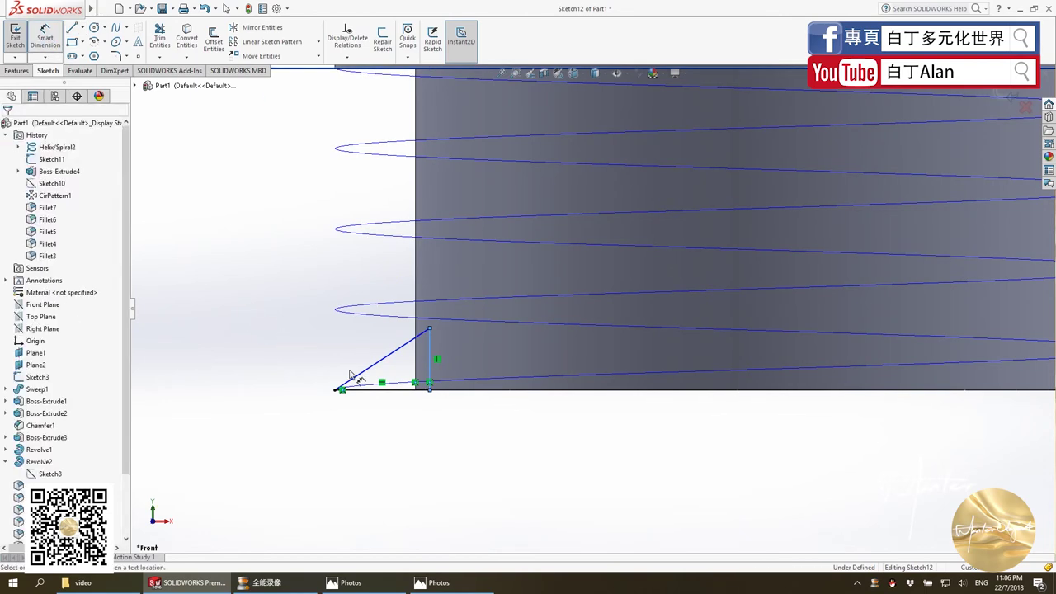
Dimension the triangle's angle to 150° and exit the sketch as Sketch12.
left_click(363, 371)
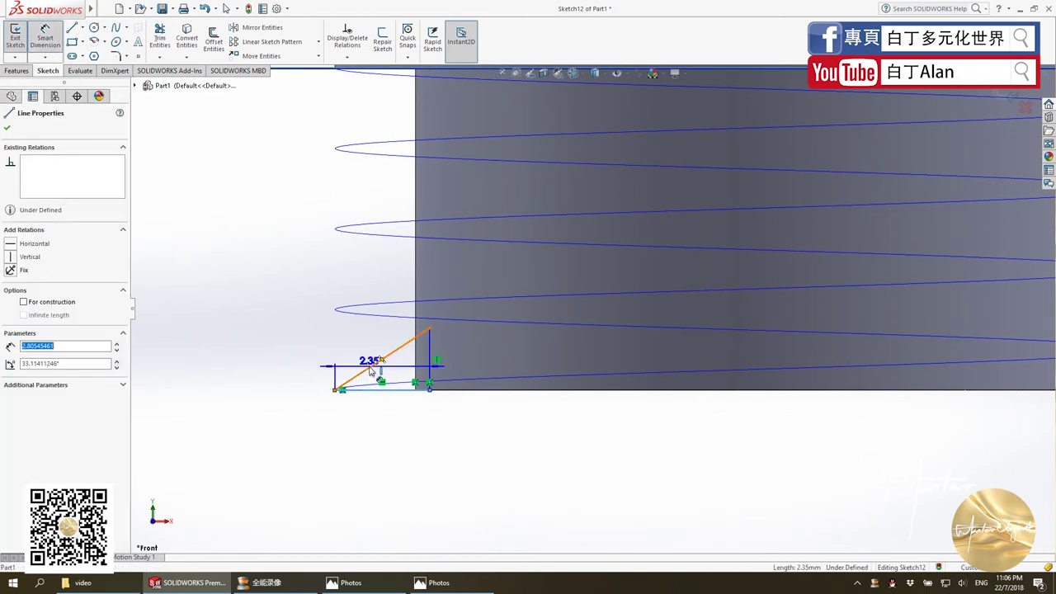
left_click(330, 363)
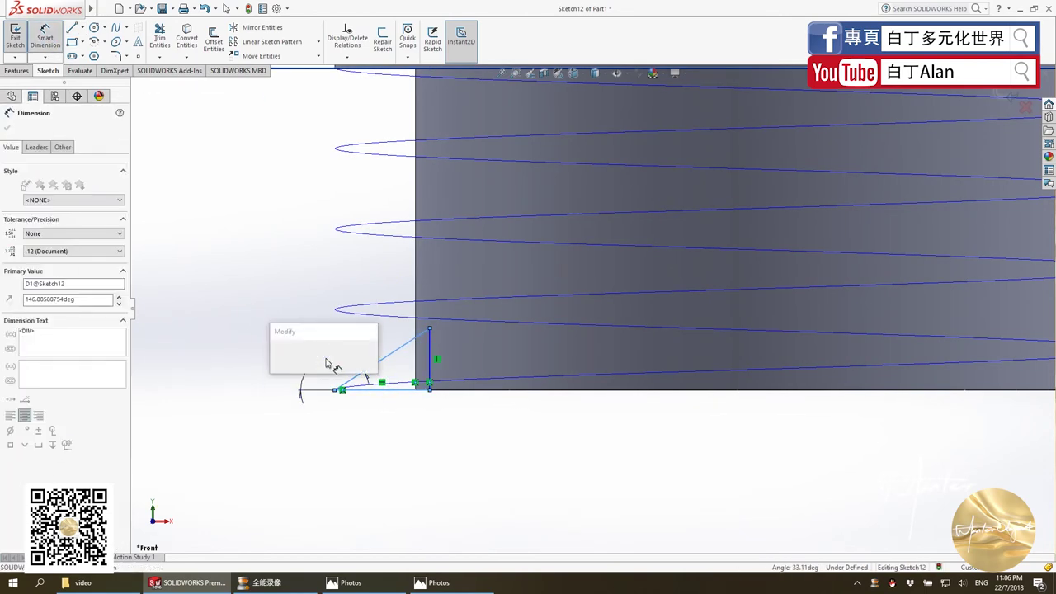
type("150")
key("Return")
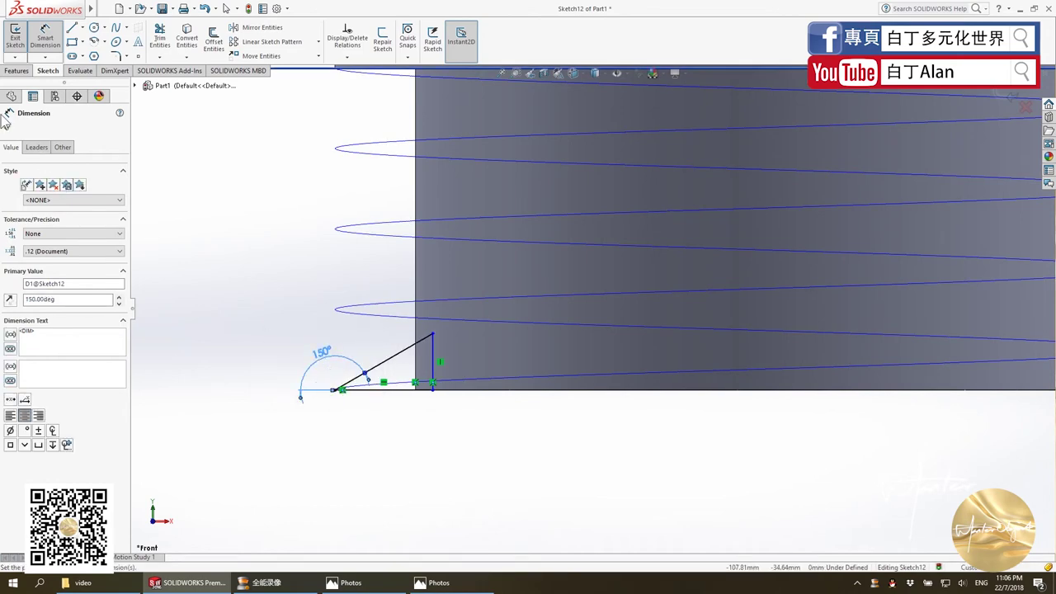
left_click(6, 130)
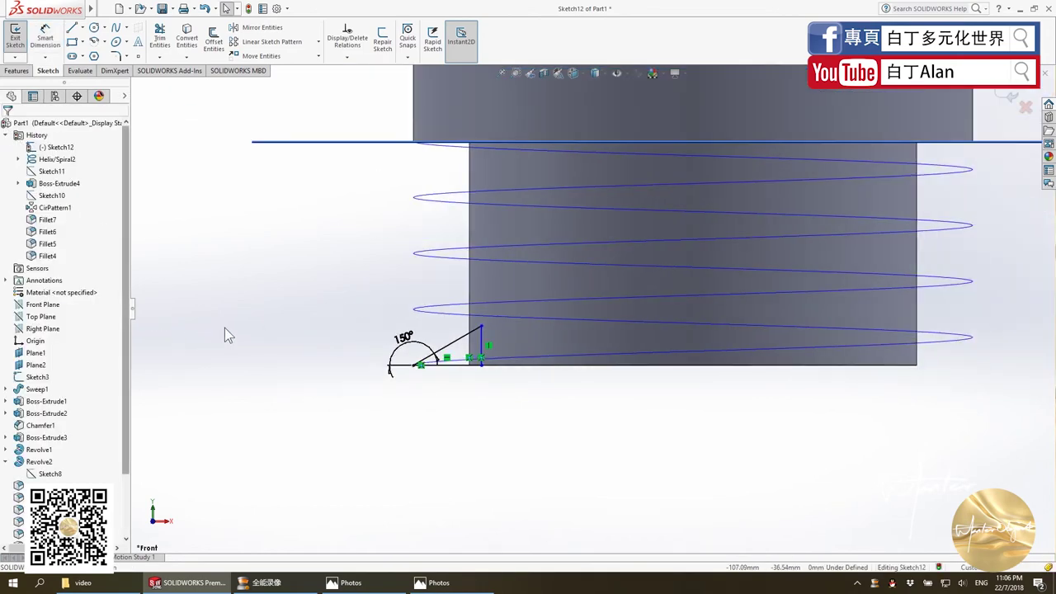
scroll(565, 302, "up", 5)
key("ctrl+7")
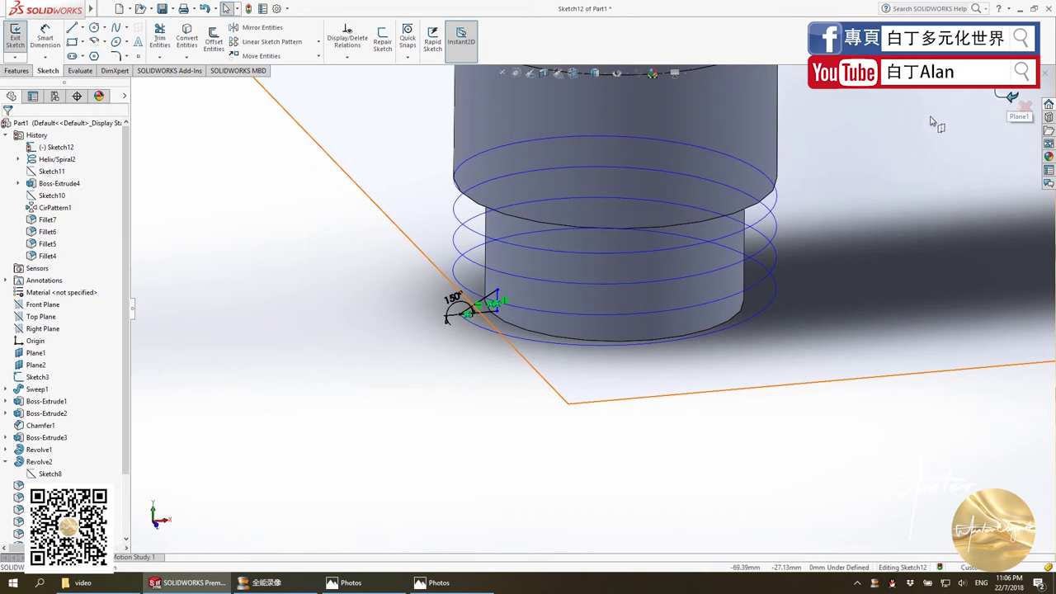
key("ctrl+b")
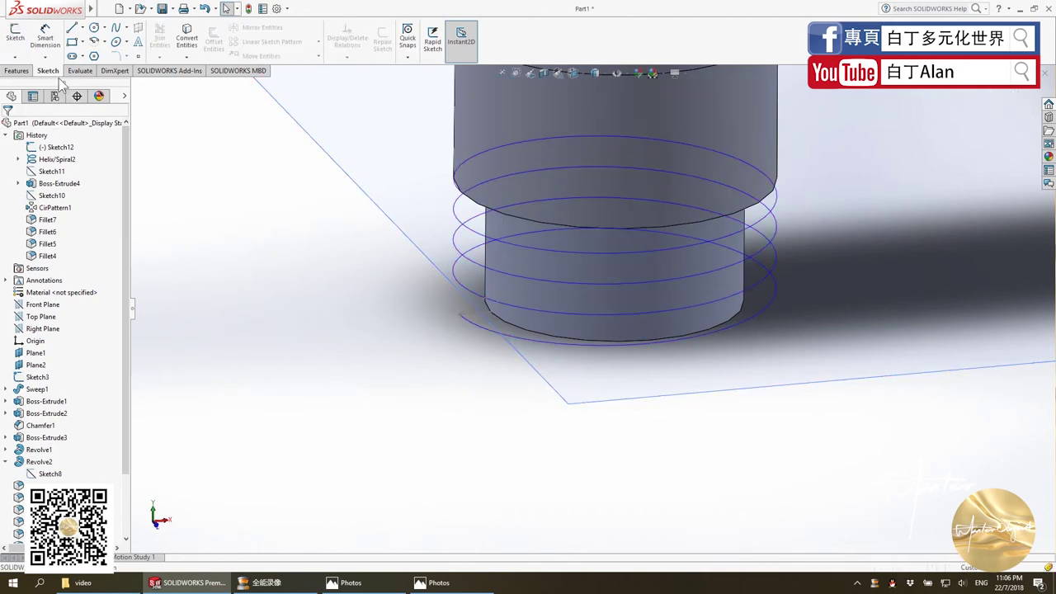
Sweep Sketch12's triangle along Helix/Spiral2 to form the thread as Sweep2.
left_click(16, 70)
left_click(53, 37)
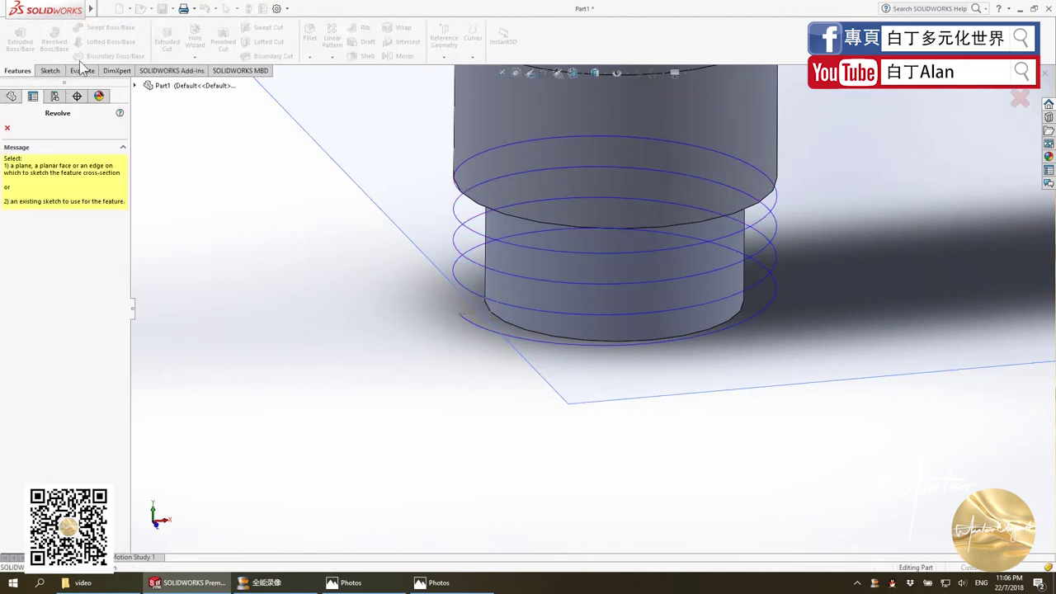
key("Escape")
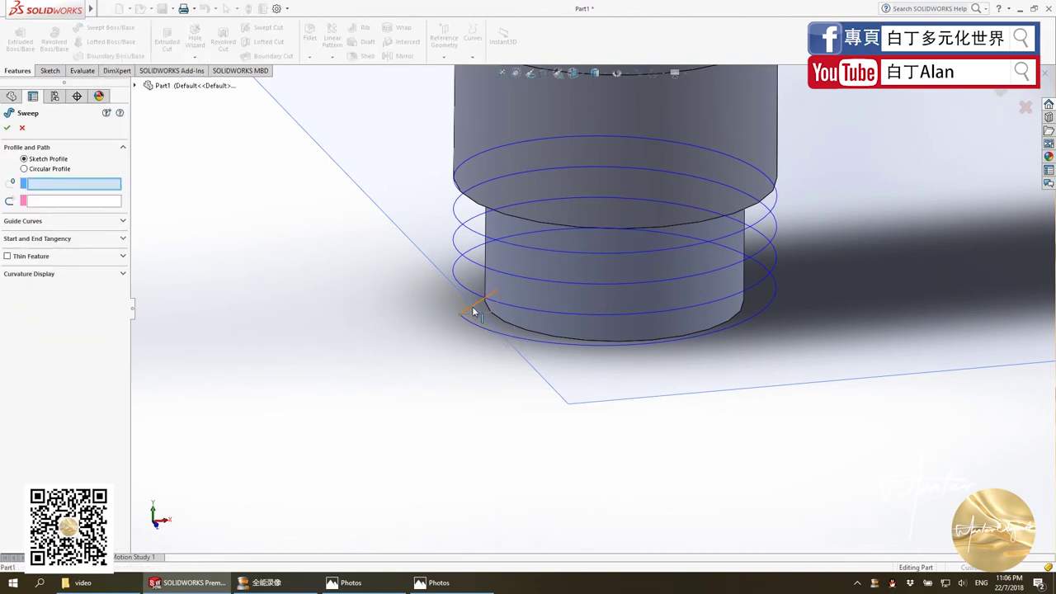
left_click(472, 305)
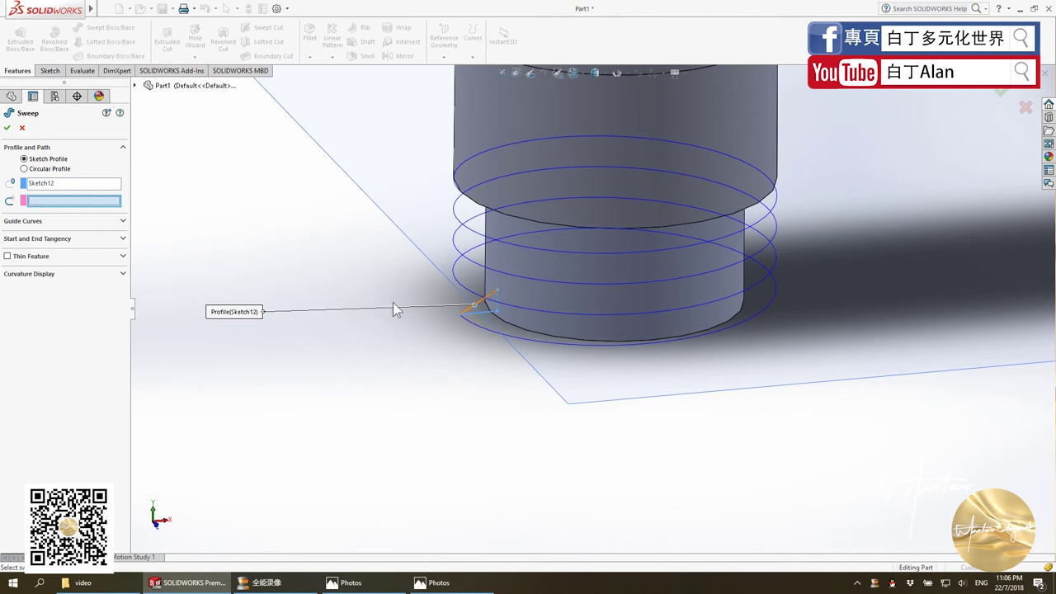
left_click(493, 331)
middle_click_drag(516, 322, 2, 80)
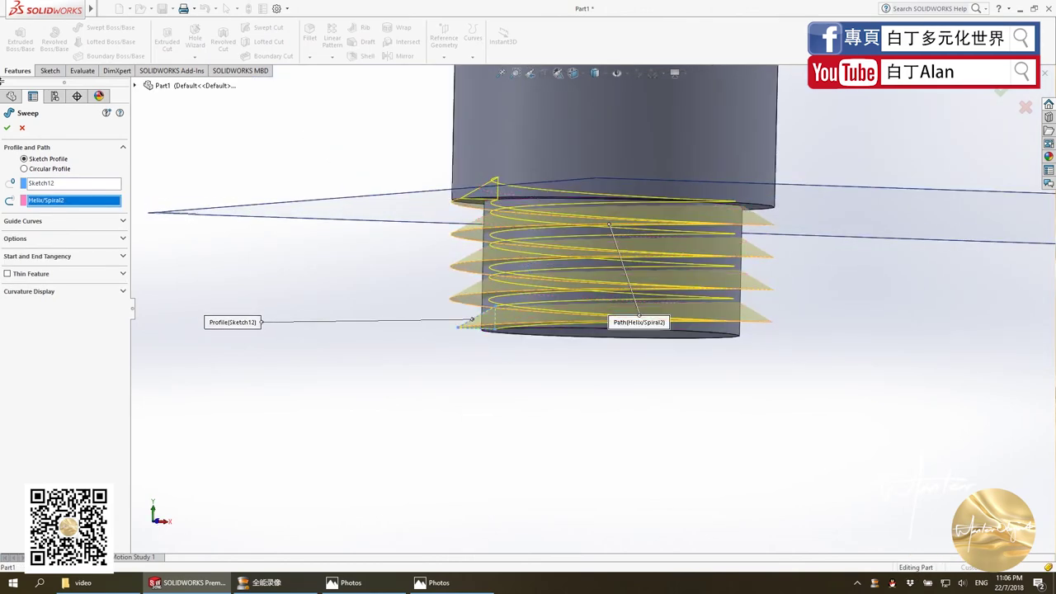
left_click(7, 127)
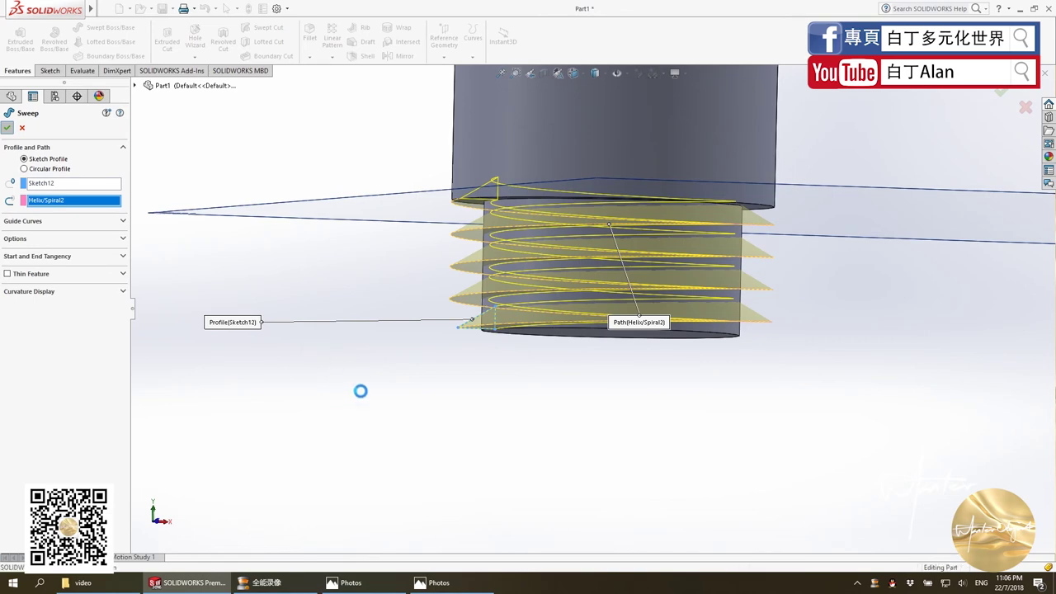
scroll(671, 366, "up", 5)
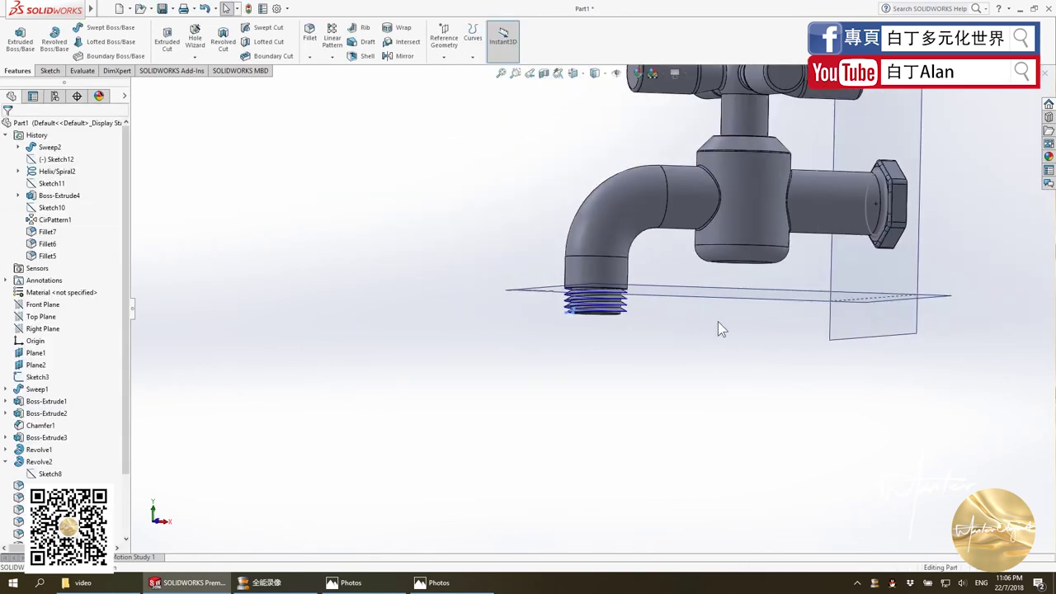
mouse_move(718, 329)
middle_mouse_down()
mouse_move(608, 425)
mouse_move(710, 418)
middle_mouse_up()
scroll(708, 480, "up", 5)
scroll(710, 419, "down", 5)
scroll(657, 475, "up", 3)
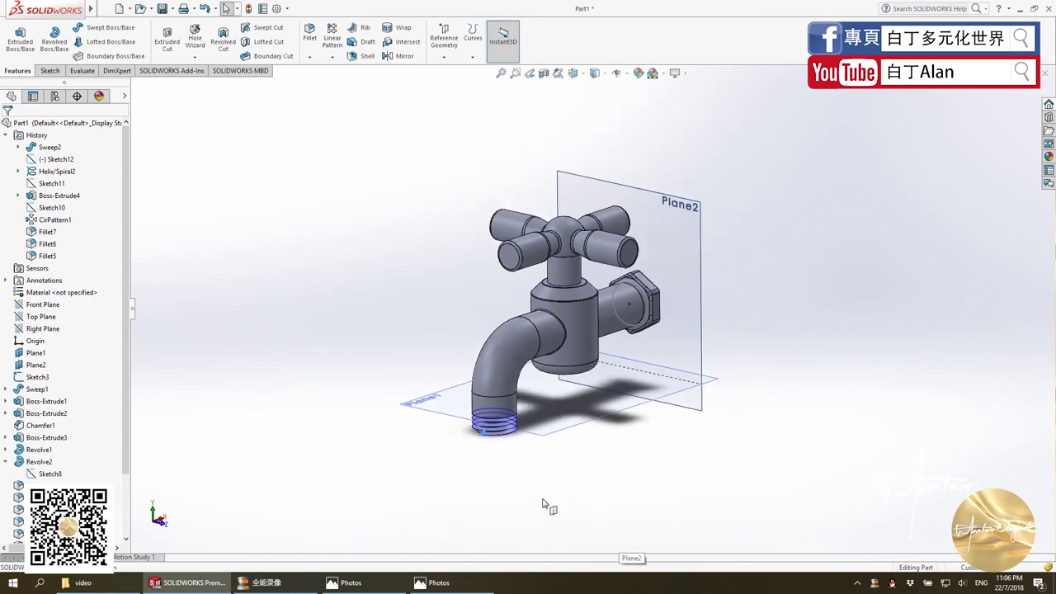
scroll(528, 346, "down", 4)
scroll(520, 341, "up", 2)
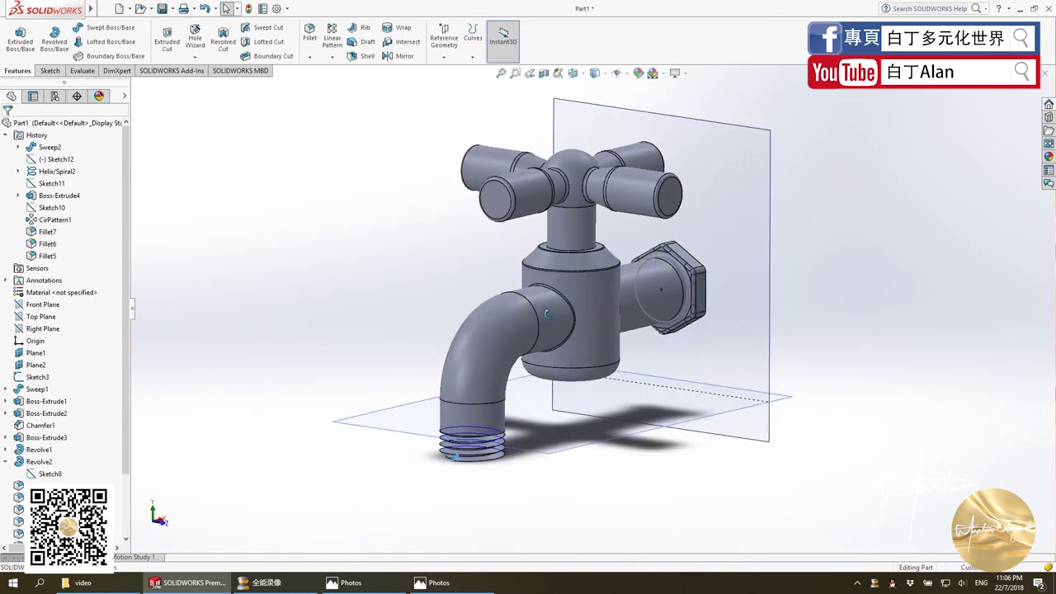
scroll(449, 512, "down", 3)
scroll(467, 499, "down", 2)
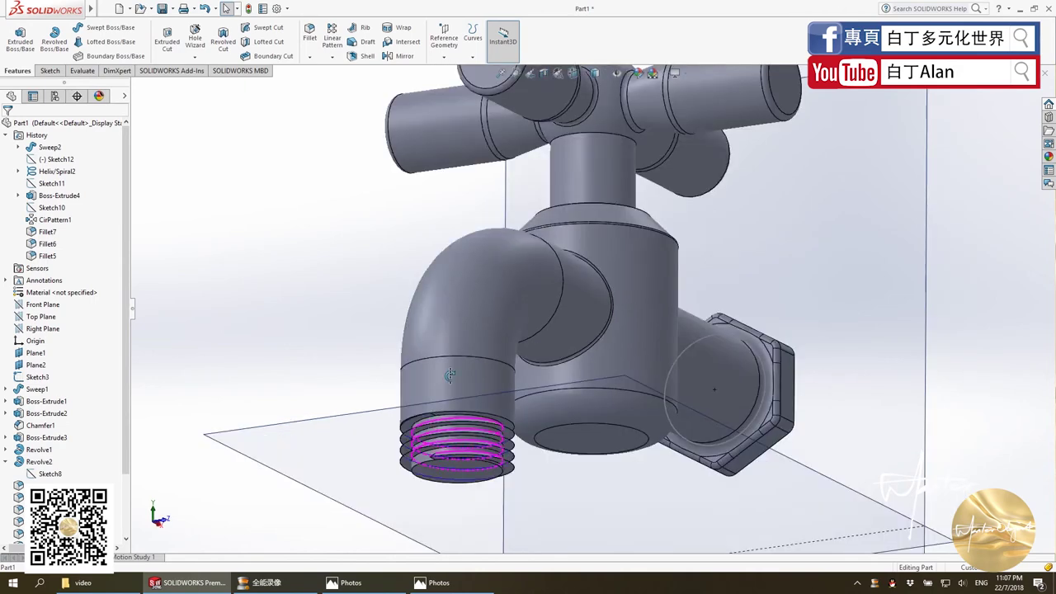
middle_click_drag(429, 458, 436, 452)
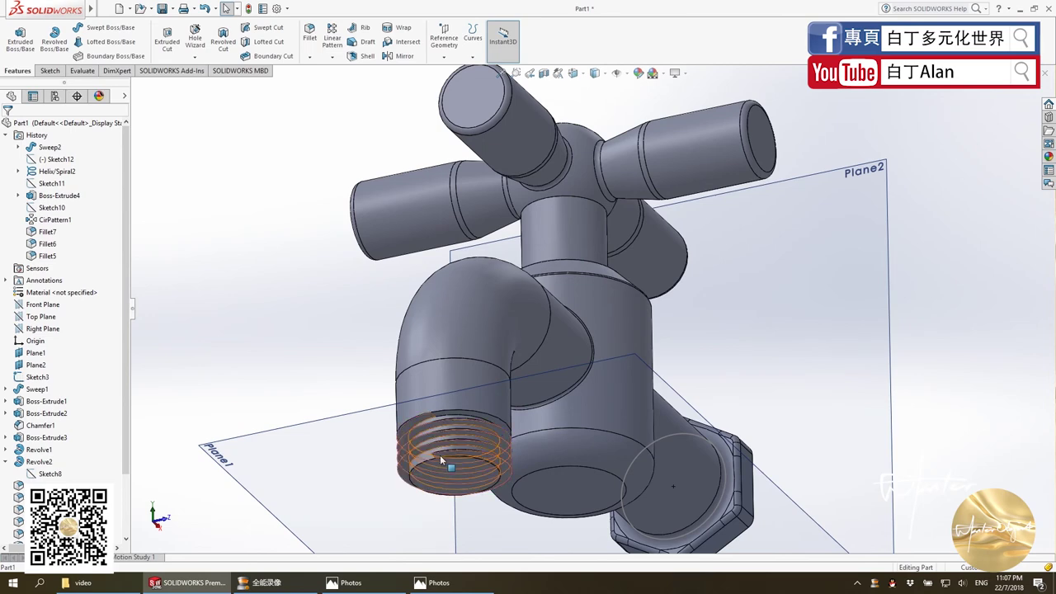
scroll(439, 455, "down", 3)
scroll(463, 428, "down", 2)
scroll(463, 428, "down", 2)
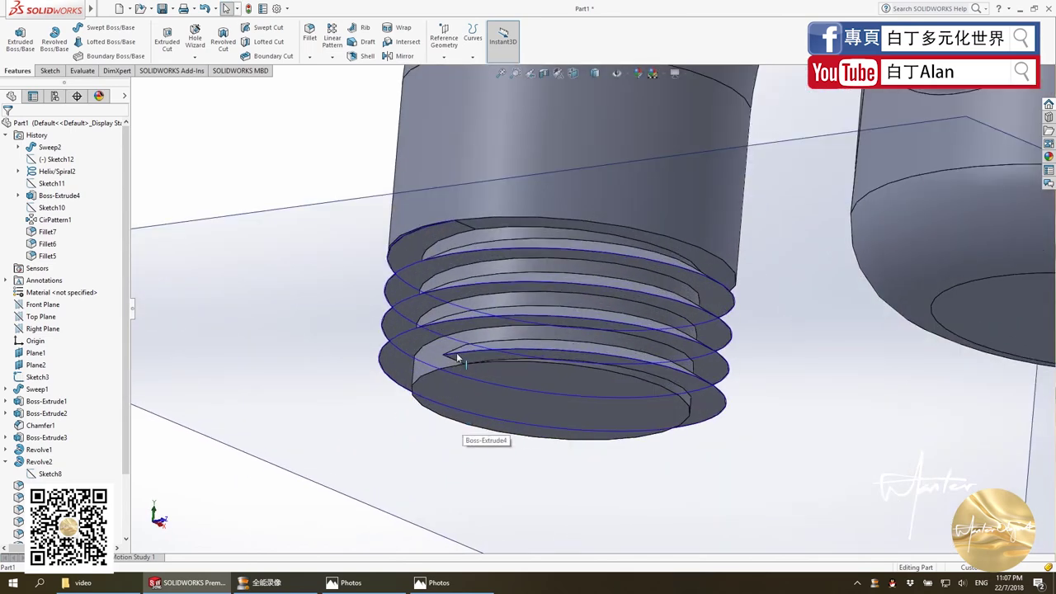
left_click(460, 363)
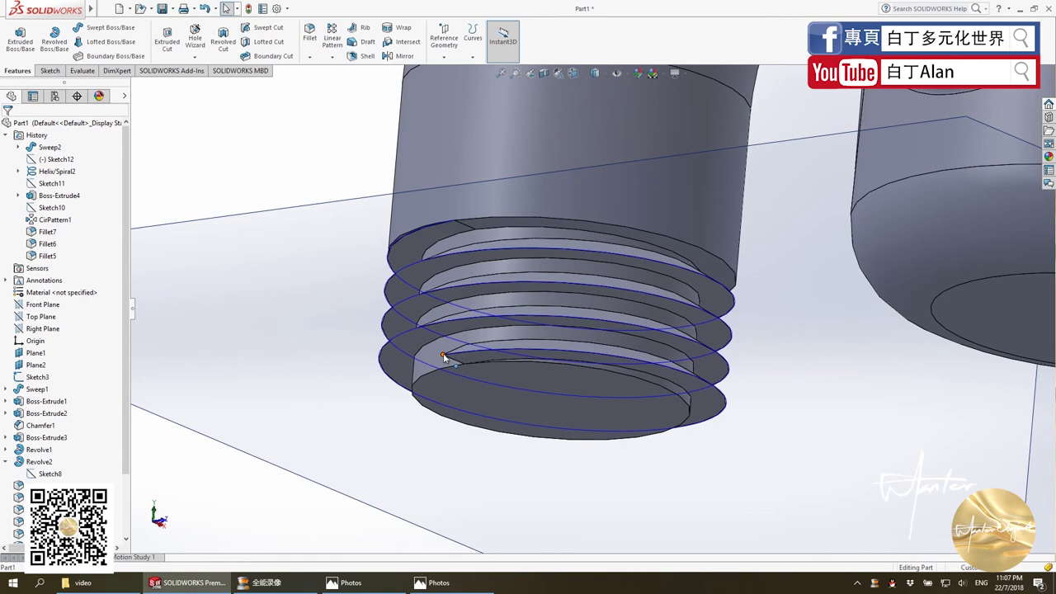
key("f")
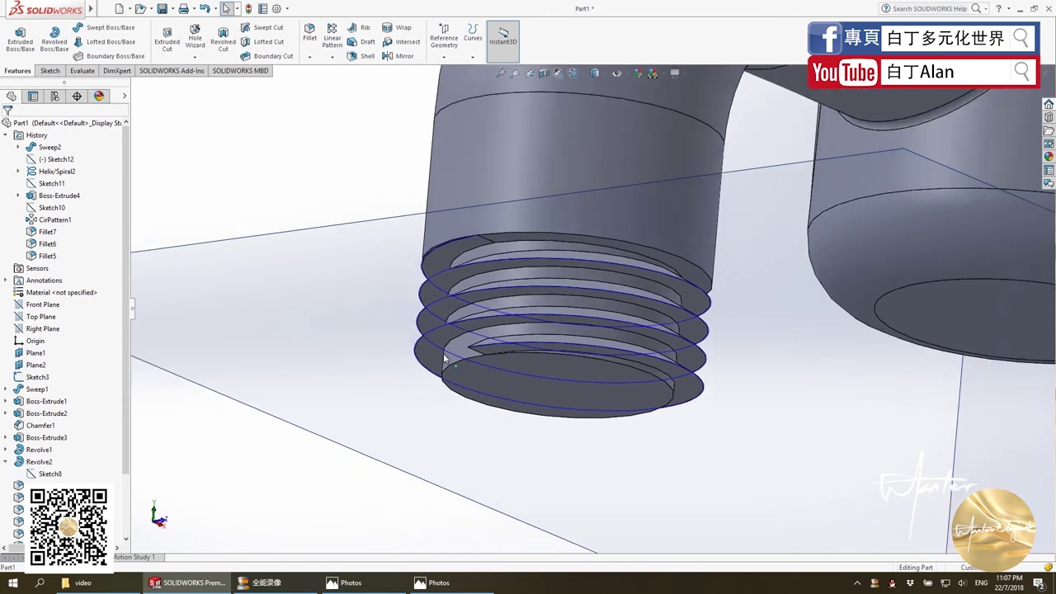
scroll(594, 346, "down", 3)
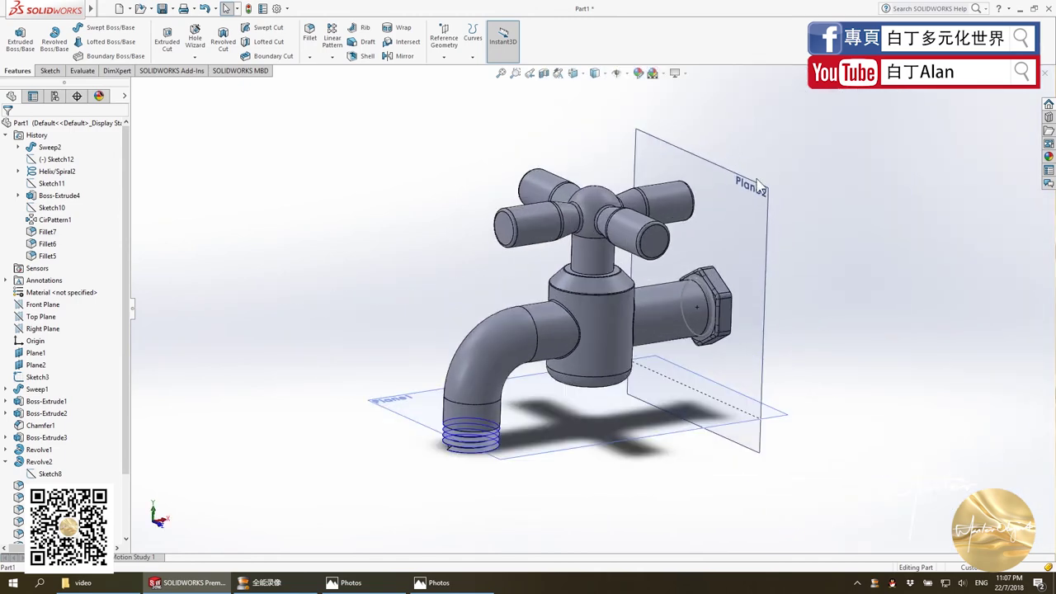
scroll(619, 322, "up", 2)
scroll(627, 318, "up", 2)
scroll(629, 315, "down", 5)
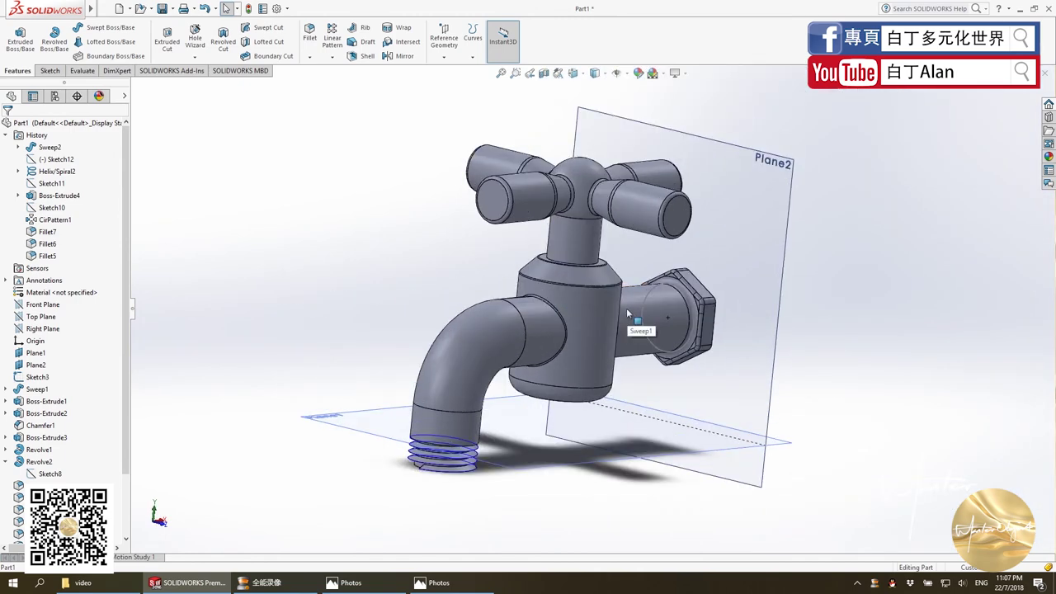